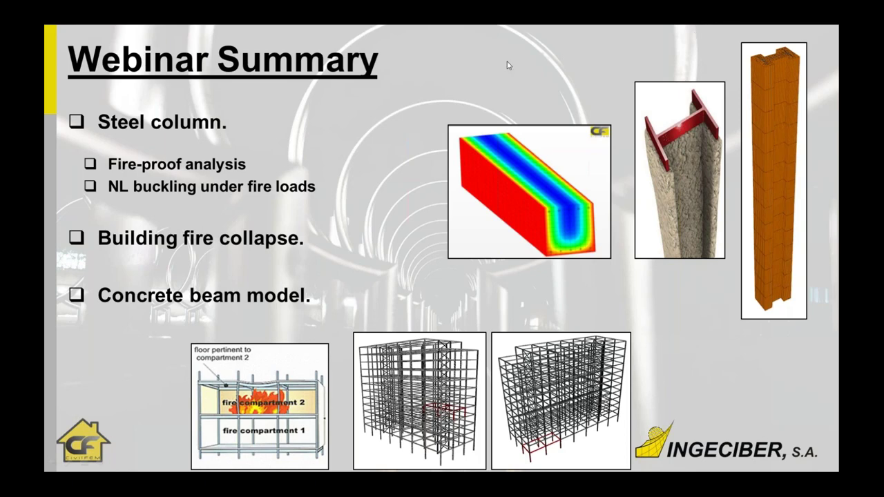
key("Right")
key("Right")
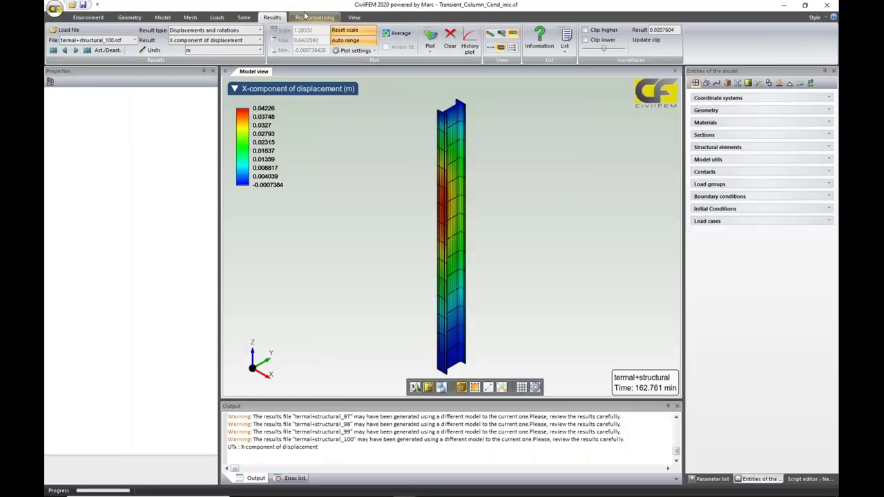
- Clear the X-displacement results plot from the column model
left_click(449, 38)
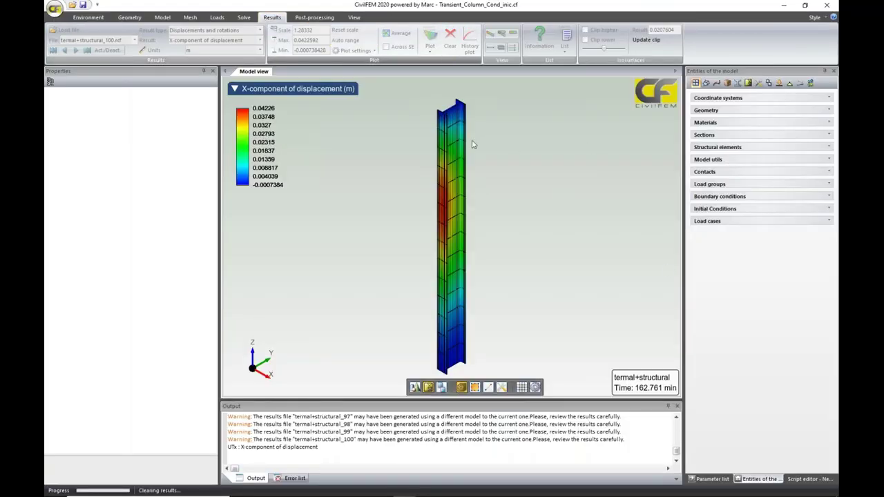
middle_click_drag(530, 141, 536, 186)
scroll(536, 186, "up", 5)
scroll(545, 184, "down", 3)
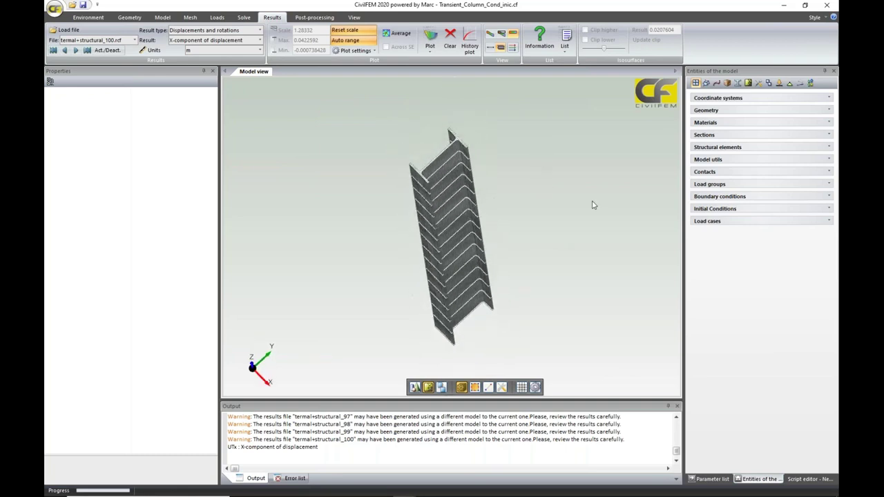
- Display both structural elements, ISO and IPE300, in the model view
left_click(716, 147)
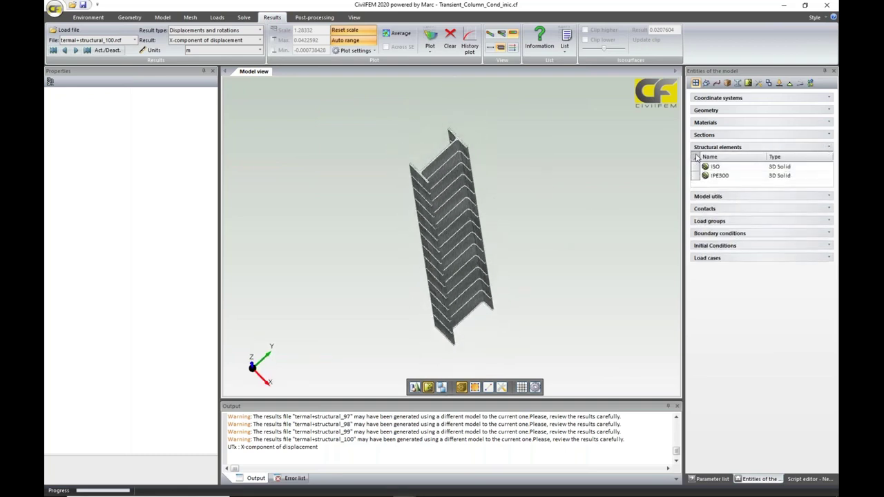
left_click(697, 158)
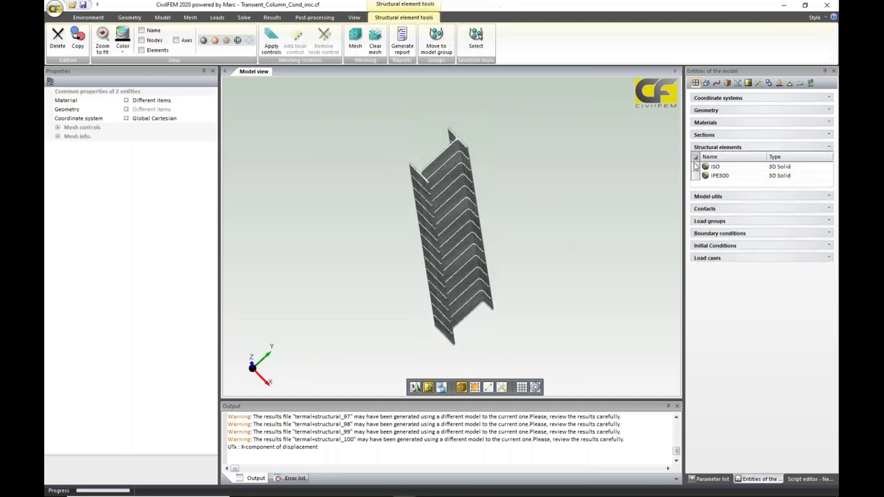
left_click(203, 41)
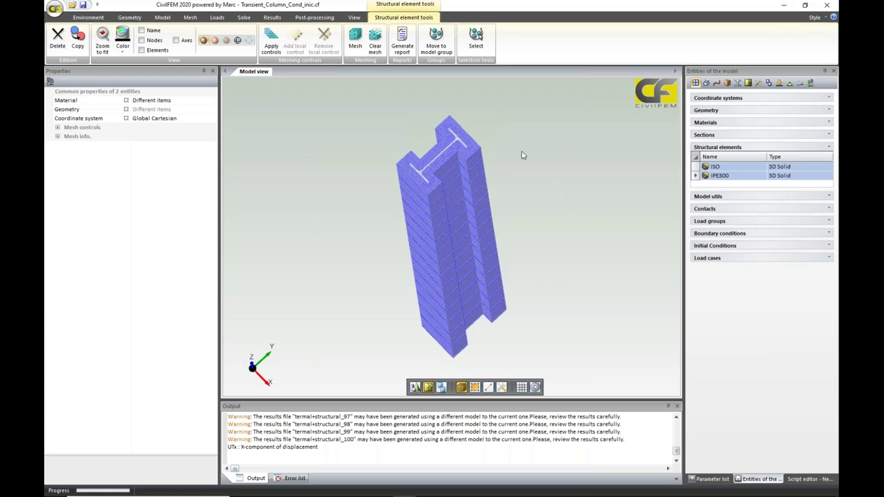
scroll(523, 155, "up", 1)
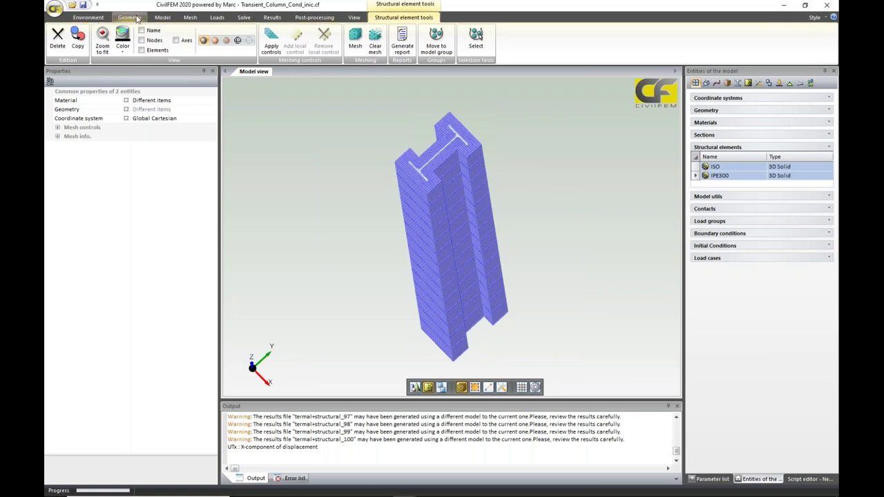
left_click(129, 17)
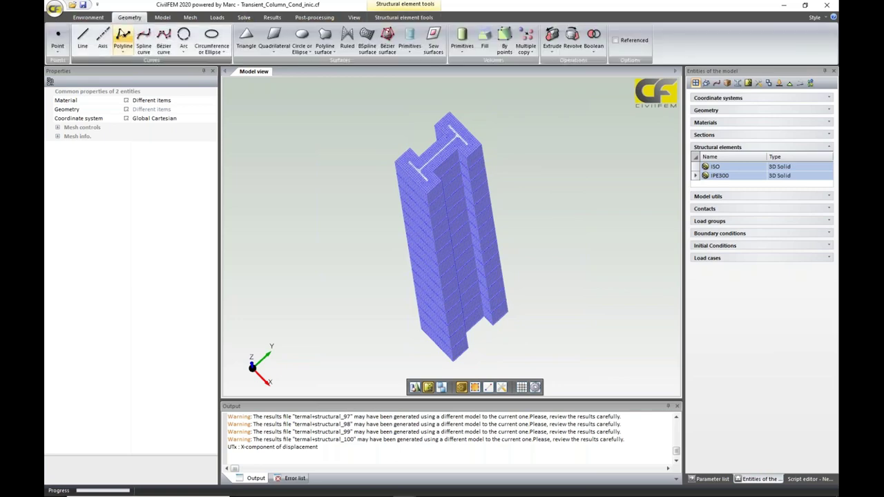
left_click(163, 20)
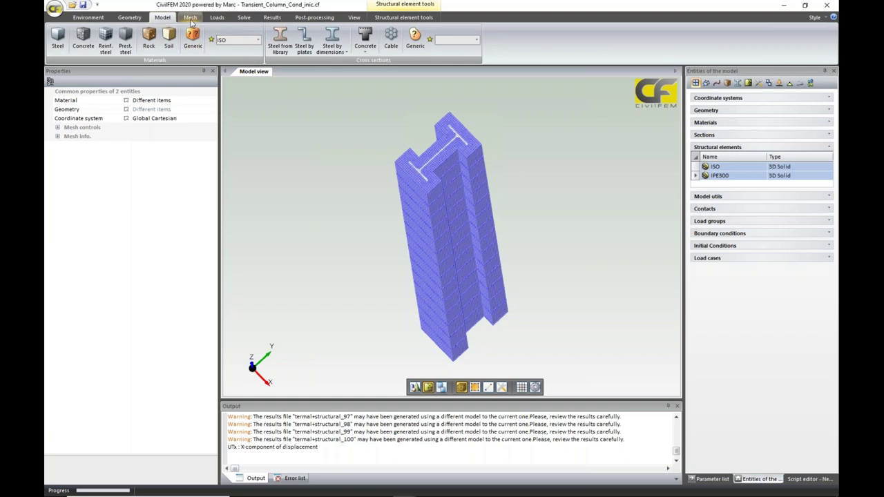
left_click(190, 18)
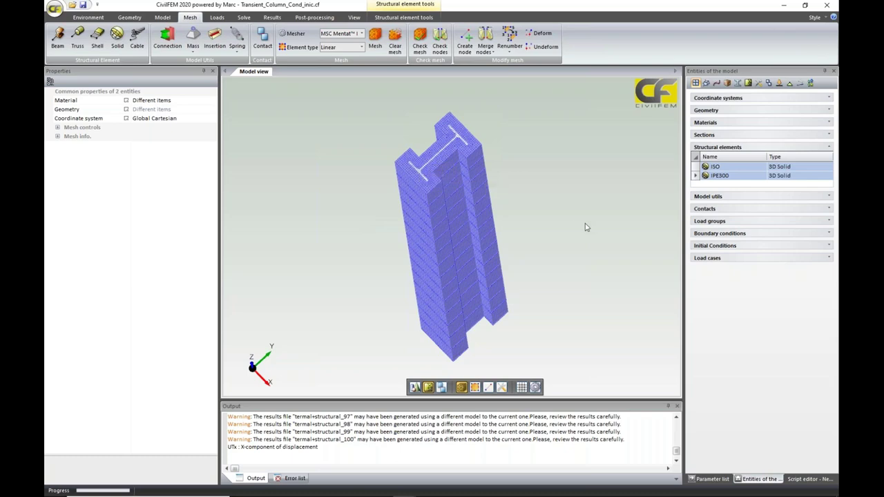
scroll(547, 229, "up", 5)
scroll(547, 229, "down", 5)
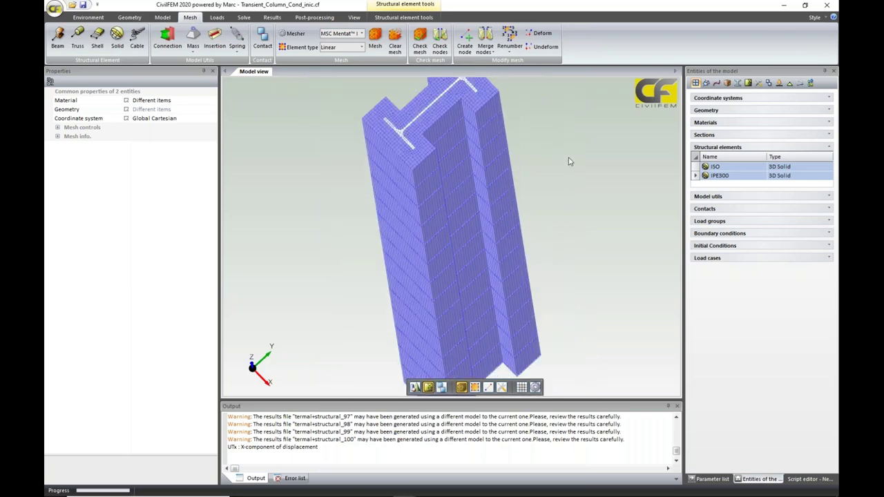
- Hide the ISO insulation element and select the IPE300 steel profile to inspect it on its own
left_click(570, 160)
scroll(371, 166, "up", 3)
left_click(405, 176)
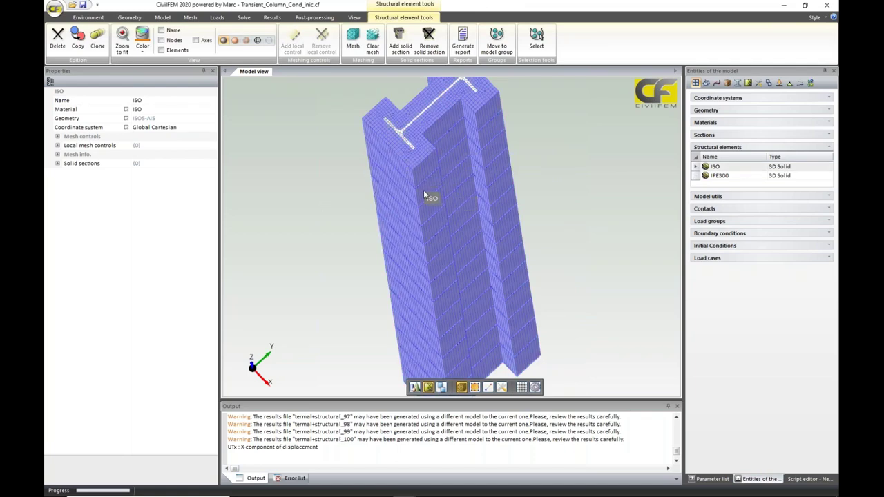
middle_click_drag(451, 167, 476, 148)
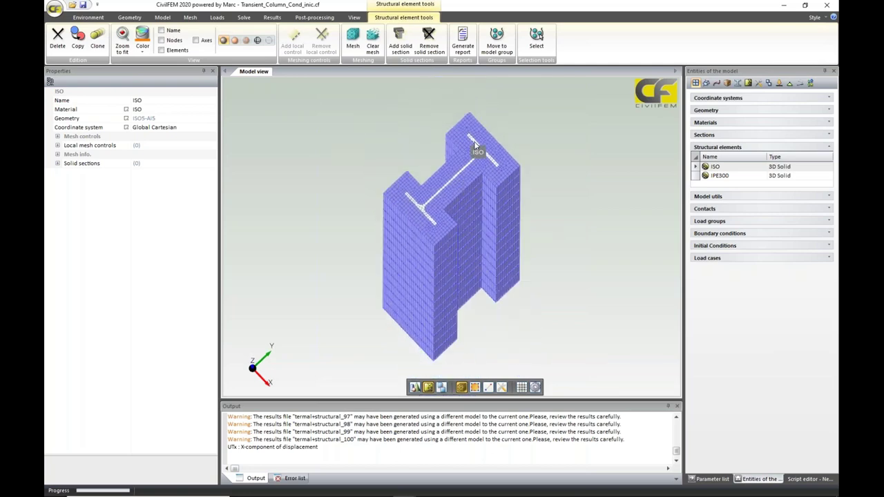
left_click(269, 40)
left_click(458, 239)
middle_click_drag(458, 240, 387, 221)
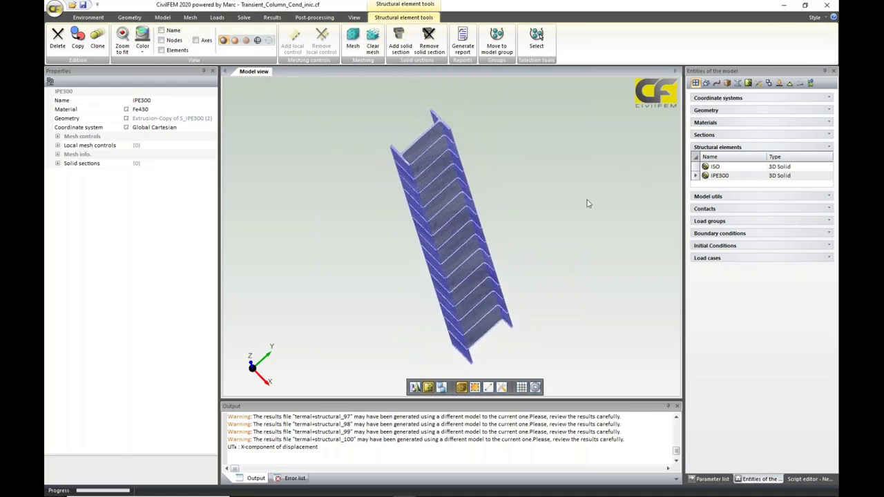
- Select all structural elements and show the ISO insulation again around the IPE300 profile
left_click(696, 158)
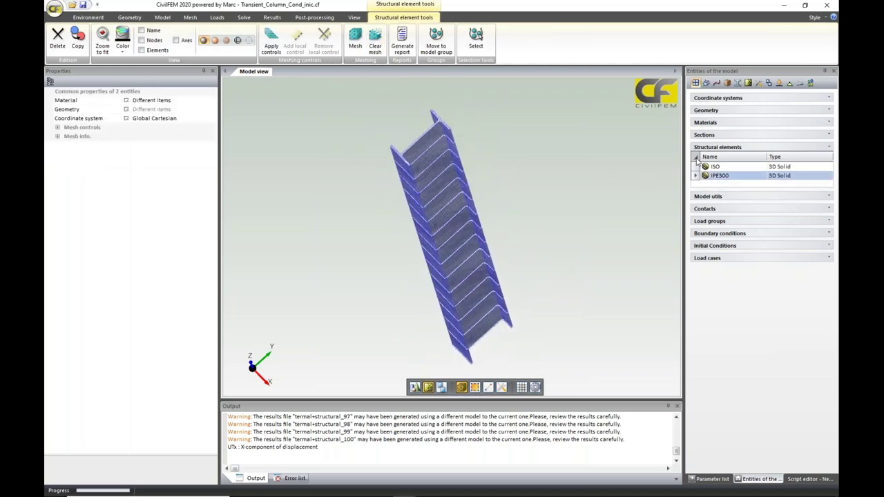
left_click(203, 40)
left_click(538, 202)
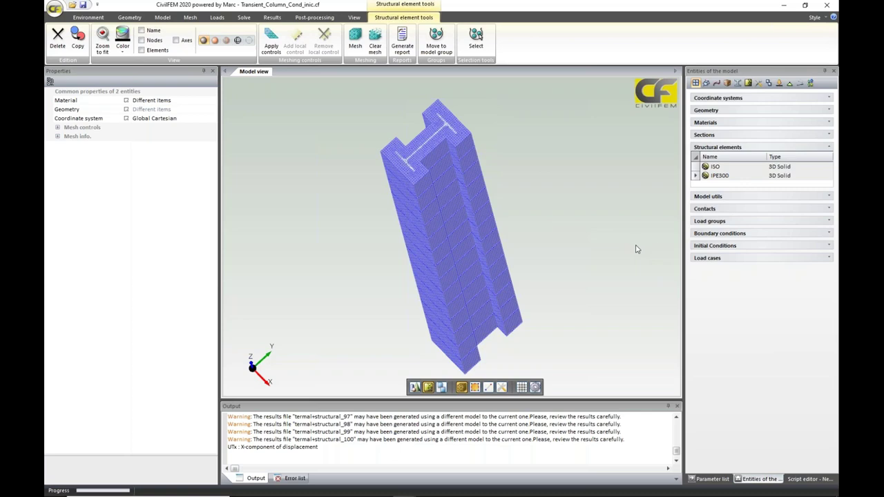
- Examine the initial temperatures defined in the thermal initial conditions group
left_click(721, 246)
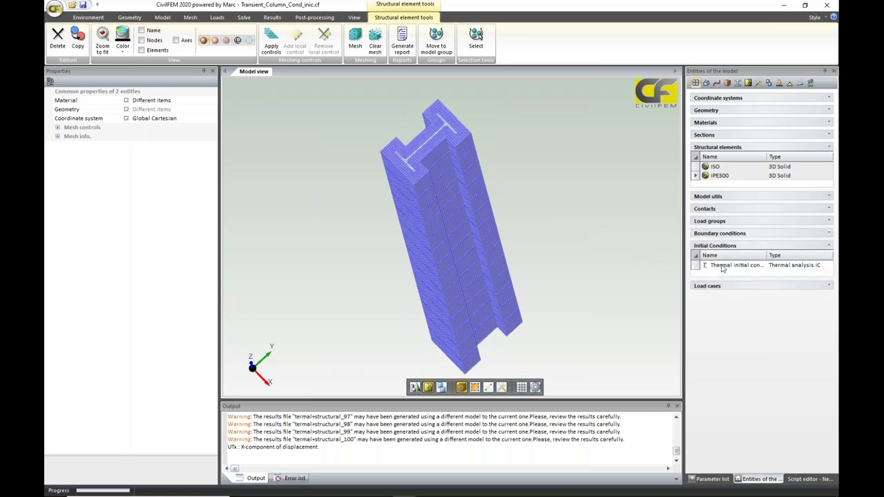
left_click(723, 267)
left_click(58, 110)
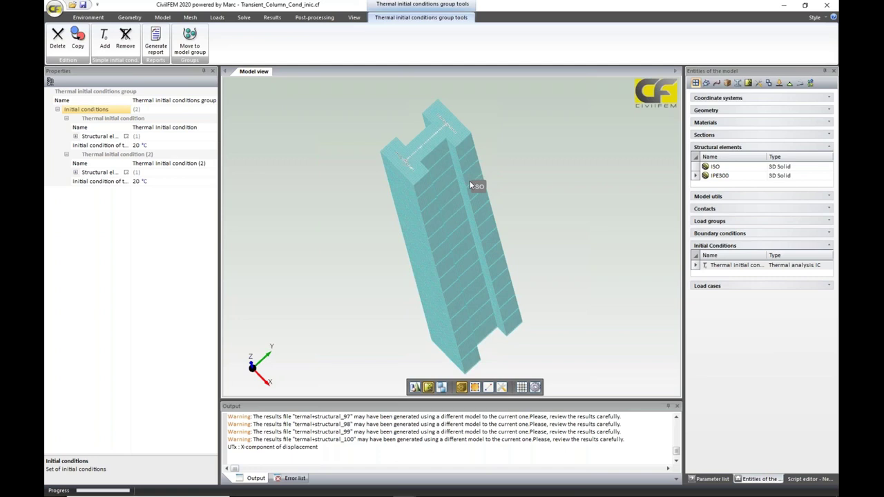
left_click(439, 217)
- Review the surface temperature table of the TBC thermal boundary condition as a time-temperature chart, and close it
left_click(733, 234)
left_click(715, 254)
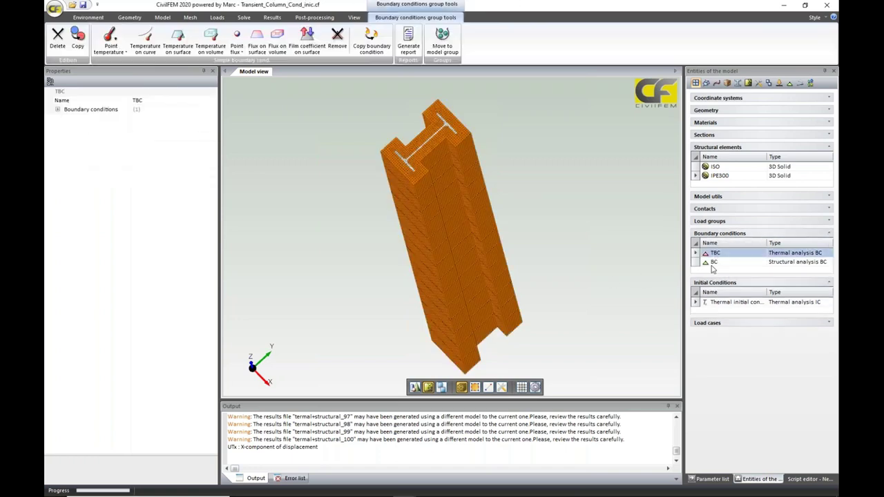
left_click(58, 110)
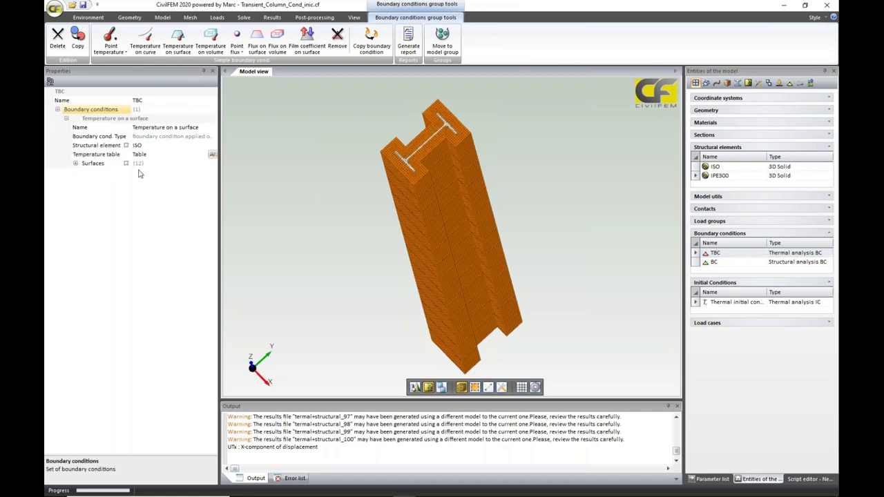
left_click(213, 157)
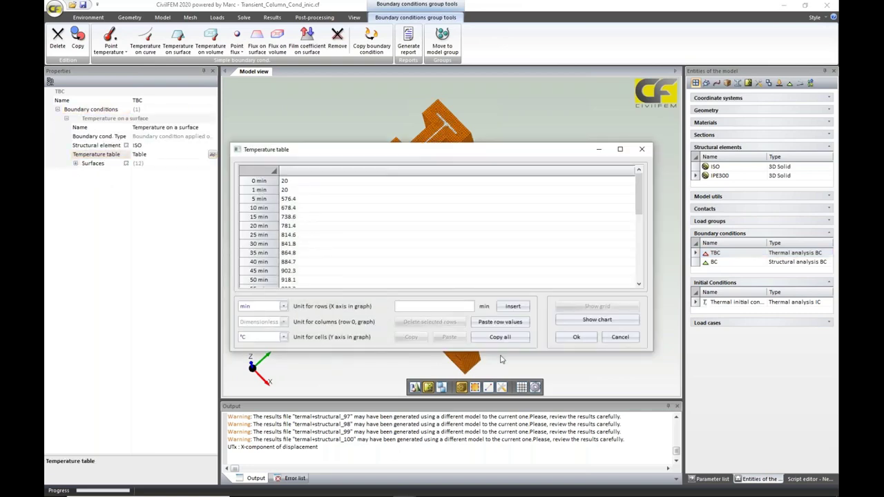
left_click(596, 320)
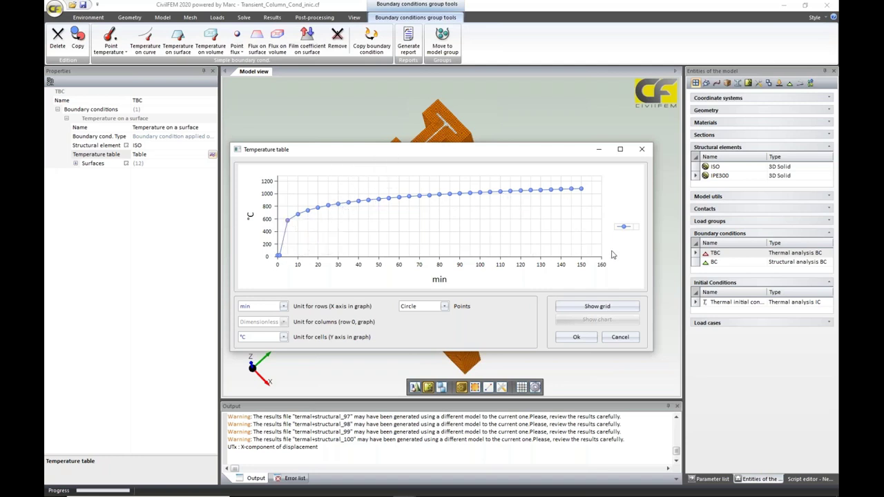
mouse_move(583, 269)
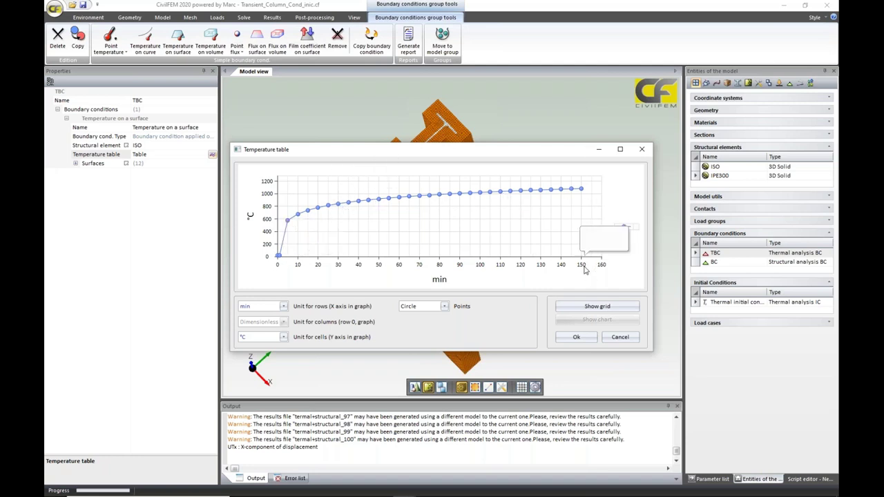
left_click(577, 337)
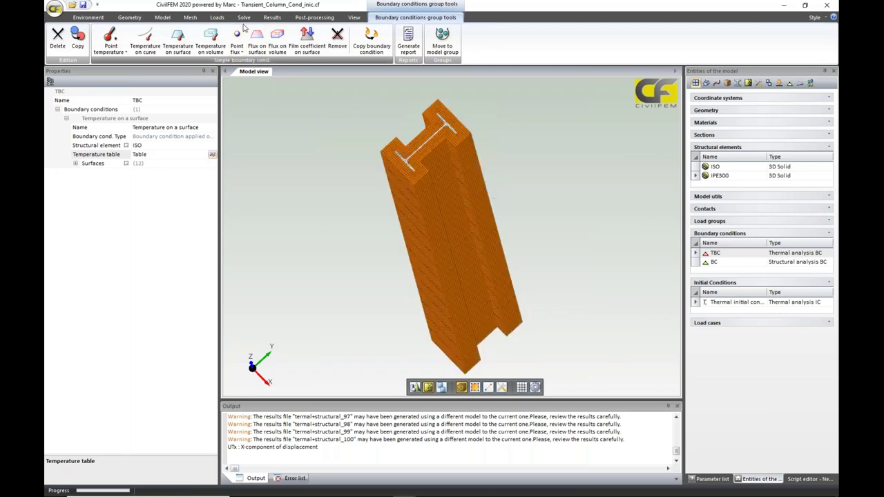
- Plot the TBC boundary condition on the column with and without the on-mesh display, and clear the plot
left_click(219, 21)
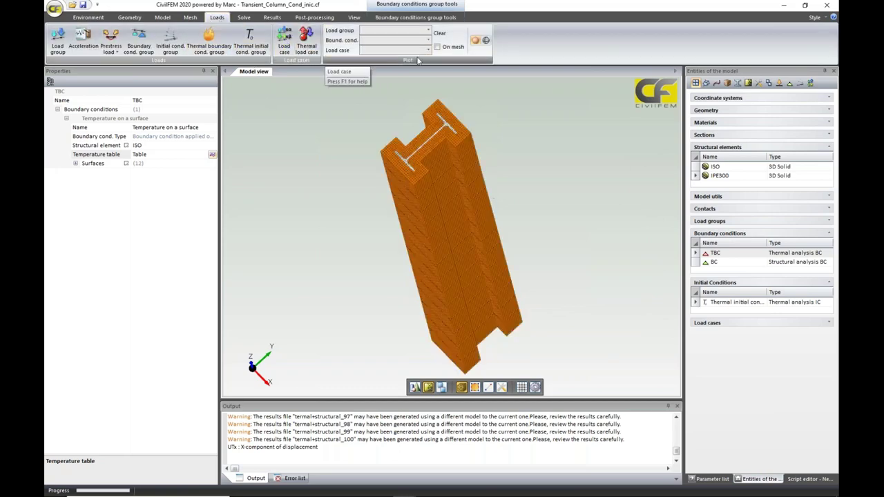
left_click(428, 42)
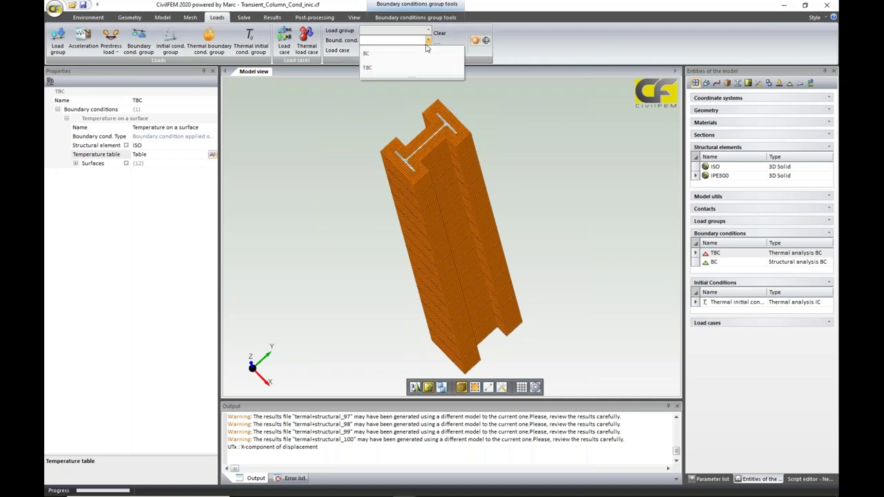
left_click(414, 62)
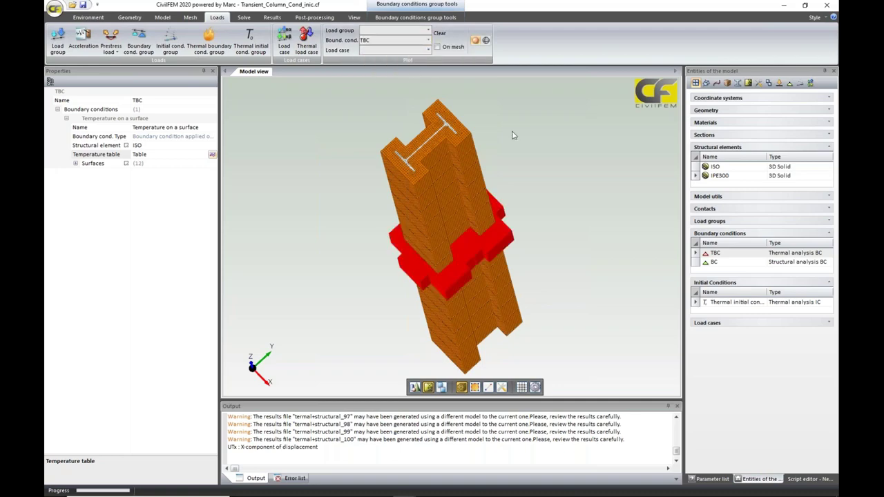
left_click(437, 47)
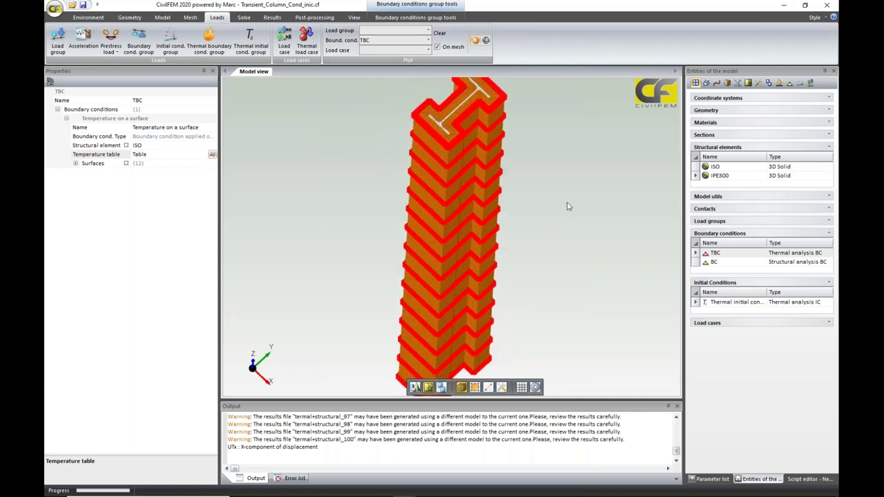
scroll(494, 192, "down", 2)
scroll(497, 190, "up", 3)
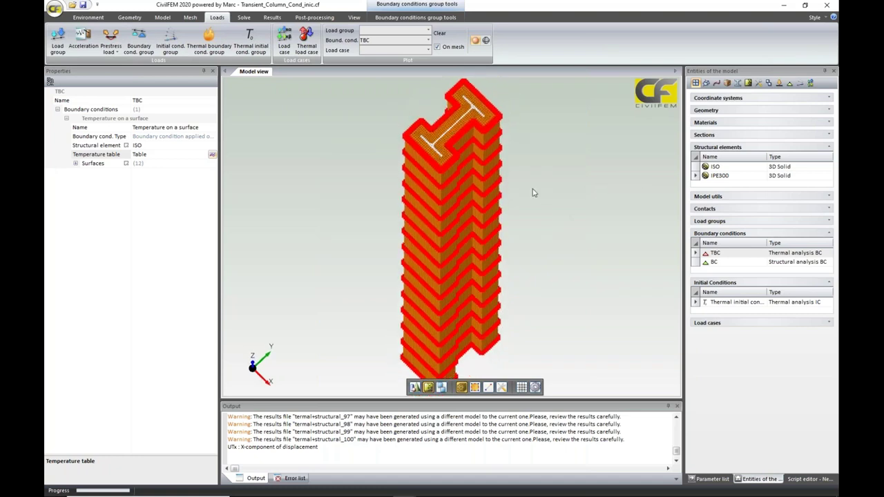
left_click(436, 47)
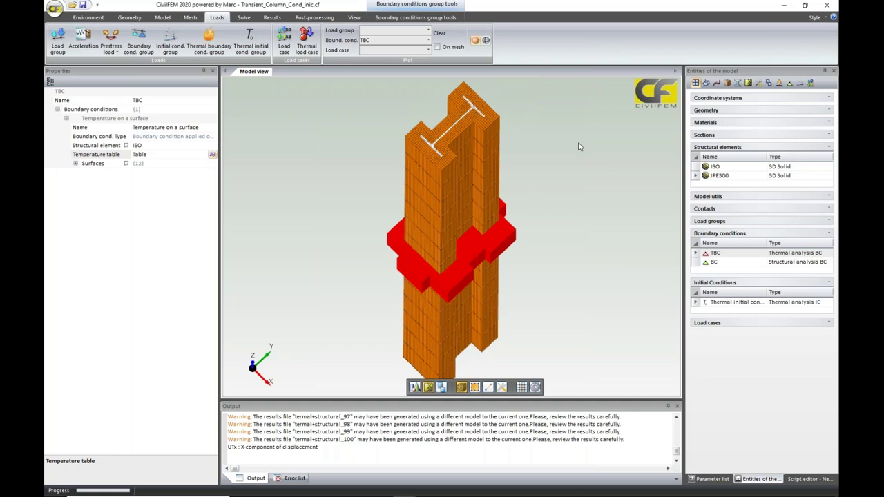
left_click(439, 32)
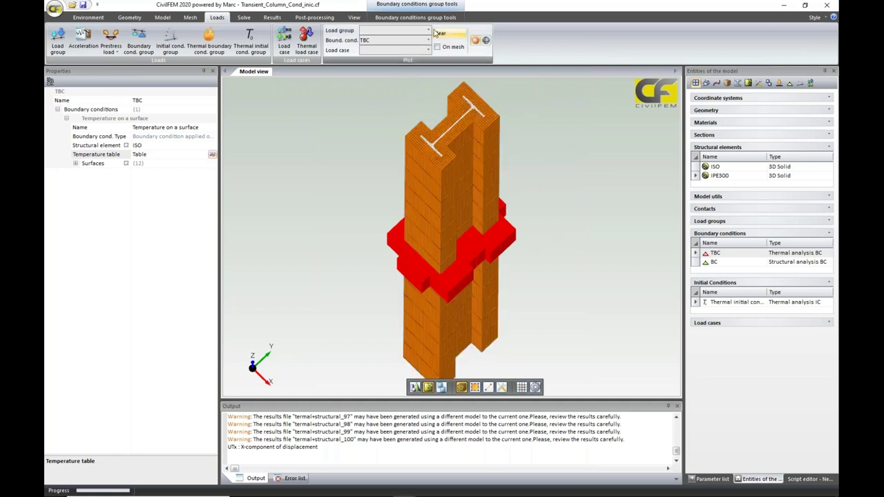
- Inspect the thermal load case Final and the boundary conditions assigned to it
left_click(732, 323)
left_click(718, 360)
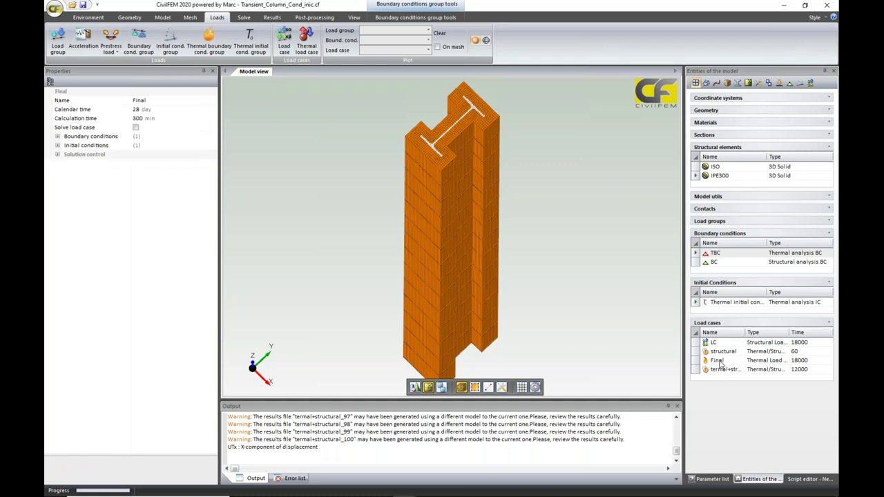
left_click(58, 136)
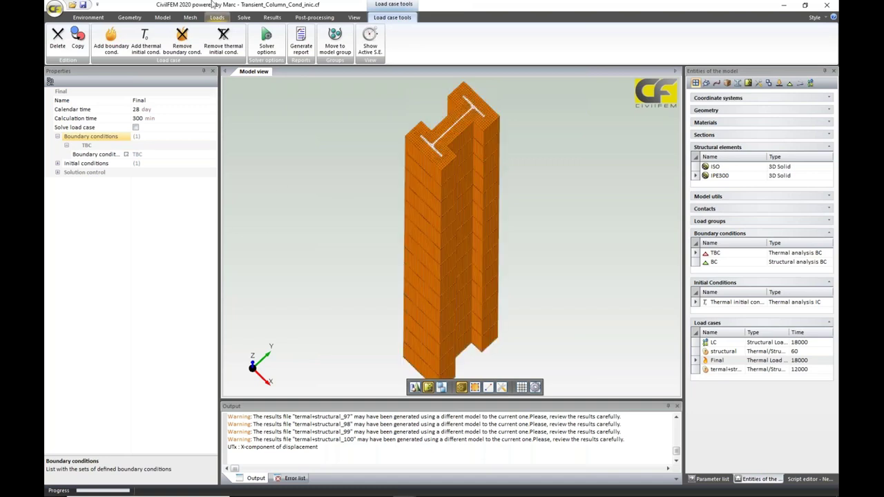
- Open the global solution controls to check the analysis class
left_click(243, 18)
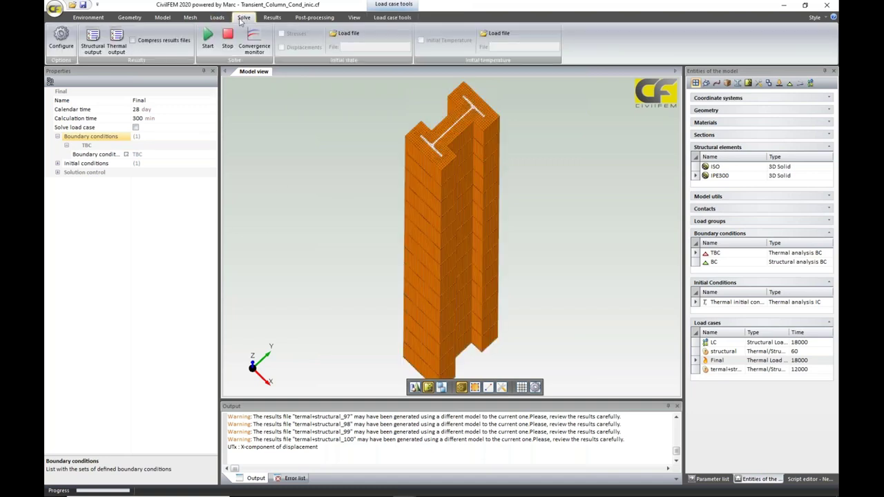
left_click(63, 43)
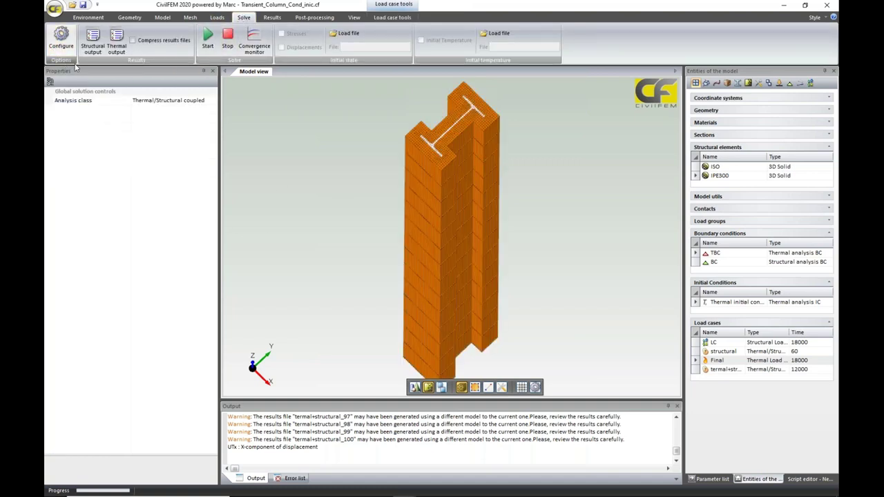
- Check the available analysis classes and keep Thermal/Structural coupled
left_click(210, 102)
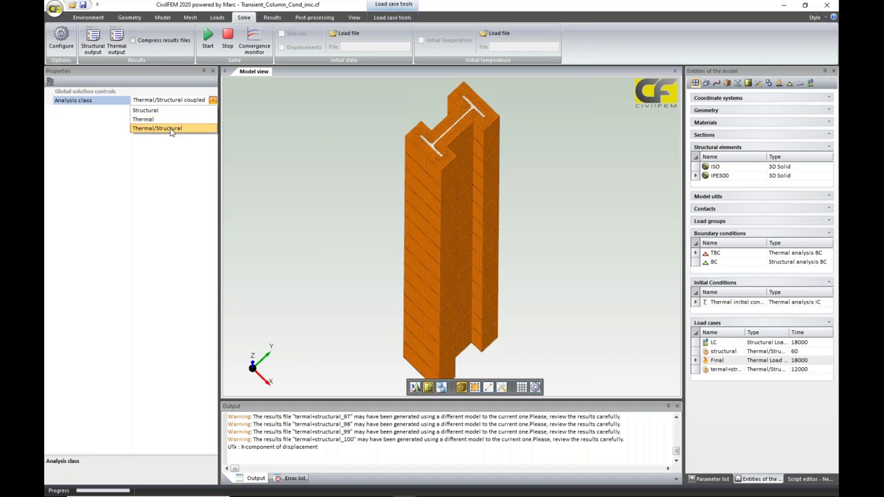
left_click(244, 134)
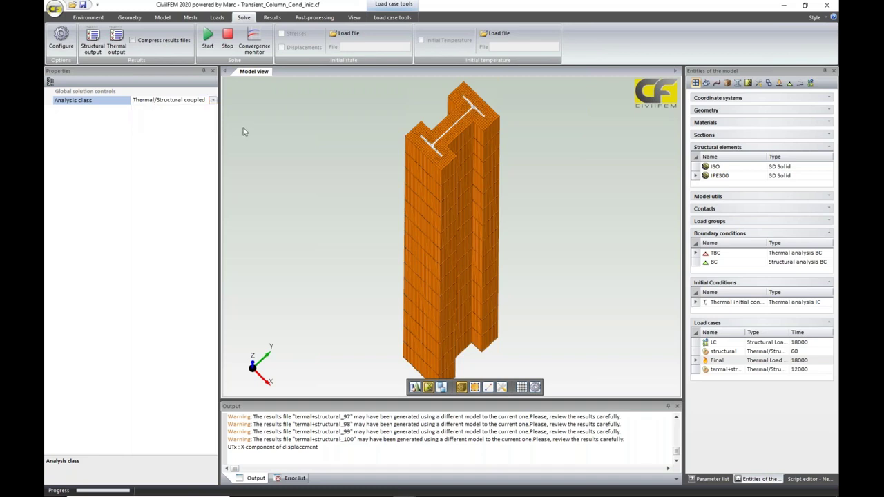
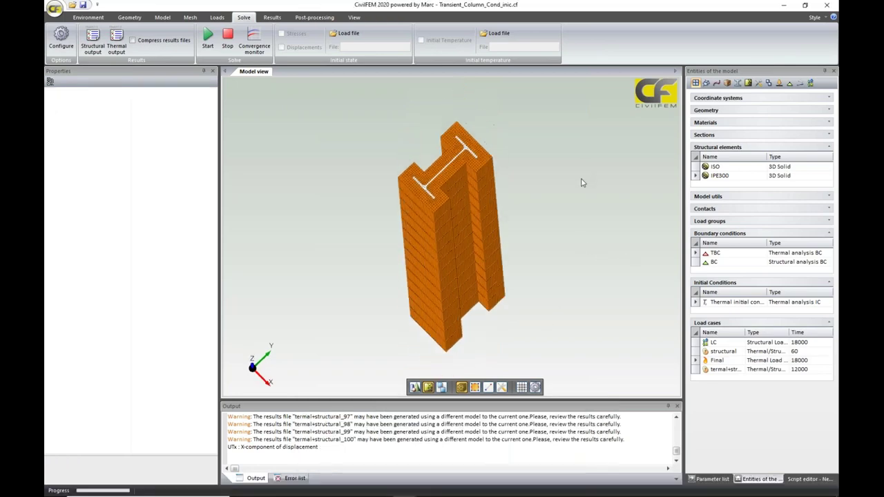
- Open a history plot of the results and load all the structural and termal+structural .rcf files from the 2_NL_thermal_structural folder
left_click(312, 18)
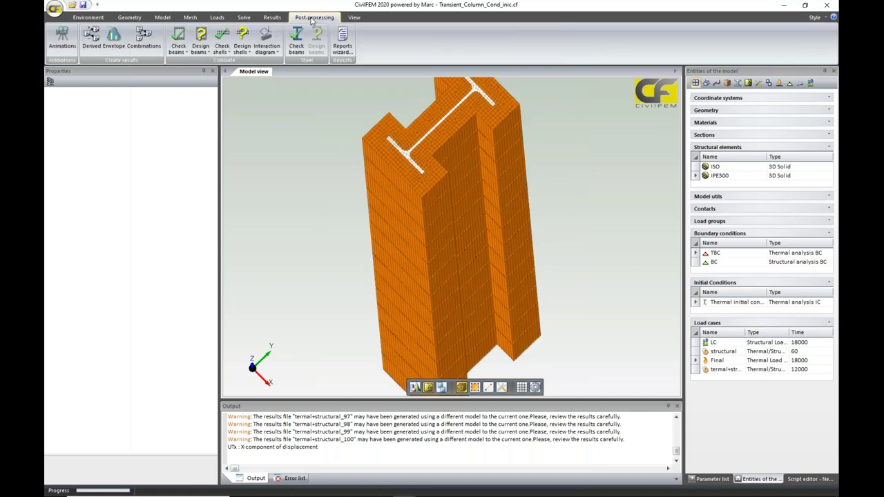
left_click(269, 19)
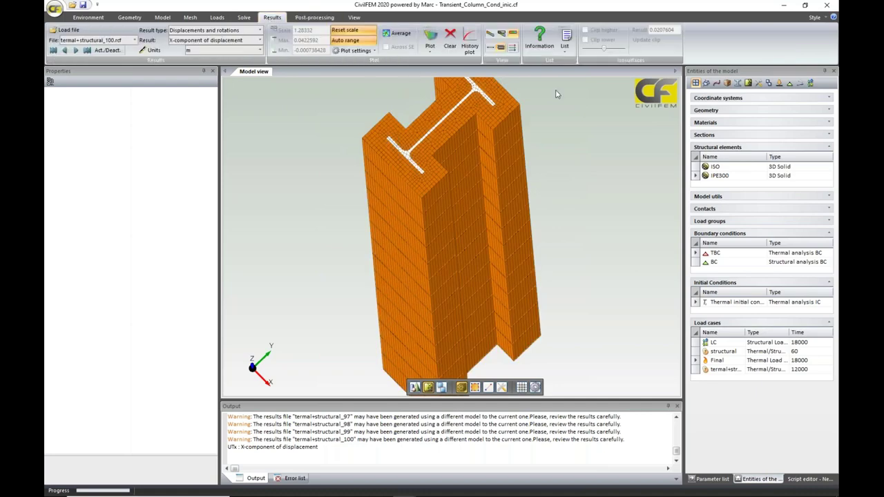
left_click(470, 42)
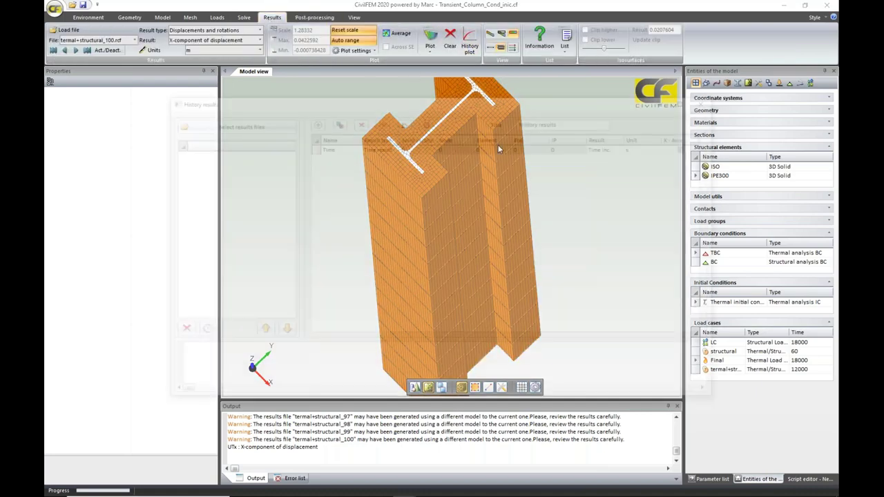
left_click(207, 123)
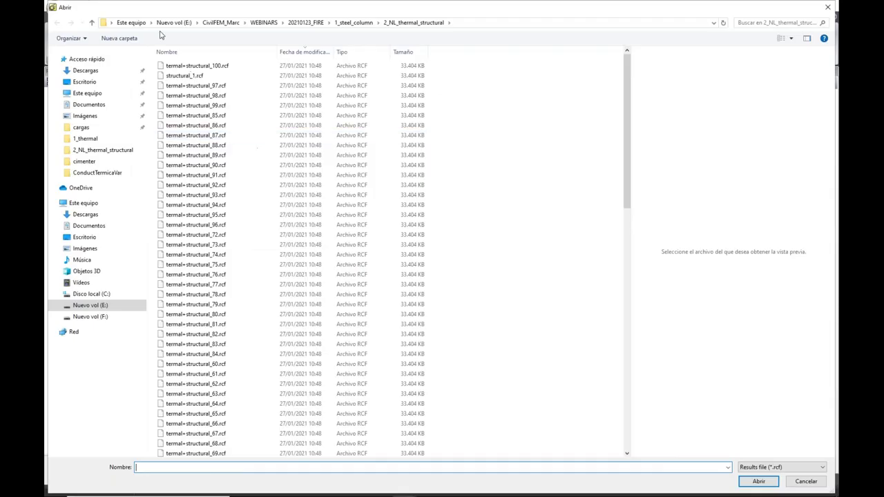
left_click(214, 66)
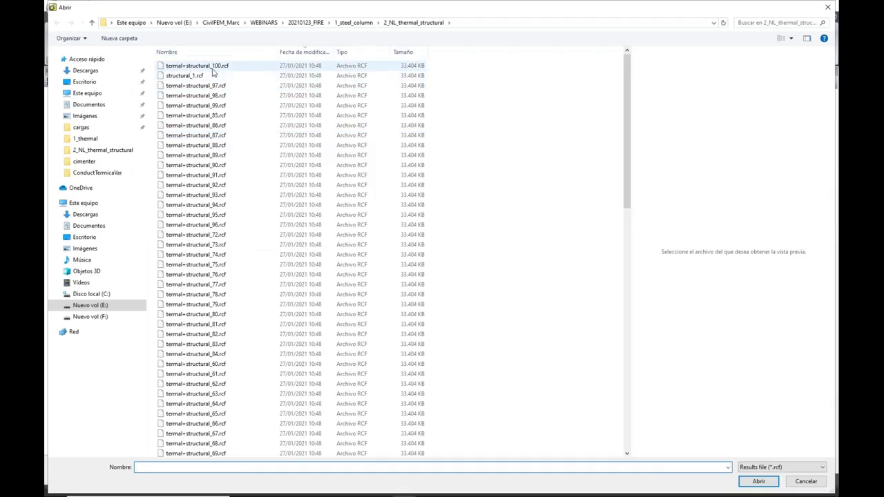
scroll(221, 166, "down", 20)
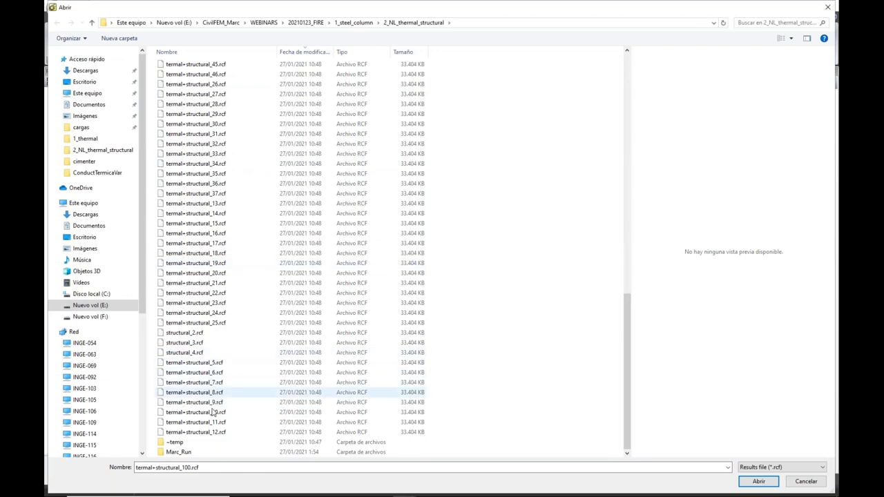
left_click(212, 433, "shift")
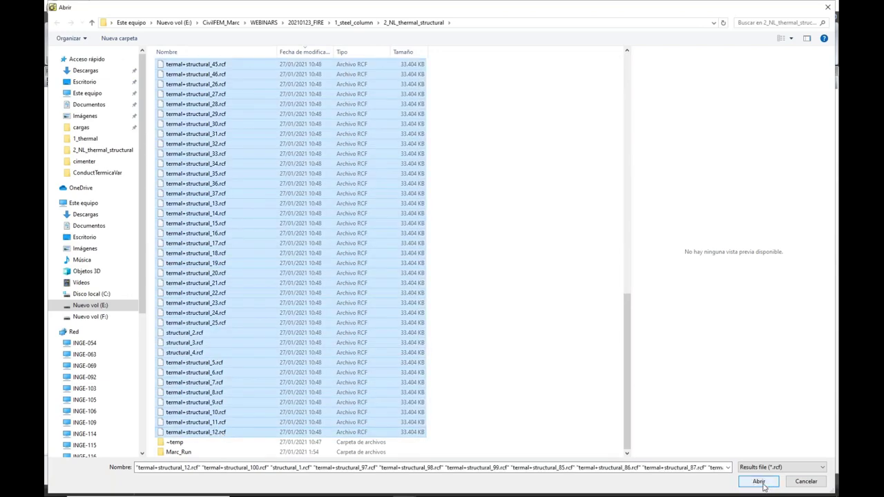
left_click(758, 482)
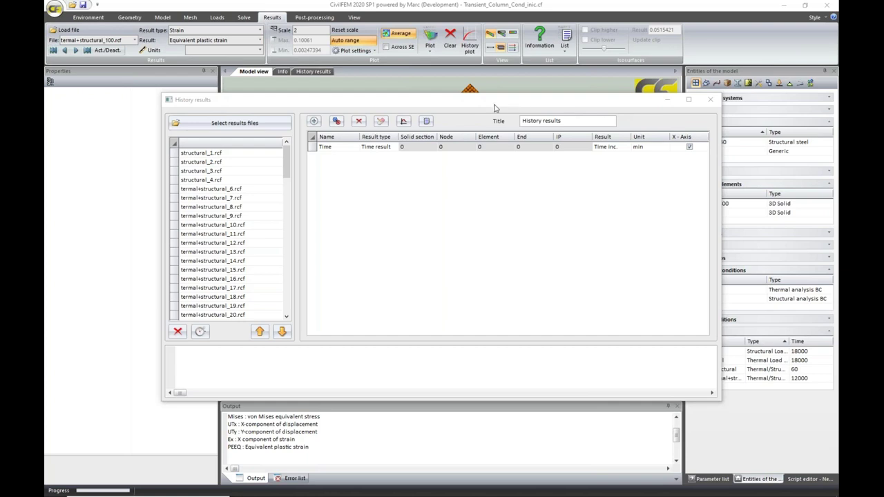
- Select the steel element at the flange-web junction on the column's top face and copy its element number
left_click_drag(461, 107, 488, 409)
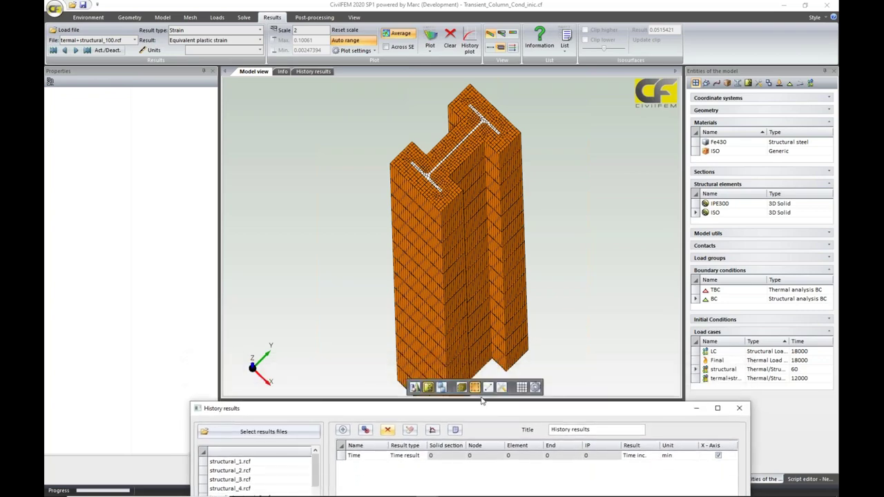
scroll(427, 177, "up", 4)
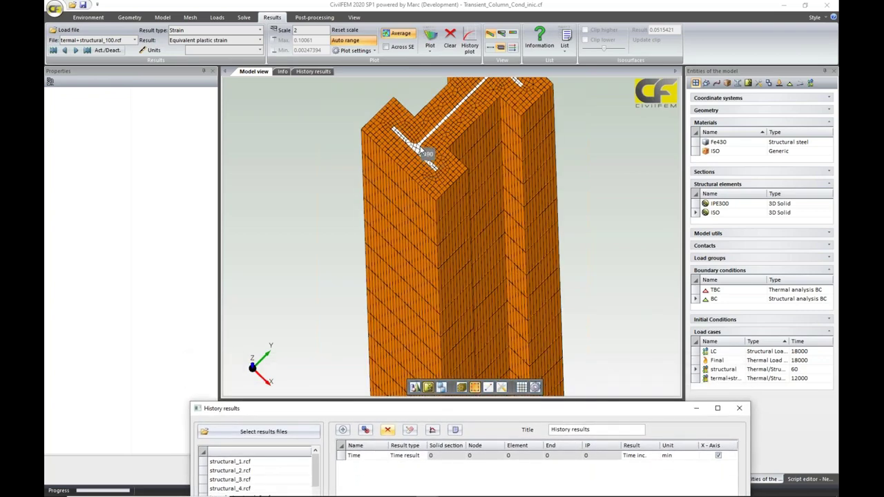
left_click(417, 148)
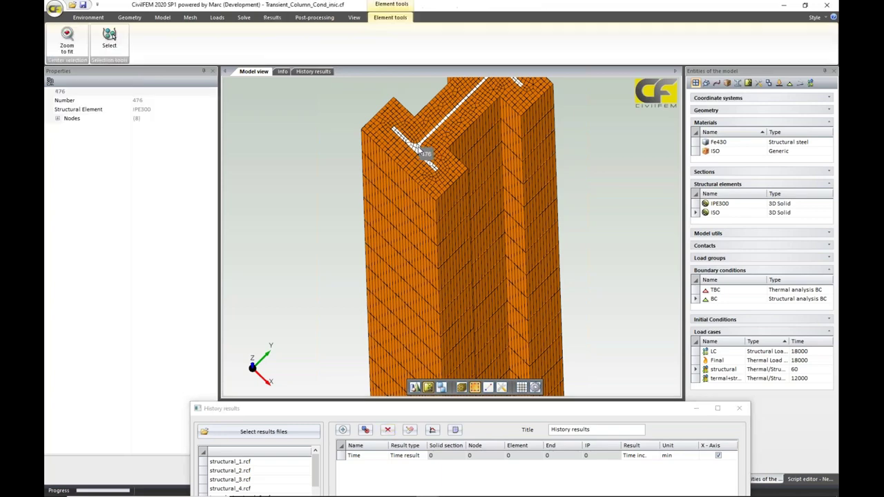
left_click(146, 103)
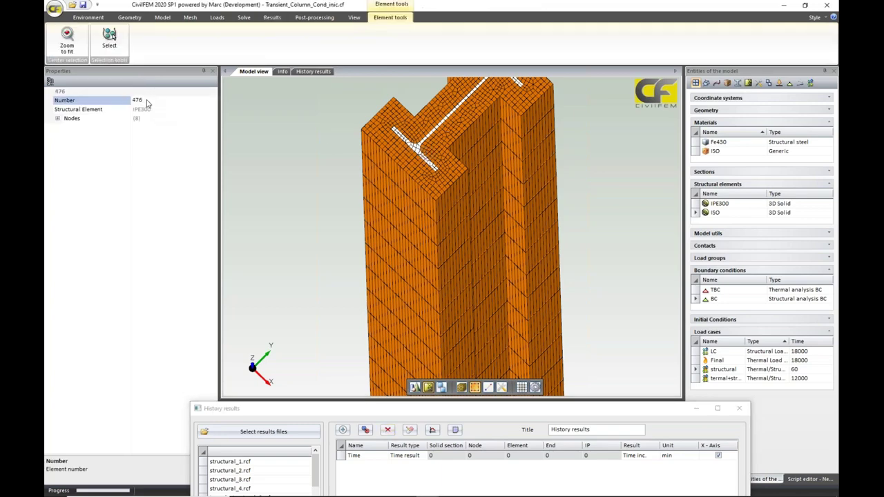
left_click(146, 103)
right_click(136, 98)
left_click(158, 127)
- Add a second history result of type End result and assign it to element 476
left_click_drag(413, 410, 389, 118)
left_click(321, 135)
left_click(397, 173)
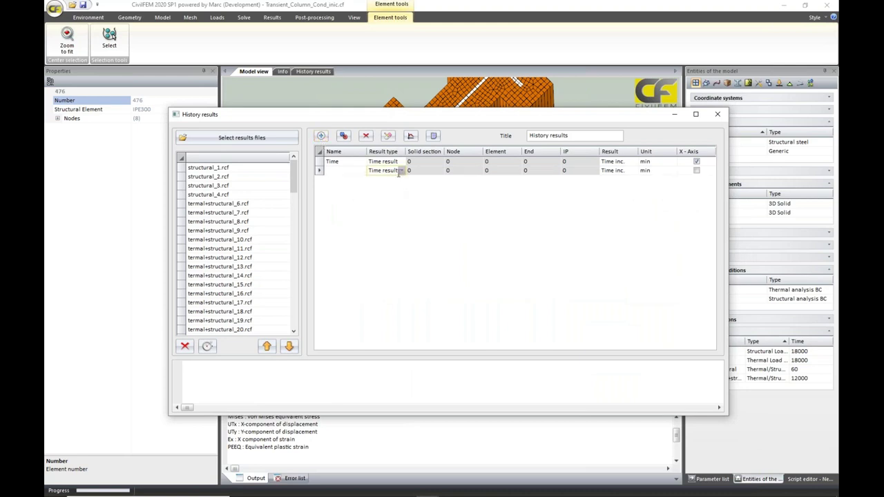
left_click(401, 173)
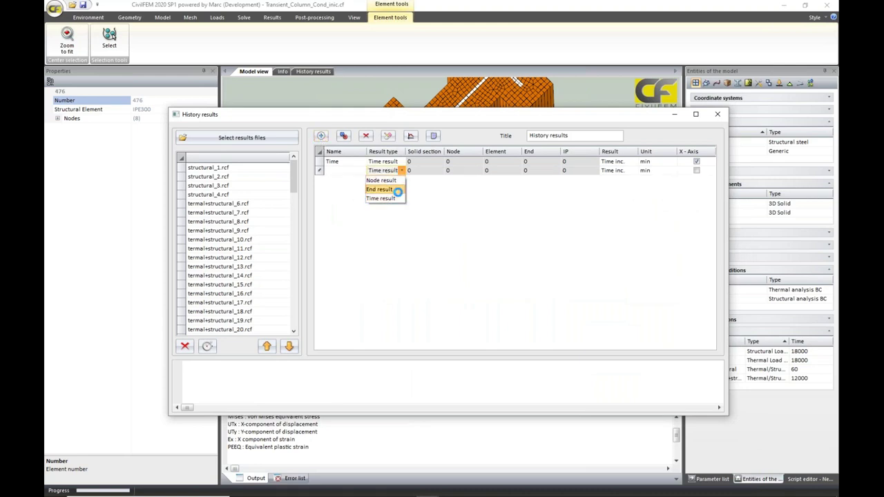
left_click(384, 188)
left_click(501, 171)
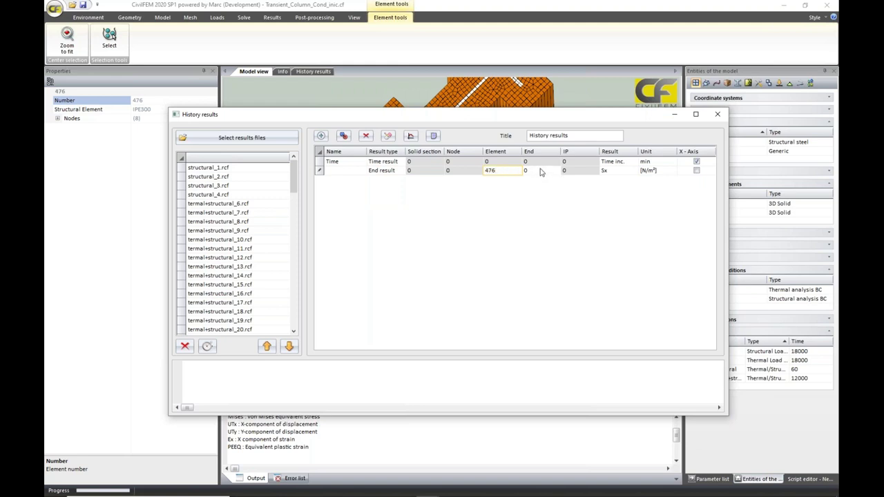
- Set the result of the new history row to TEMP with °C as the unit
left_click(606, 174)
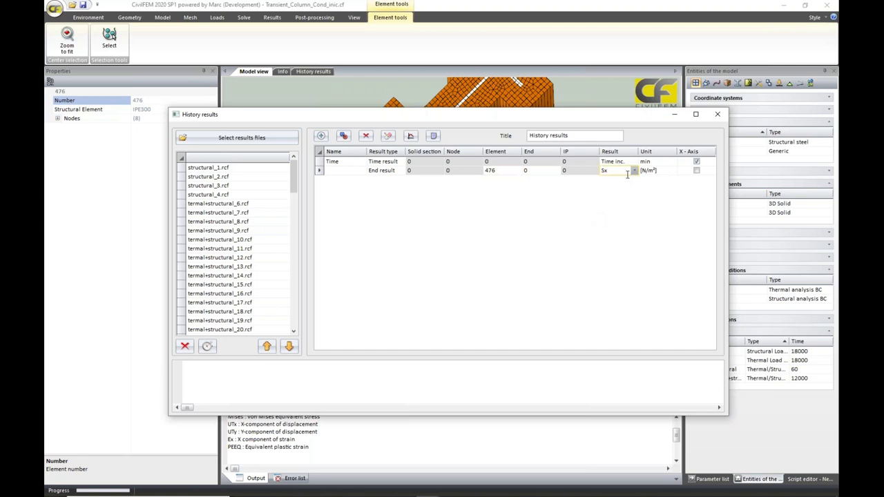
left_click(634, 172)
scroll(618, 338, "down", 3)
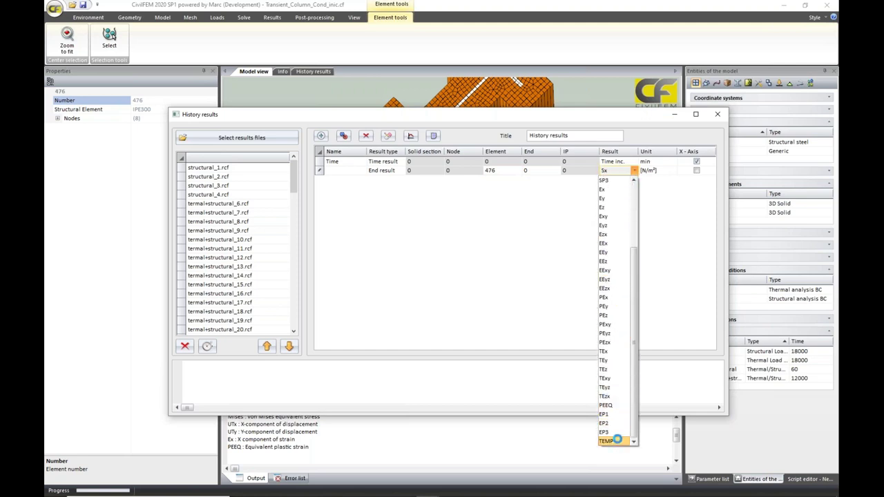
left_click(616, 440)
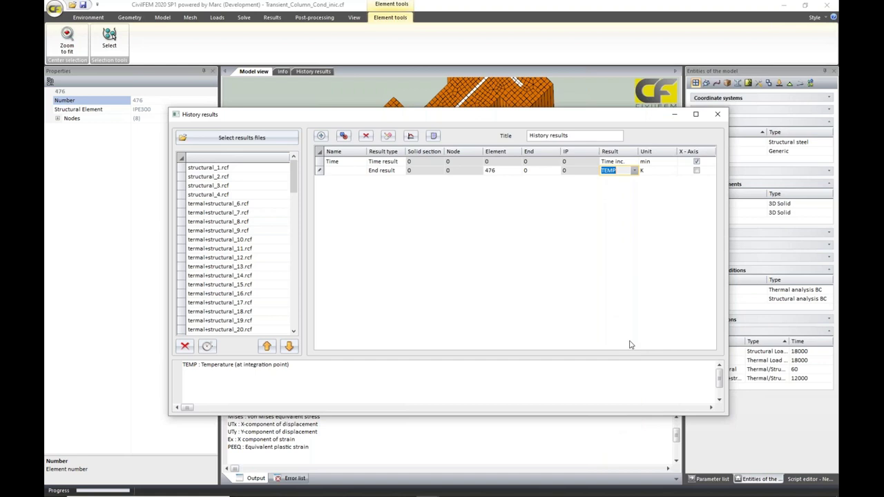
left_click(669, 173)
left_click(673, 171)
left_click(659, 187)
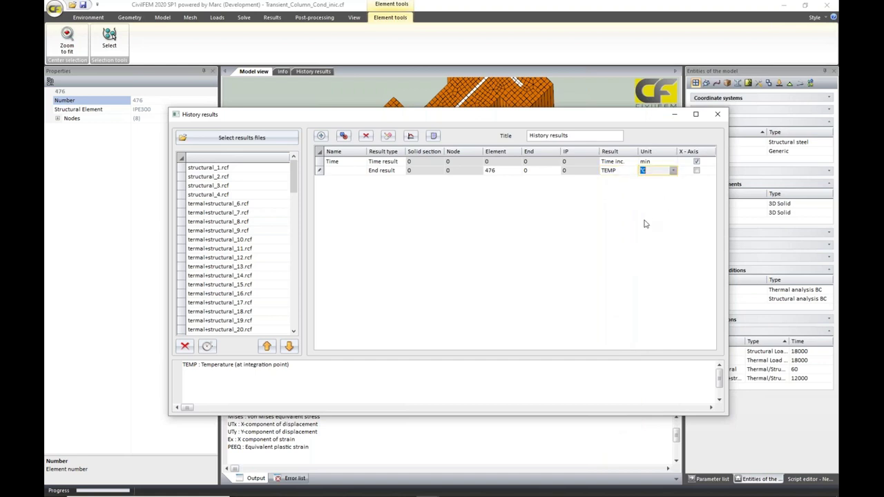
left_click(645, 223)
left_click(359, 171)
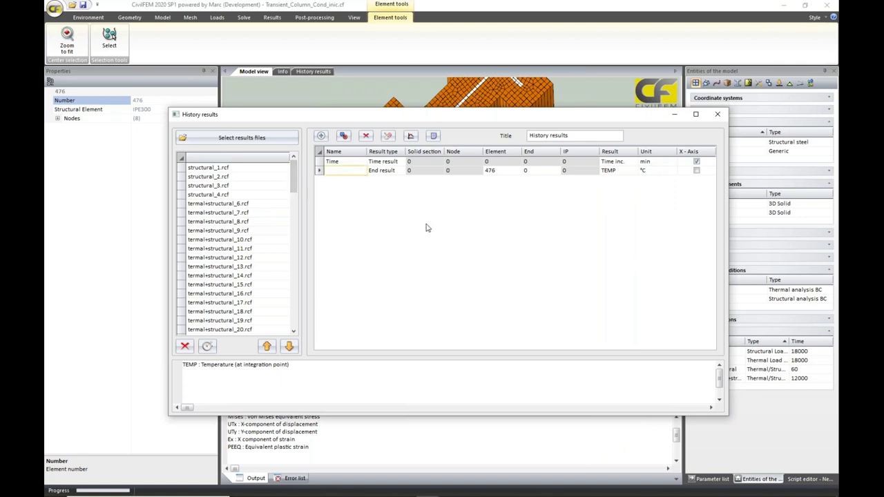
- Plot the temperature history of element 476 and uncover the chart to examine temperature over time in minutes
left_click(410, 135)
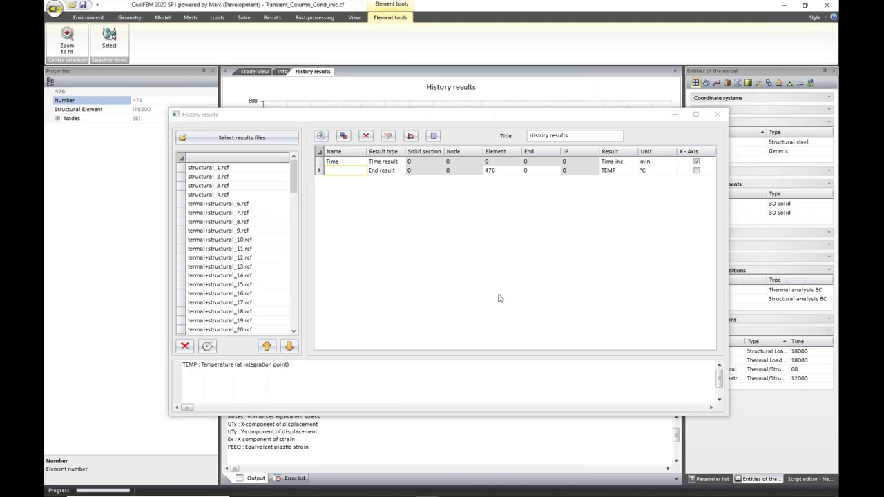
left_click_drag(345, 119, 353, 390)
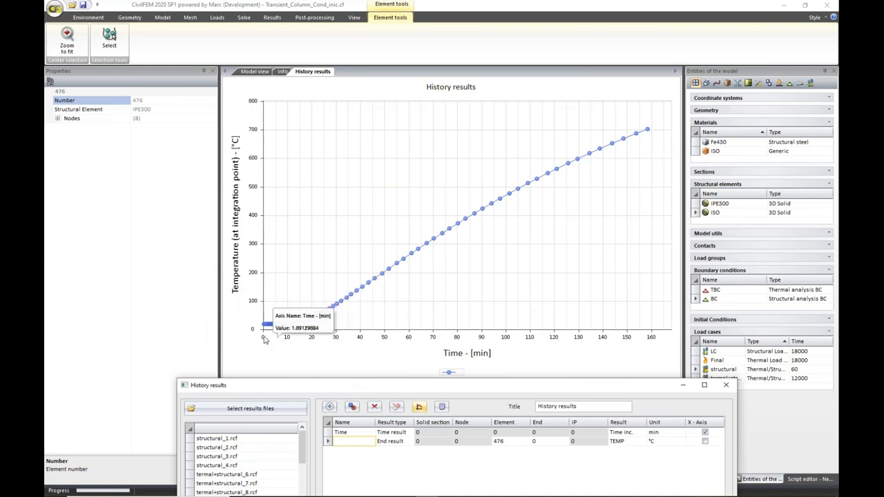
mouse_move(660, 338)
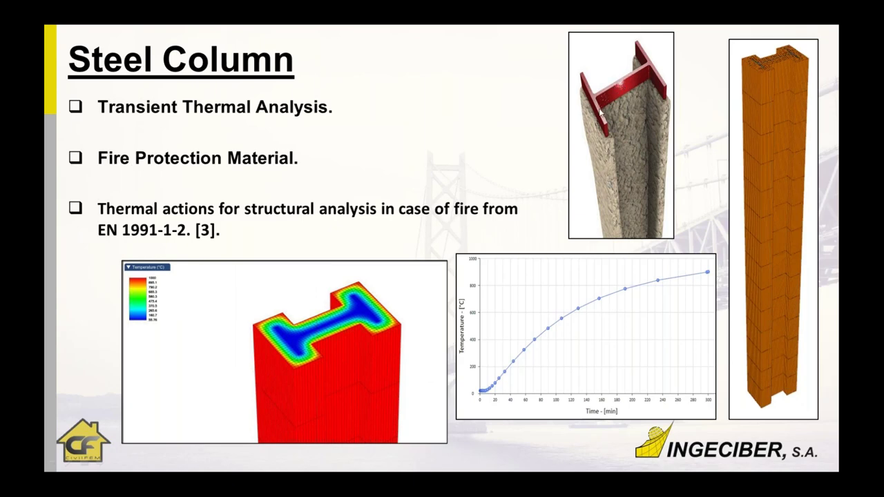
- Play the temperature animation on the Steel Column slide, and leave the PowerPoint slide show for the CivilFEM model
left_click(216, 410)
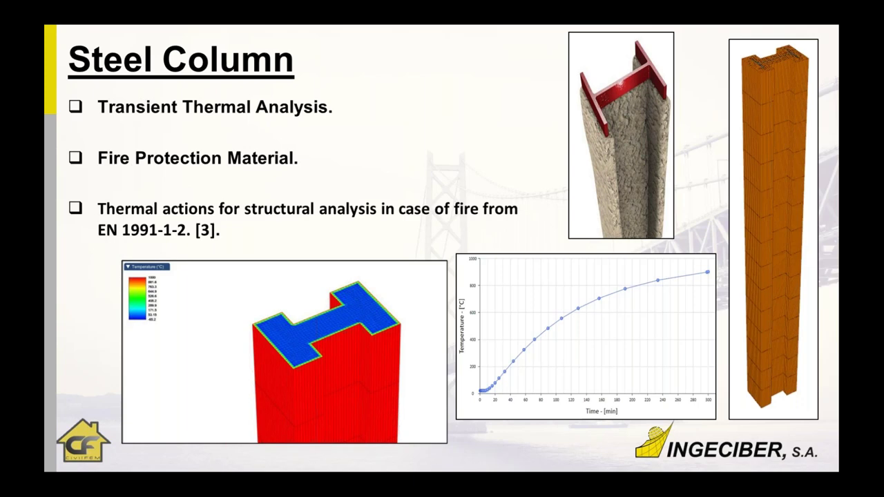
key("Escape")
mouse_move(551, 496)
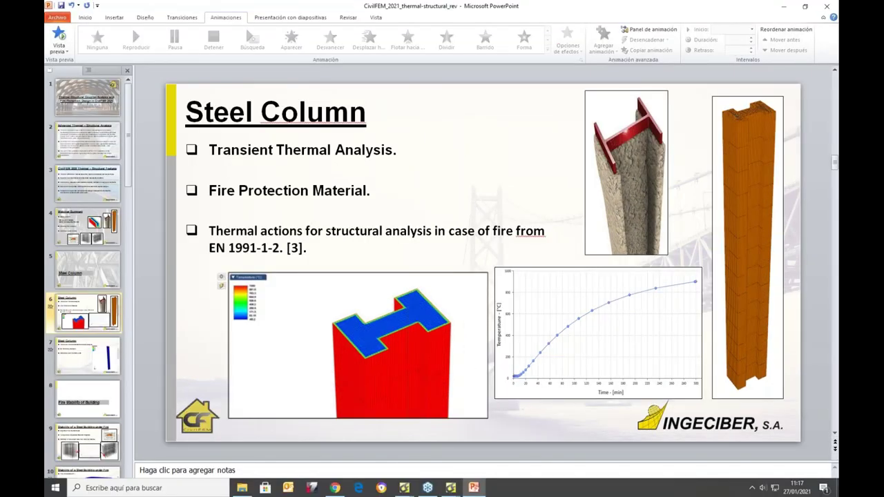
left_click(784, 6)
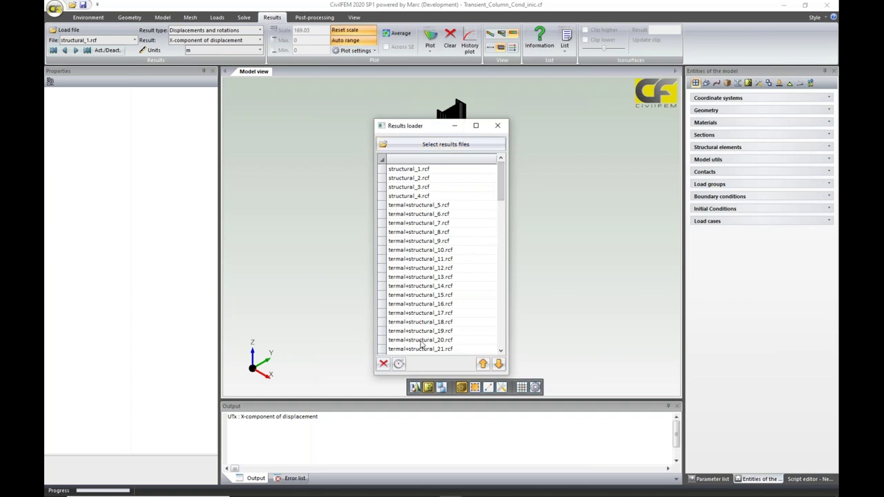
- Close the results loader and inspect the load group assigned to the load case structural
left_click(498, 125)
left_click(718, 221)
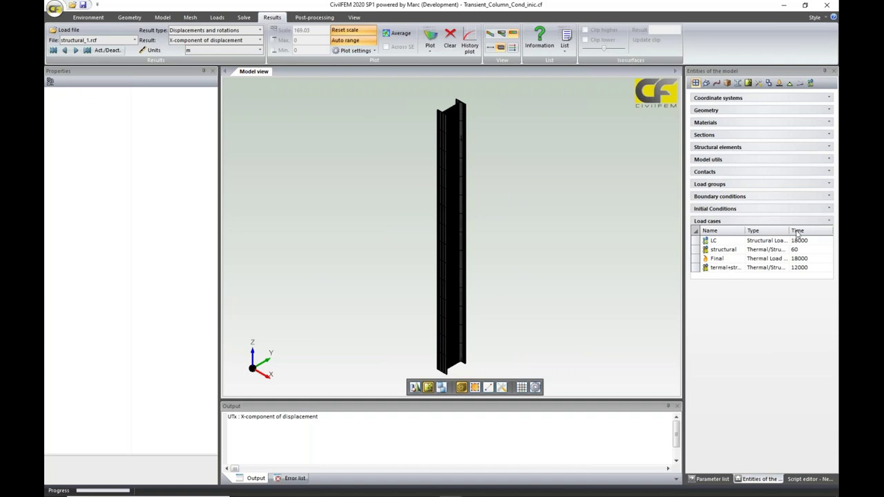
left_click(759, 231)
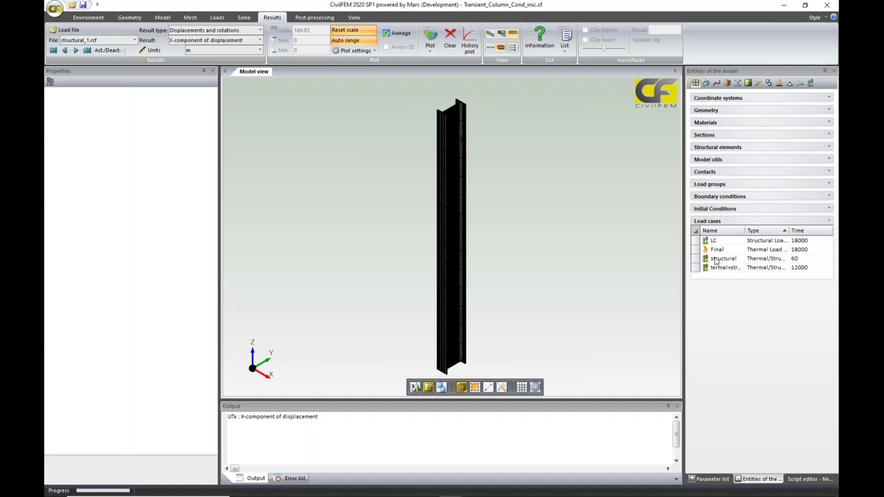
left_click(718, 259)
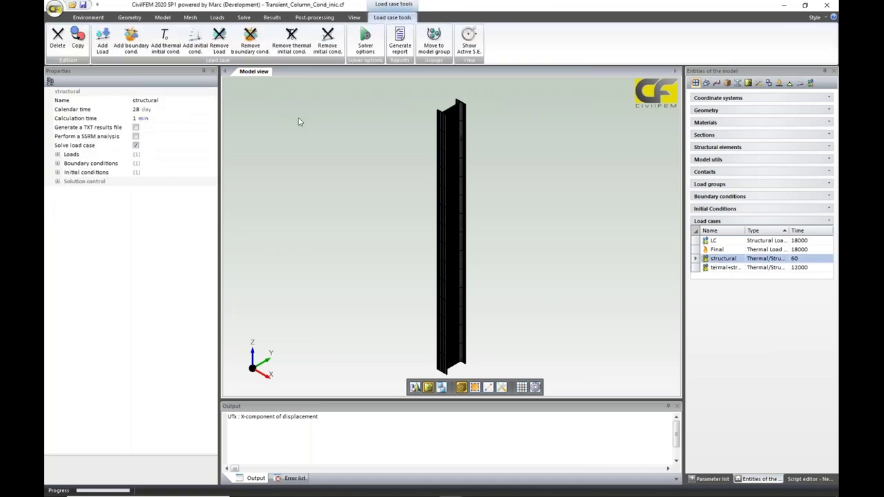
left_click(58, 155)
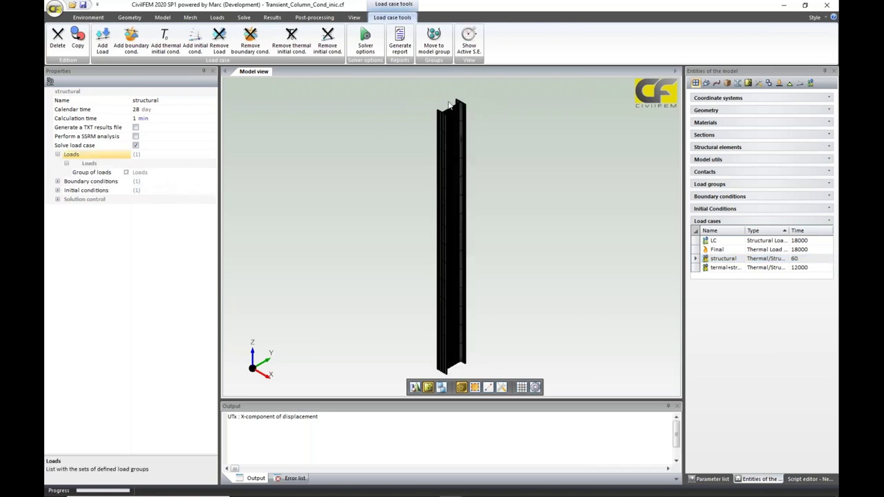
- Plot the load case structural on the column geometry to inspect its loads and supports, and clear the plot
middle_click_drag(499, 148, 315, 112)
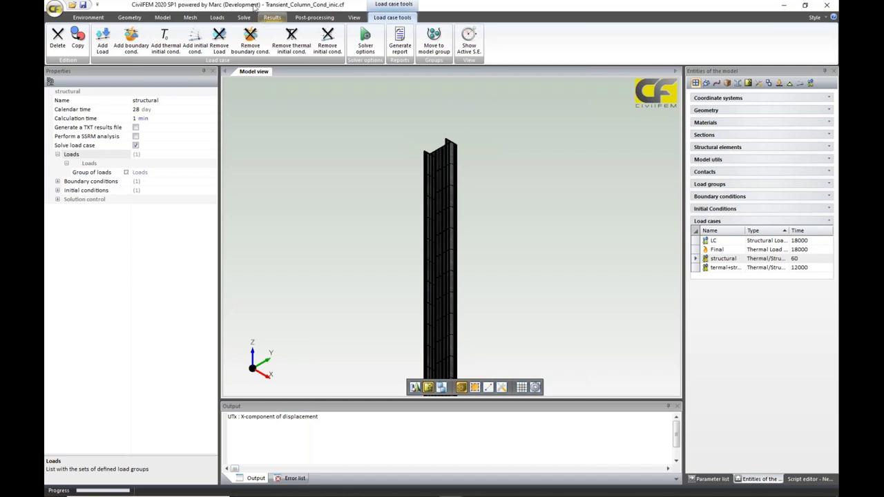
left_click(214, 18)
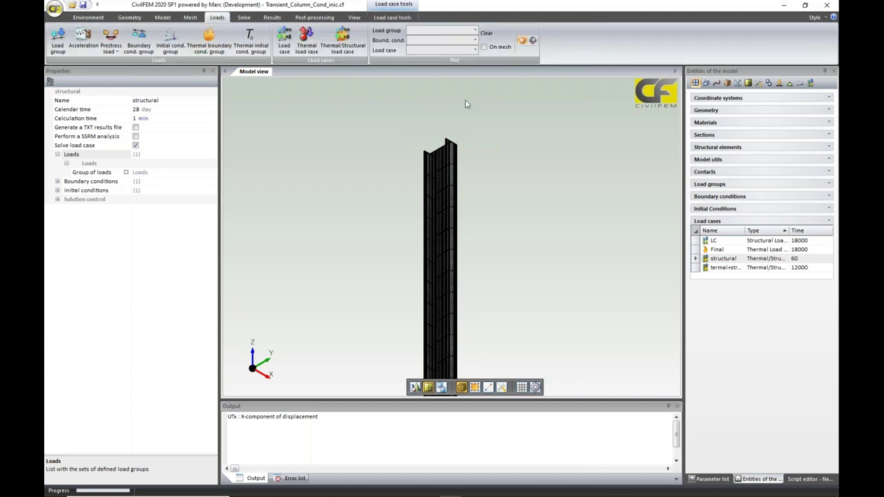
left_click(474, 50)
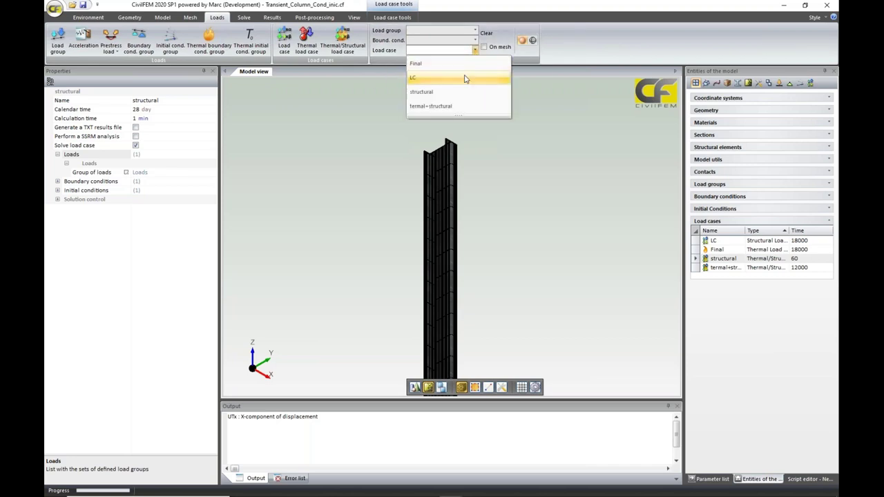
left_click(466, 93)
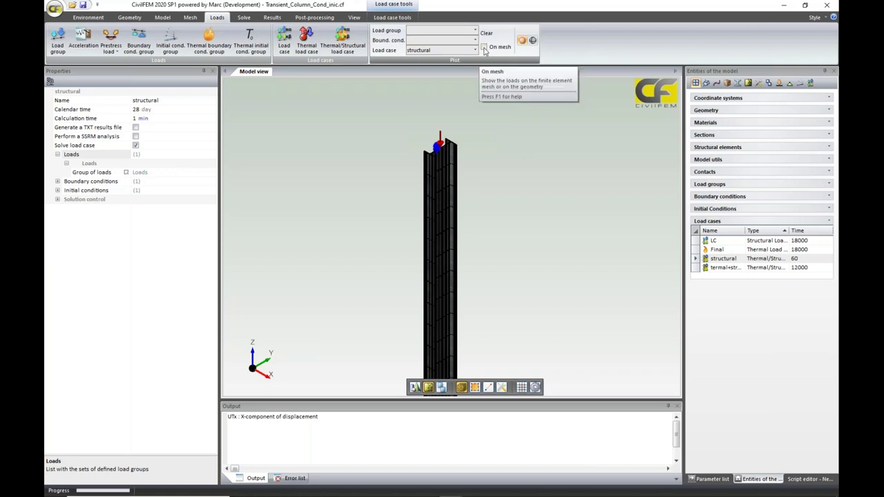
left_click(475, 52)
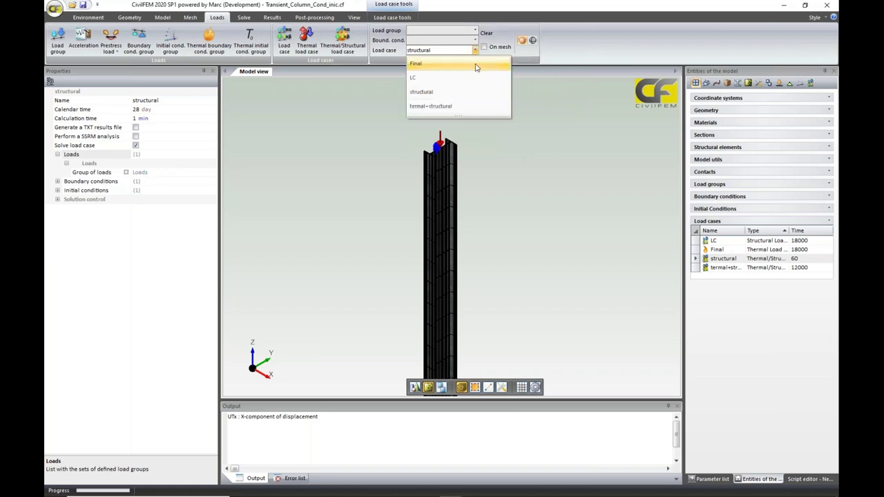
left_click(491, 34)
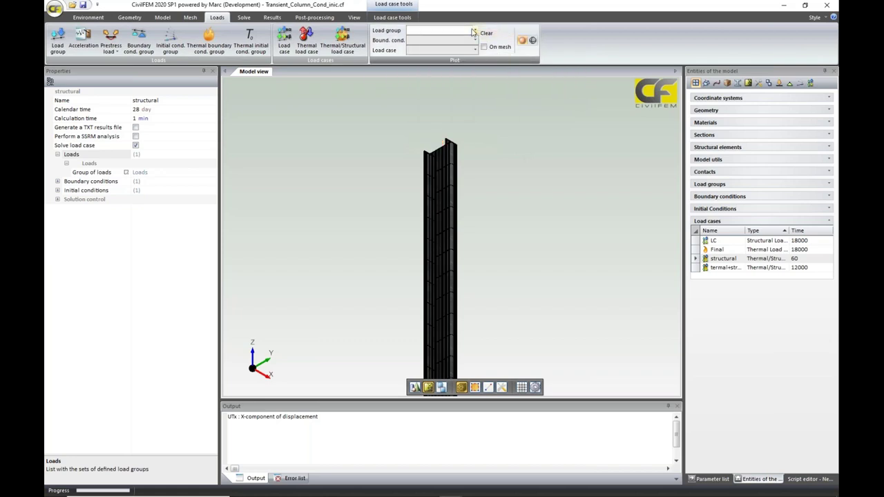
- Plot the load group Loads on the finite element mesh and examine how the load is distributed at the column's top
left_click(475, 31)
left_click(457, 58)
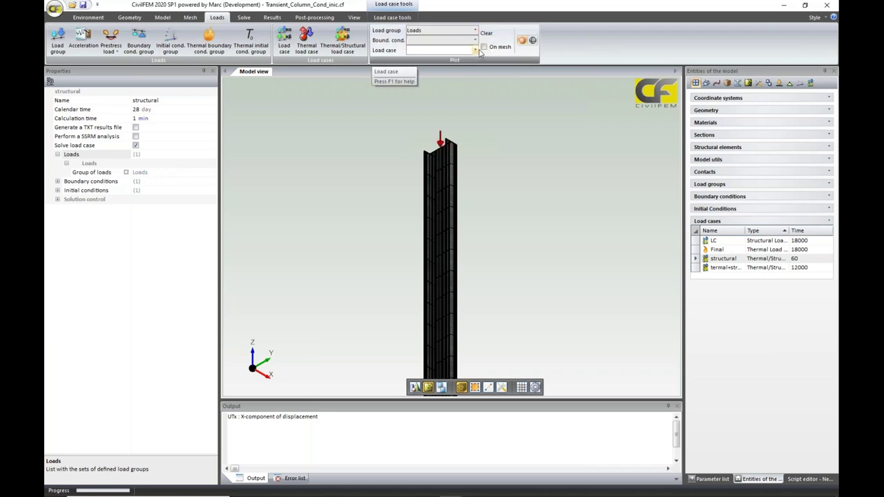
left_click(483, 46)
middle_click_drag(534, 152, 438, 196)
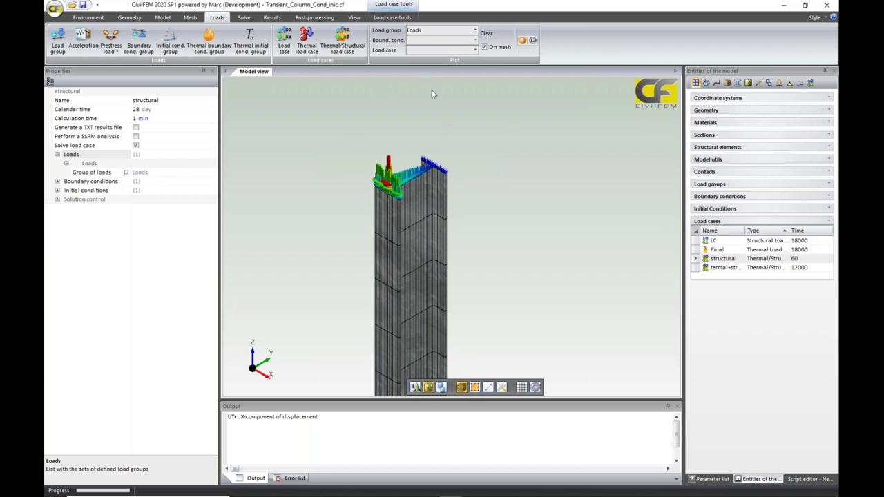
middle_click_drag(436, 135, 495, 166)
middle_click_drag(525, 236, 524, 134)
left_click(483, 47)
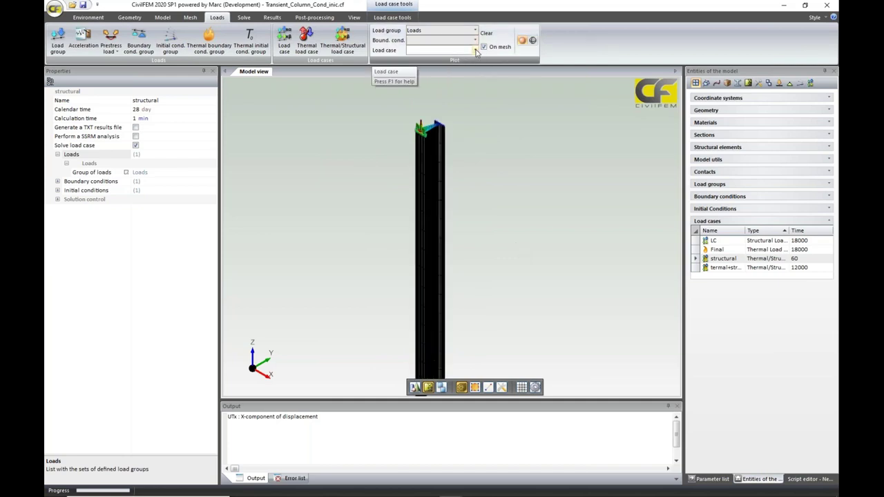
left_click(475, 50)
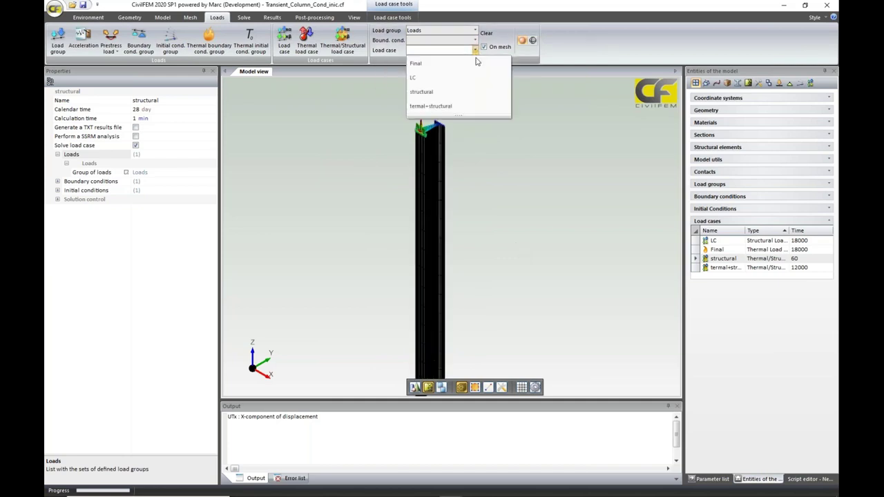
left_click(494, 216)
scroll(495, 215, "down", 2)
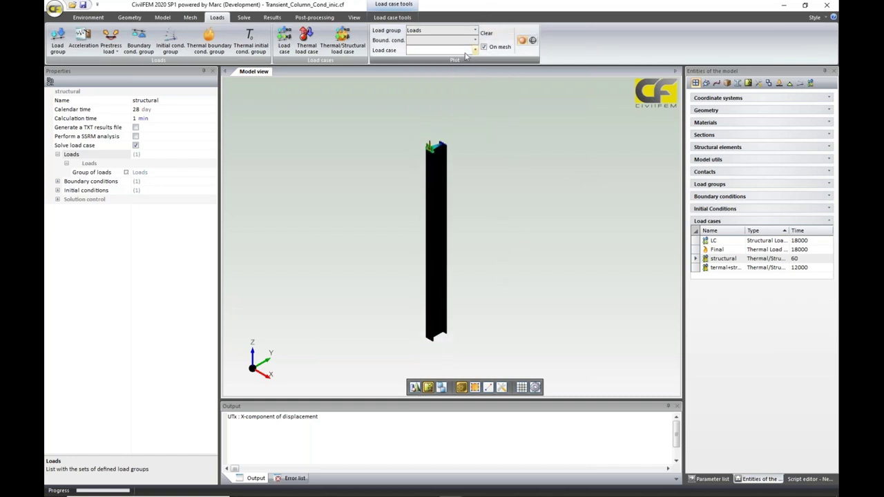
- Replace the load plot with the boundary condition group BC and examine the supports at both column ends
left_click(489, 35)
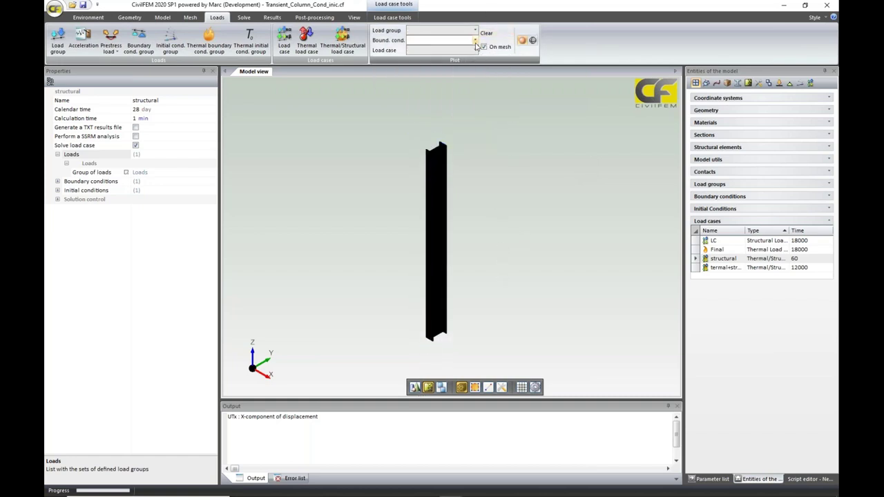
left_click(475, 40)
left_click(414, 54)
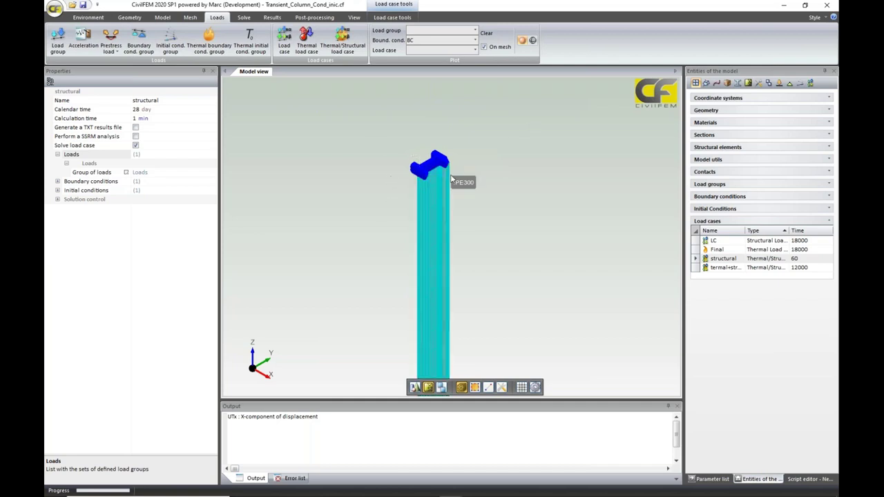
scroll(507, 173, "down", 5)
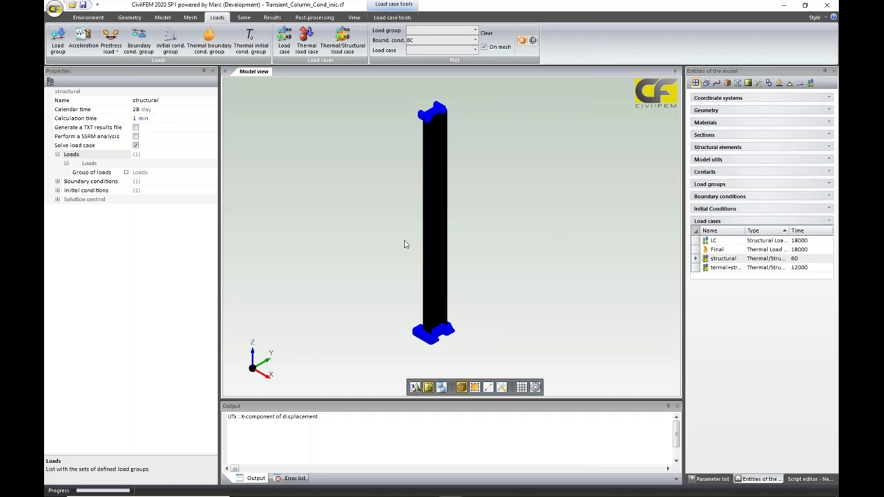
- Clear the support plot and display both structural elements, IPE300 and ISO, to inspect the insulation mesh around the steel section
left_click(486, 32)
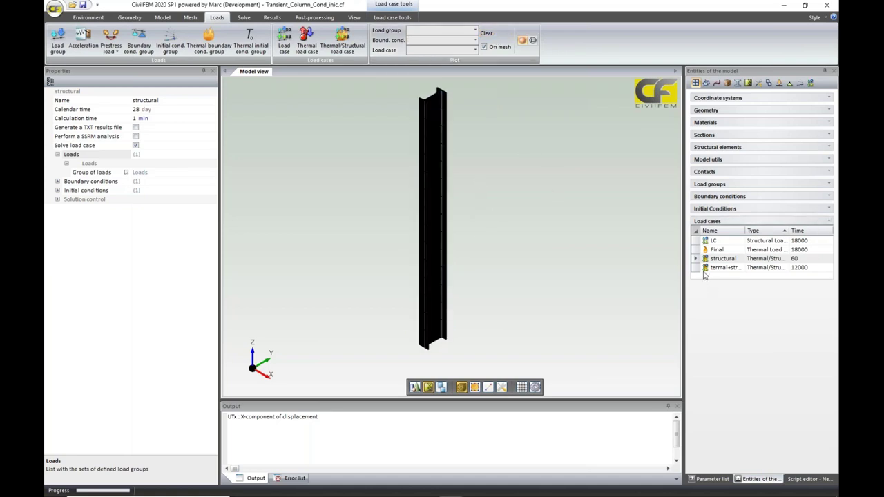
left_click(715, 147)
left_click(696, 162)
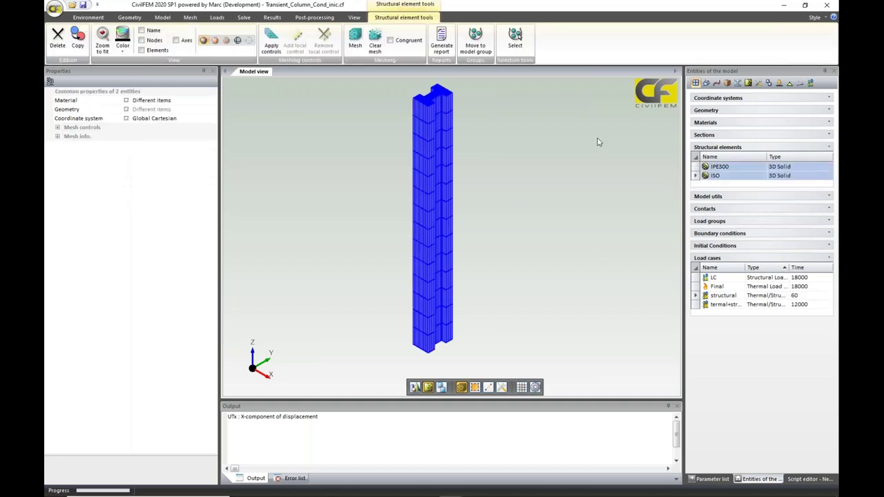
left_click(587, 218)
middle_click_drag(529, 182, 453, 170)
left_click(406, 169)
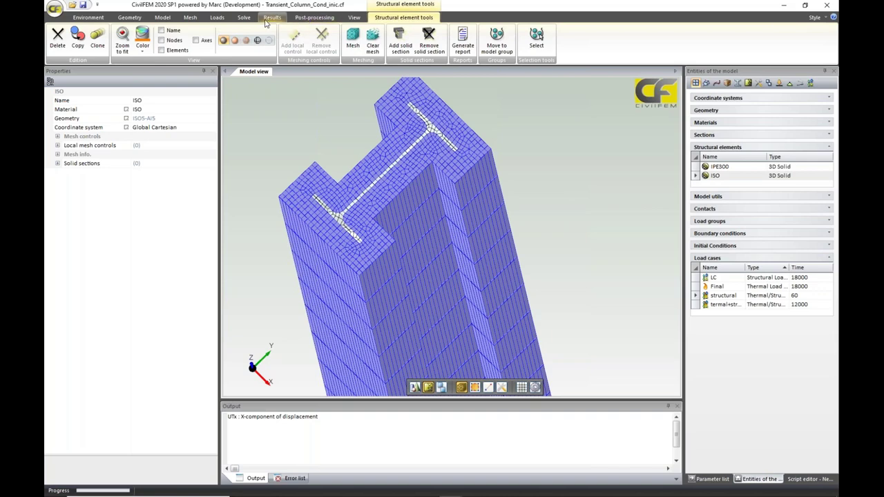
- Plot the thermal boundary condition group TBC on the mesh and examine the insulation's outer surfaces
left_click(217, 17)
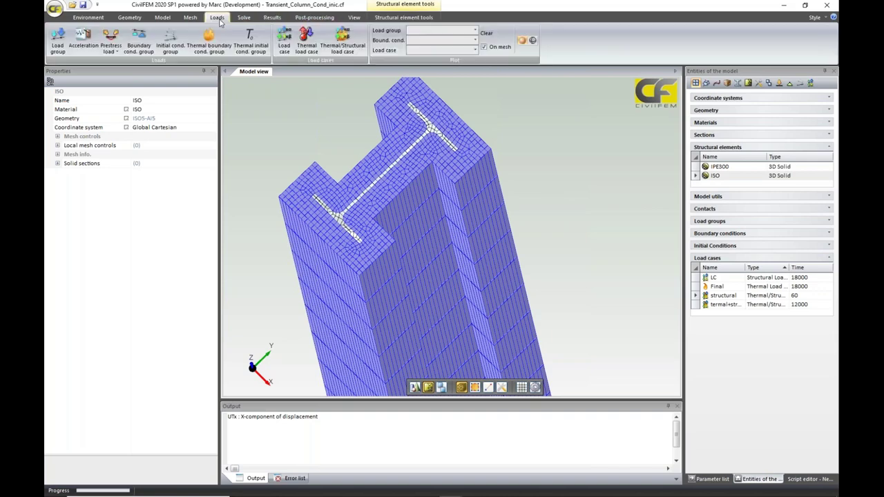
left_click(474, 40)
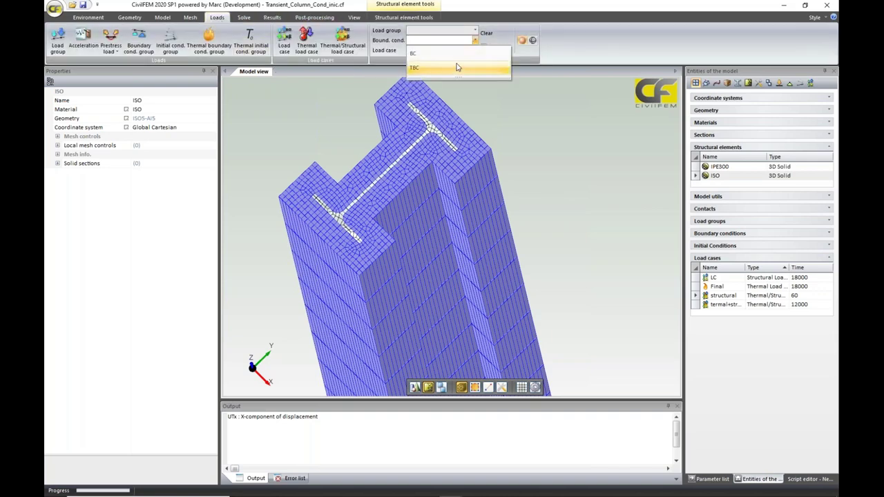
left_click(422, 70)
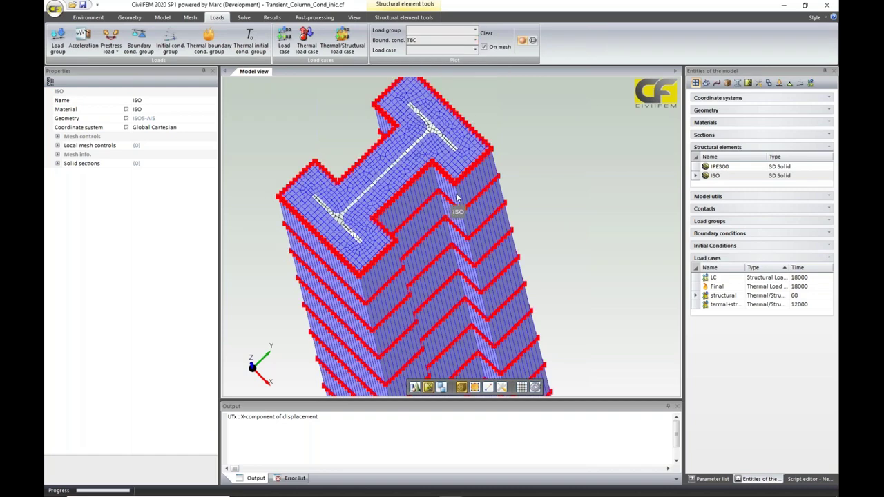
middle_click_drag(424, 252, 442, 276)
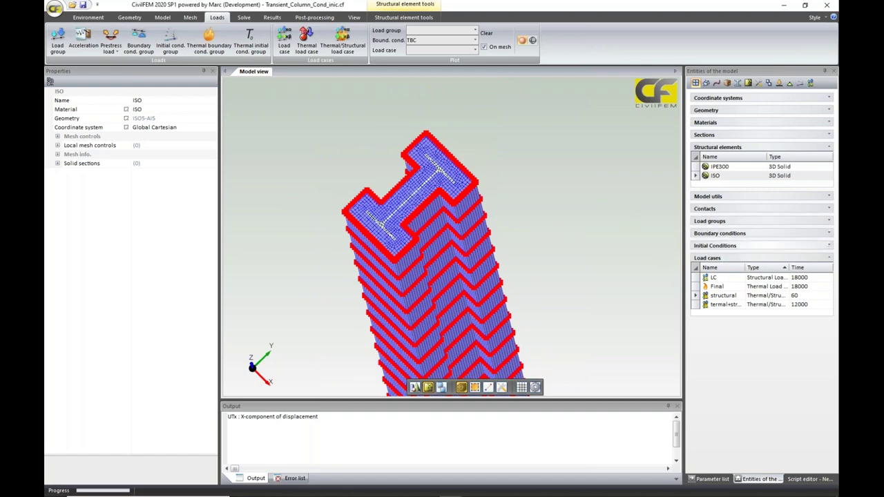
- Review the temperature table of the TBC surface temperature as values and as a chart, and close it
left_click(722, 233)
left_click(715, 253)
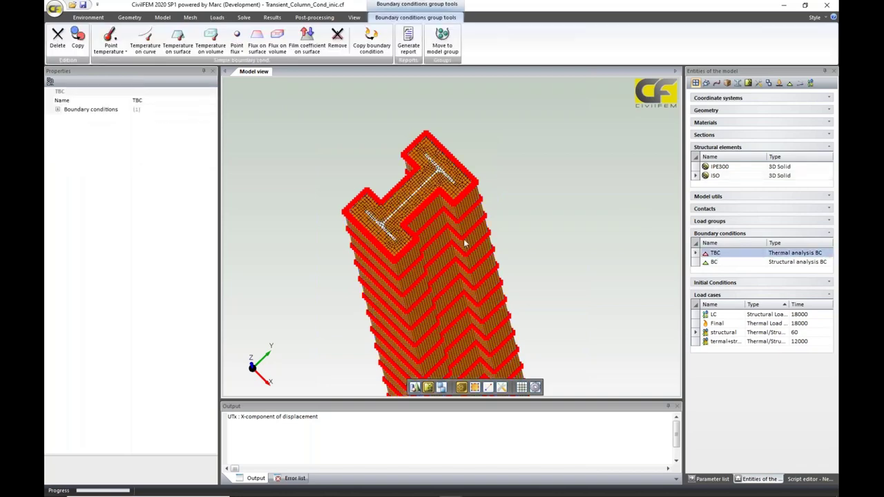
left_click(57, 109)
left_click(212, 154)
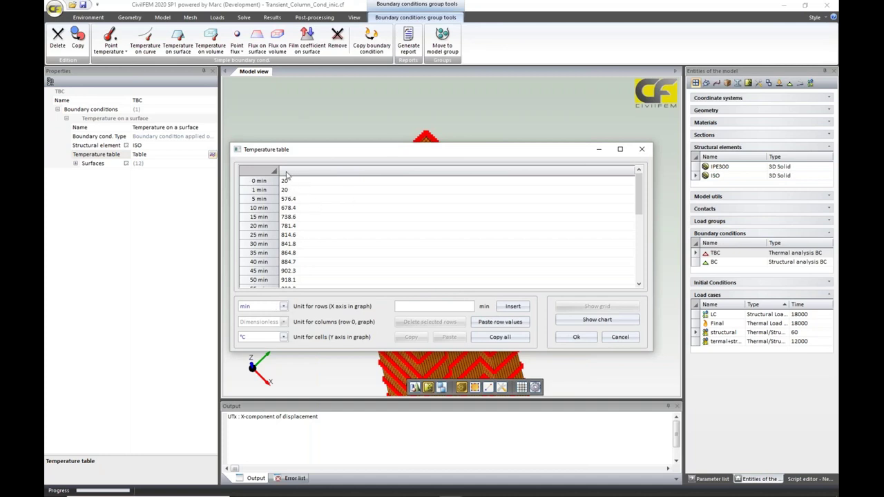
left_click(599, 319)
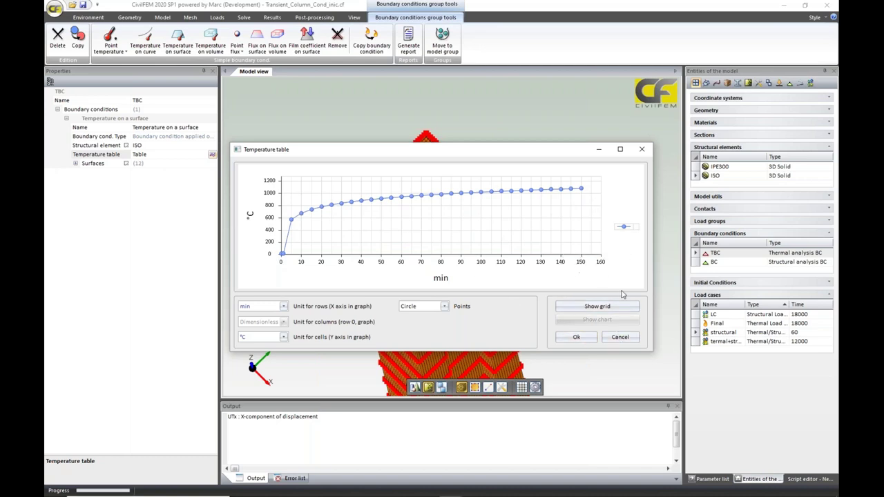
left_click(574, 336)
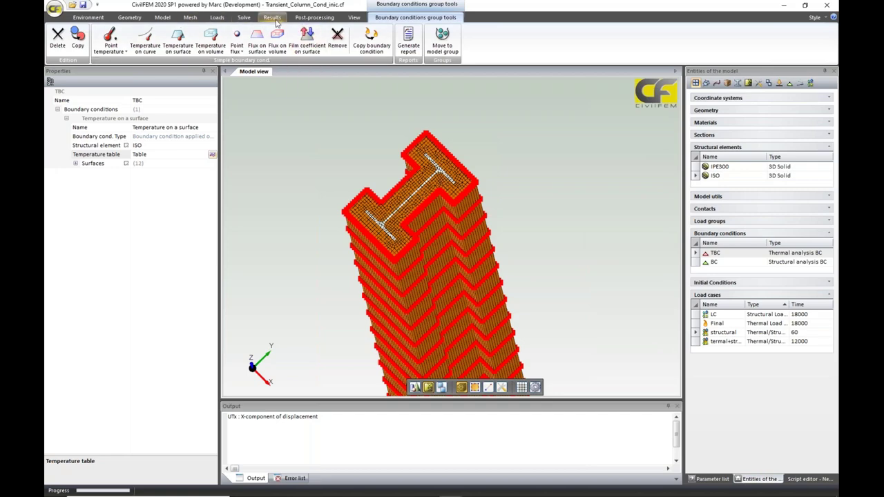
- Review the global solution controls and set the analysis class to Thermal/Structural coupled
left_click(243, 18)
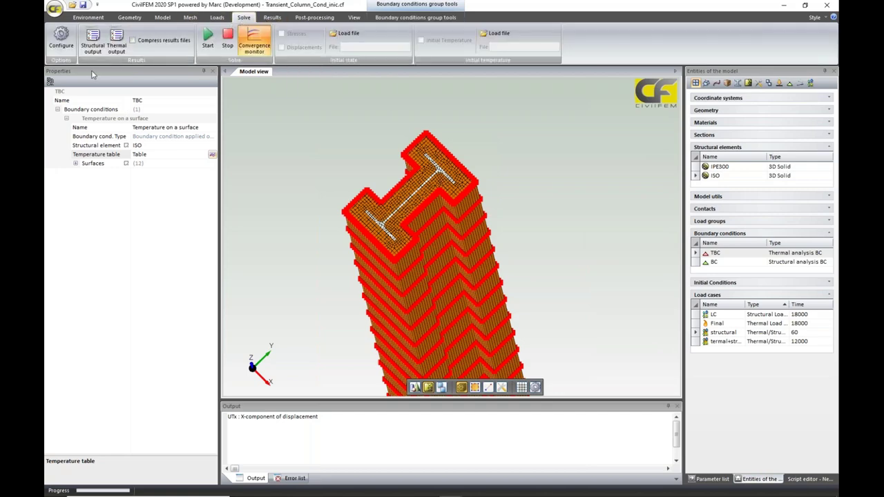
left_click(60, 38)
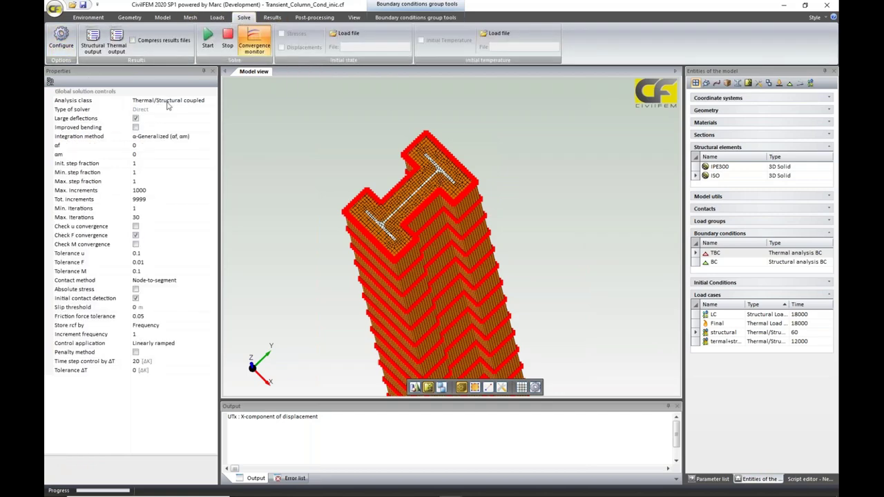
left_click(213, 100)
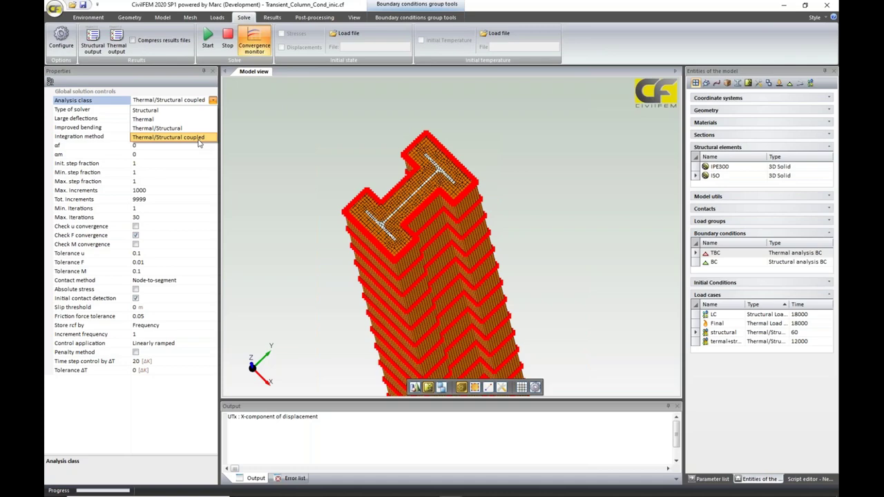
left_click(156, 137)
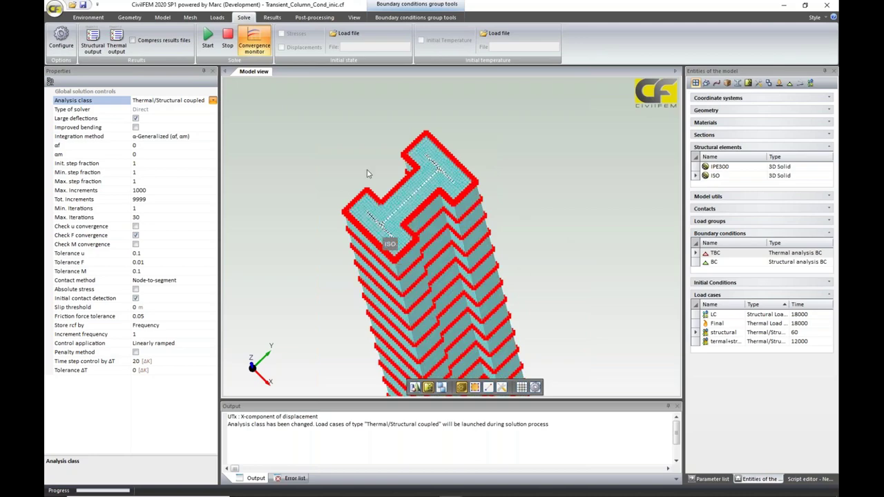
- Load the results file structural_4.rcf to show the X-component of displacement on the column
left_click(272, 17)
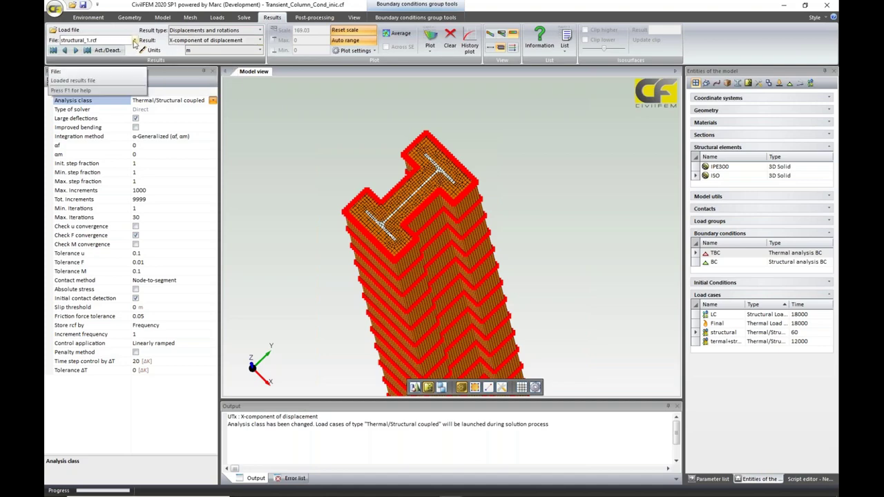
left_click(135, 42)
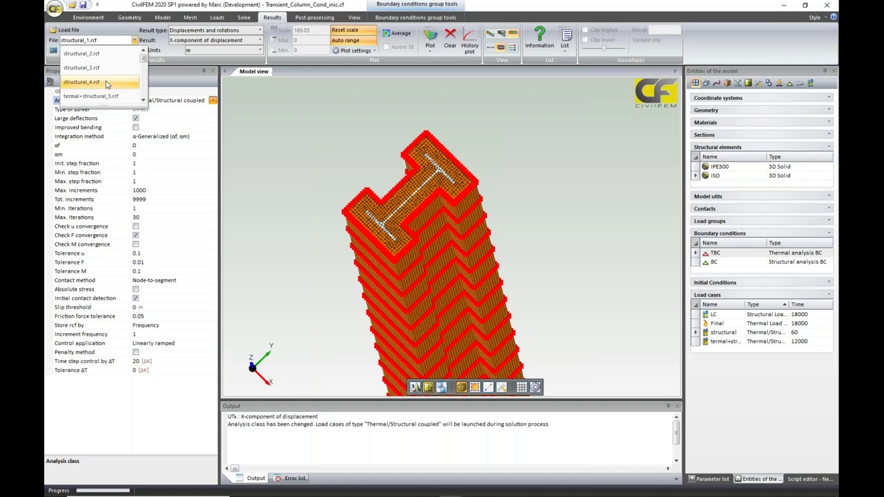
left_click(107, 84)
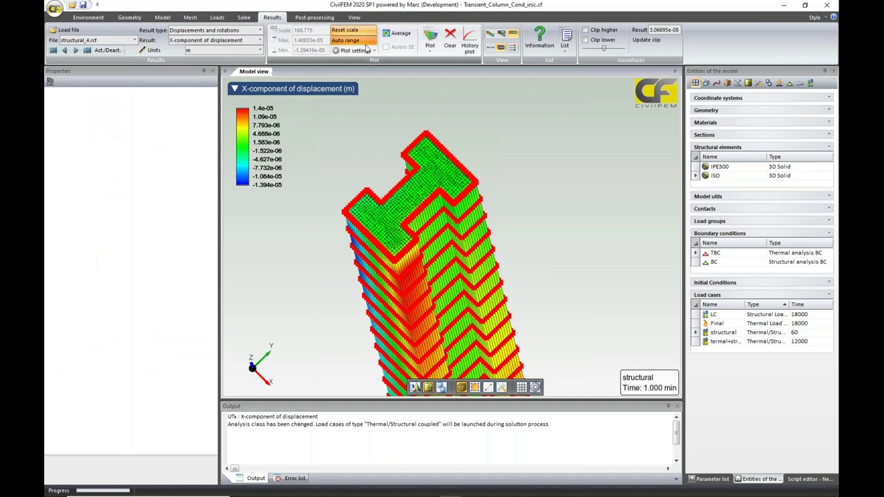
- Hide the ISO insulation element and clear the TBC boundary condition plot to expose the displacement contours on the steel profile
left_click(449, 246)
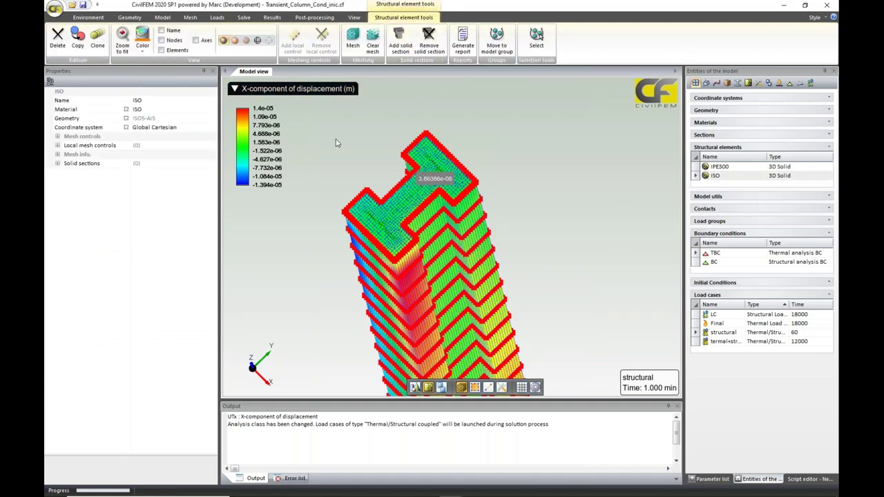
left_click(269, 40)
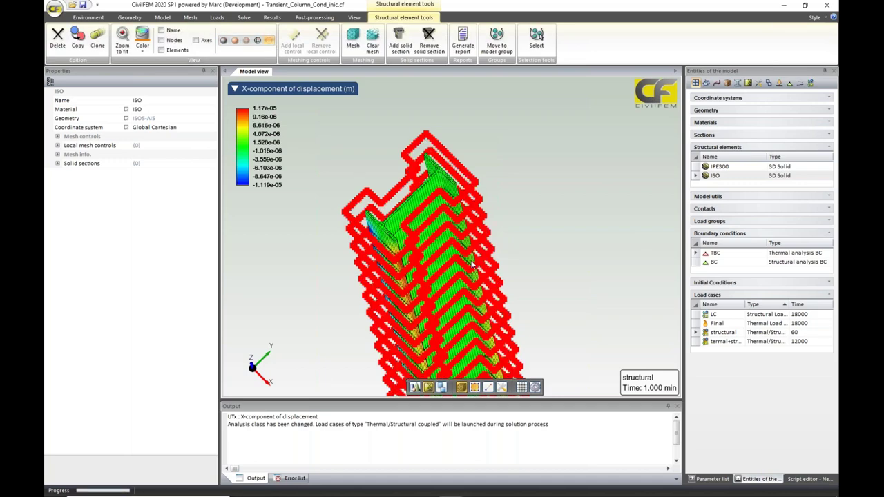
left_click(217, 17)
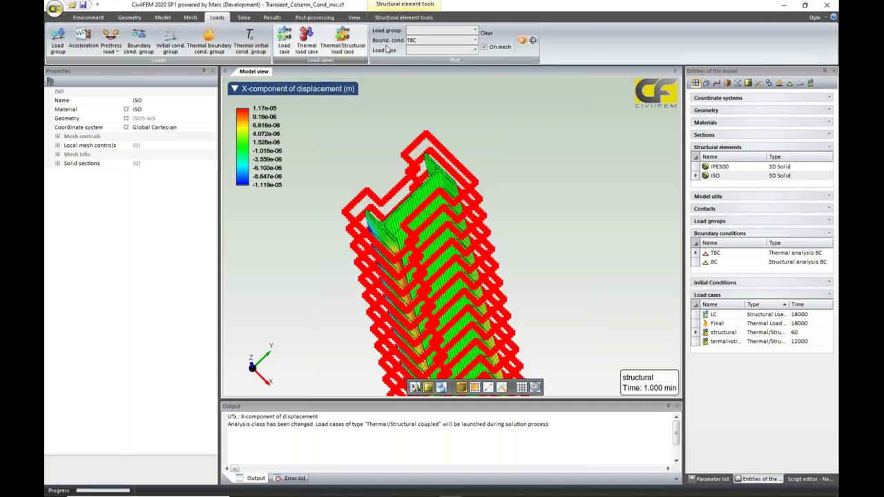
left_click(486, 33)
scroll(455, 277, "up", 5)
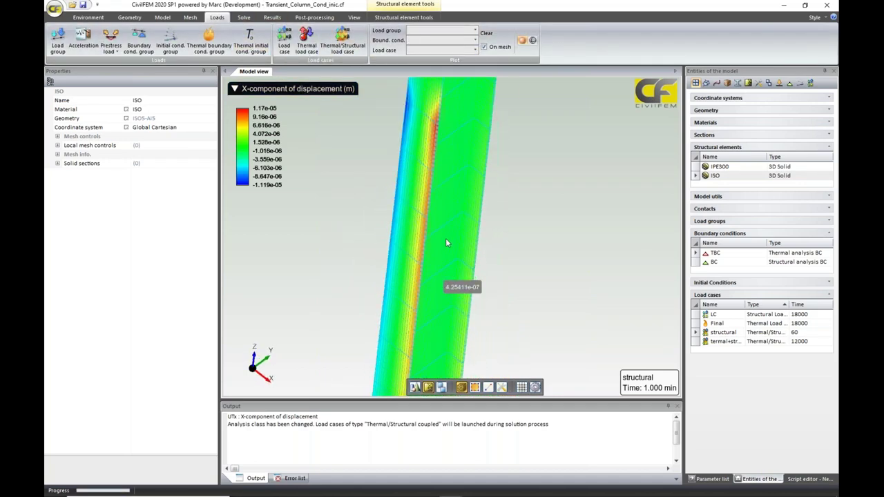
scroll(435, 266, "down", 5)
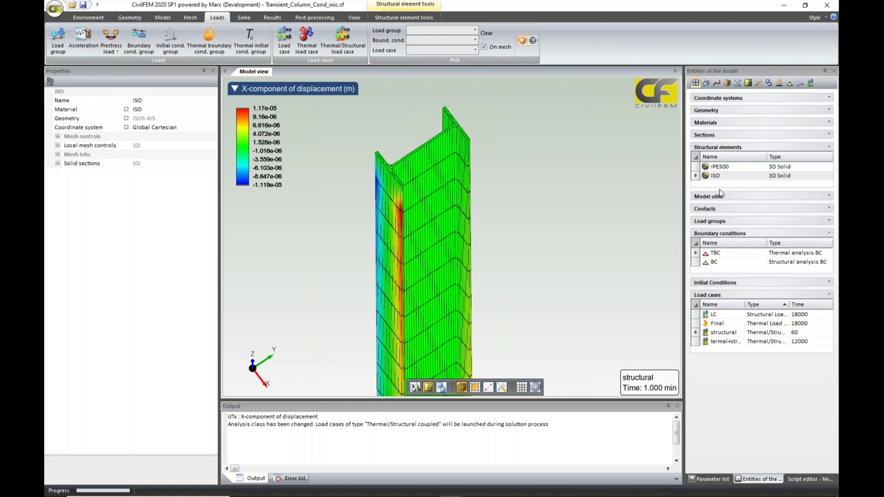
middle_click_drag(535, 231, 536, 230)
middle_click_drag(569, 263, 514, 242)
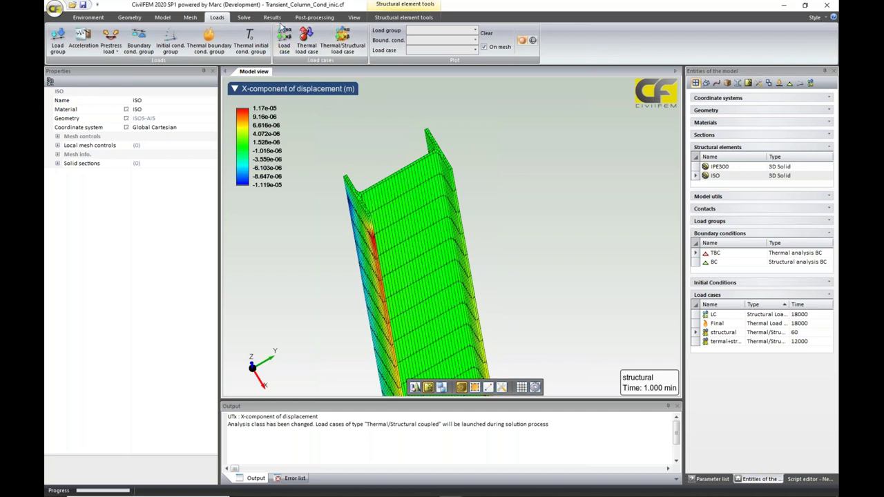
- Plot the von Mises equivalent stress on the steel column with result averaging turned on
left_click(272, 17)
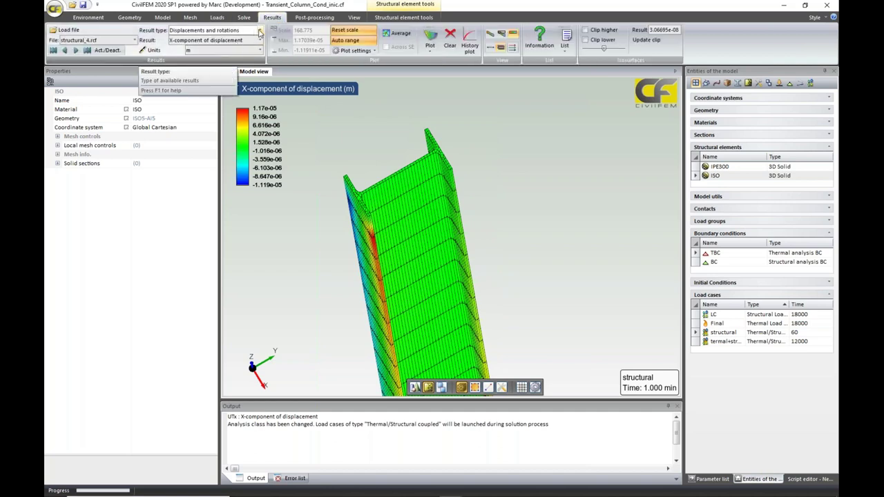
left_click(261, 32)
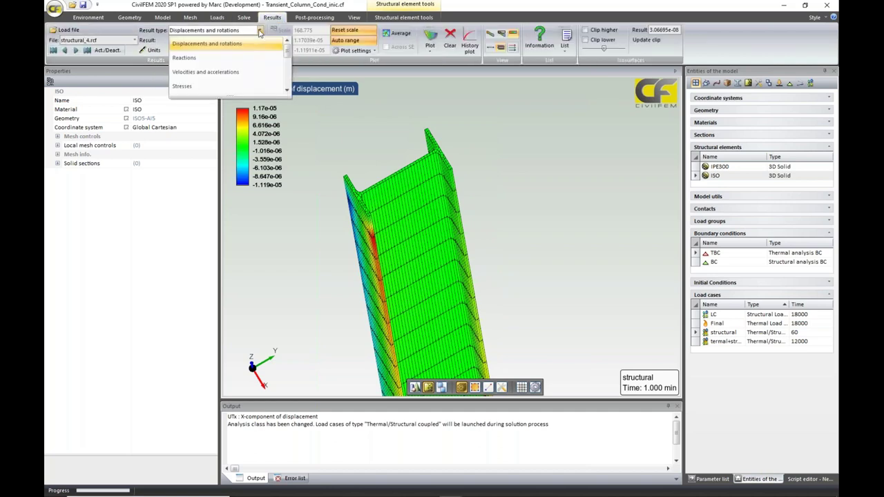
left_click(233, 87)
left_click(260, 40)
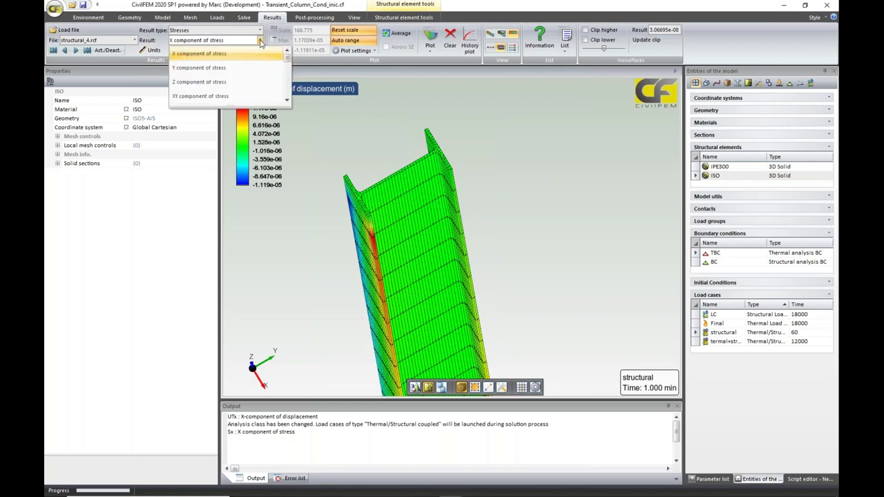
scroll(228, 69, "down", 3)
left_click(235, 58)
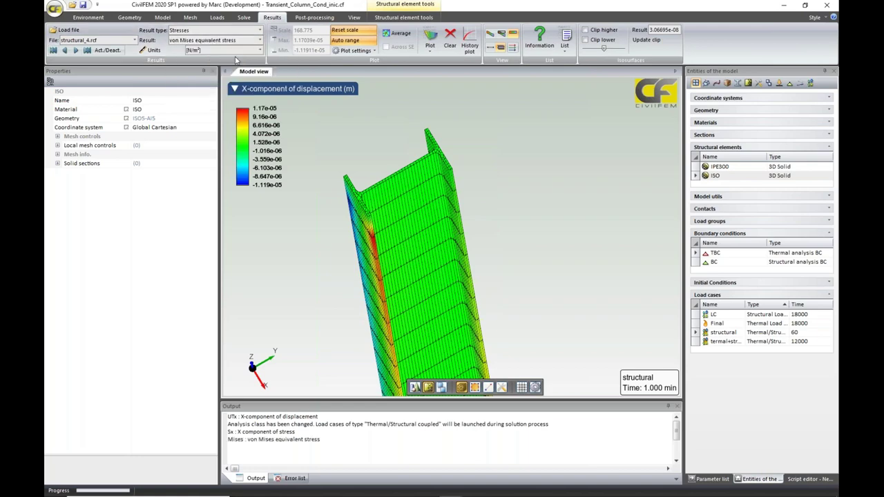
left_click(398, 33)
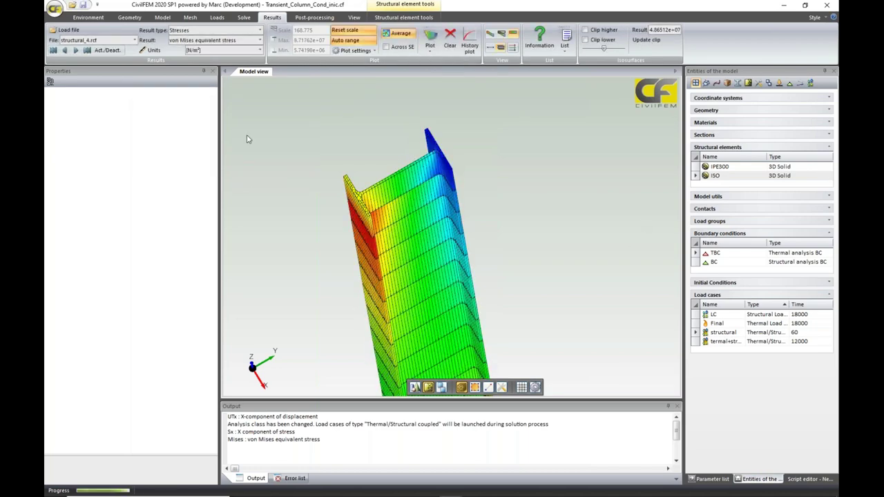
- Replot the von Mises stress in MPa and examine its distribution over the upper part of the column
left_click(260, 51)
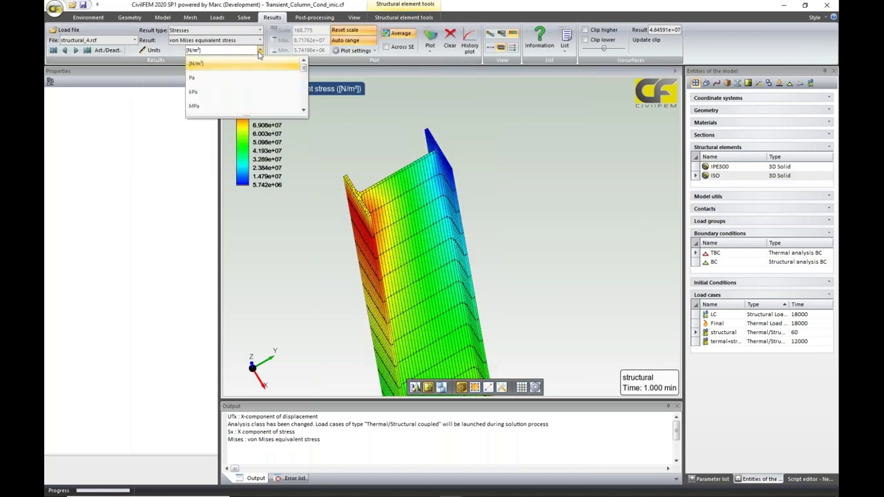
left_click(245, 106)
left_click(429, 36)
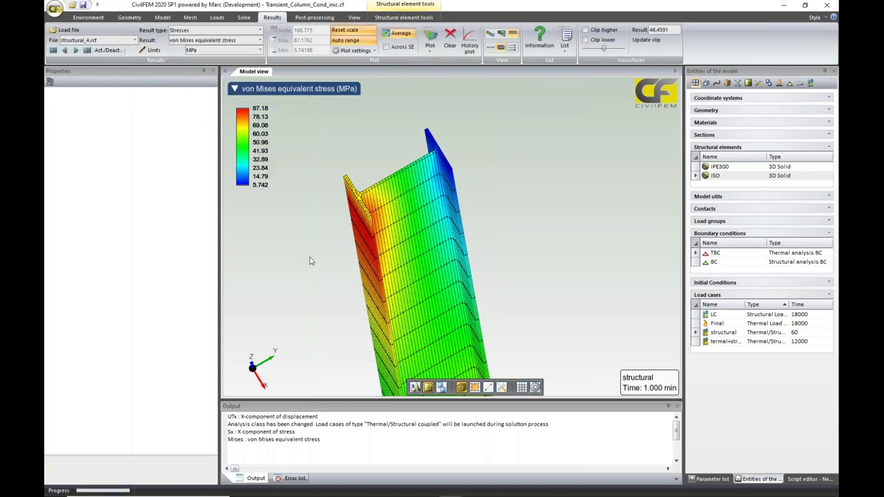
middle_click_drag(310, 260, 361, 219)
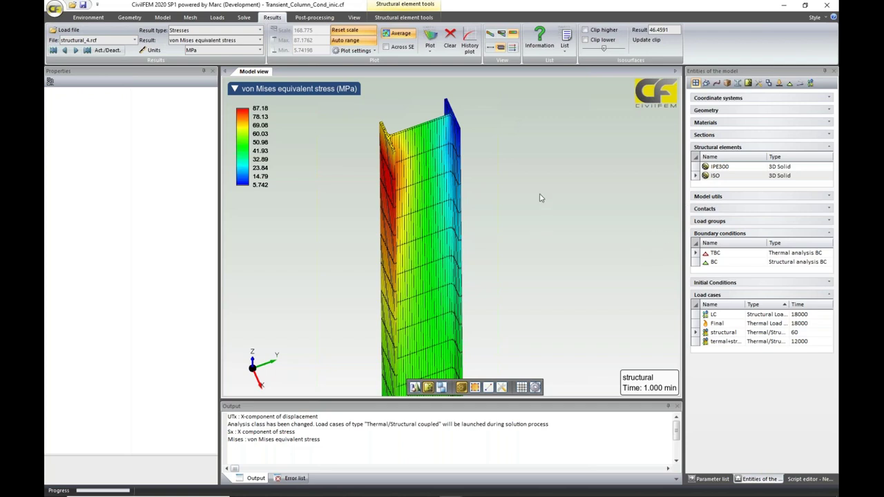
- Open the analysis stress-strain data table of the Fe430 material and display its cell values in MPa
left_click(721, 123)
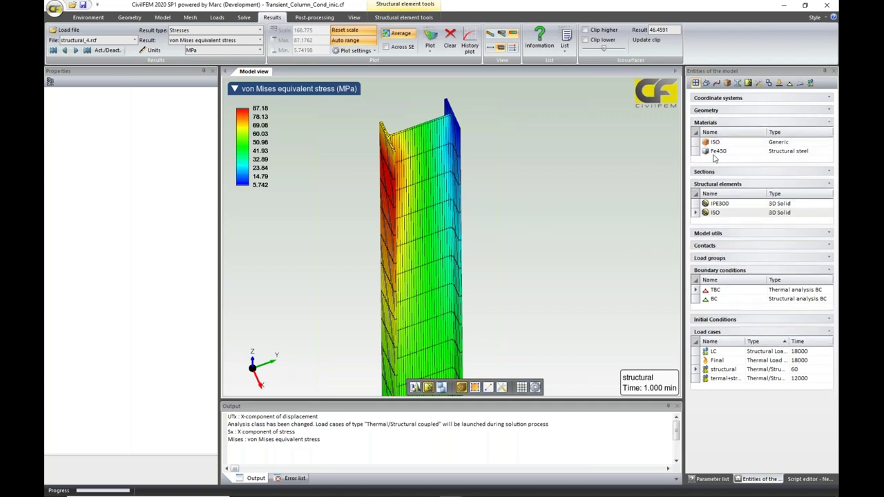
left_click(717, 151)
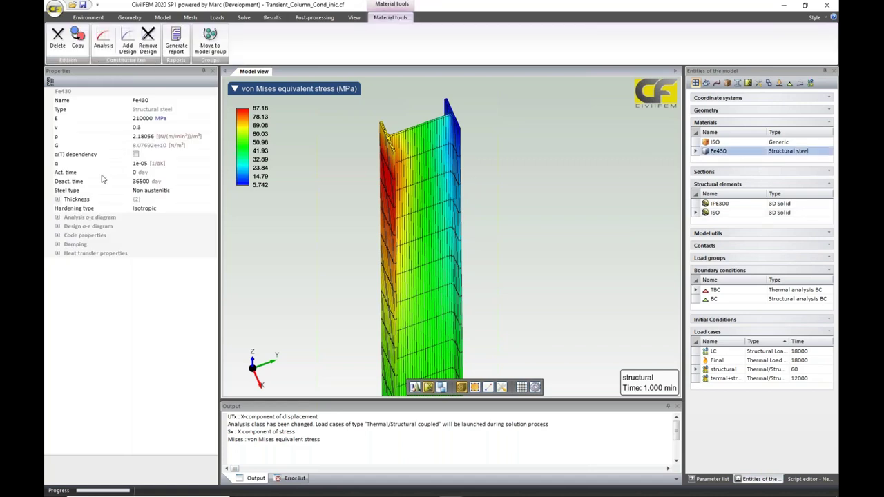
left_click(58, 217)
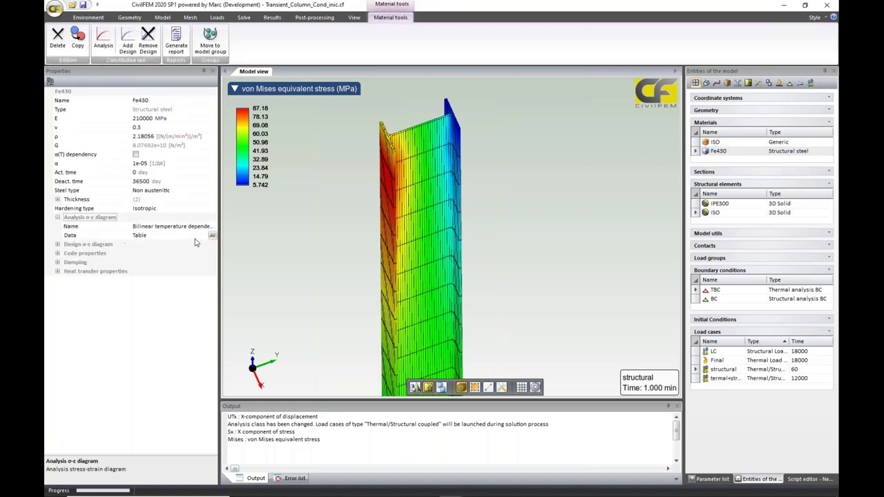
left_click(212, 235)
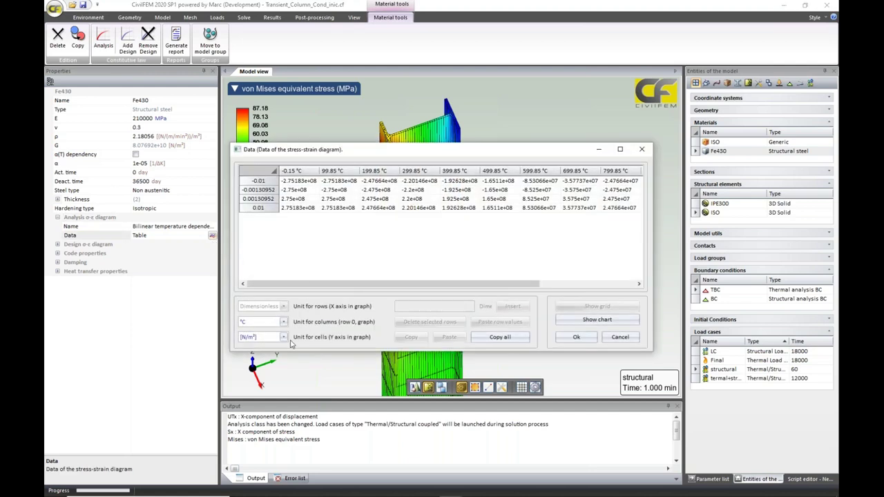
left_click(283, 337)
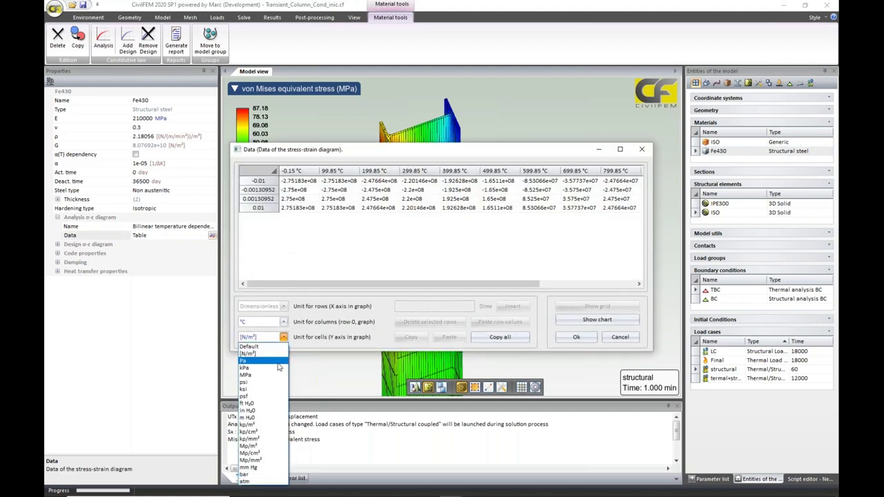
left_click(278, 374)
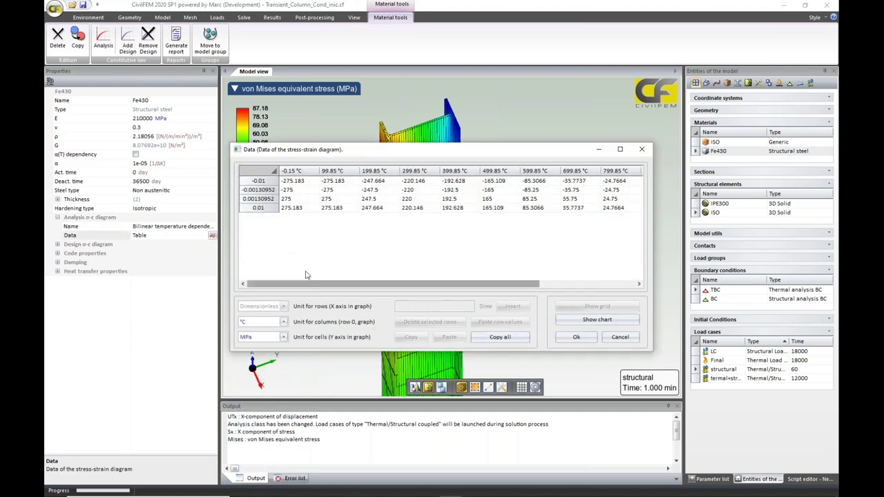
- Review the Fe430 stress-strain curve for -0.15 °C as a chart, return to the value grid, and close the table discarding changes
left_click(292, 171)
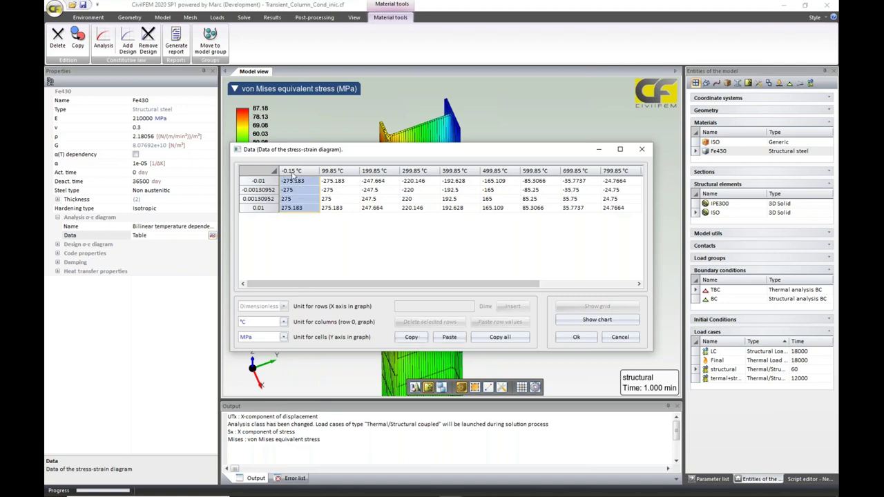
left_click(596, 319)
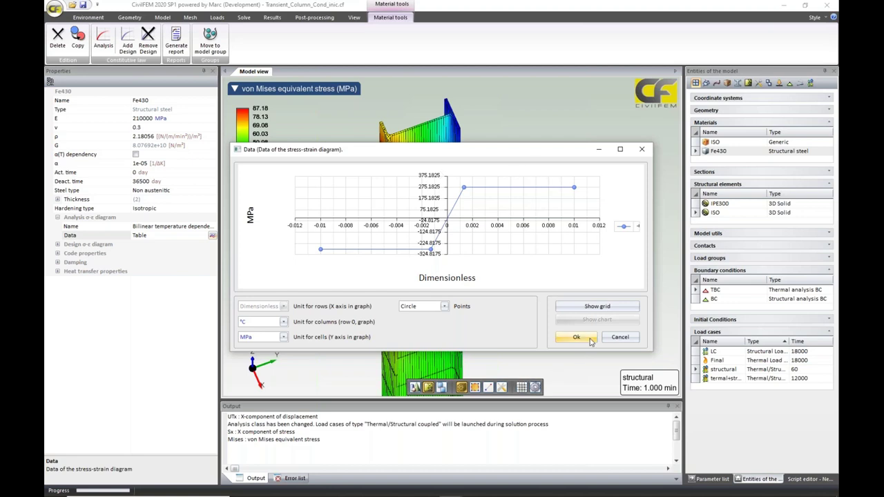
left_click(593, 305)
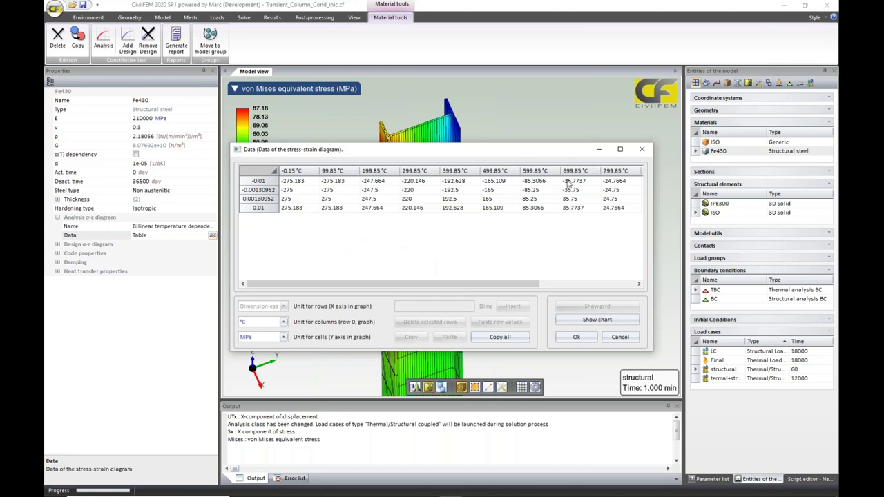
left_click(642, 149)
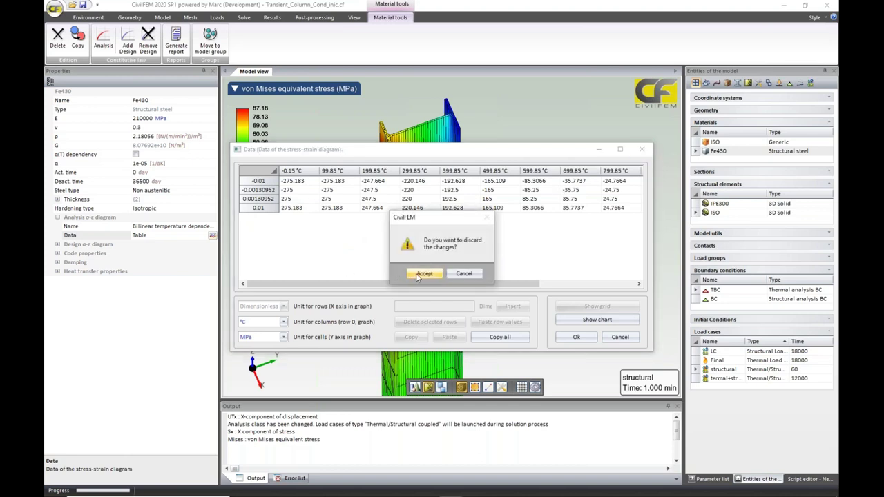
left_click(424, 273)
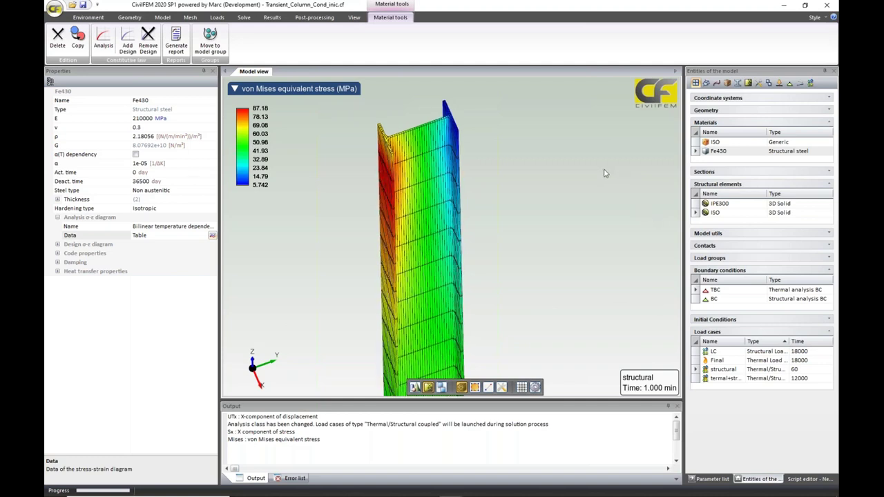
- Load the results file termal+structural_64.rcf to show the von Mises stress of the coupled load case
mouse_move(436, 202)
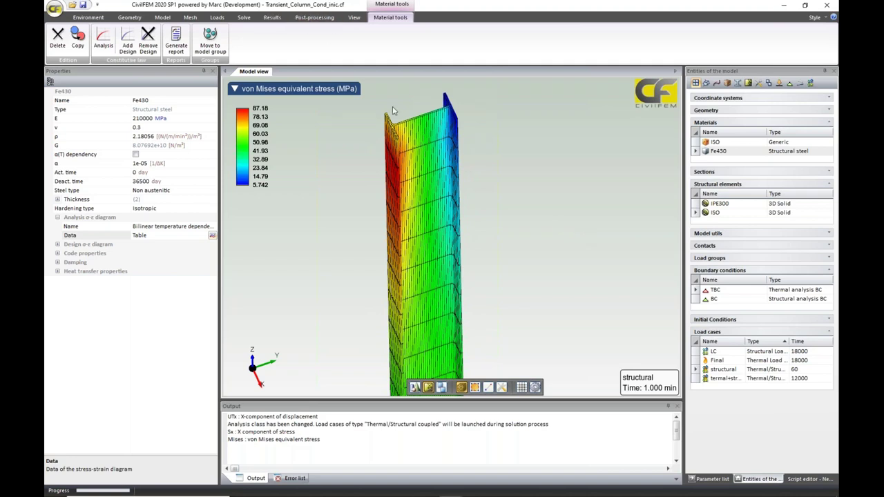
left_click(315, 16)
left_click(272, 17)
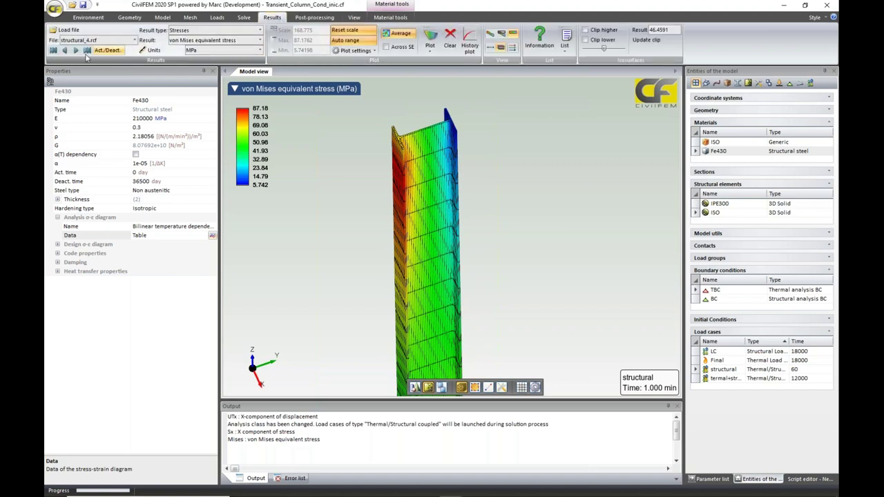
left_click(134, 41)
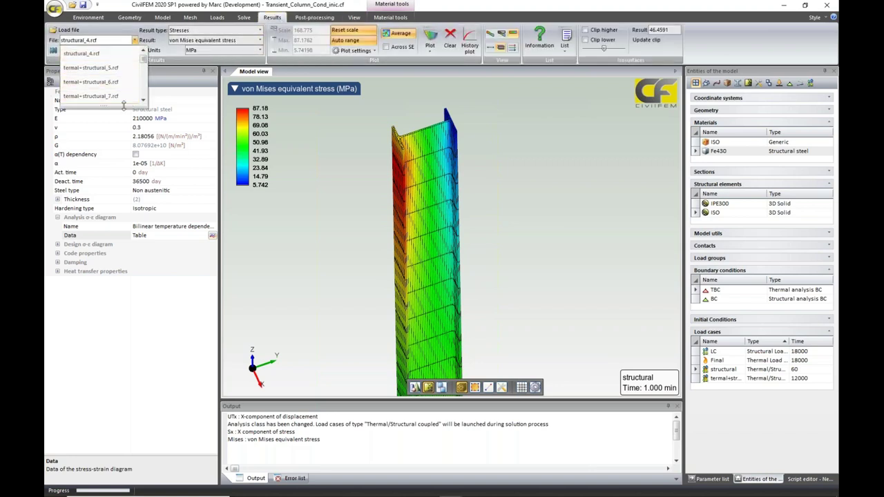
scroll(108, 100, "down", 6)
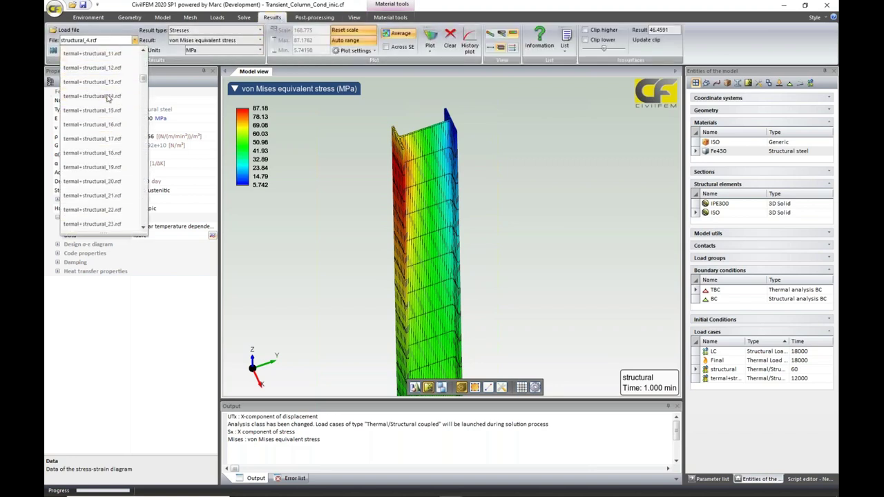
scroll(107, 100, "down", 12)
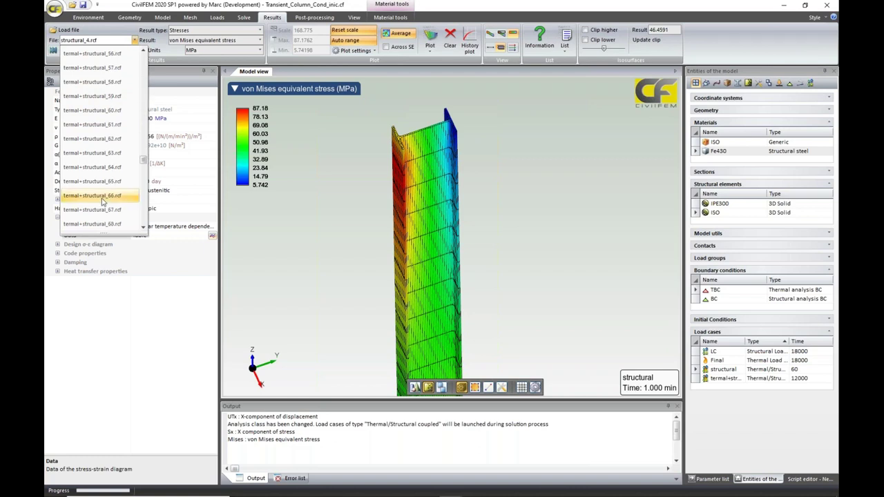
left_click(107, 168)
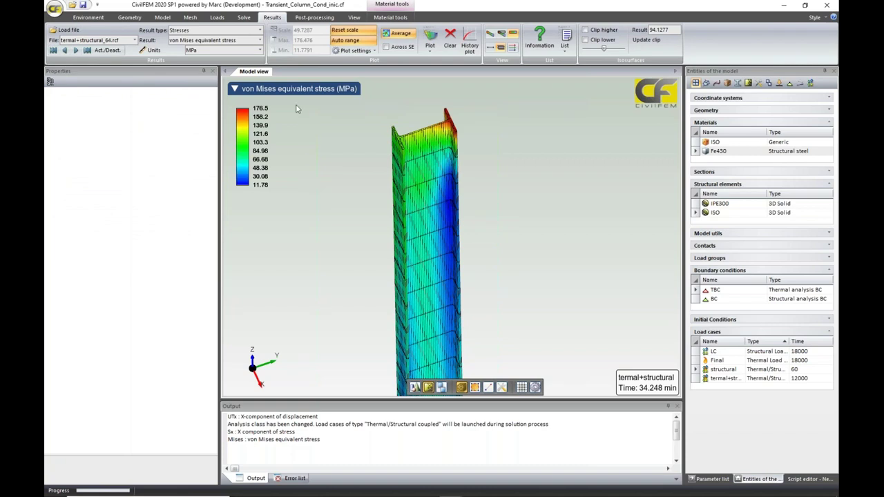
- Switch the result from stresses to the Y-component of displacement and plot it on the column
left_click(260, 40)
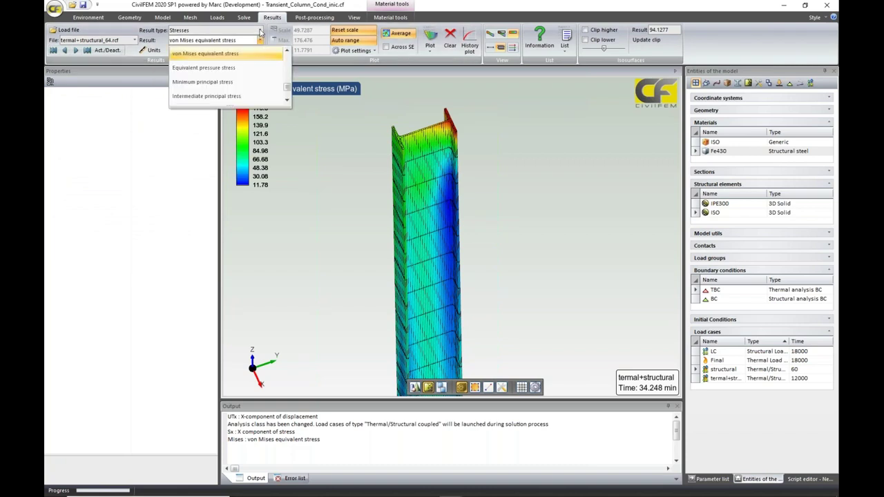
left_click(259, 30)
scroll(221, 73, "up", 1)
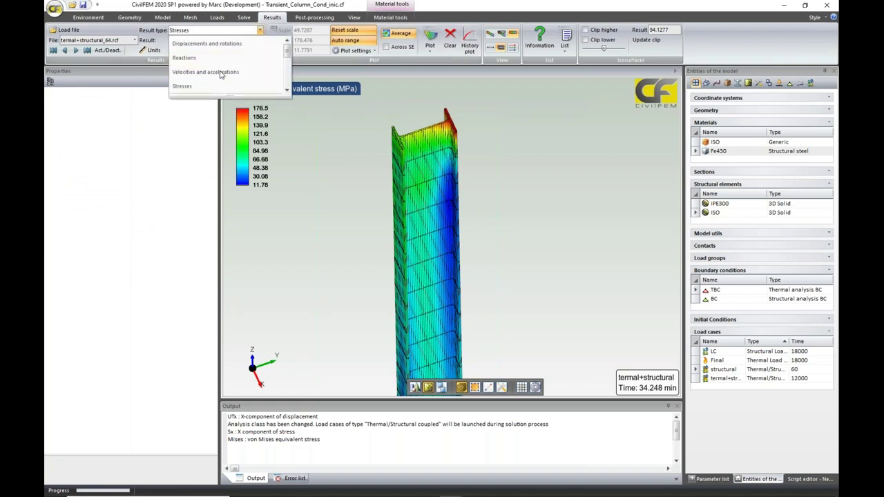
left_click(207, 43)
left_click(261, 40)
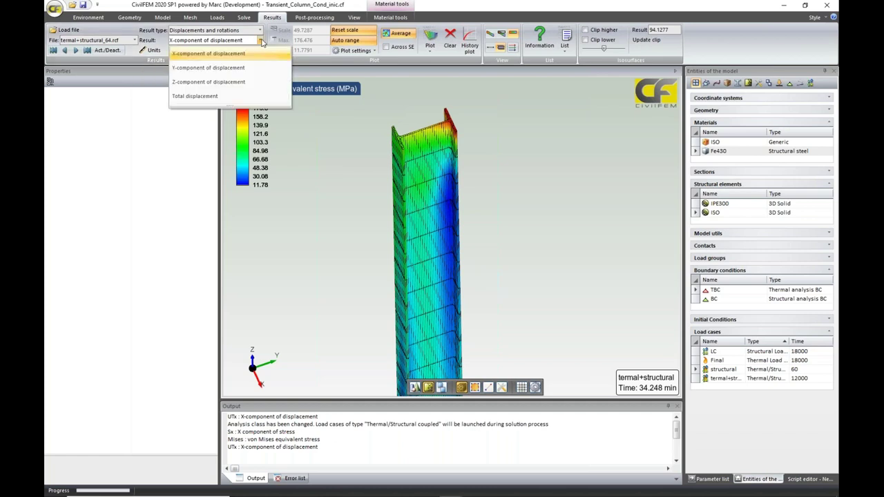
left_click(207, 67)
left_click(431, 39)
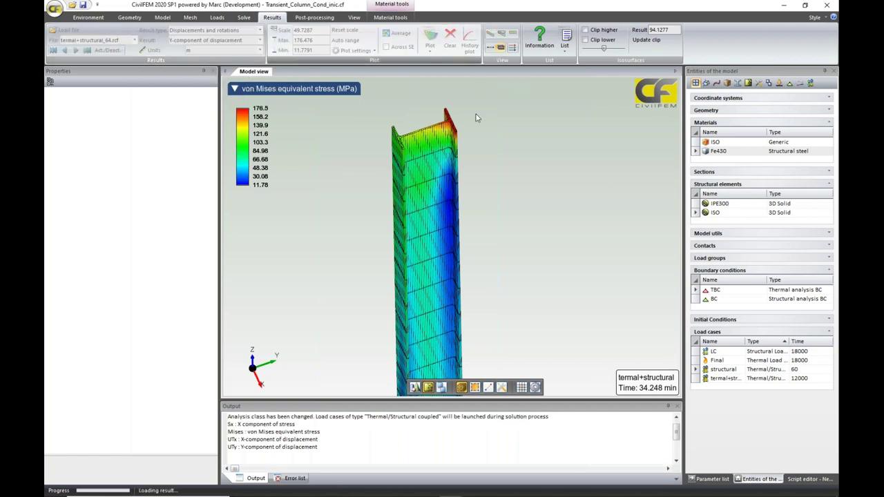
- Display the deformed shape and replot the Y-component of displacement on the column
middle_click_drag(587, 246, 566, 246)
left_click(501, 35)
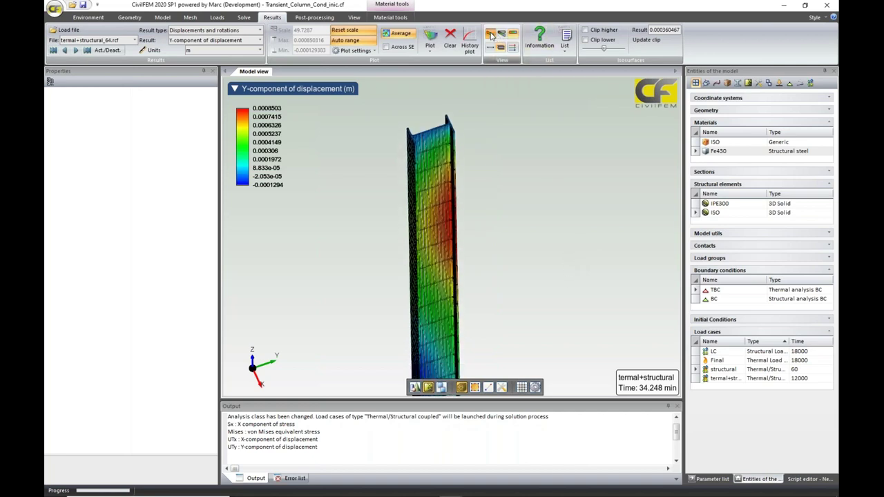
left_click(430, 48)
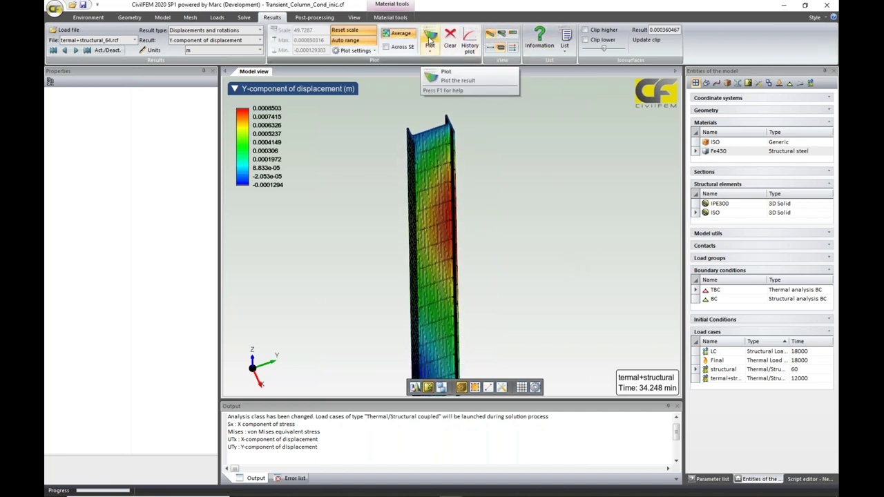
left_click(446, 82)
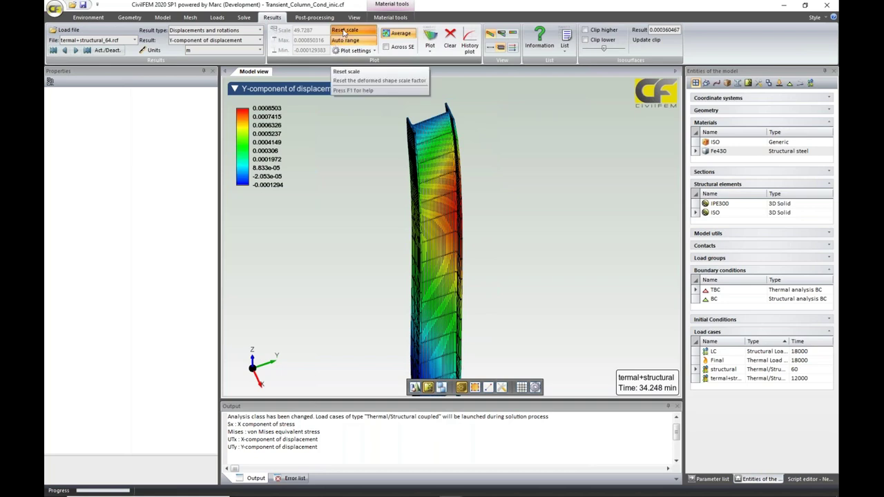
- Turn off the automatic scale reset, set the deformed shape scale factor to 10, and replot the Y-displacement
left_click(337, 40)
double_click(324, 31)
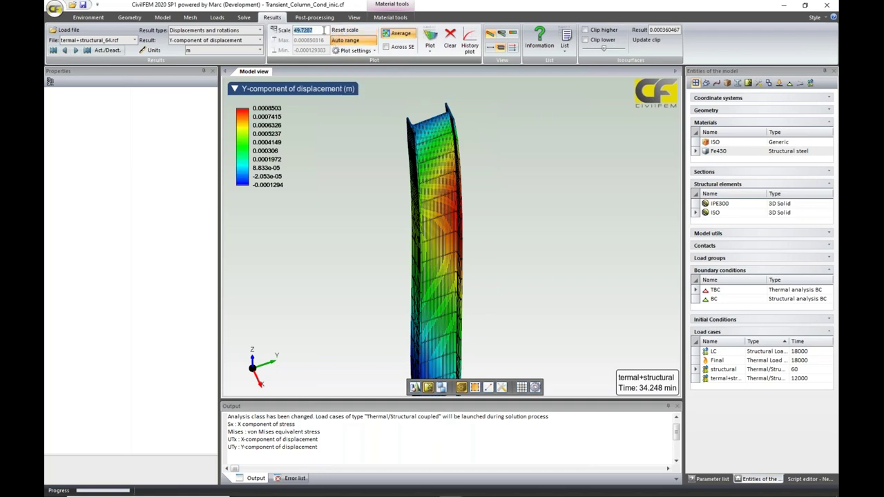
type("10")
key("Return")
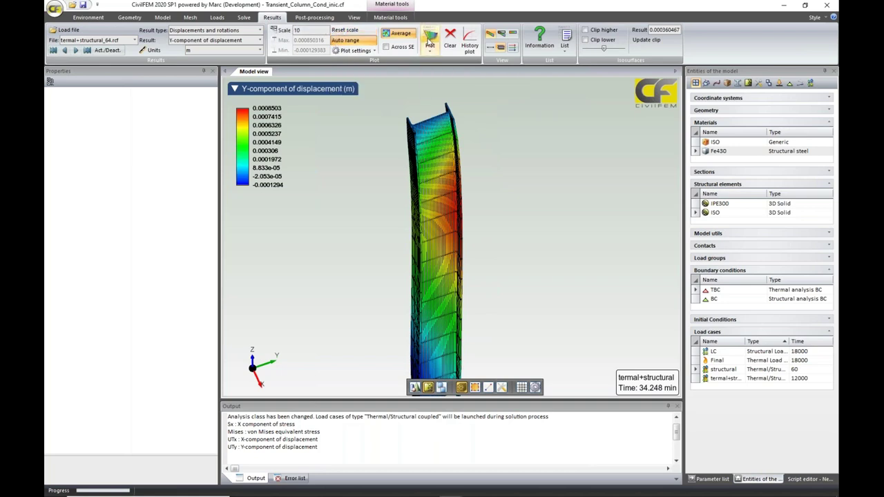
middle_click_drag(584, 358, 468, 165)
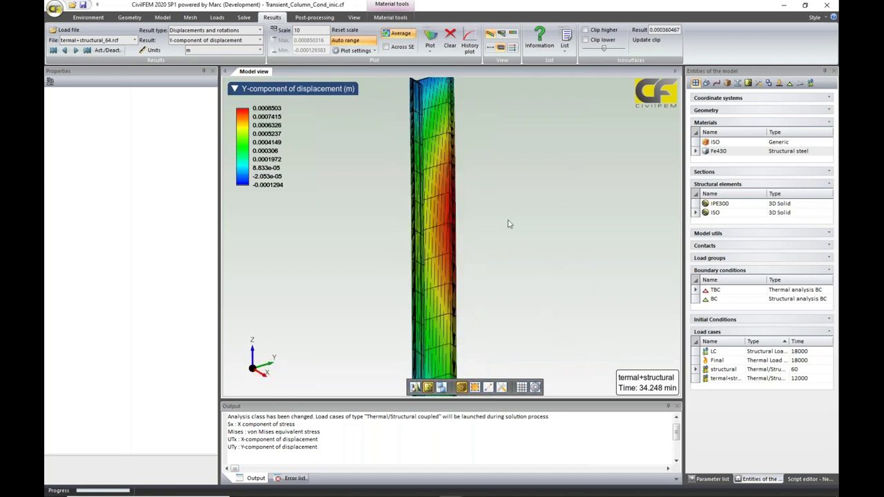
- Open the results information list with times in minutes and review the load case entries through to the last time
left_click(87, 52)
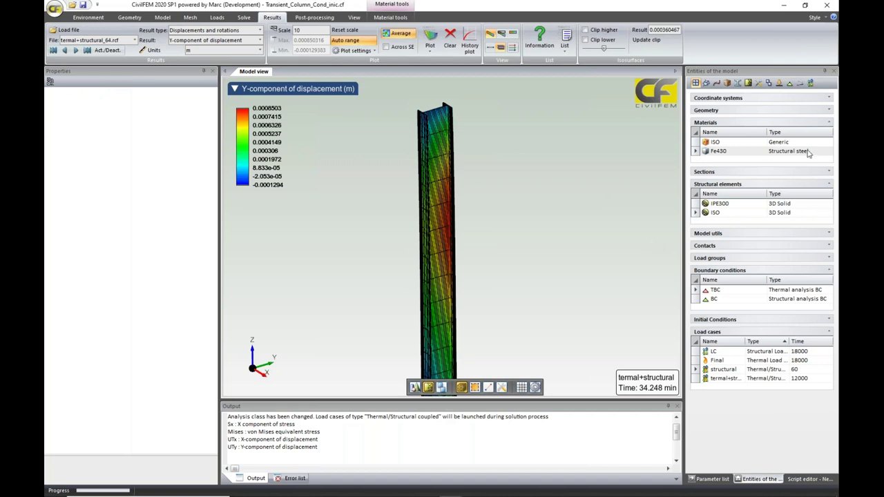
left_click(539, 37)
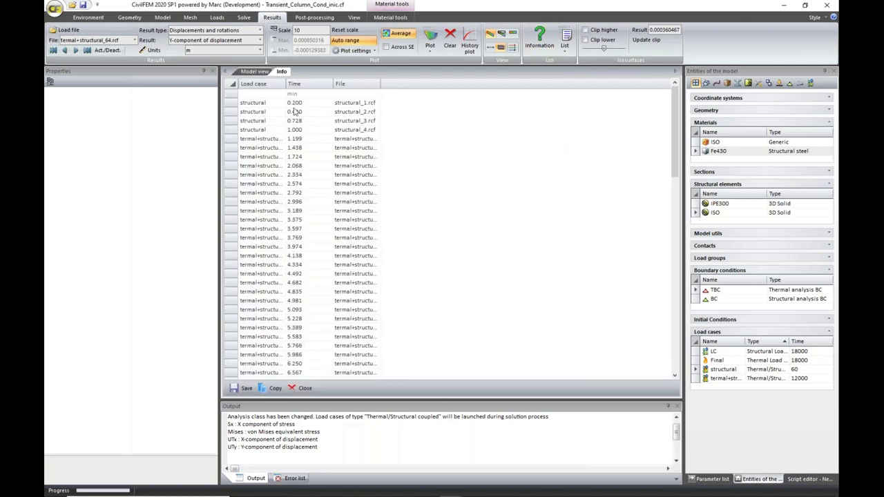
left_click(325, 93)
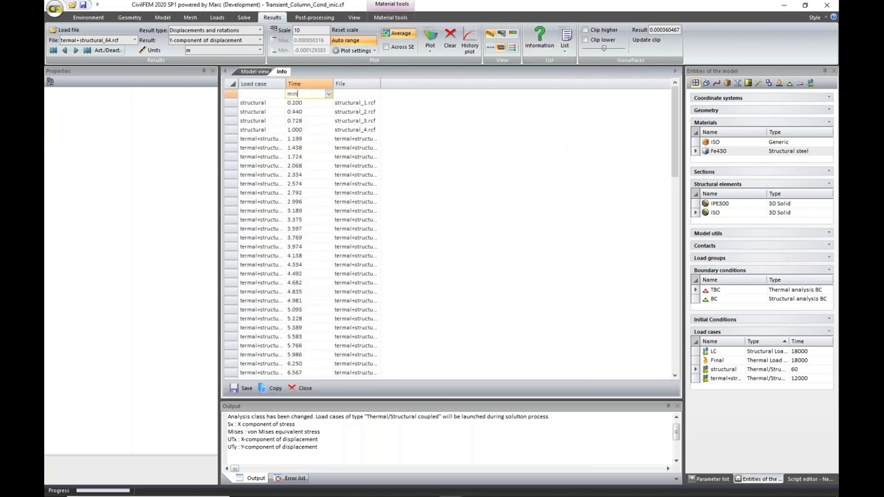
left_click(329, 95)
left_click(318, 104)
left_click(387, 131)
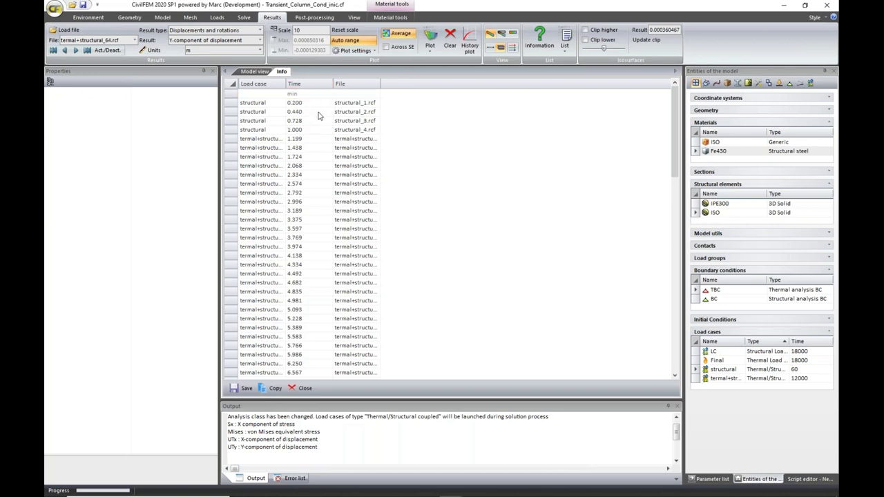
scroll(319, 116, "down", 20)
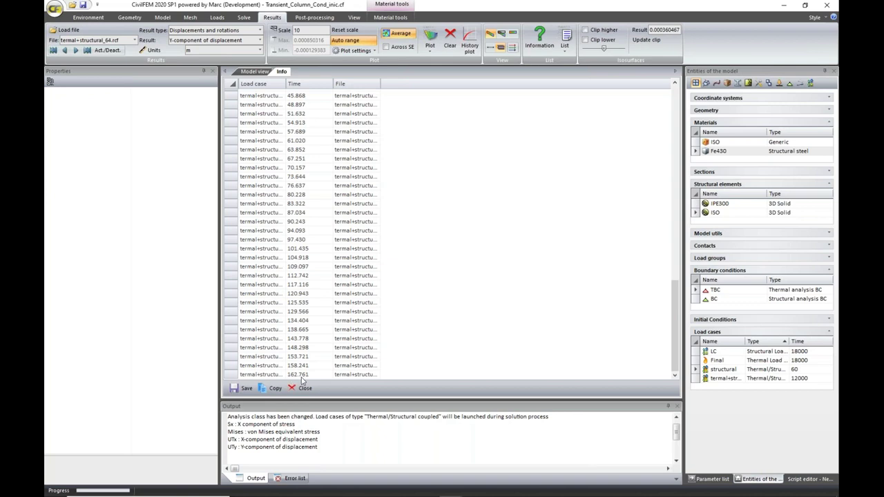
- Return to the model with the results of termal+structural_100.rcf and replot the deformed column at scale factor 2
left_click(253, 71)
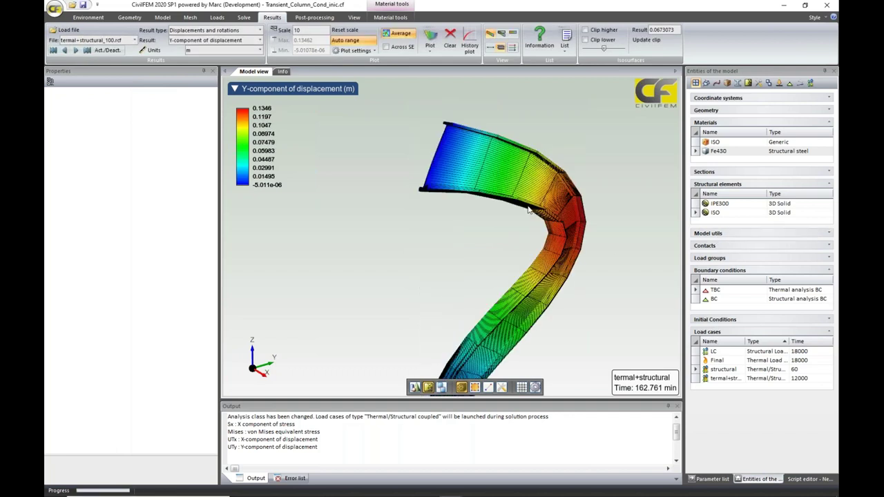
middle_click_drag(435, 113, 502, 339)
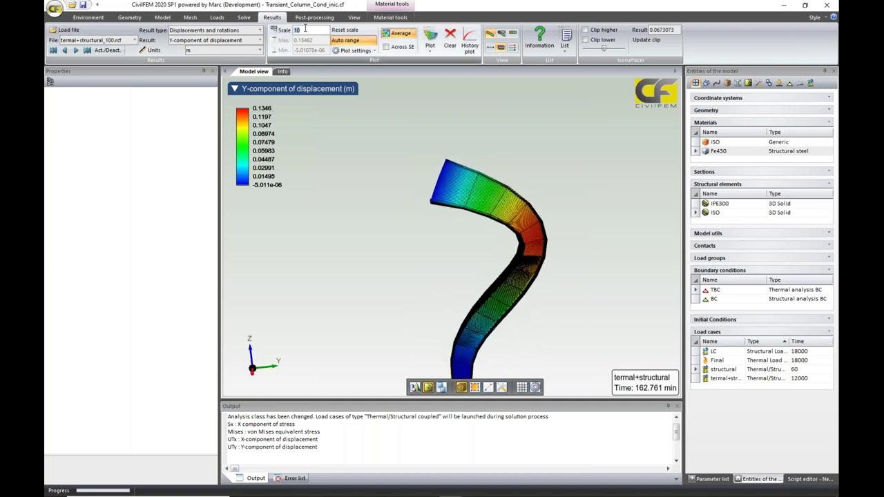
key("Return")
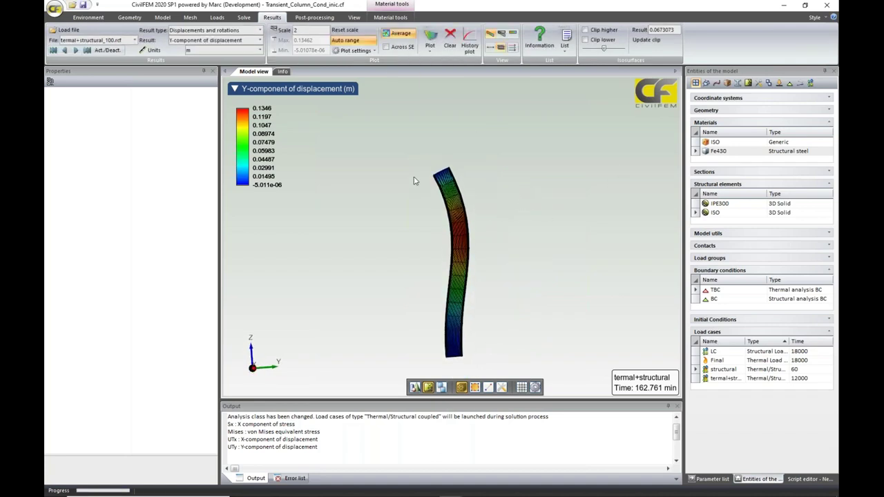
mouse_move(456, 213)
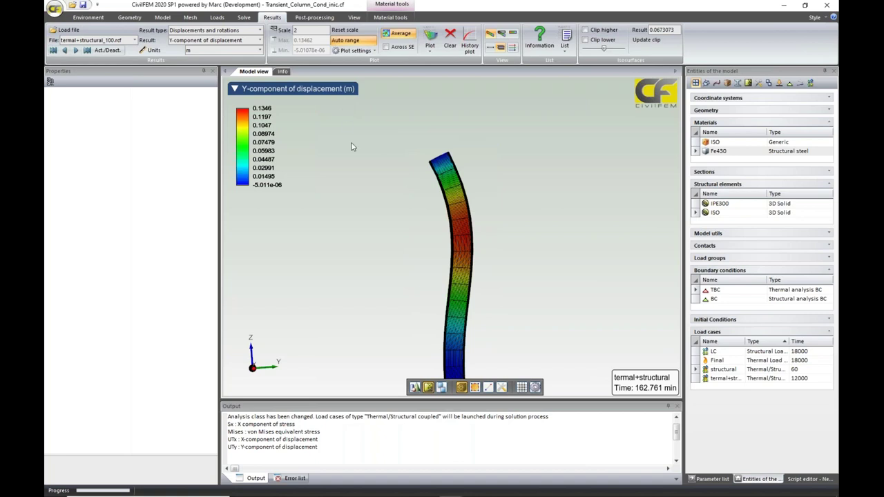
- Switch the result type to Strain and plot the equivalent plastic strain on the column
left_click(260, 31)
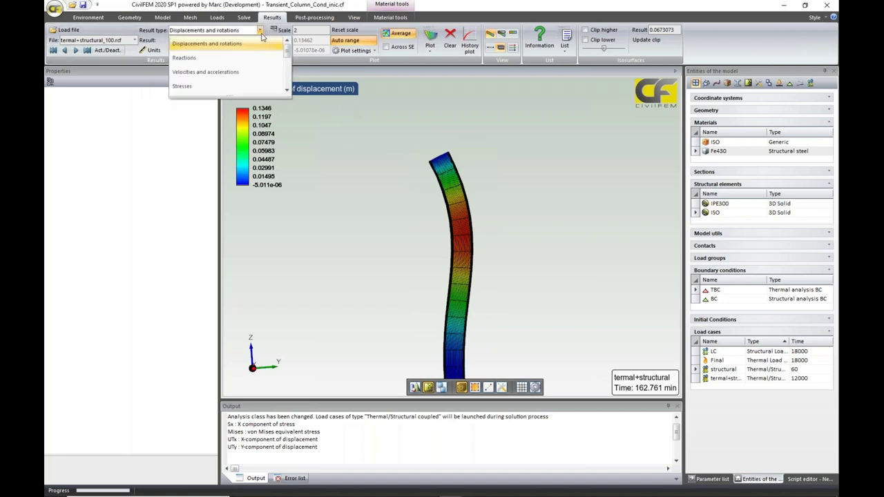
scroll(222, 88, "down", 1)
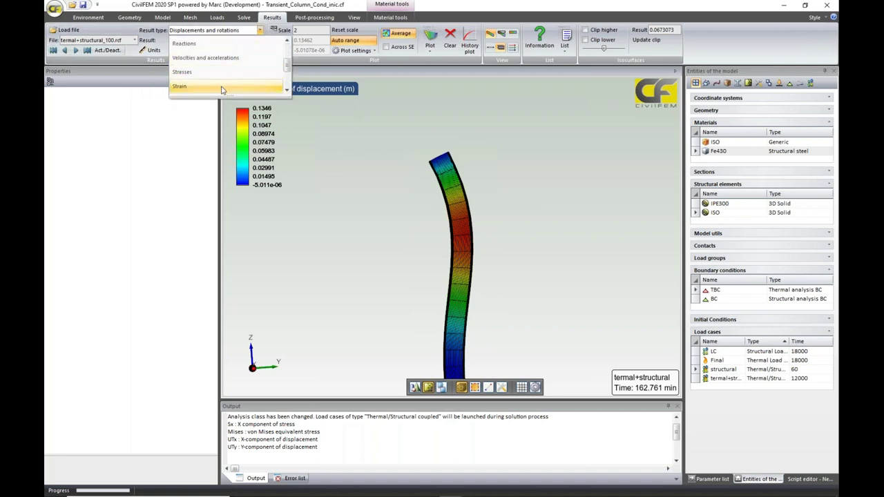
left_click(222, 88)
left_click(261, 40)
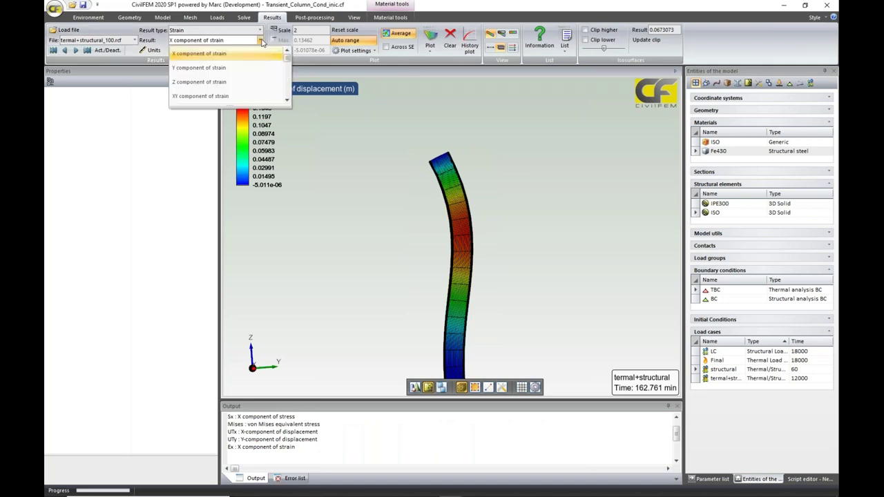
scroll(262, 43, "down", 3)
left_click(245, 57)
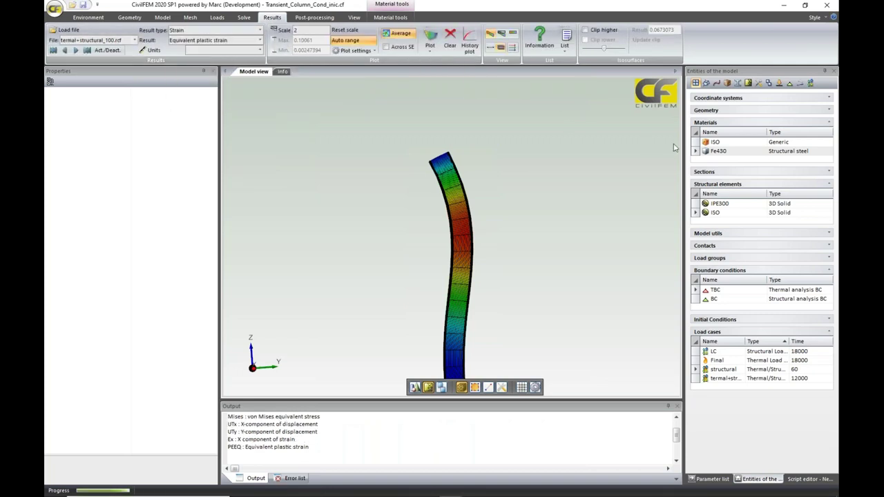
- Inspect the equivalent plastic strain at points along the column's flanges and web, from the upper end downward
scroll(607, 292, "up", 5)
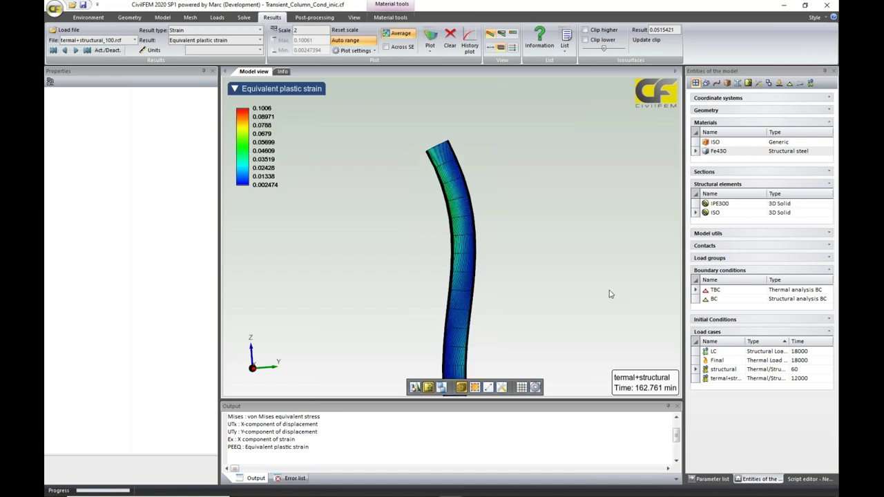
middle_click_drag(607, 262, 653, 272)
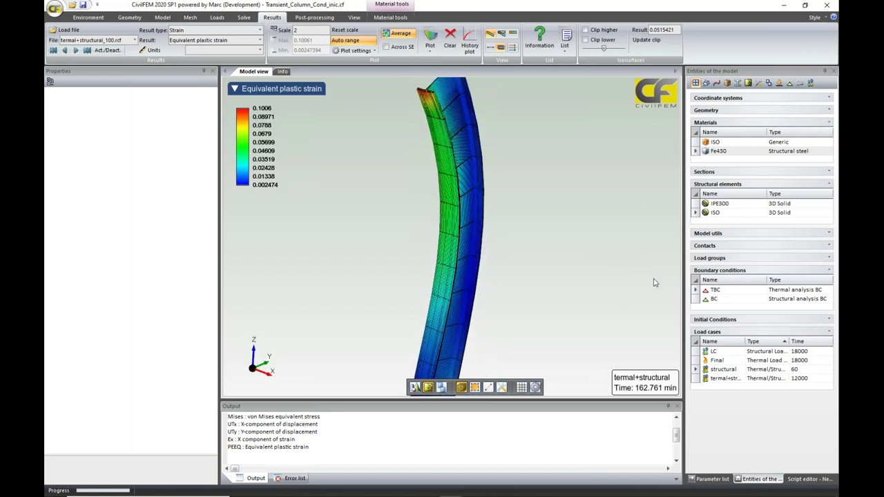
mouse_move(423, 97)
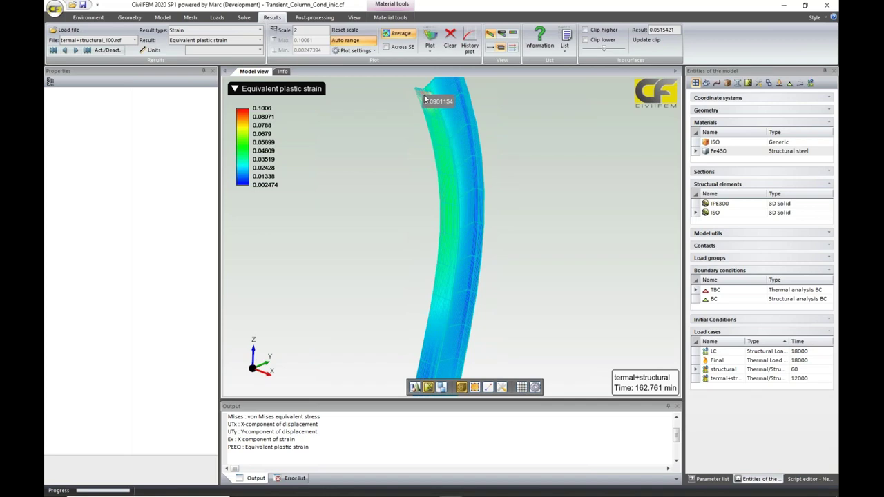
middle_click_drag(448, 183, 485, 188)
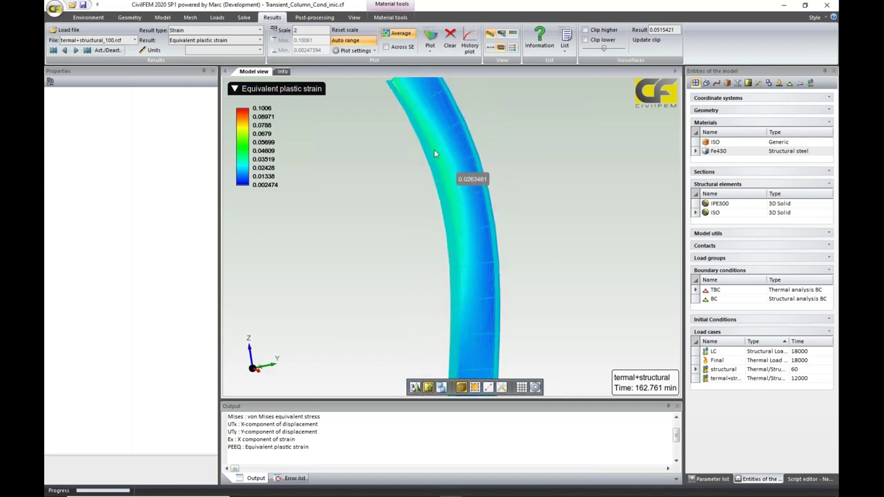
middle_click_drag(452, 138, 528, 301)
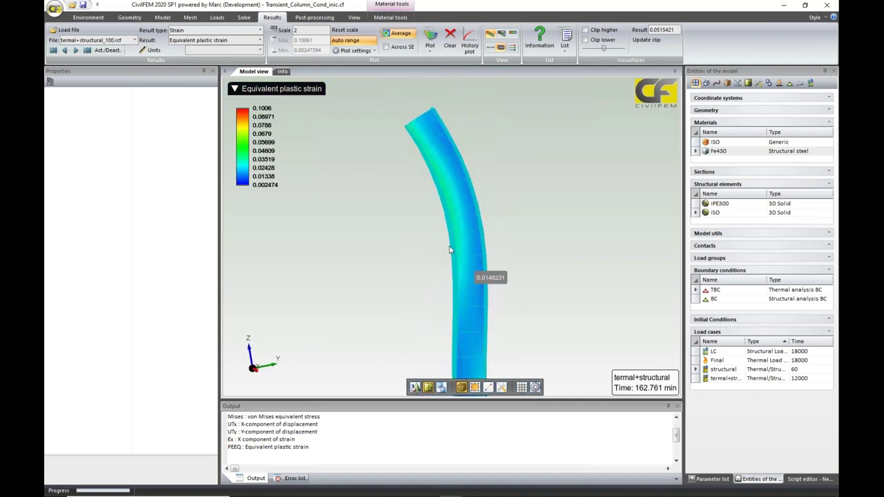
middle_click_drag(450, 199, 518, 295)
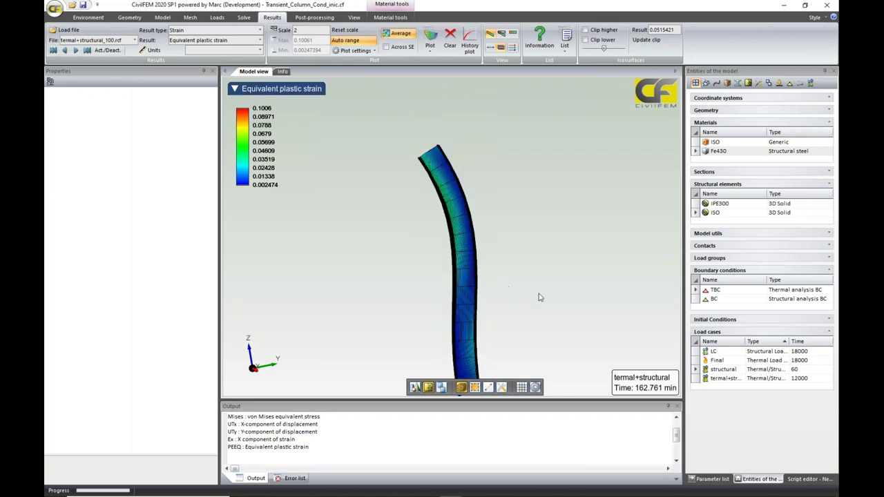
scroll(540, 297, "up", 2)
scroll(523, 244, "up", 3)
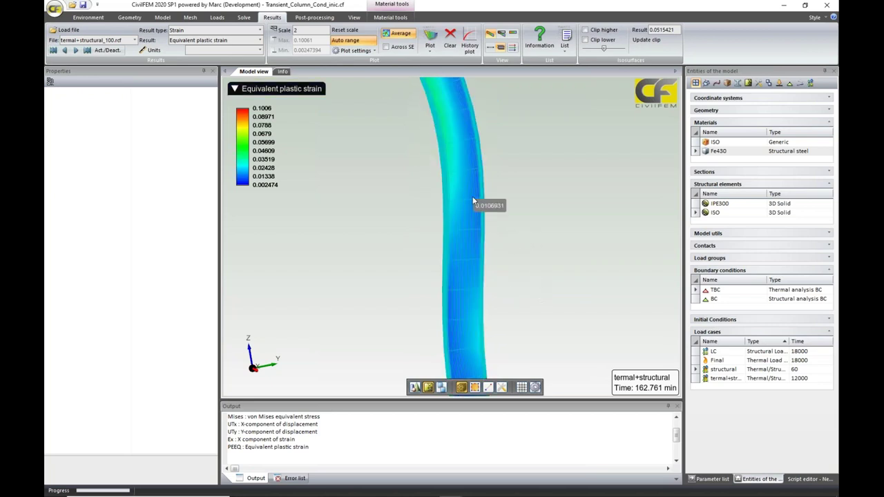
middle_click_drag(463, 366, 511, 238)
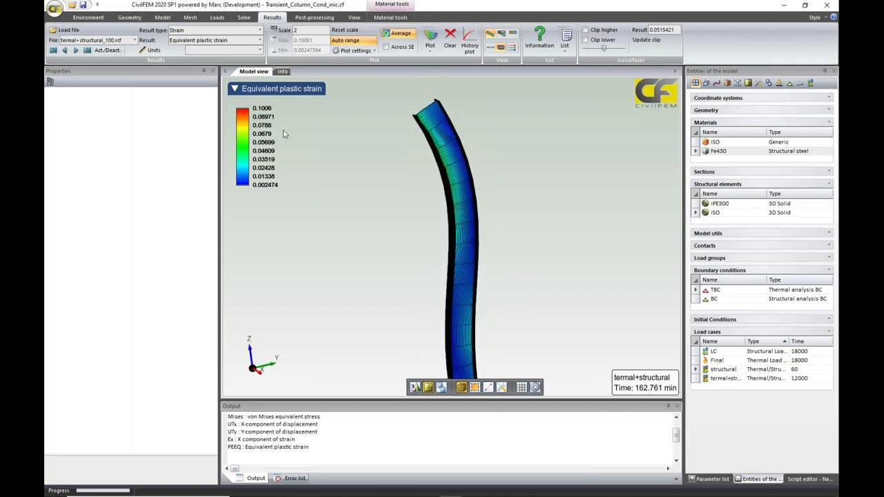
- View the equivalent plastic strain from results file termal+structural_5.rcf and return to the last file, termal+structural_100.rcf
left_click(134, 40)
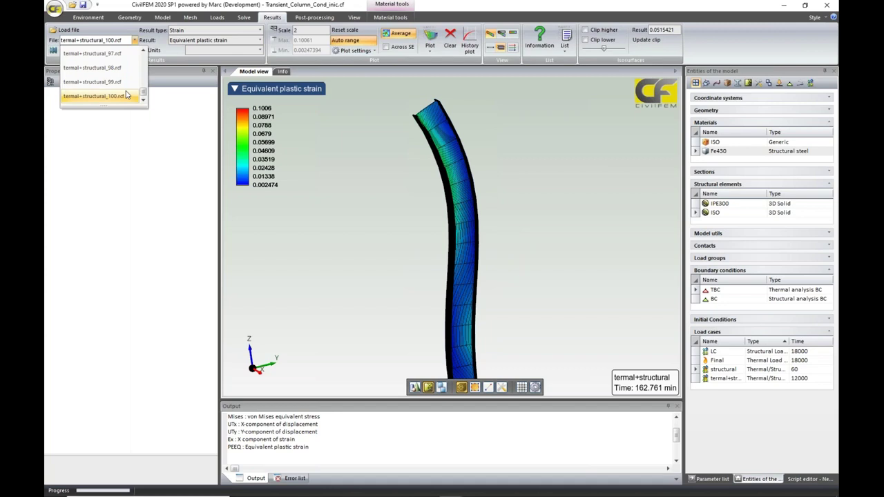
scroll(126, 95, "up", 2)
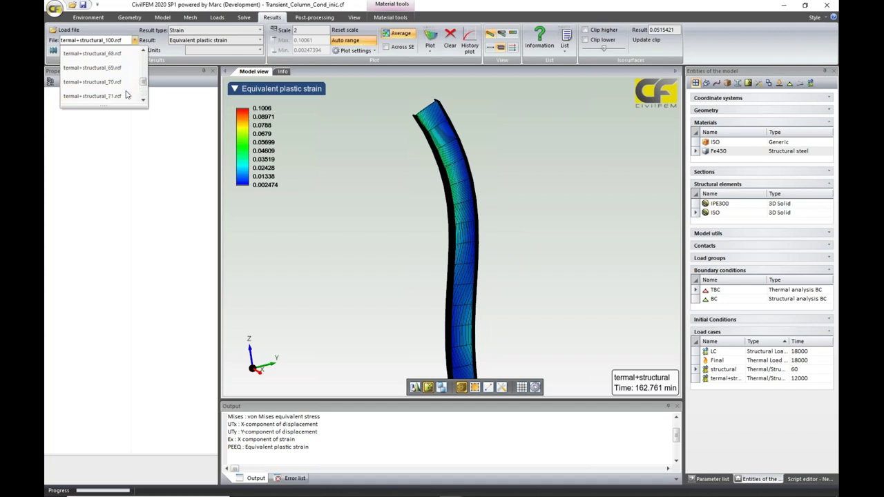
scroll(127, 95, "up", 4)
scroll(126, 94, "up", 6)
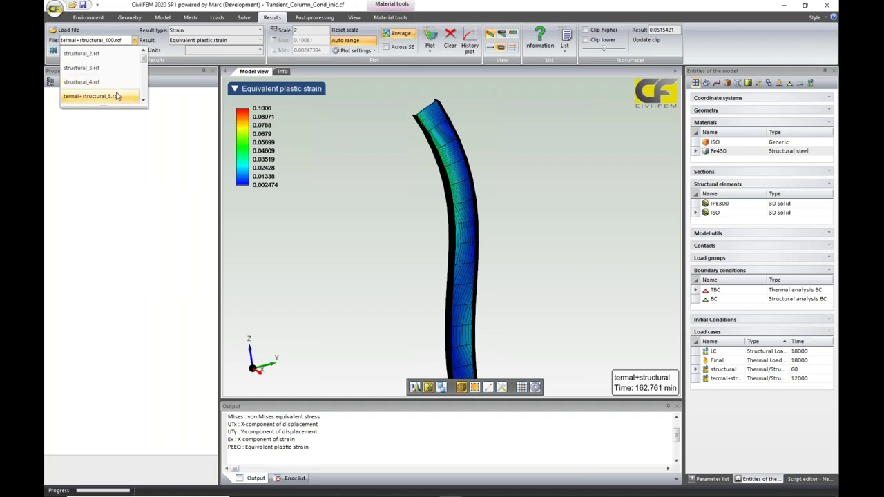
left_click(117, 96)
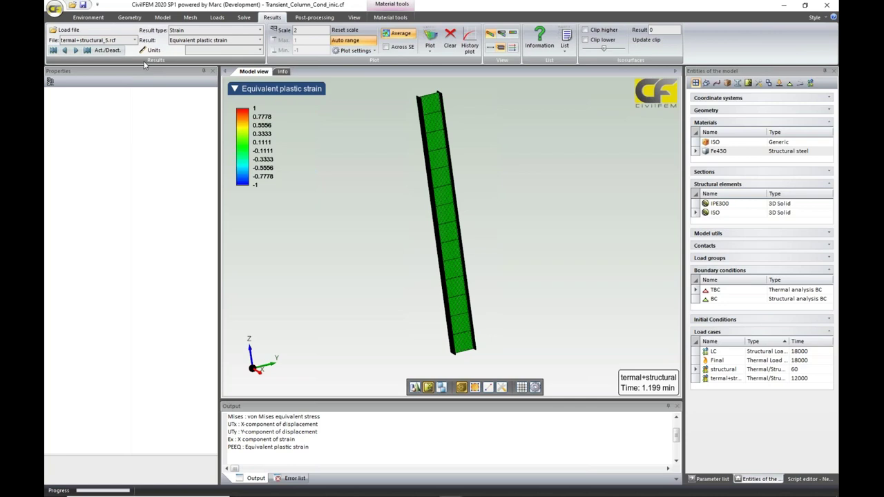
left_click(88, 51)
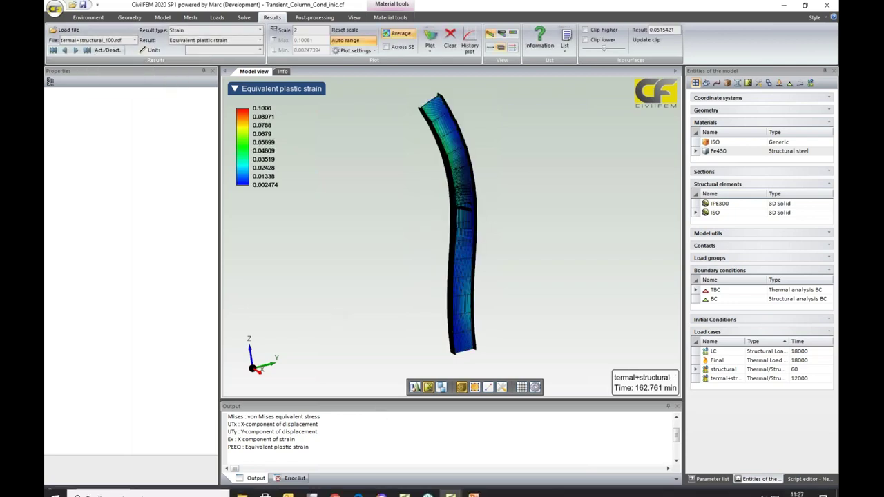
- Switch to the PowerPoint presentation CivilFEM_2021_thermal-structural_rev
mouse_move(473, 487)
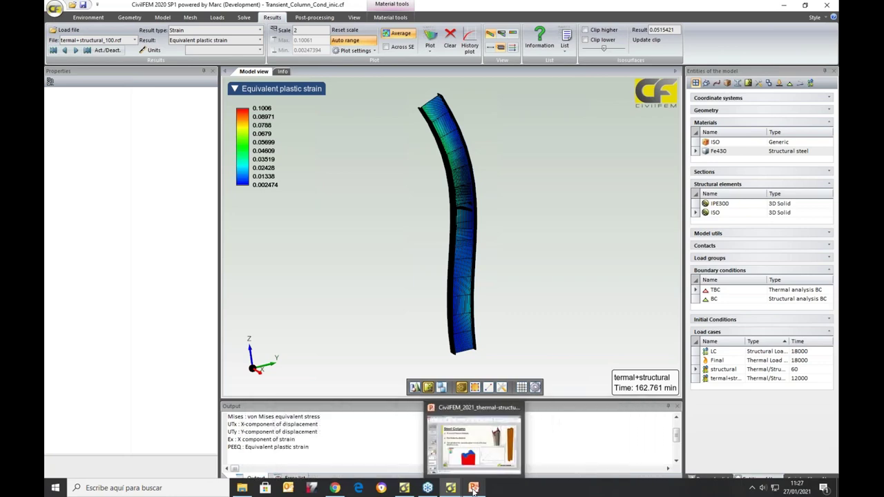
left_click(473, 442)
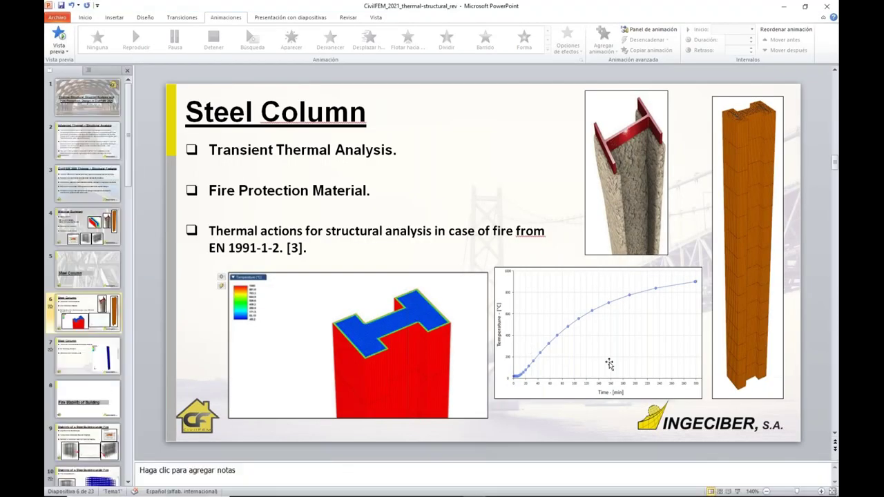
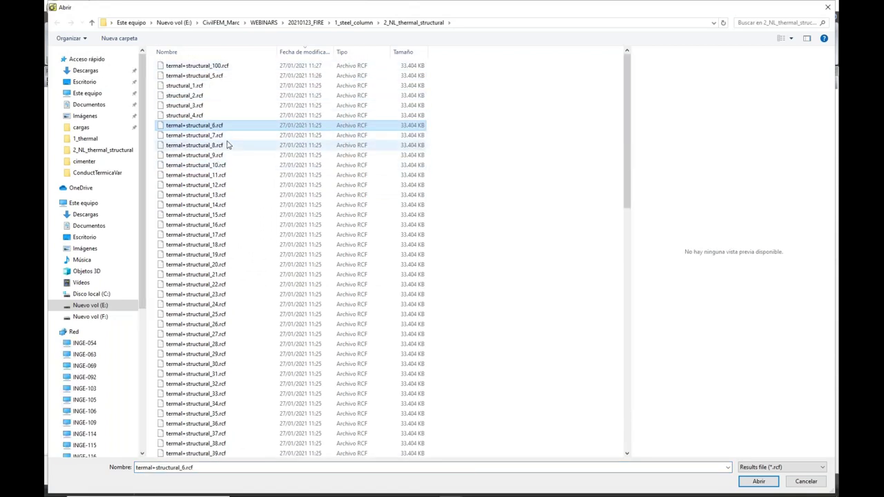
- Load the results files termal+structural_6.rcf through termal+structural_99.rcf into the history results
scroll(227, 145, "down", 20)
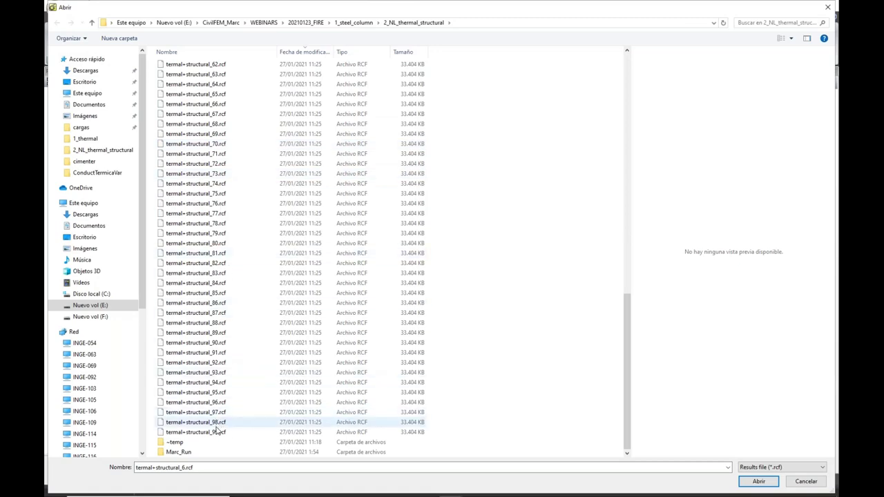
left_click(216, 431, "shift")
left_click(758, 481)
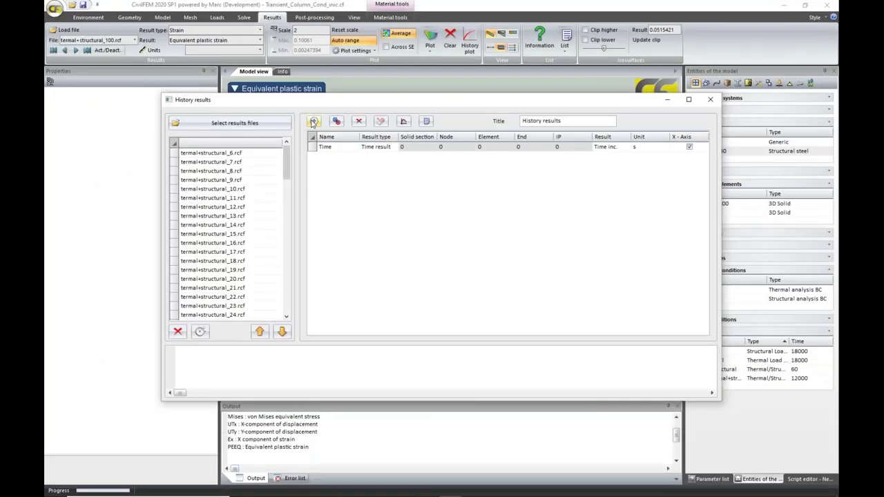
- Add a second result row to the history results and move the window clear of the deformed column
left_click(313, 122)
left_click_drag(479, 109, 490, 292)
left_click_drag(504, 145, 487, 206)
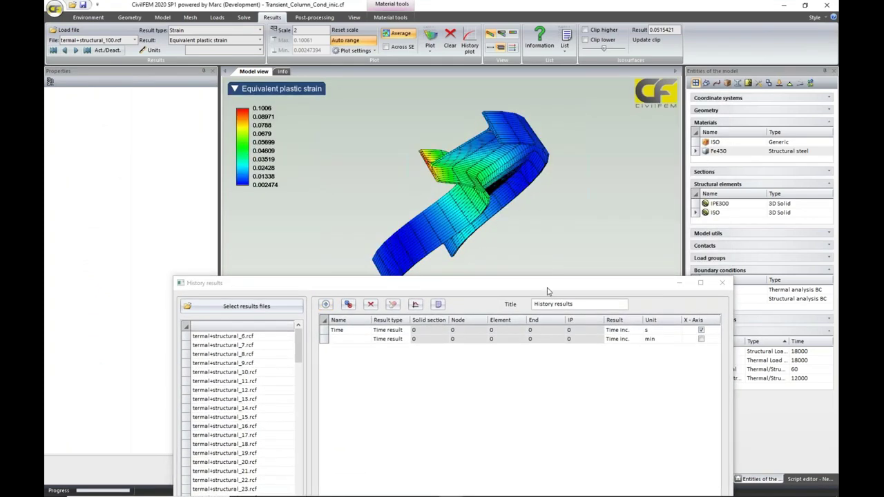
left_click_drag(550, 284, 563, 428)
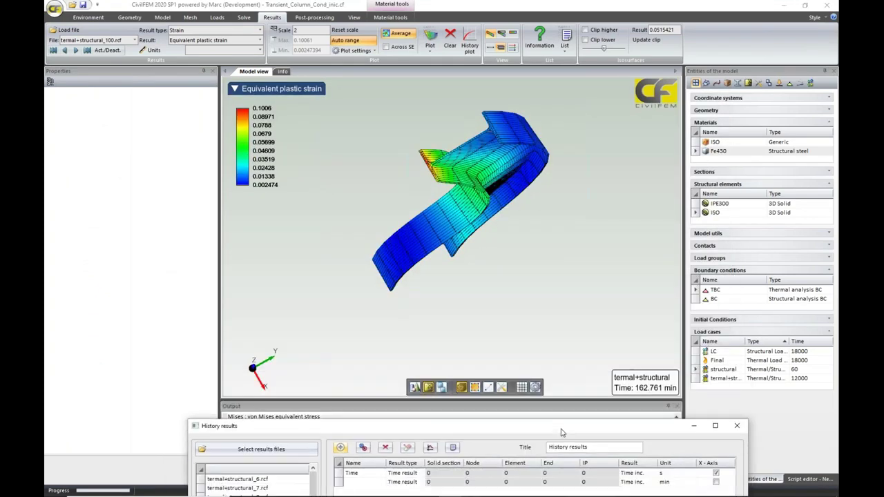
- Select element 672 near the highly strained flange end of the column and copy its element number
left_click(474, 387)
left_click(455, 149)
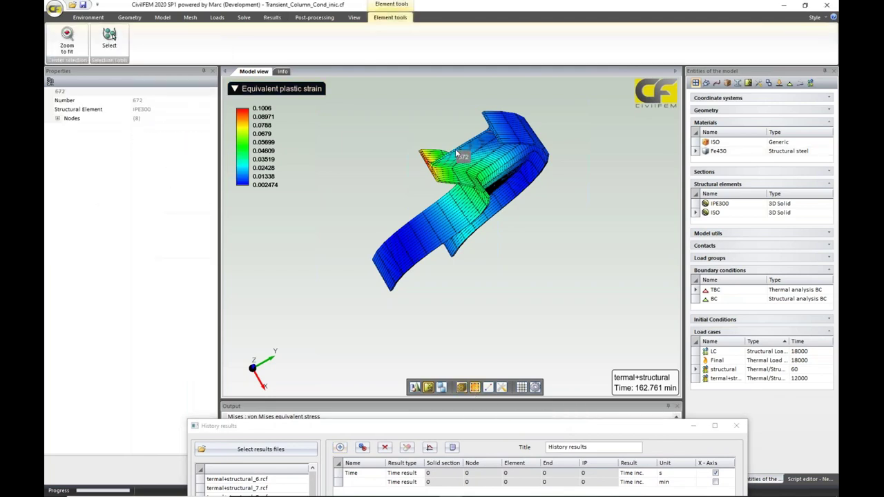
left_click(146, 101)
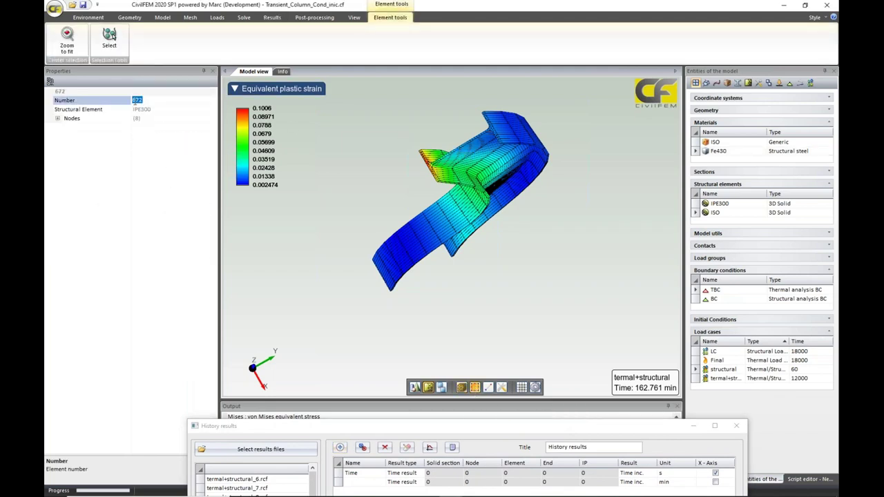
right_click(135, 100)
left_click(165, 131)
- Define the new history row as an End result for element 672, end 1
left_click_drag(377, 430, 361, 172)
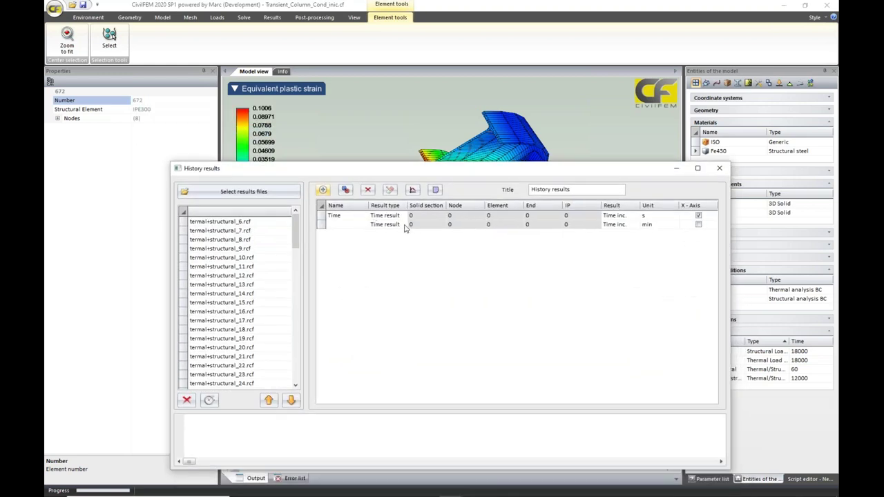
left_click(405, 226)
left_click(404, 227)
left_click(408, 254)
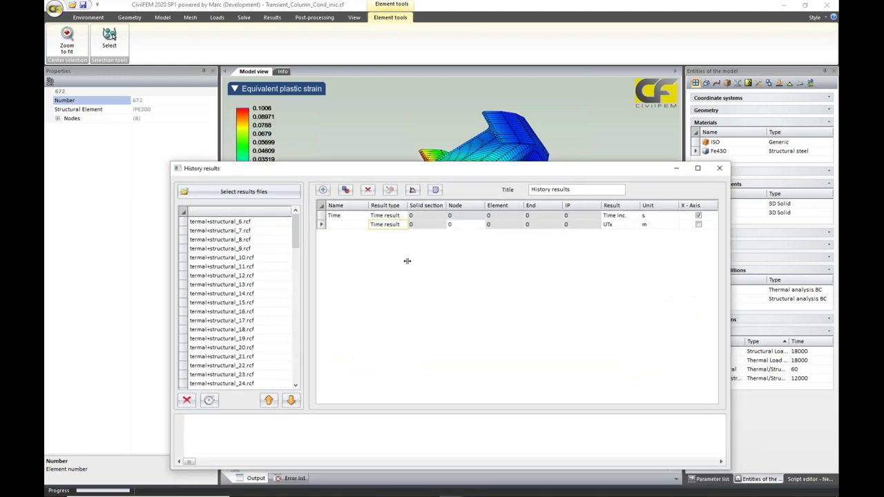
left_click(404, 224)
left_click(396, 245)
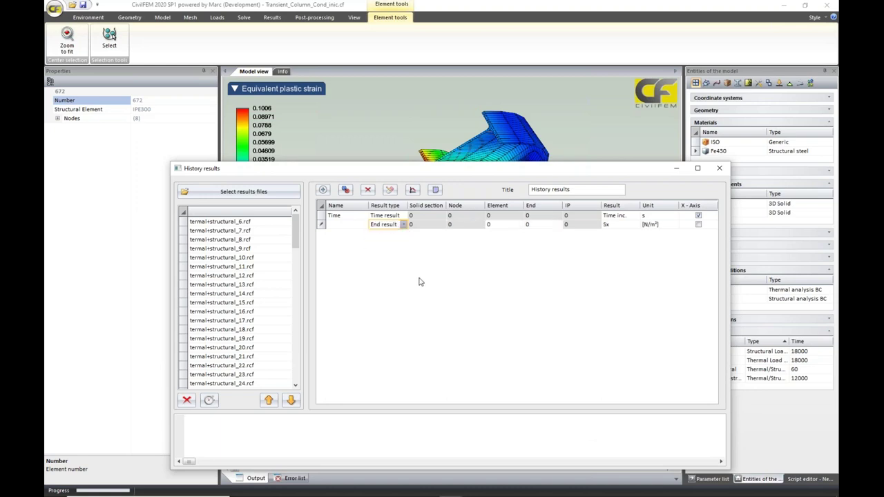
left_click(502, 223)
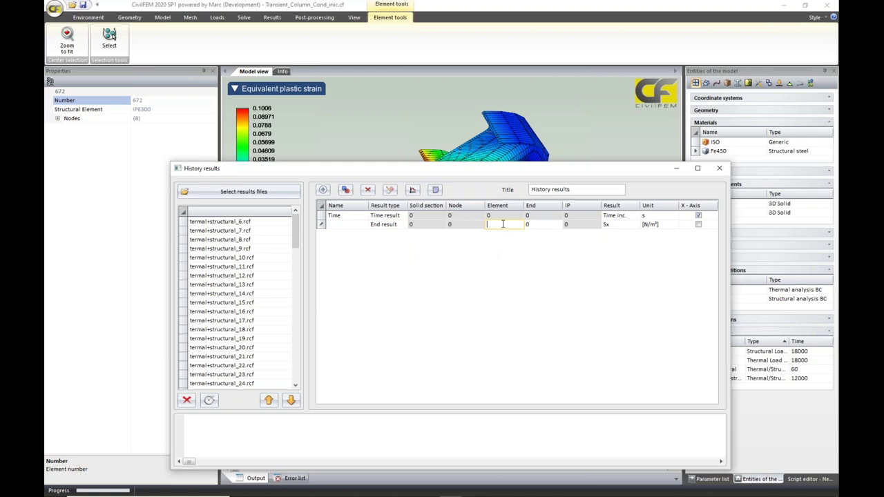
left_click(549, 226)
- Set the new row's result to TEMP in °C and the Time row's unit to min
left_click(635, 225)
left_click(635, 225)
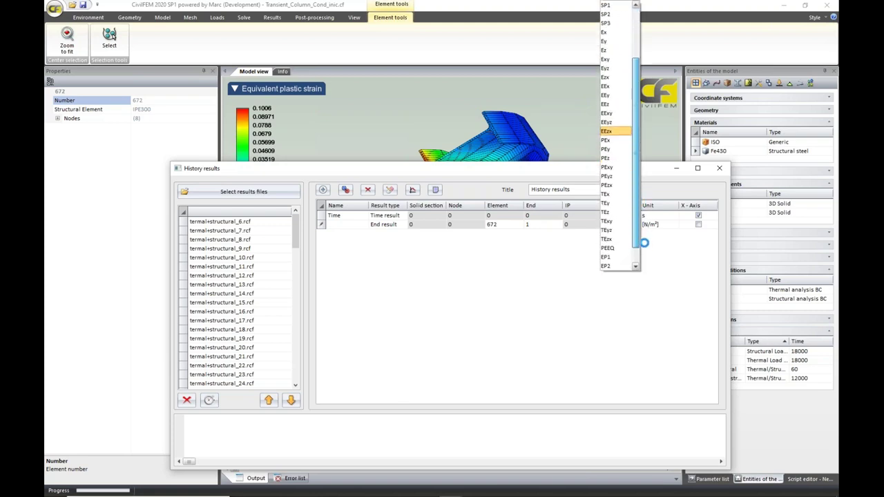
scroll(624, 262, "down", 5)
left_click(623, 266)
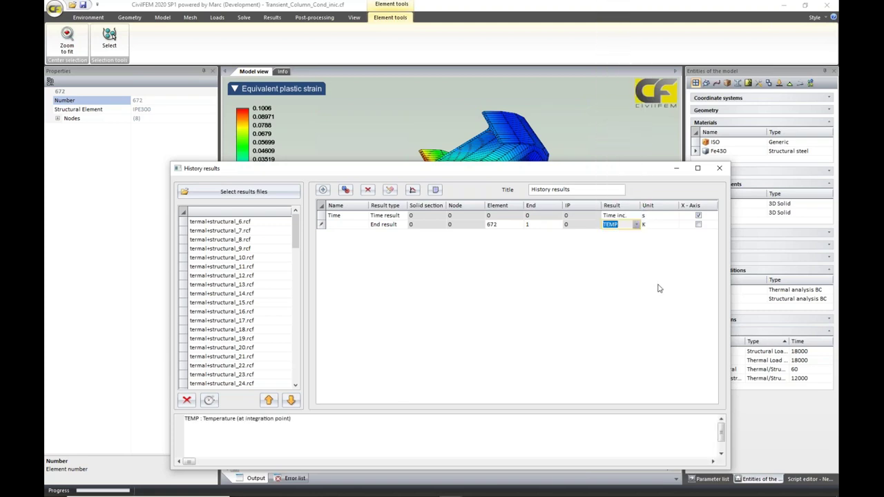
left_click(678, 229)
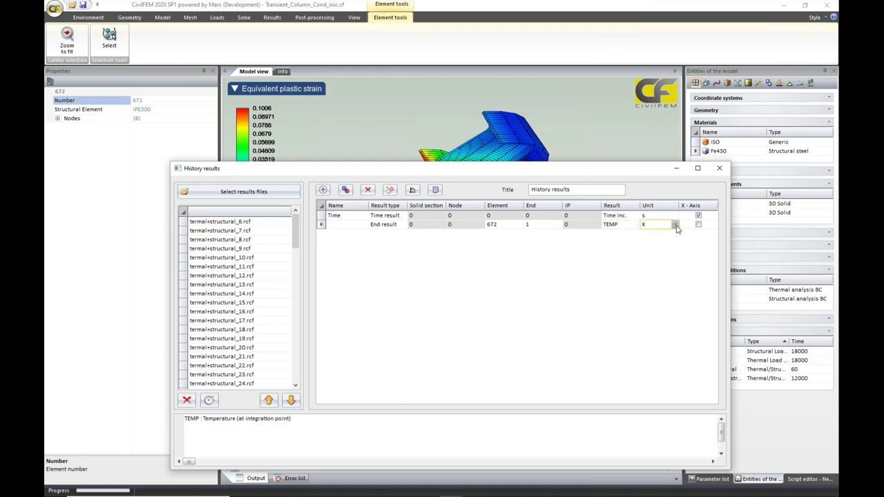
left_click(675, 229)
left_click(660, 238)
left_click(676, 218)
left_click(676, 218)
left_click(670, 233)
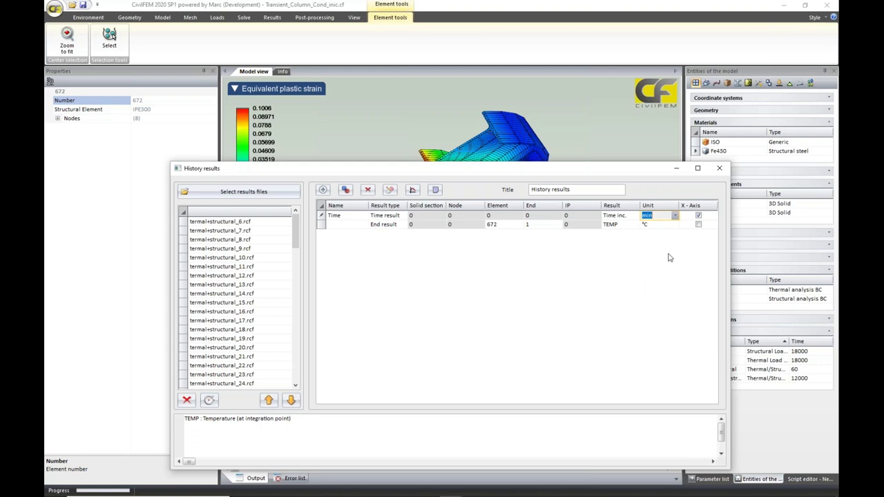
left_click(349, 227)
- Plot the element's temperature history against time as a graph and list the same history as a table
left_click(412, 189)
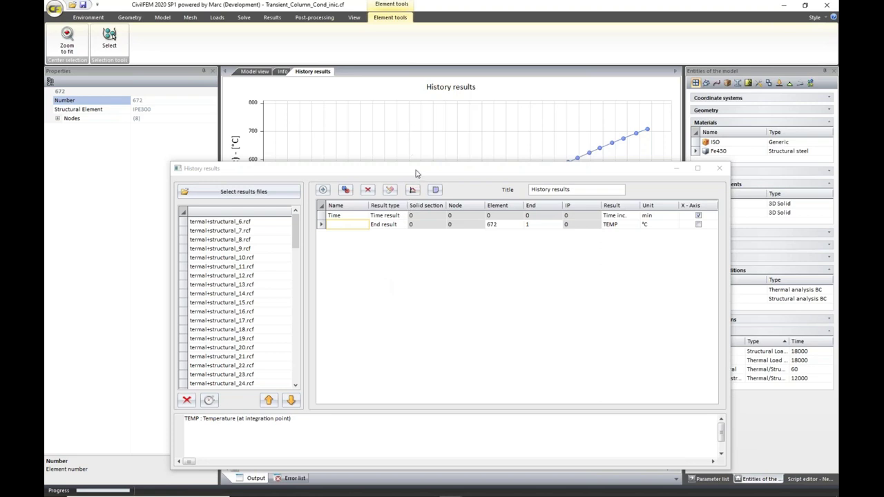
left_click_drag(416, 173, 426, 390)
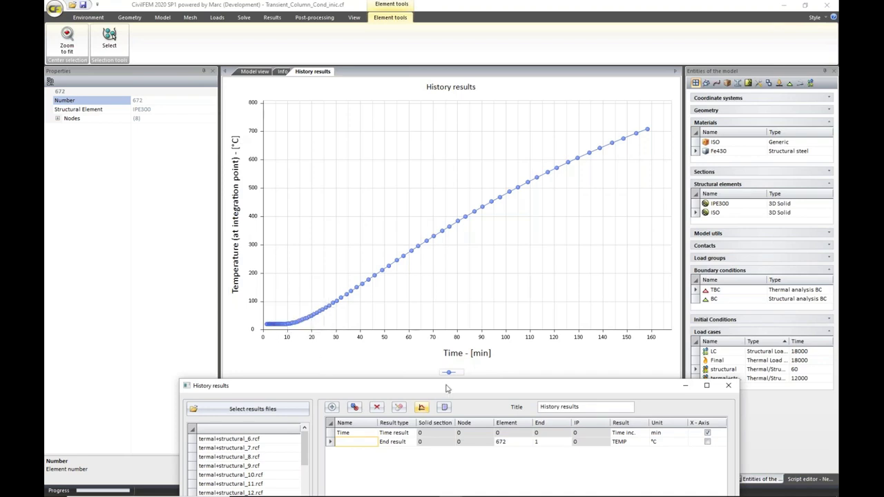
left_click_drag(450, 390, 432, 99)
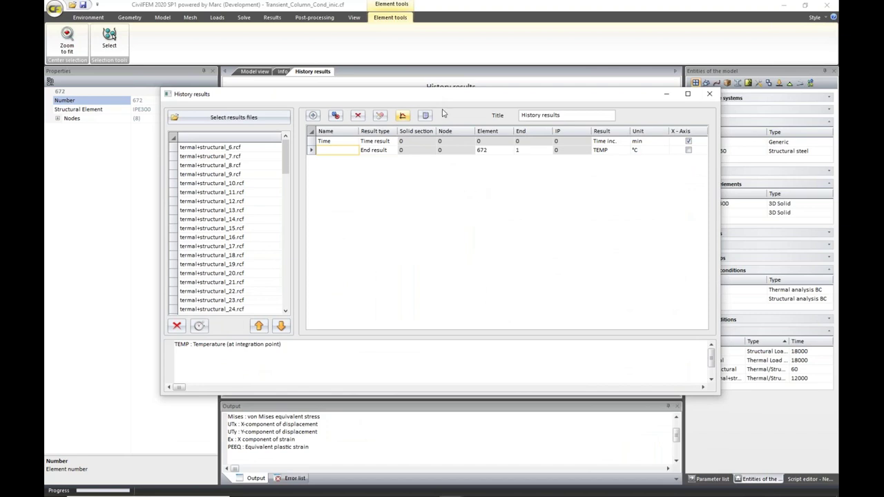
left_click_drag(447, 97, 465, 275)
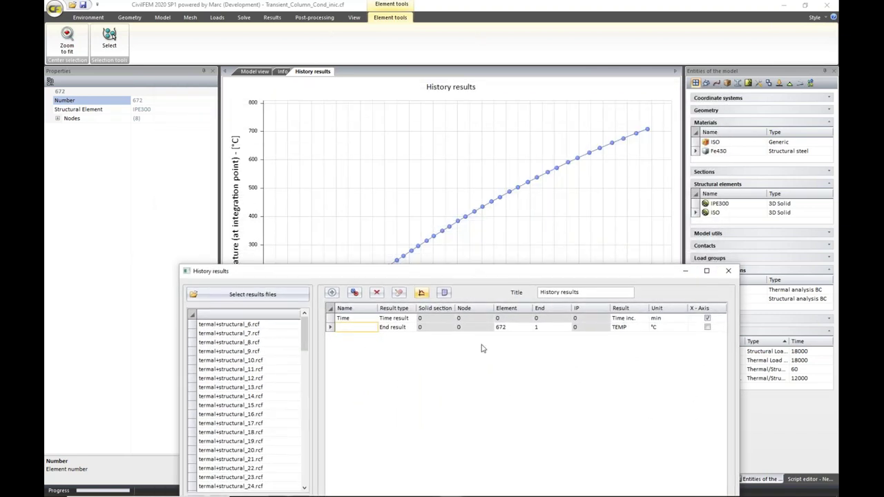
left_click(444, 293)
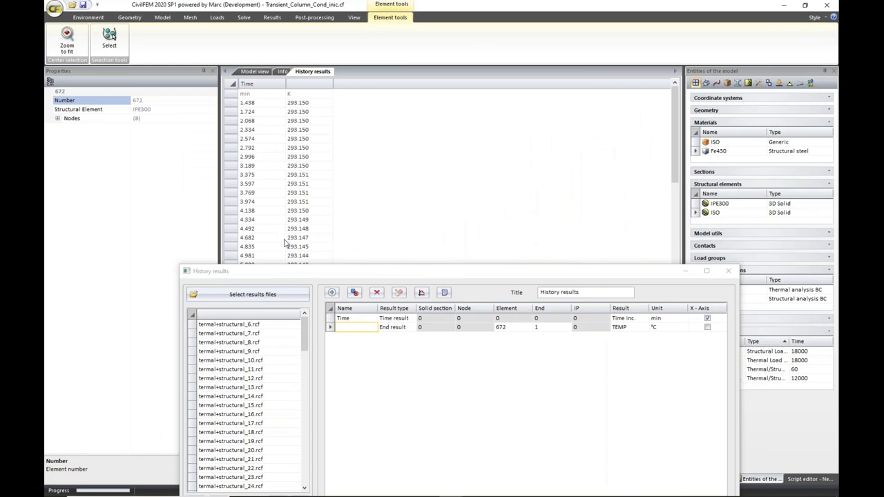
left_click_drag(345, 276, 306, 63)
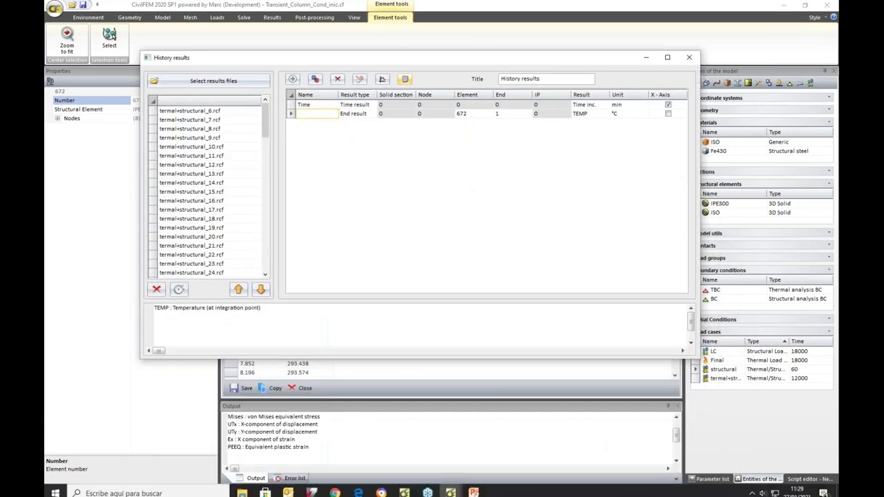
- Switch to the CivilFEM window with the building fire collapse.cf model
left_click(450, 488)
mouse_move(325, 455)
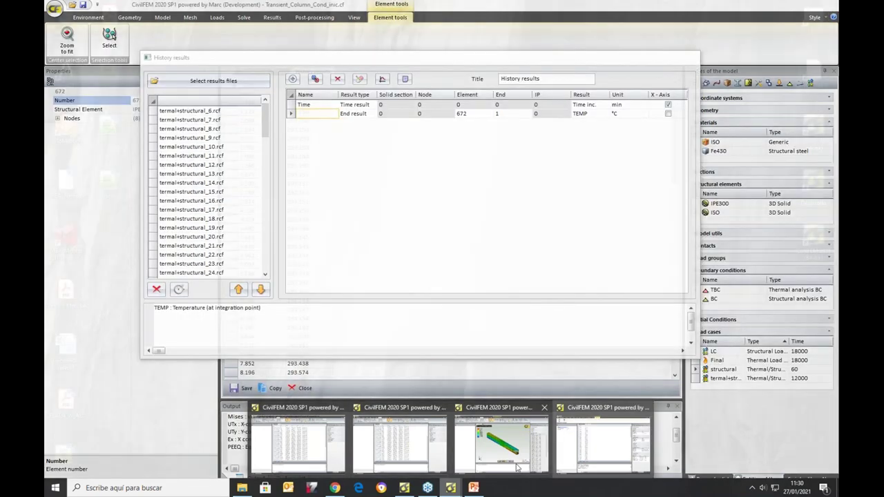
left_click(517, 467)
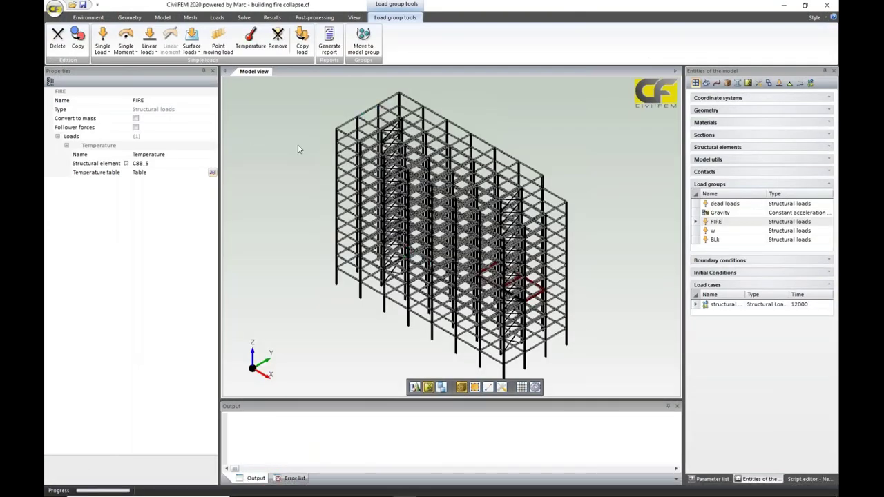
- Examine the FIRE load group's temperature table as values and as a chart, and close it discarding changes
left_click(213, 174)
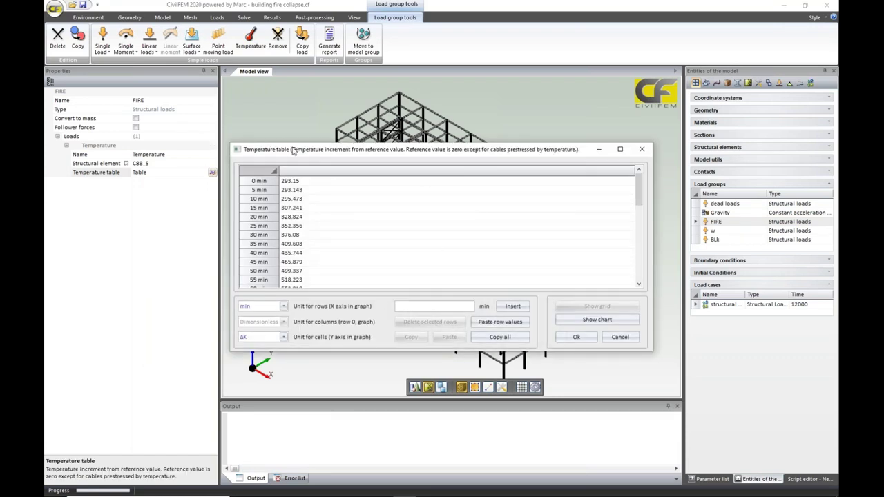
left_click_drag(289, 149, 273, 137)
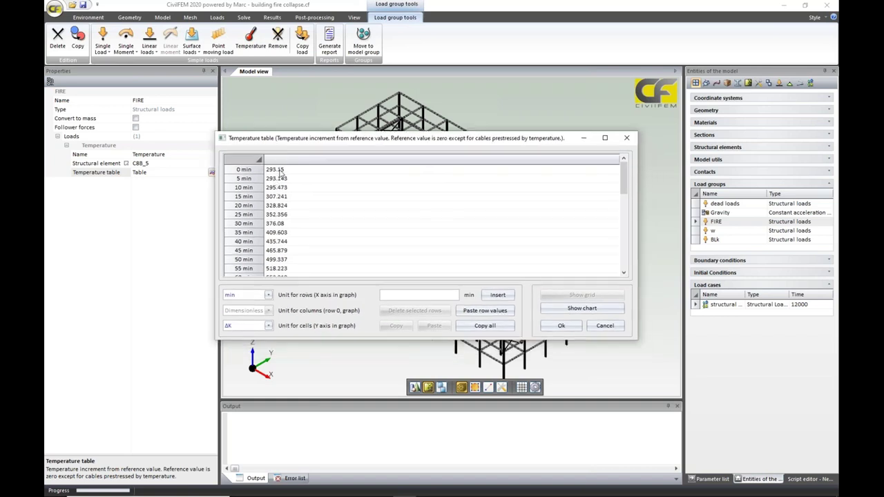
left_click(575, 310)
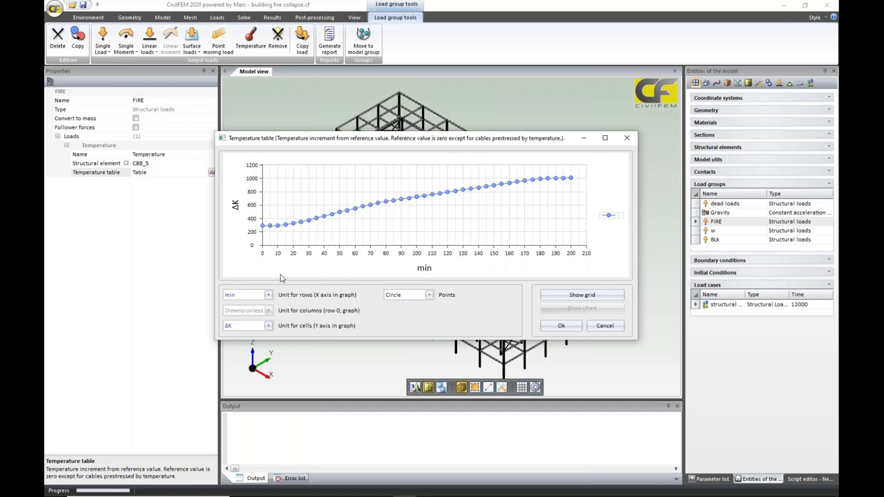
left_click(631, 140)
left_click(409, 263)
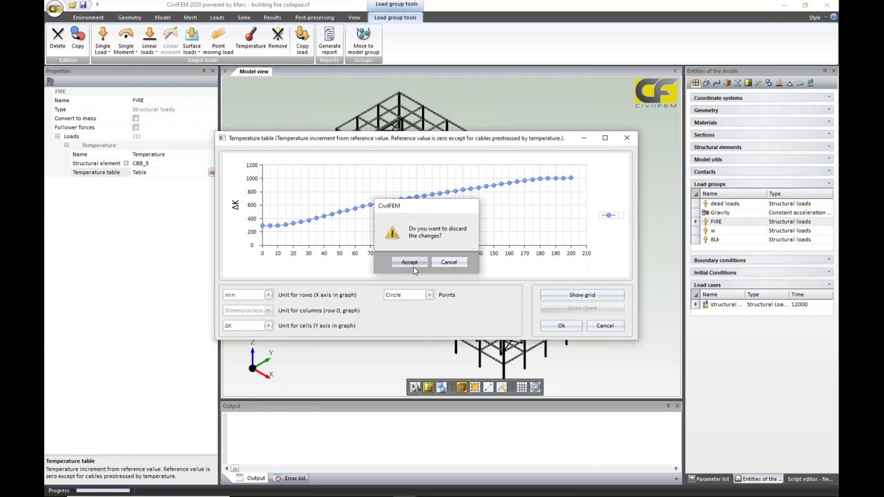
- Examine the fire-loaded beams and columns highlighted in the lower storeys of the building frame from several angles
scroll(532, 293, "up", 3)
scroll(532, 293, "up", 5)
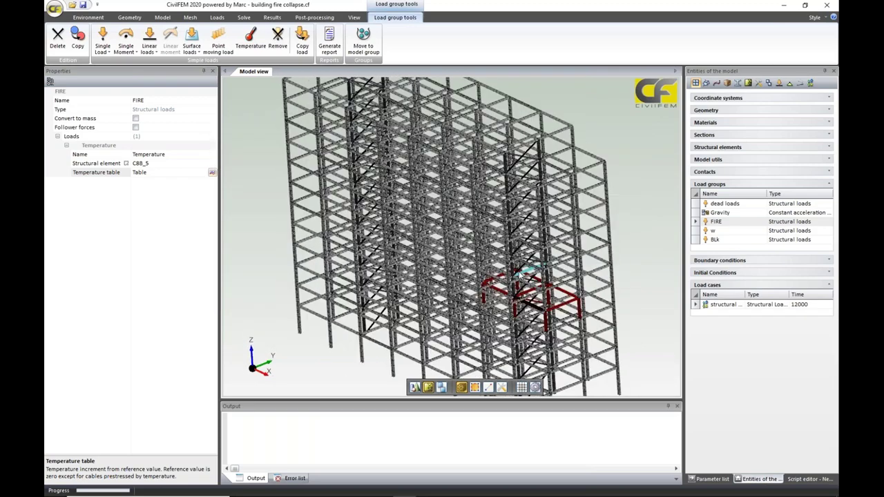
middle_click_drag(528, 300, 452, 303)
scroll(452, 303, "up", 2)
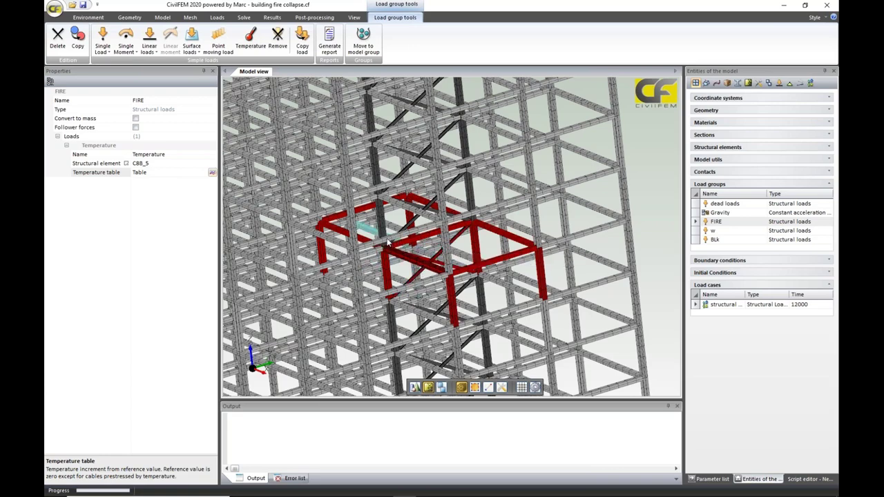
scroll(397, 241, "up", 3)
scroll(397, 241, "down", 6)
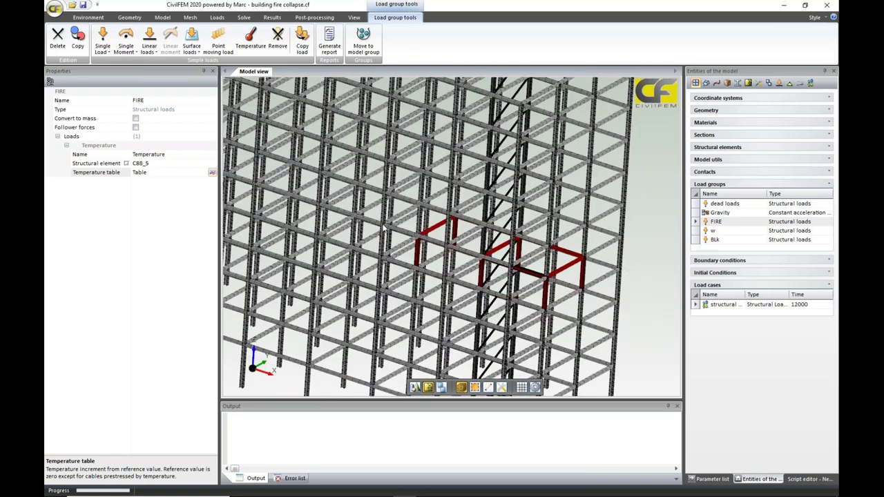
middle_click_drag(619, 259, 497, 249)
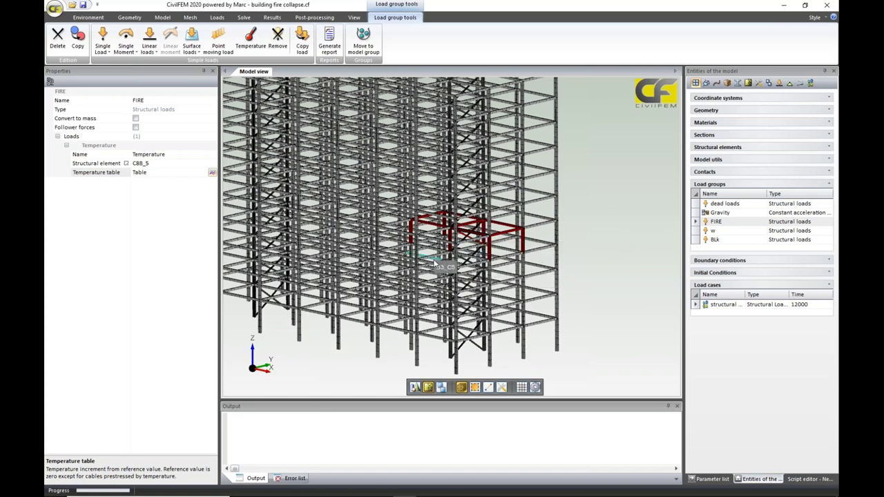
scroll(466, 275, "up", 5)
scroll(466, 274, "up", 1)
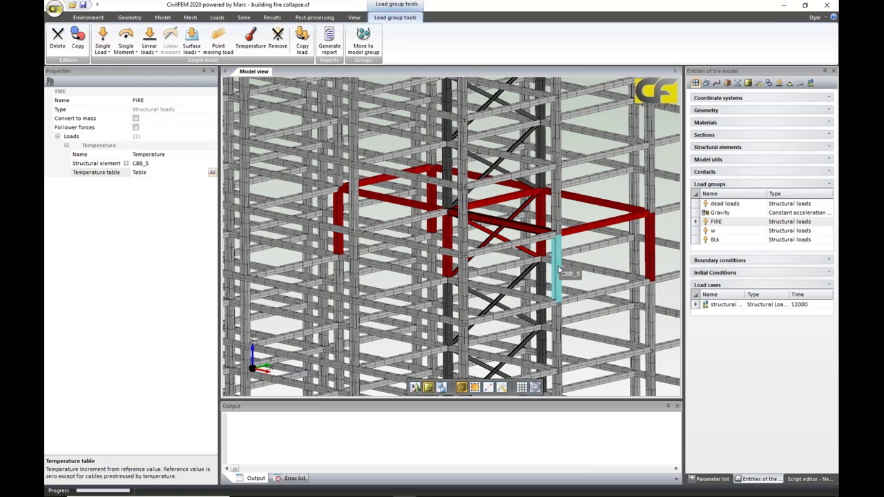
- Review the temperature curve applied to column C8B_5 again and close its table discarding changes
left_click(212, 173)
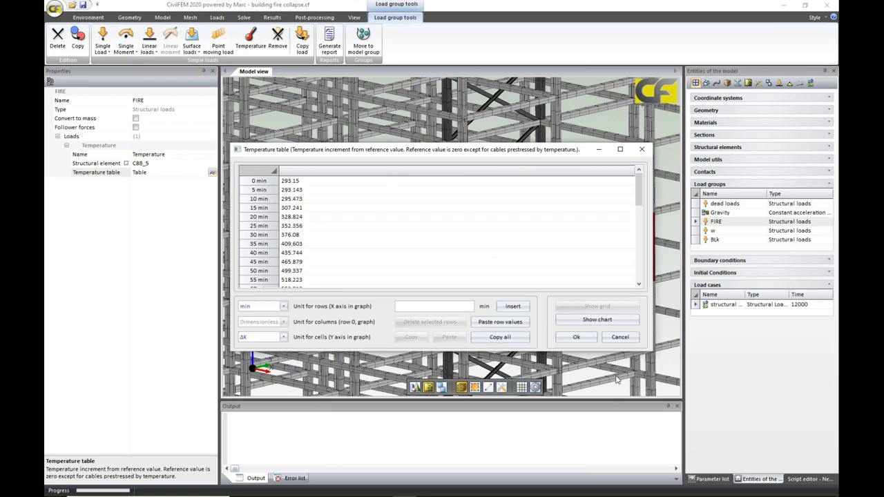
left_click(596, 320)
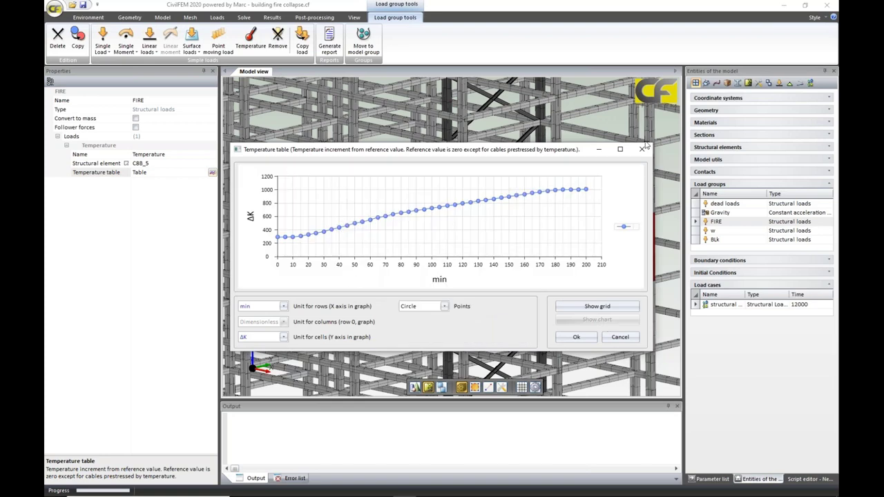
left_click(642, 148)
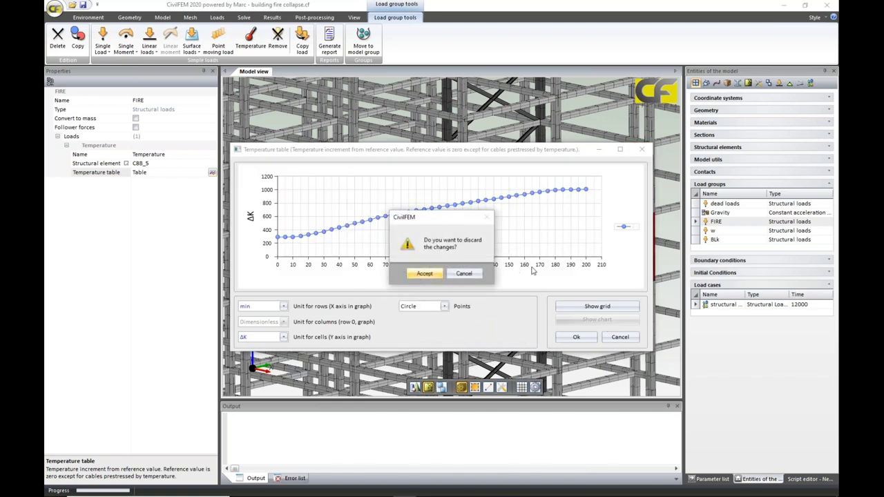
left_click(422, 273)
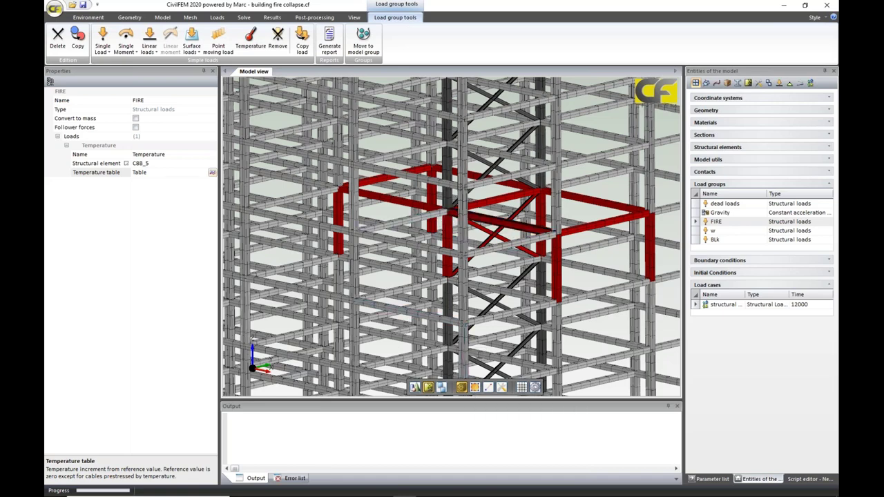
- Switch to the other CivilFEM 2020 SP1 window with building fire collapse.cf results and bring up its whole-building model view
mouse_move(449, 491)
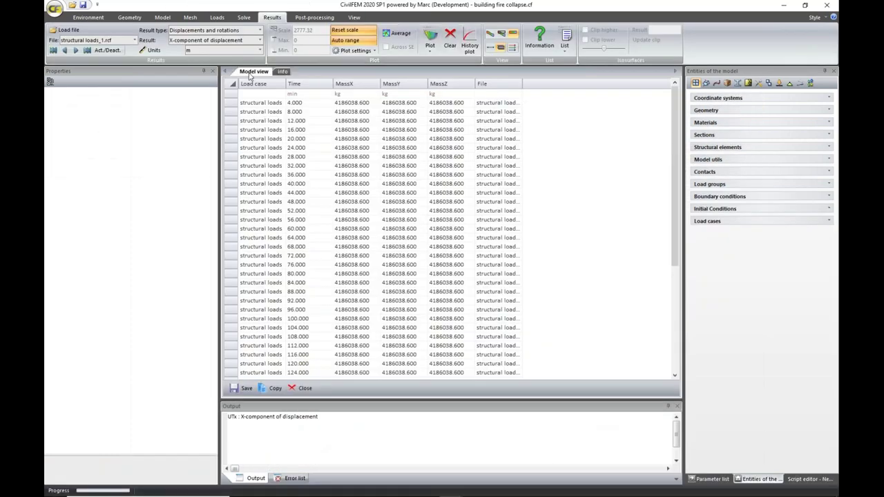
left_click(253, 71)
scroll(617, 280, "up", 6)
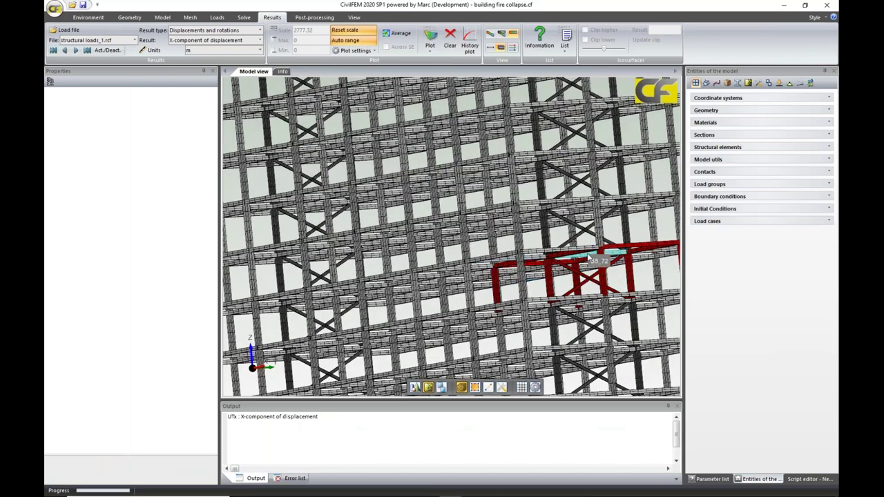
scroll(588, 258, "down", 6)
mouse_move(454, 492)
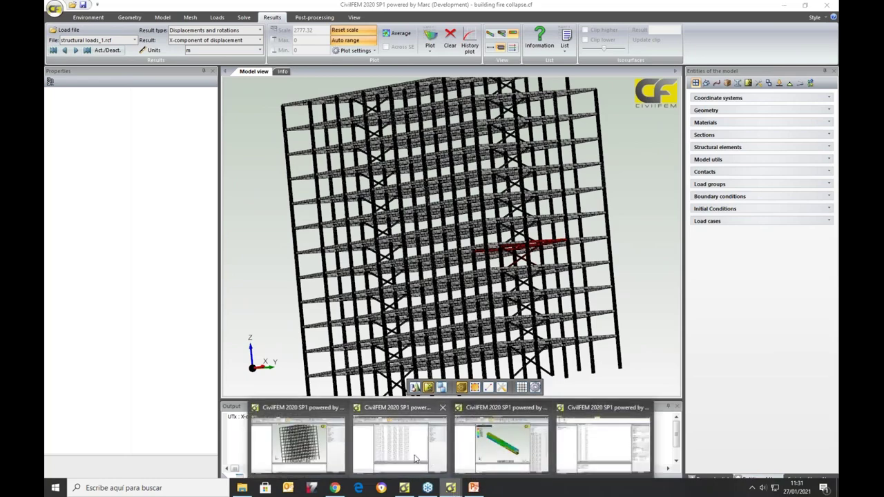
left_click(400, 438)
left_click(253, 71)
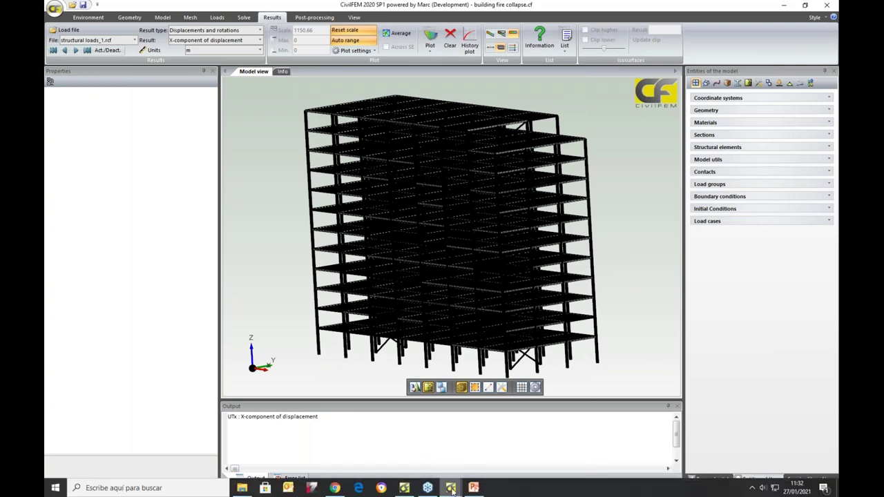
- Examine the calculation time and settings of the structural loads load case
left_click(699, 222)
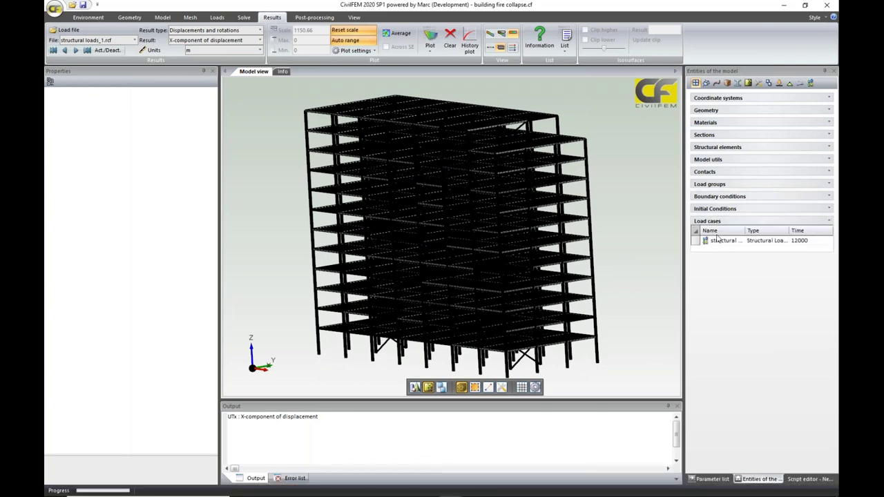
left_click(722, 240)
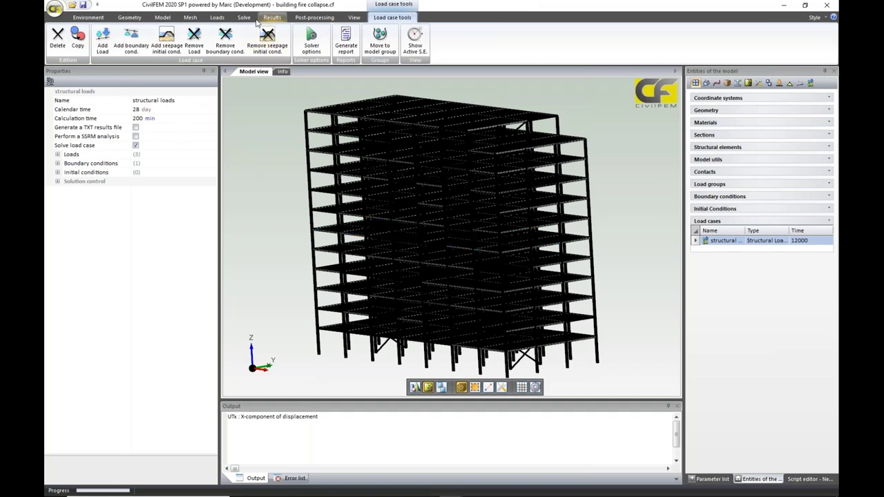
left_click(244, 17)
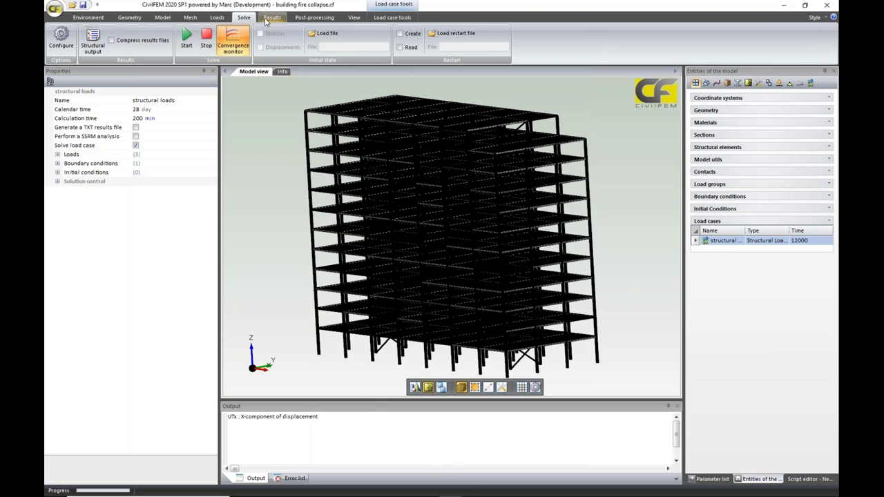
- List the results information with times in minutes and review the saved result steps through the final one
left_click(273, 18)
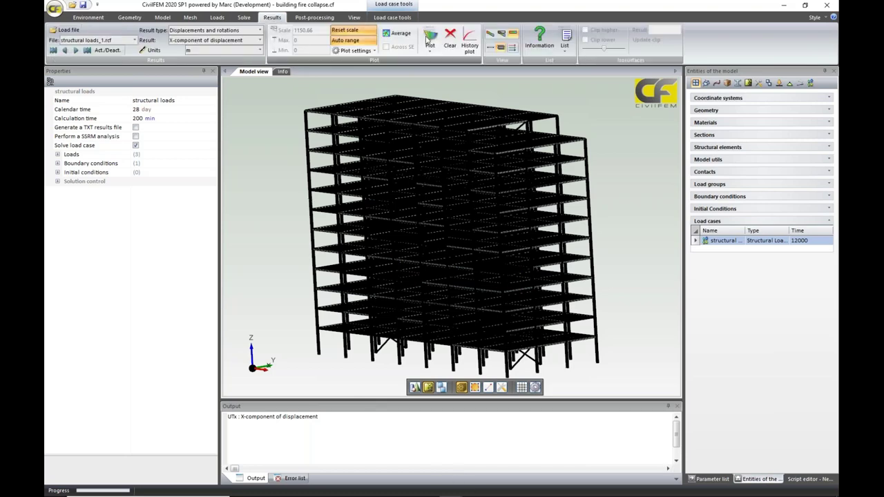
left_click(541, 36)
left_click(322, 95)
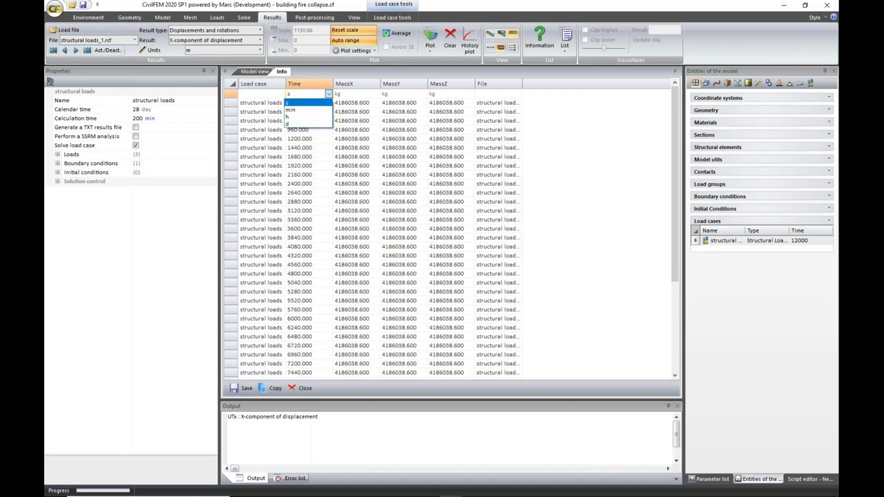
left_click(304, 109)
scroll(399, 143, "down", 1)
scroll(399, 144, "down", 4)
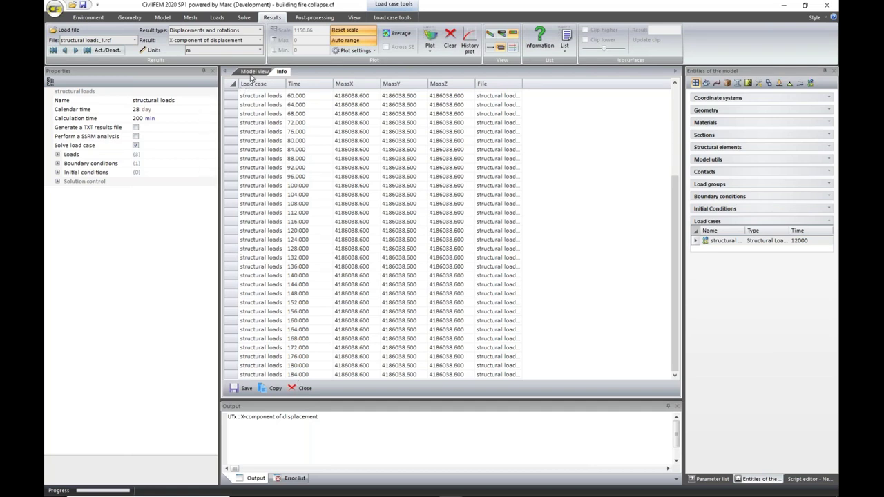
- Load the last results file, structural loads_46.rcf, and plot the X-component of displacement on the building model
left_click(252, 72)
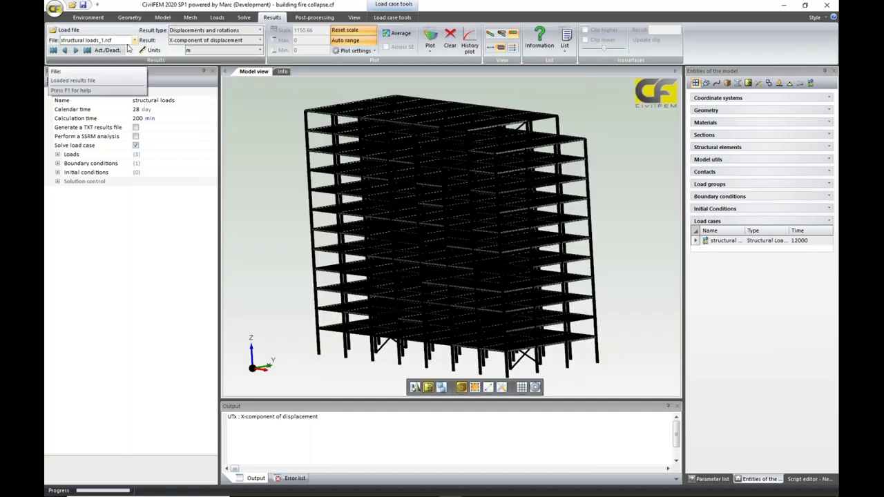
left_click(86, 51)
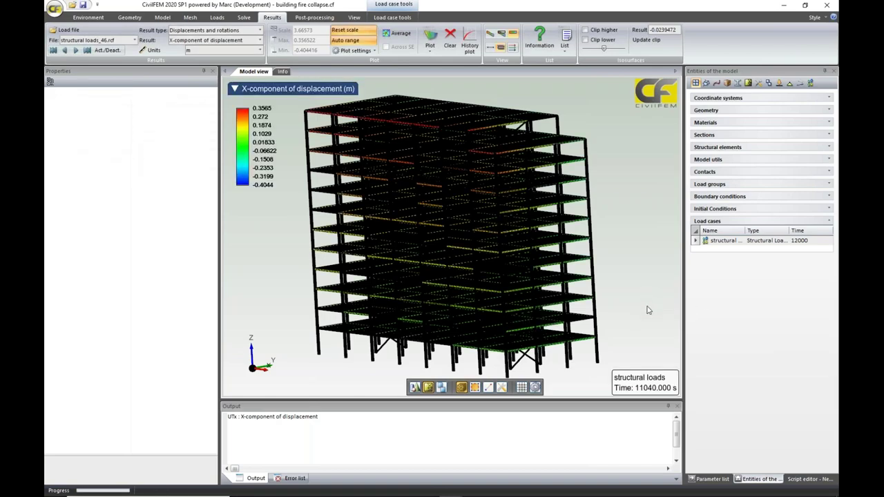
mouse_move(642, 304)
middle_mouse_down()
mouse_move(629, 283)
mouse_move(635, 301)
middle_mouse_up()
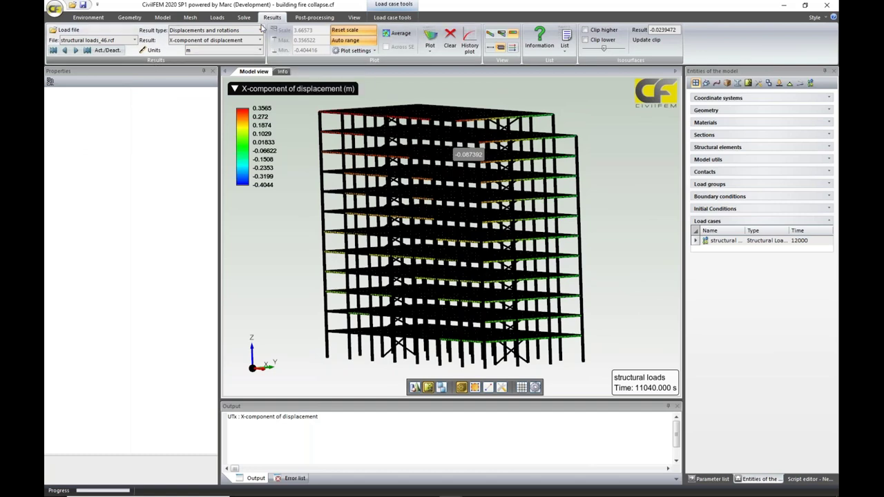
- Plot the Equivalent plastic strain on the deformed building and inspect the ground-storey columns close up
left_click(260, 31)
left_click(178, 89)
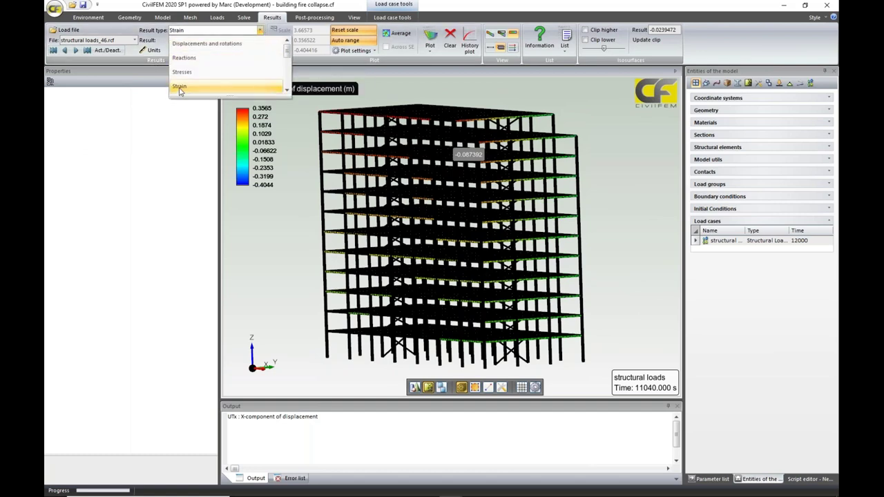
left_click(258, 40)
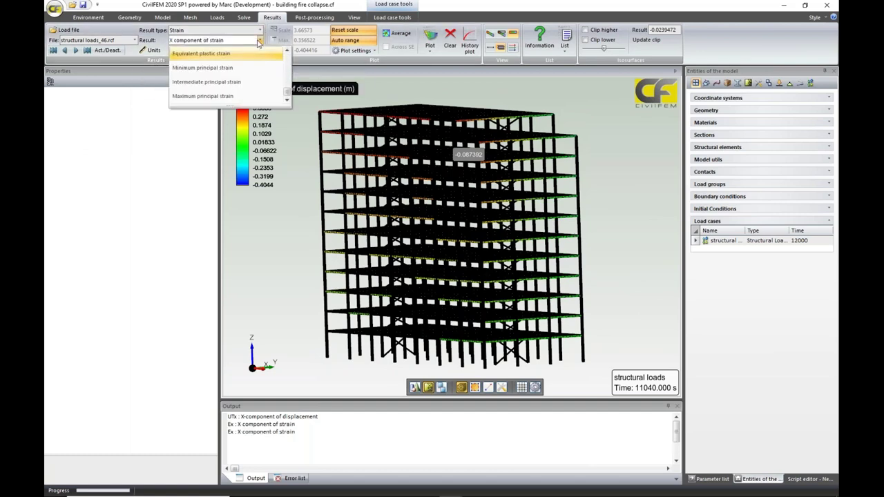
left_click(202, 54)
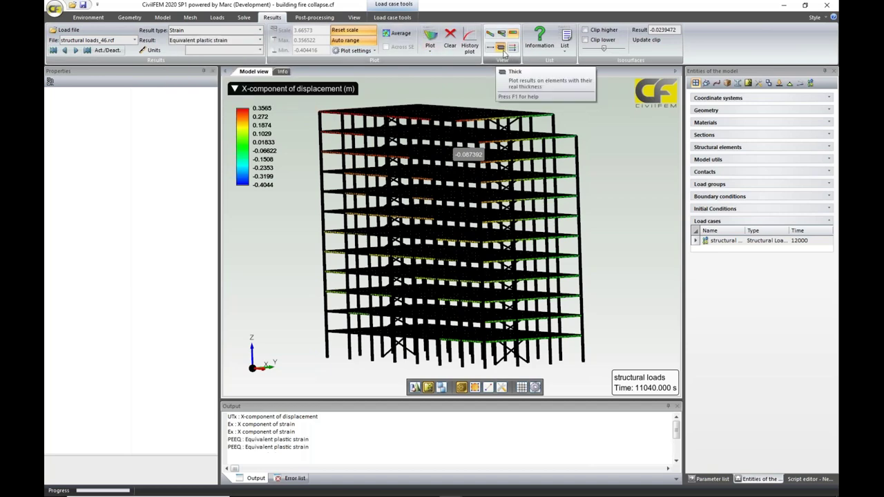
left_click(430, 36)
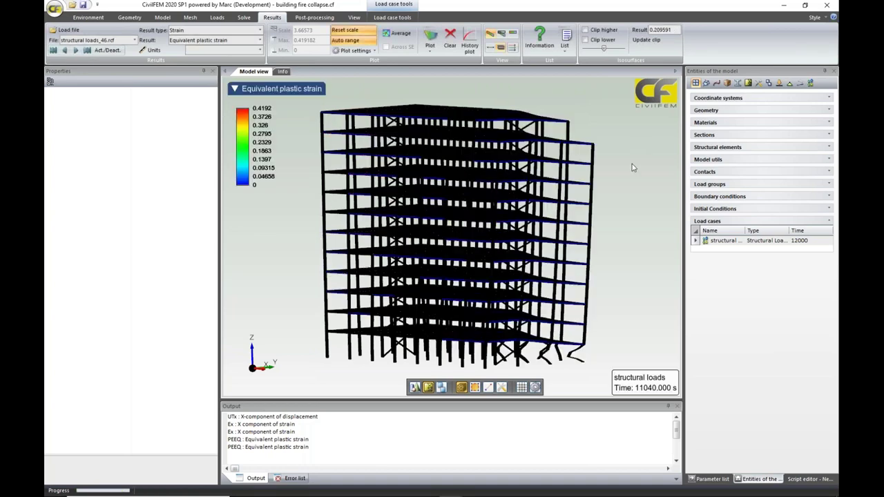
scroll(618, 266, "up", 5)
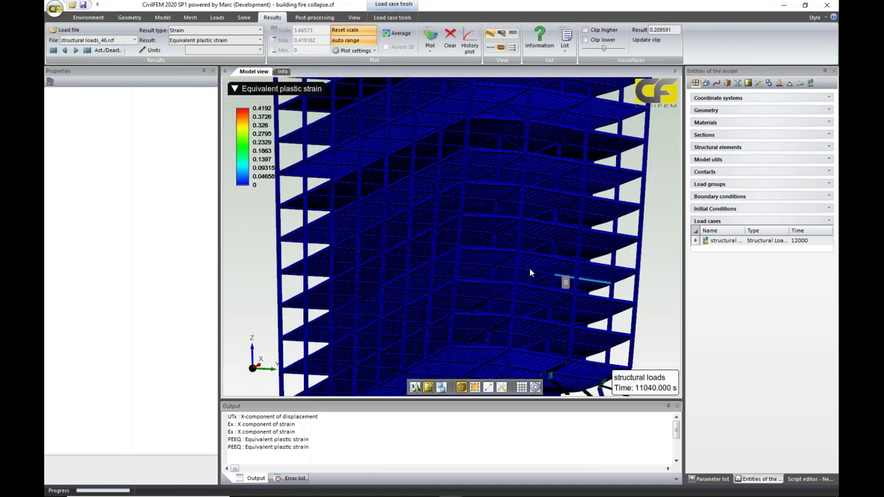
middle_click_drag(484, 249, 581, 225)
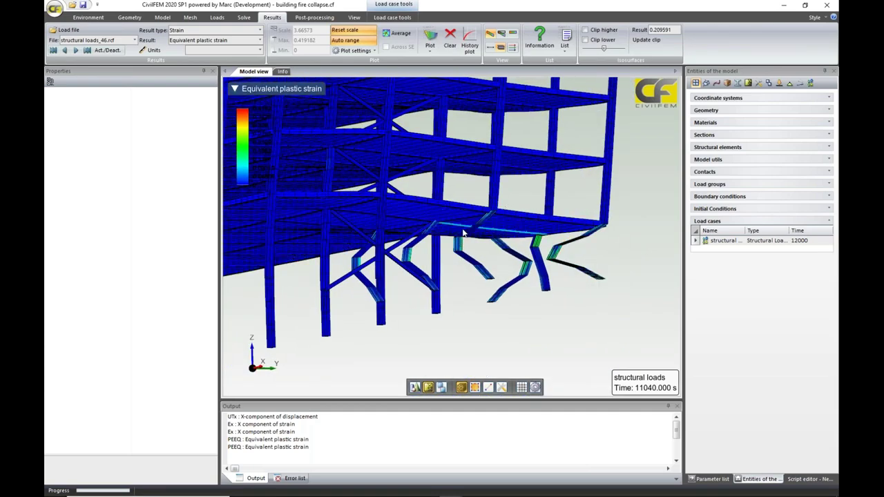
- Examine the equivalent plastic strain around the collapsed base columns and the leaning shape of the whole building
middle_click_drag(488, 309, 577, 204)
scroll(573, 262, "up", 3)
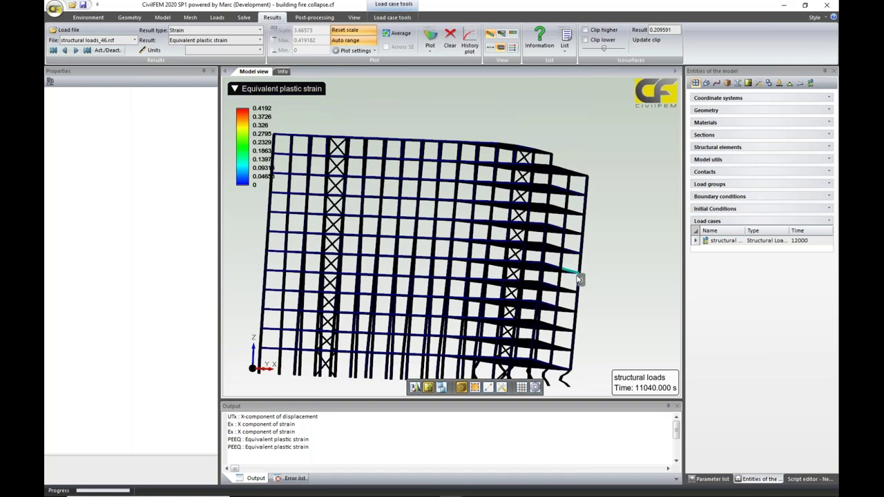
middle_click_drag(579, 280, 570, 185)
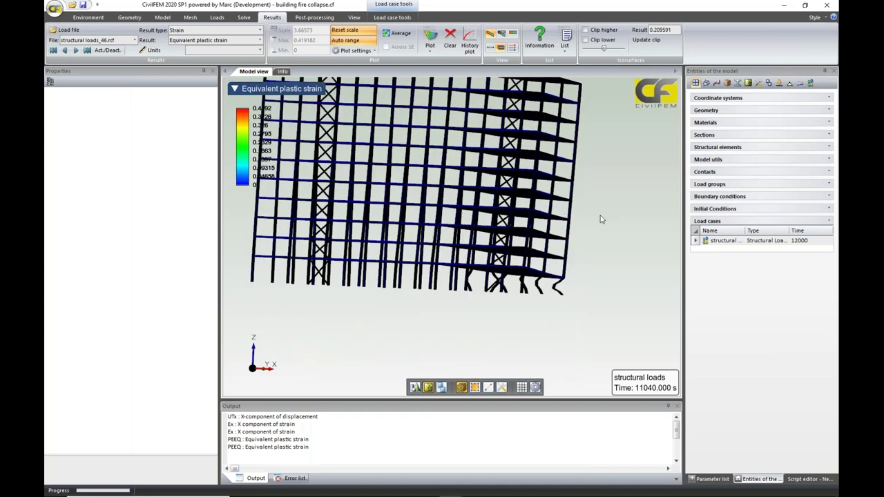
mouse_move(601, 219)
middle_mouse_down()
mouse_move(553, 230)
mouse_move(602, 220)
middle_mouse_up()
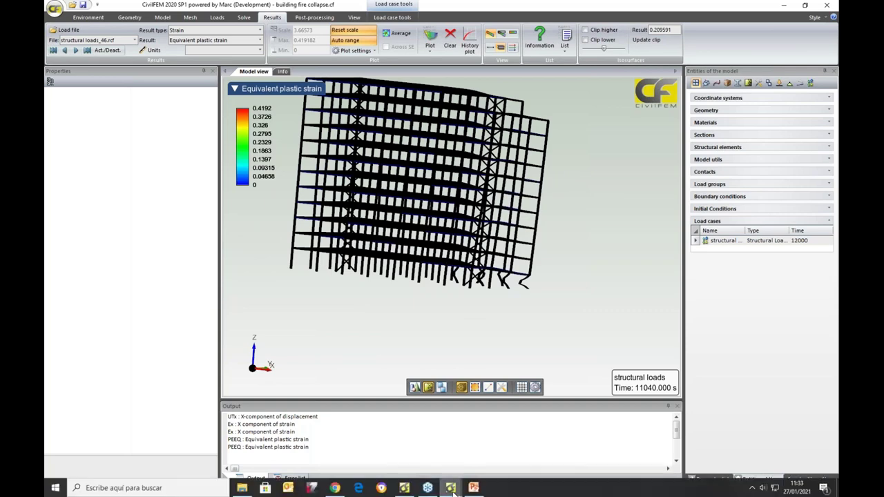
- Switch to the other CivilFEM window holding the building with the mid-height fire compartment and inspect its red members
mouse_move(450, 487)
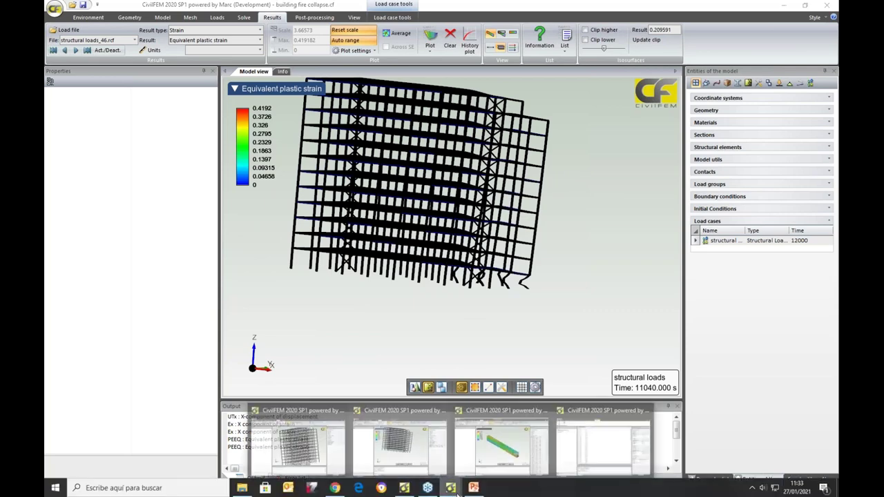
left_click(384, 454)
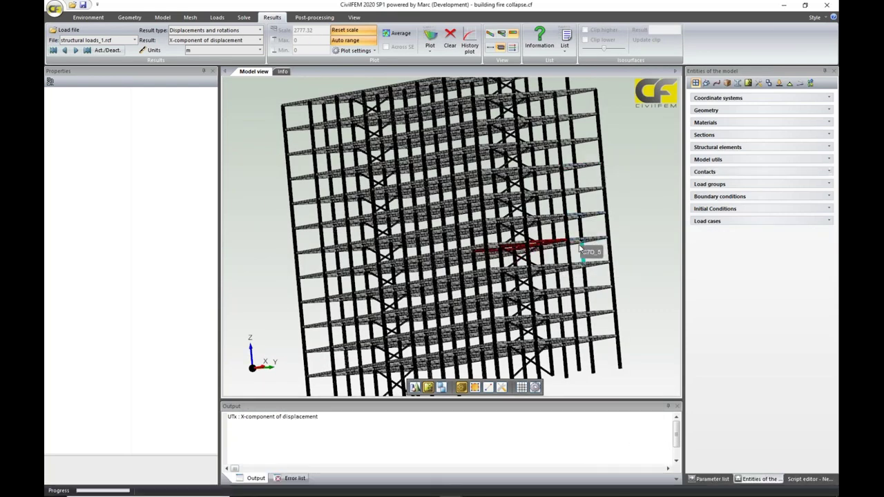
scroll(583, 250, "up", 3)
scroll(629, 259, "down", 3)
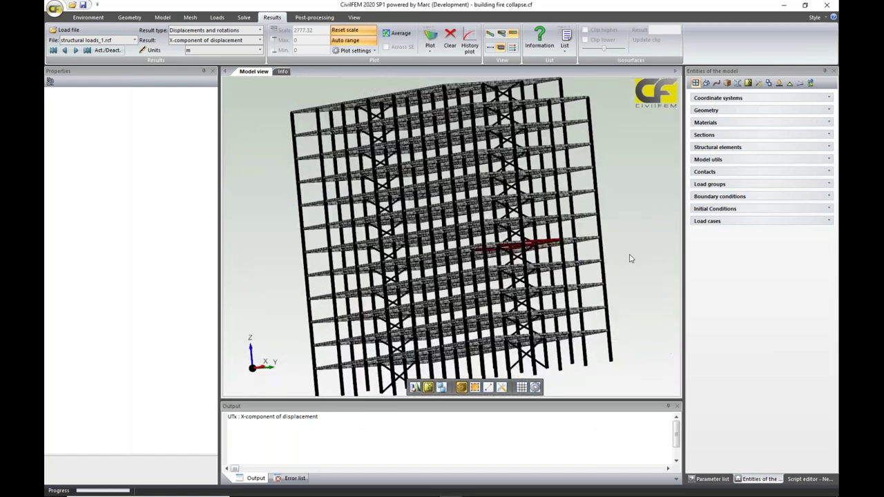
middle_click_drag(629, 259, 573, 270)
scroll(560, 257, "up", 3)
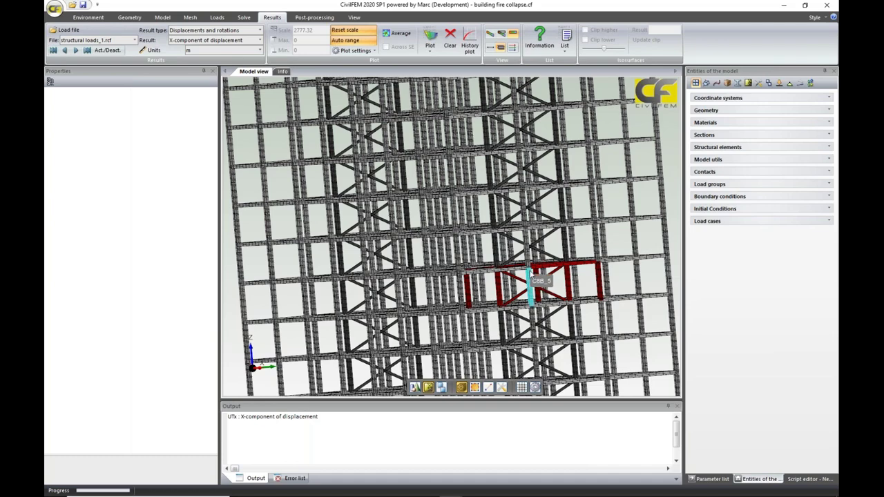
middle_click_drag(607, 237, 436, 72)
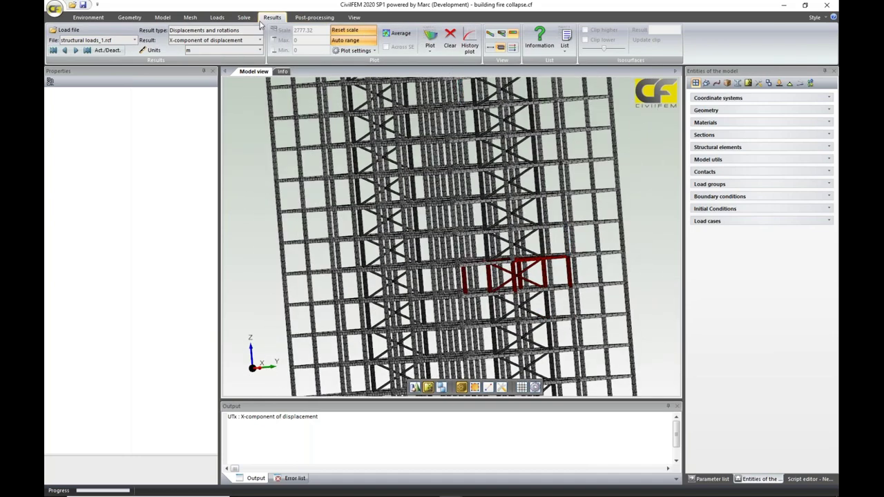
- Open the results information table, set its Time unit to min, and review the increments down to the end
left_click(550, 39)
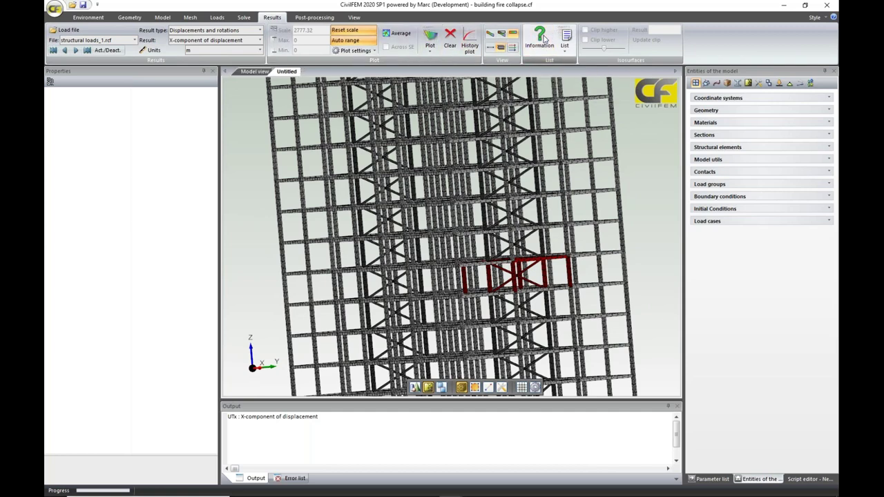
left_click(296, 94)
left_click(328, 94)
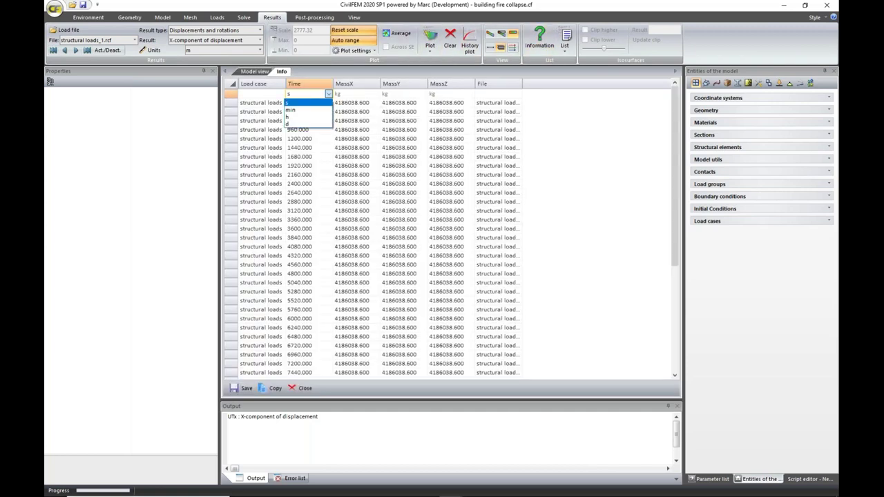
left_click(314, 117)
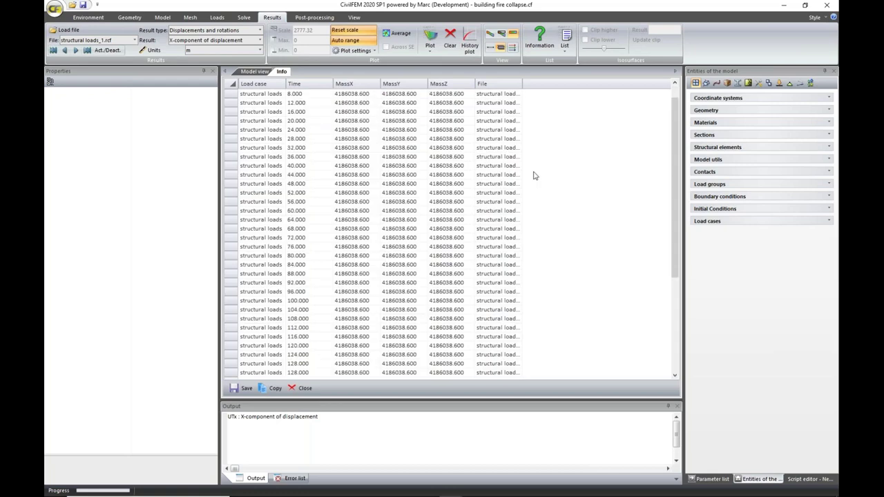
scroll(530, 182, "down", 5)
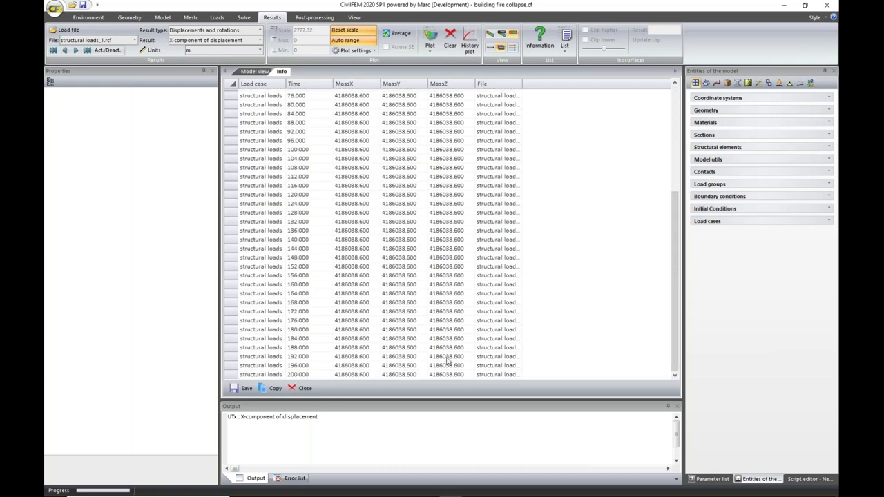
- Show the properties of the structural loads load case and return to the model view
left_click(724, 221)
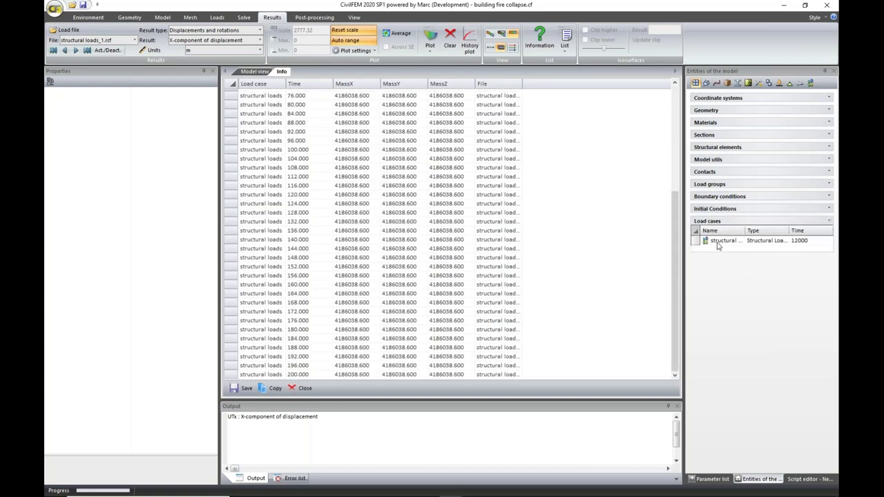
left_click(718, 242)
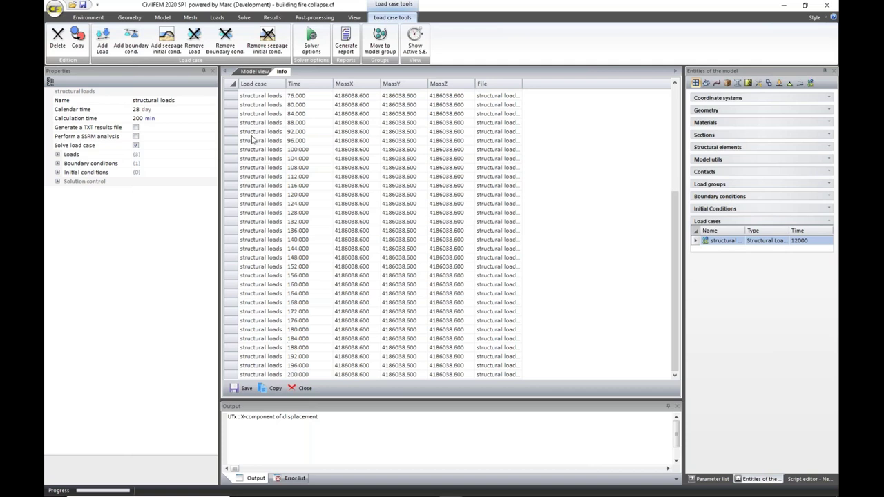
left_click(251, 72)
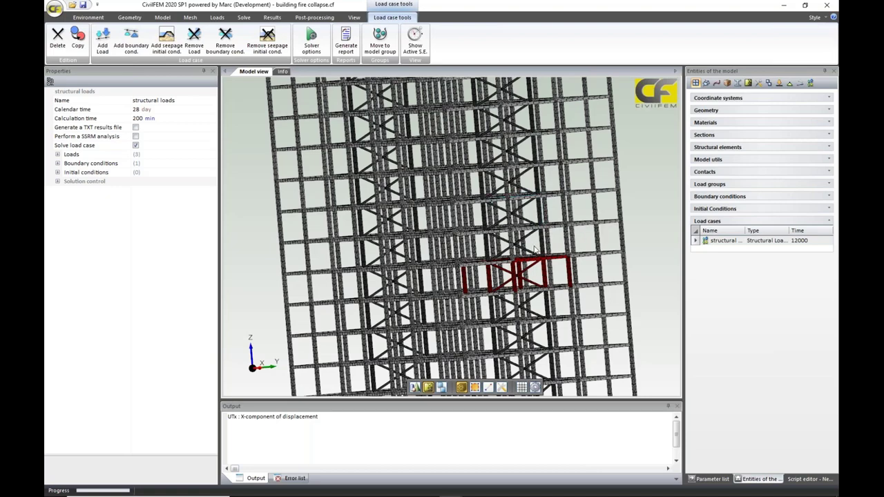
- Load the results file structural loads_50.rcf and choose Equivalent plastic strain from the Strain results for plotting
left_click(273, 18)
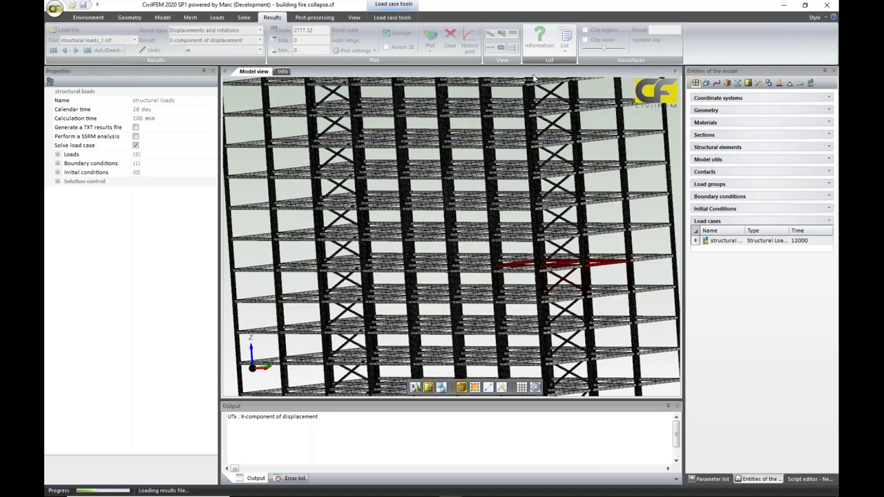
left_click(260, 30)
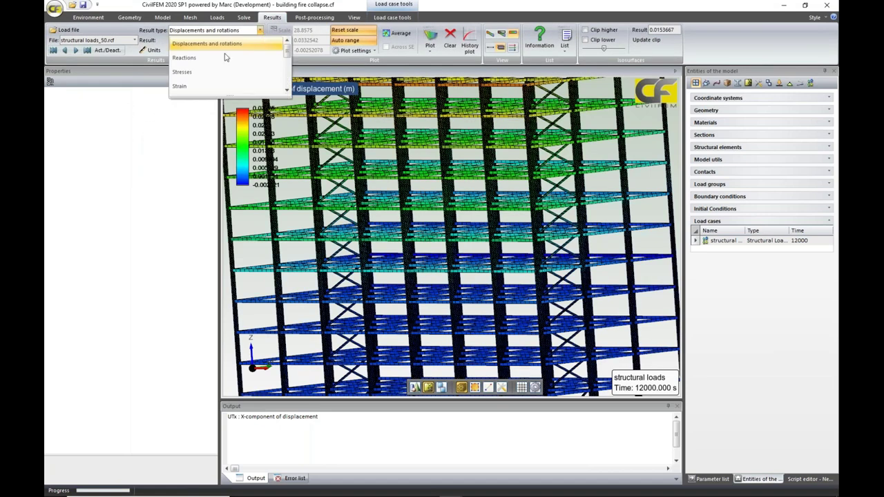
left_click(221, 85)
left_click(259, 41)
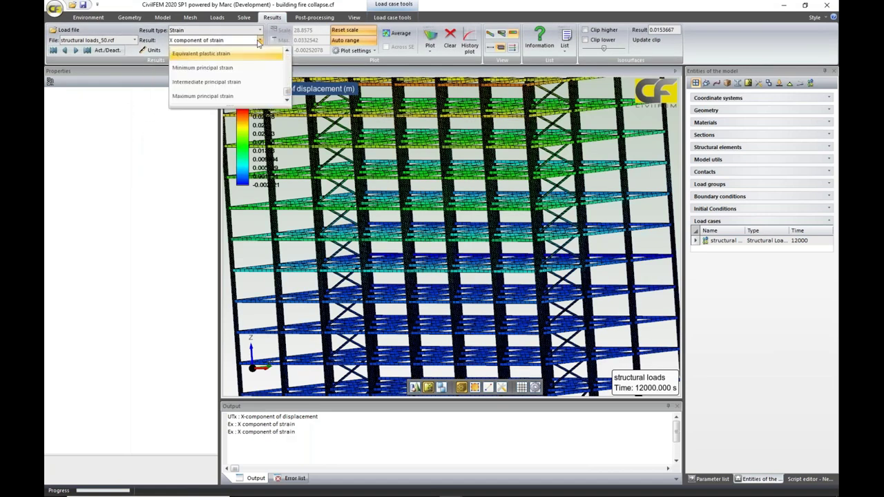
left_click(208, 54)
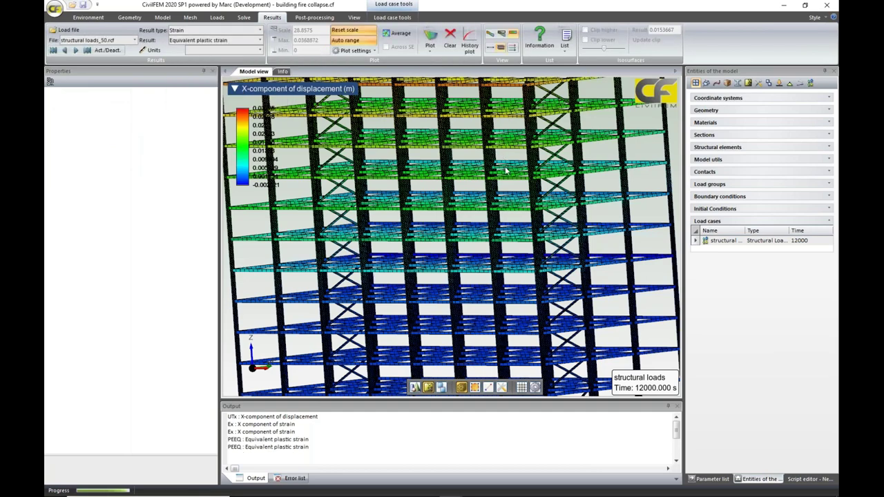
- Plot the equivalent plastic strain on the deformed model around the heated columns and set the deformation scale to 10
scroll(591, 296, "down", 2)
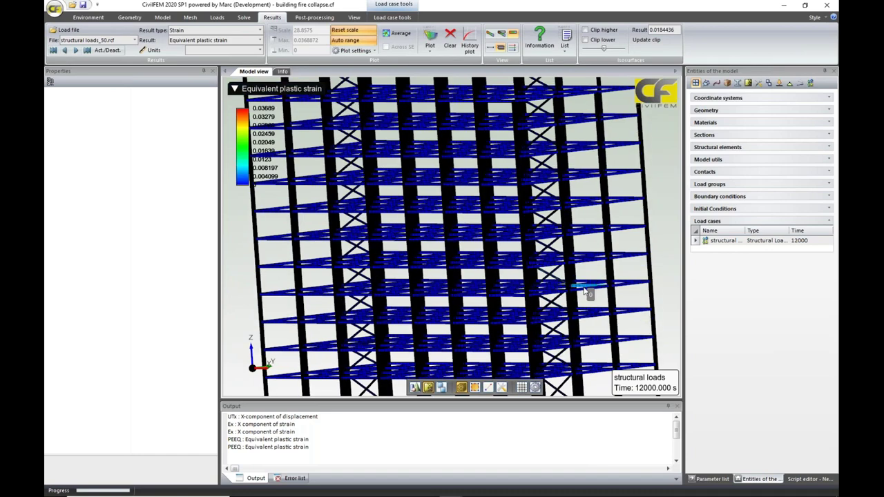
middle_click_drag(587, 296, 468, 266)
scroll(468, 265, "up", 5)
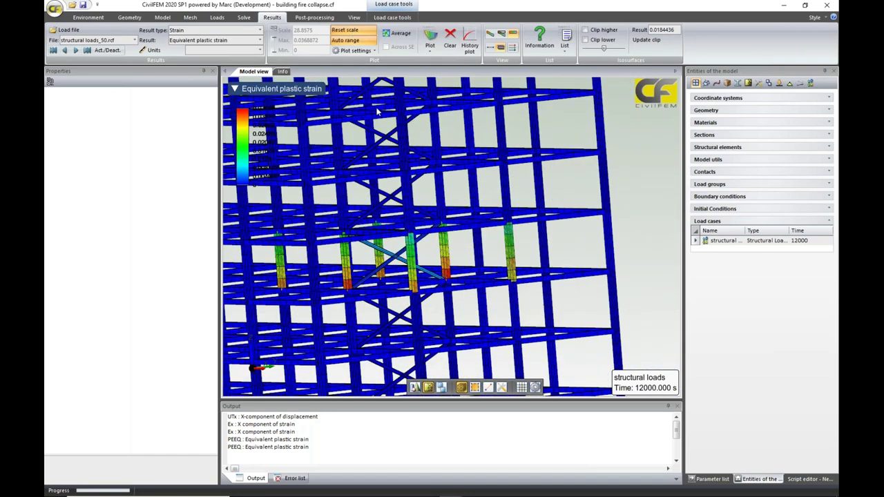
scroll(503, 275, "up", 2)
middle_click_drag(503, 275, 497, 246)
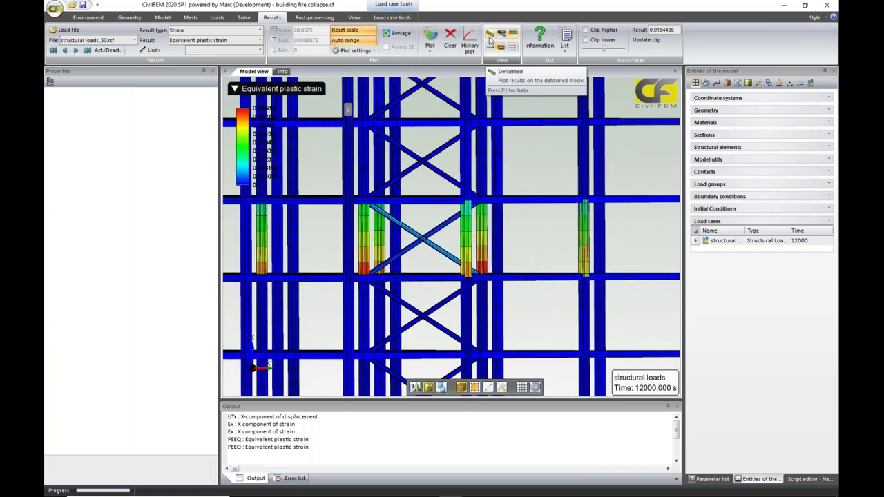
left_click(430, 36)
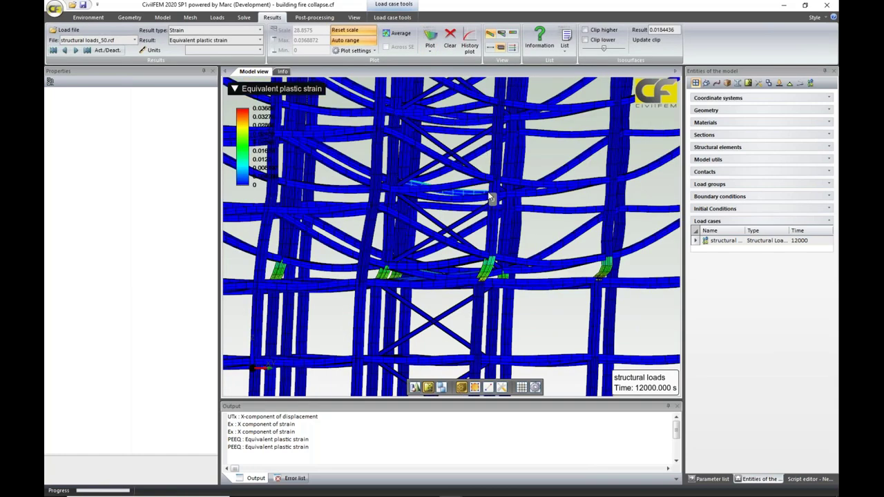
middle_click_drag(488, 198, 450, 237)
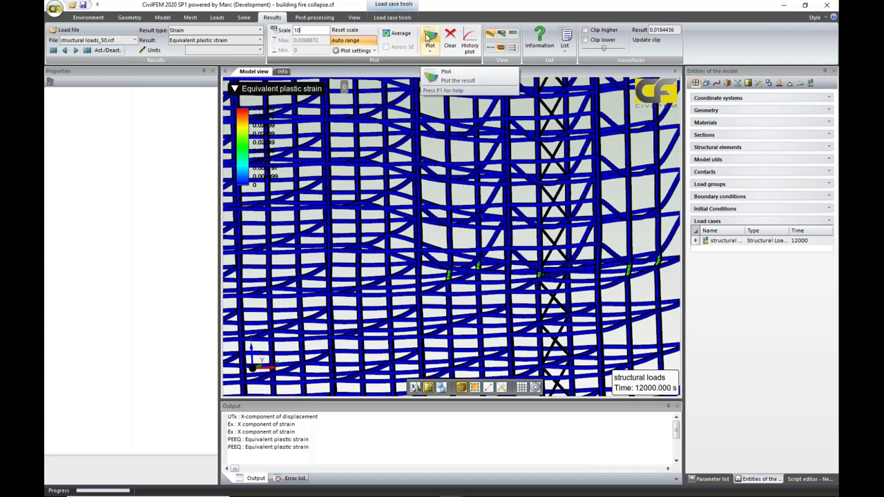
left_click(427, 36)
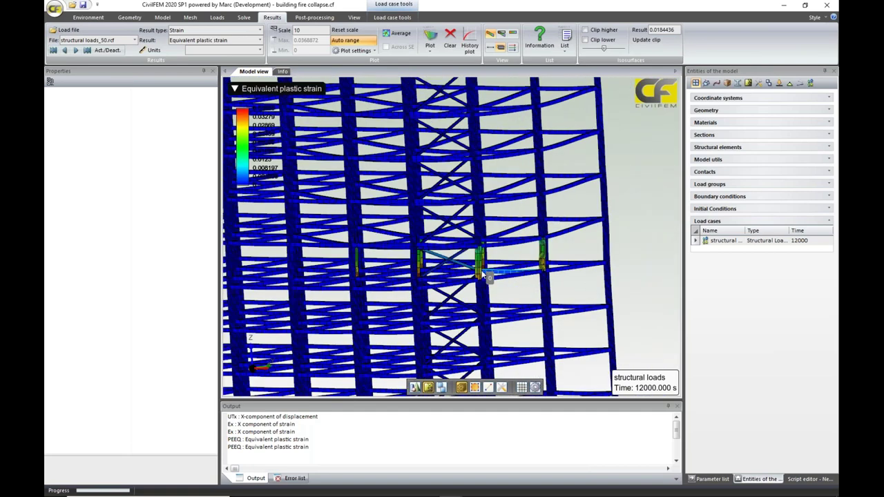
- Examine the plastic strain in the heated mid-height columns and bracing, and the deformed shape of the whole building
mouse_move(481, 269)
scroll(573, 297, "down", 3)
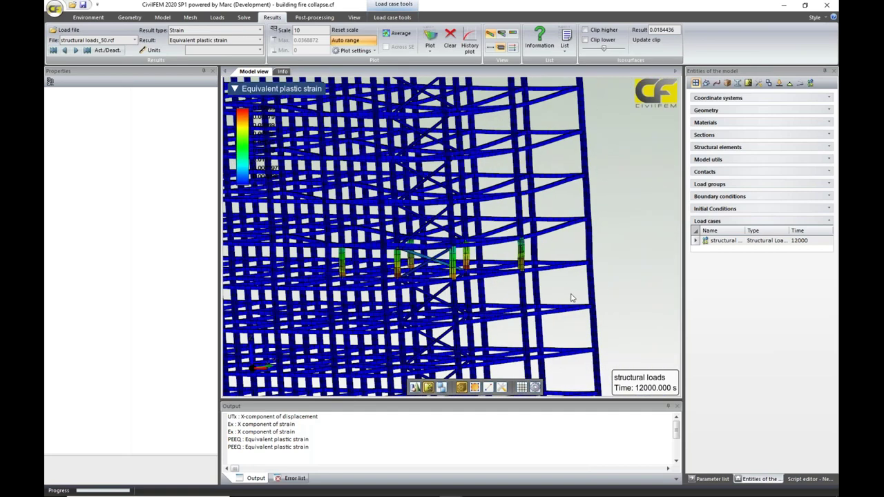
middle_click_drag(561, 298, 428, 310)
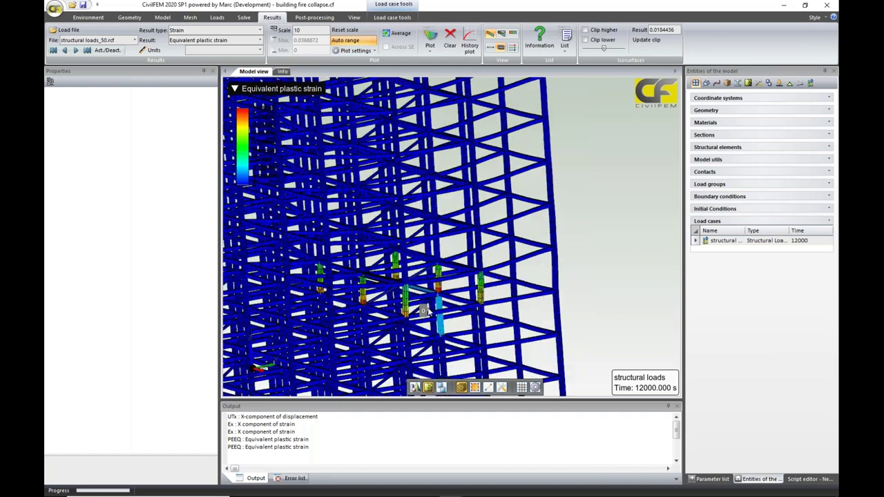
scroll(431, 311, "up", 2)
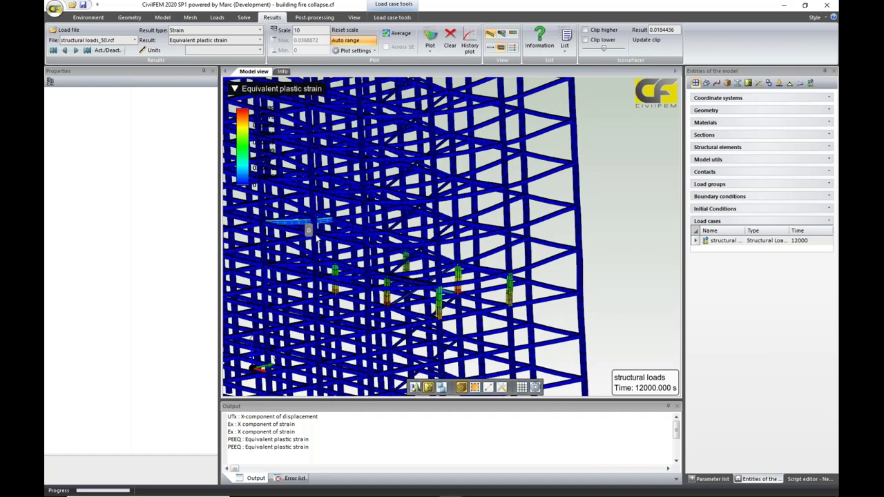
scroll(319, 242, "down", 1)
scroll(318, 241, "down", 3)
scroll(574, 236, "up", 5)
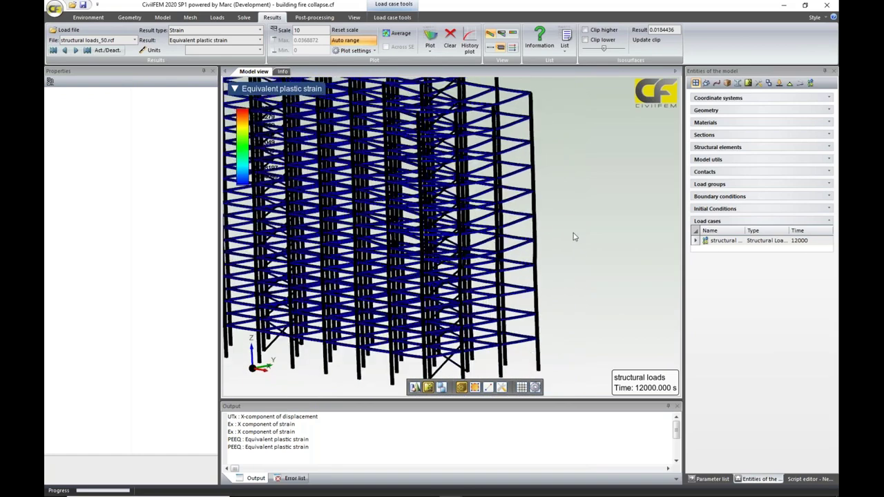
scroll(571, 238, "up", 2)
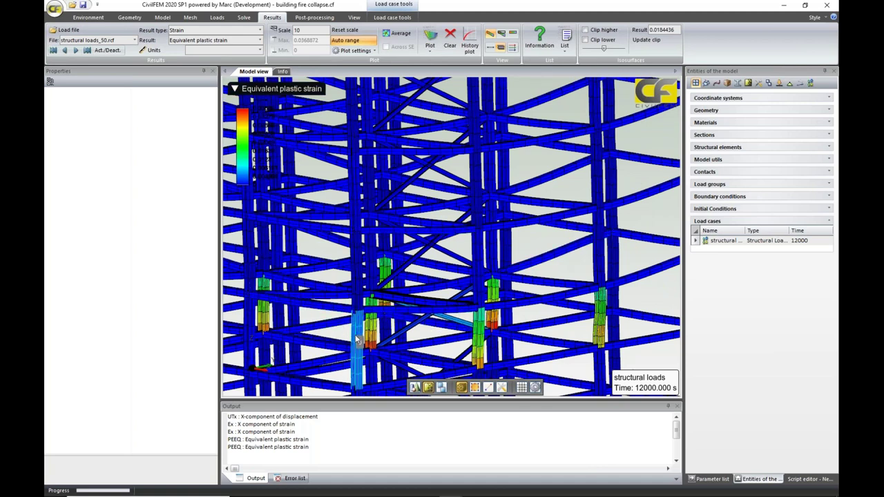
scroll(510, 297, "up", 1)
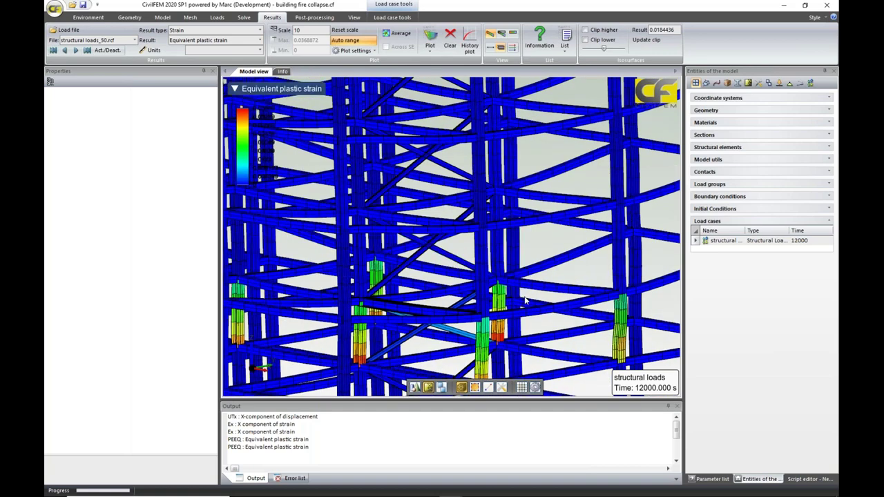
scroll(524, 300, "down", 5)
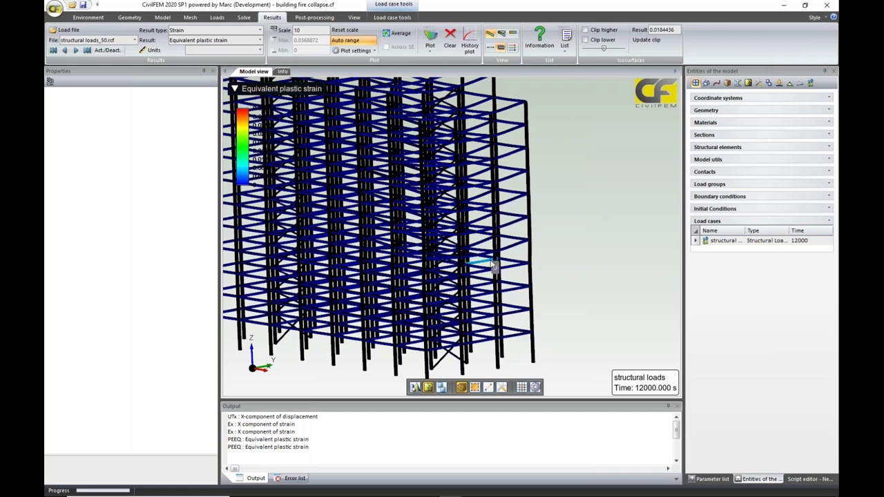
scroll(483, 267, "up", 1)
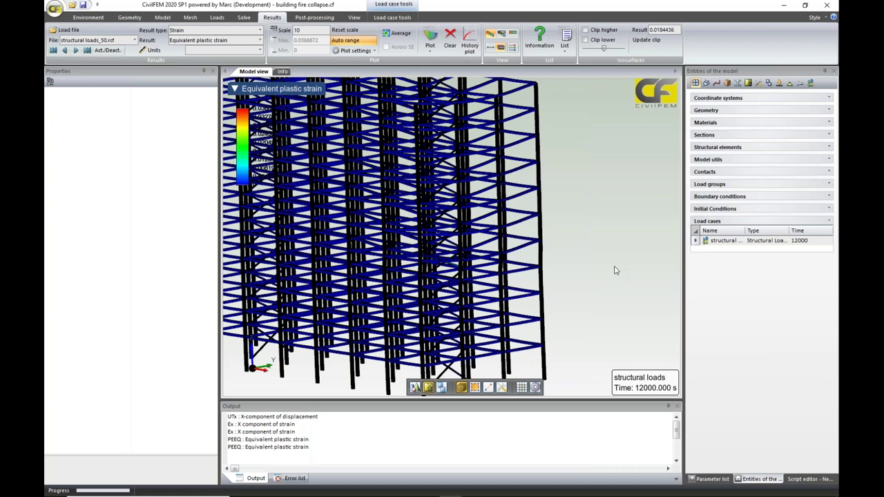
- Switch to the PowerPoint presentation, at the slide on stability of a steel building under fire
mouse_move(615, 495)
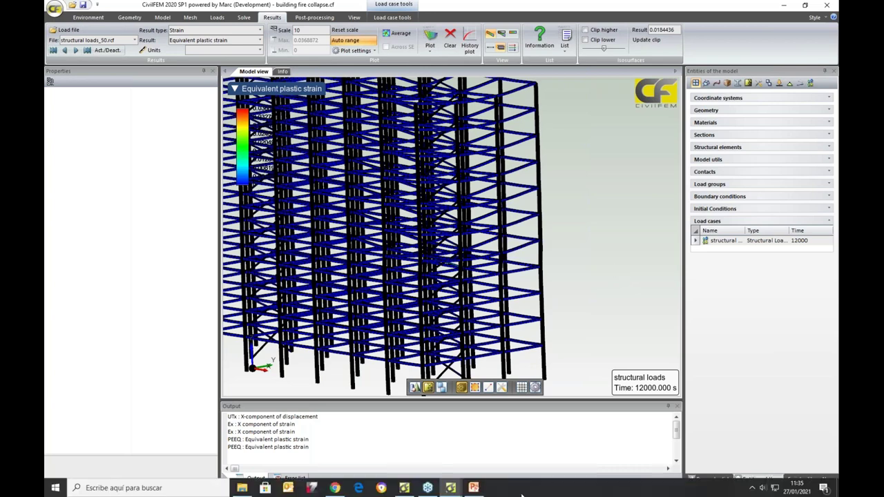
left_click(473, 488)
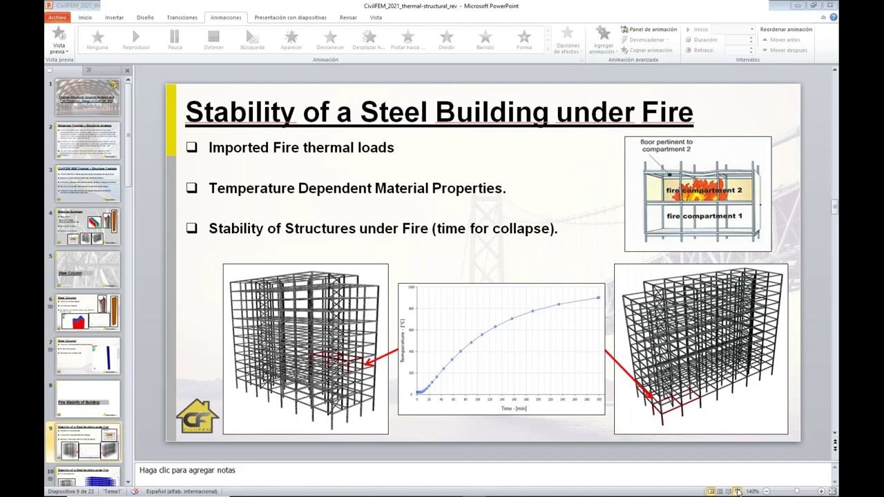
- Start the slide show from the steel building stability slide and advance to the Fire Compartment 1 animation
left_click(738, 491)
key("Right")
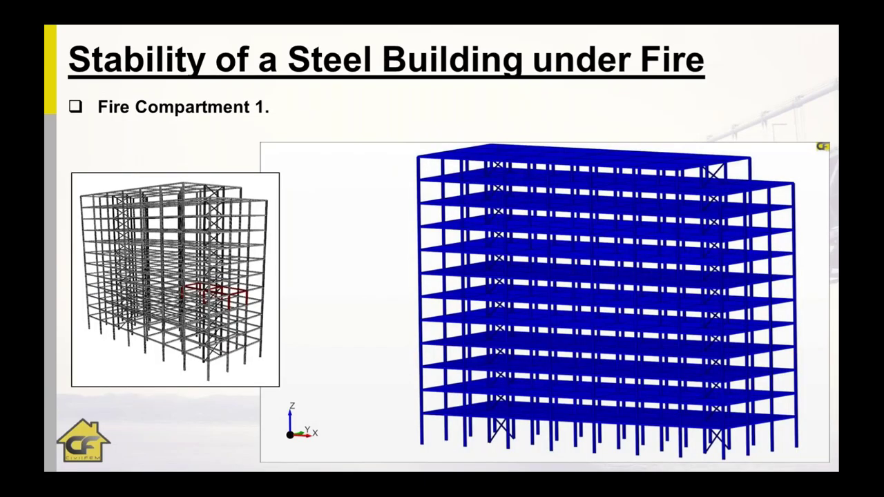
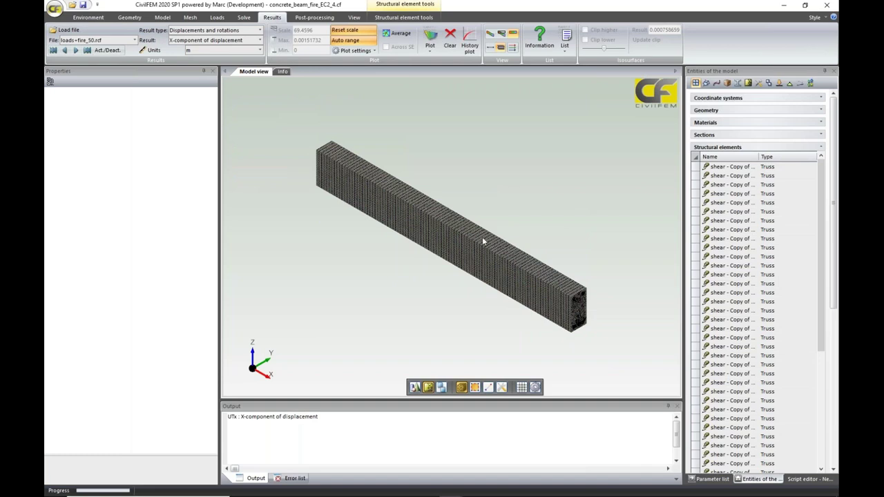
- Switch to CivilFEM with concrete_beam_fire_EC2_4.cf and examine the beam's end cross-section and the properties of its lower longitudinal reinforcement bars
middle_click_drag(483, 336, 397, 336)
mouse_move(253, 370)
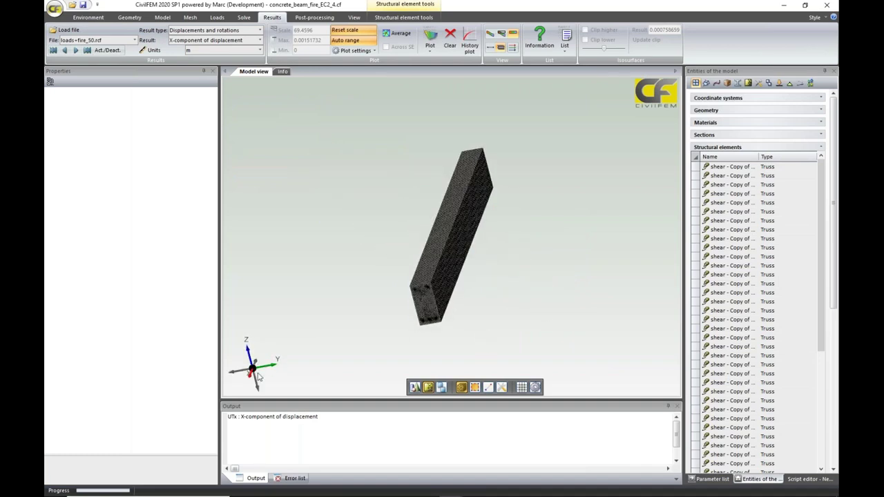
left_click(254, 378)
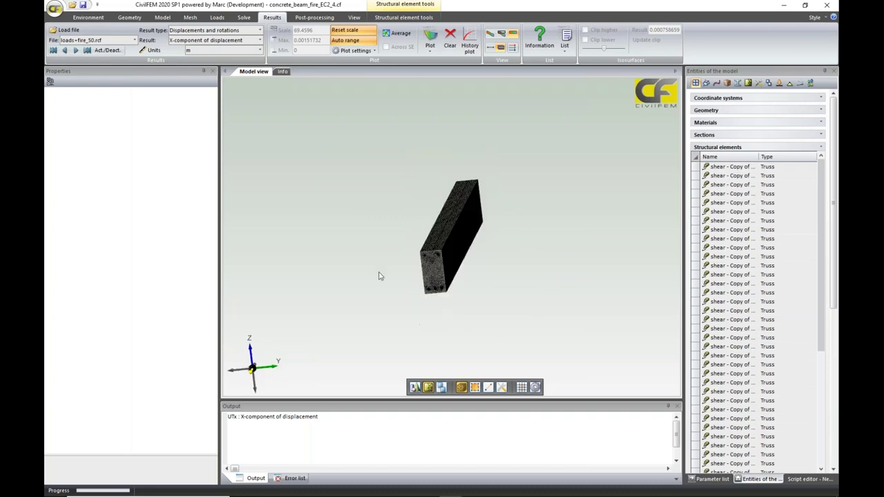
scroll(414, 288, "up", 2)
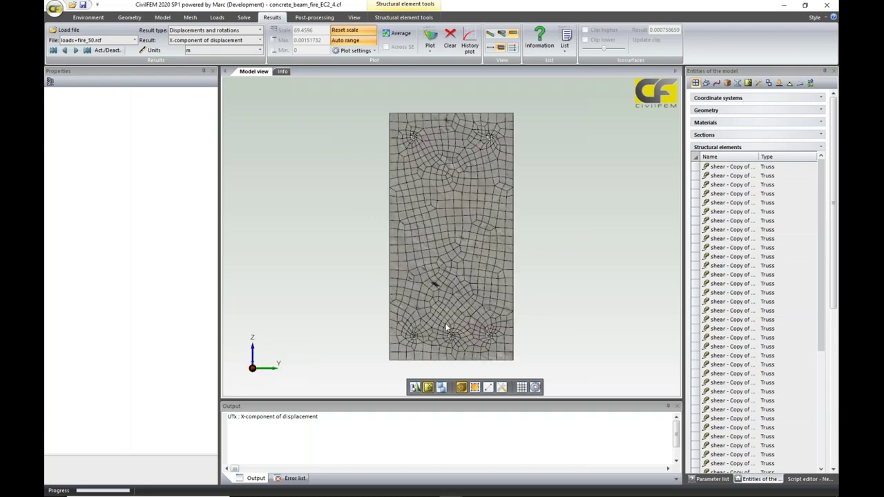
left_click(412, 336)
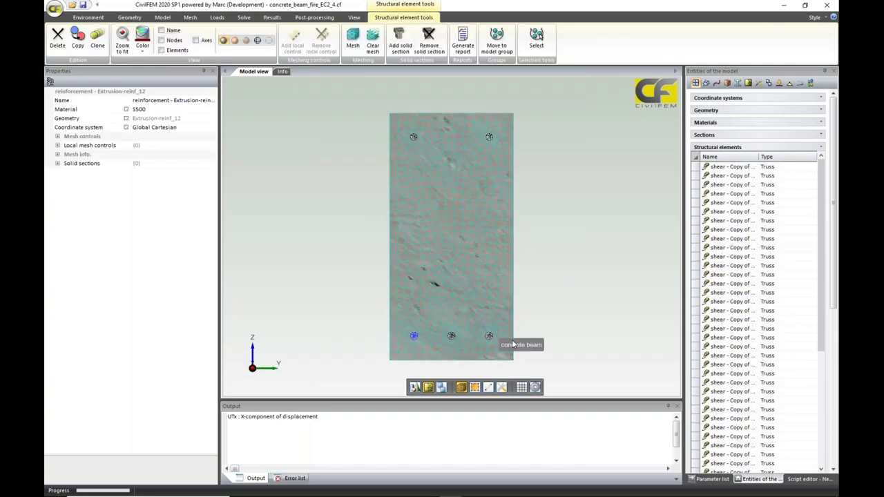
left_click(451, 336)
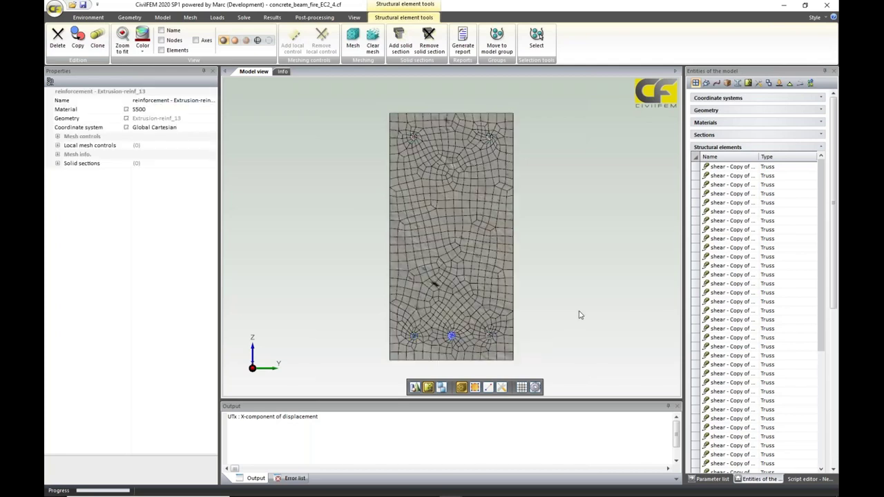
scroll(580, 311, "up", 2)
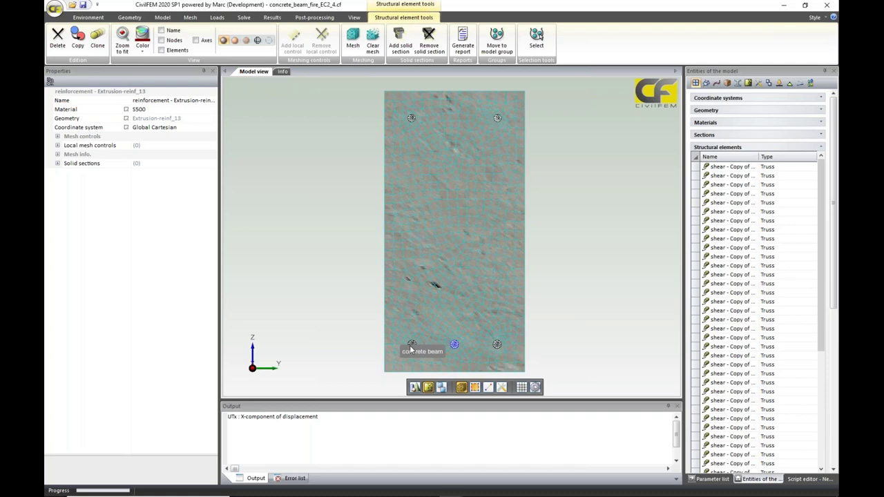
left_click(428, 304)
left_click(462, 345)
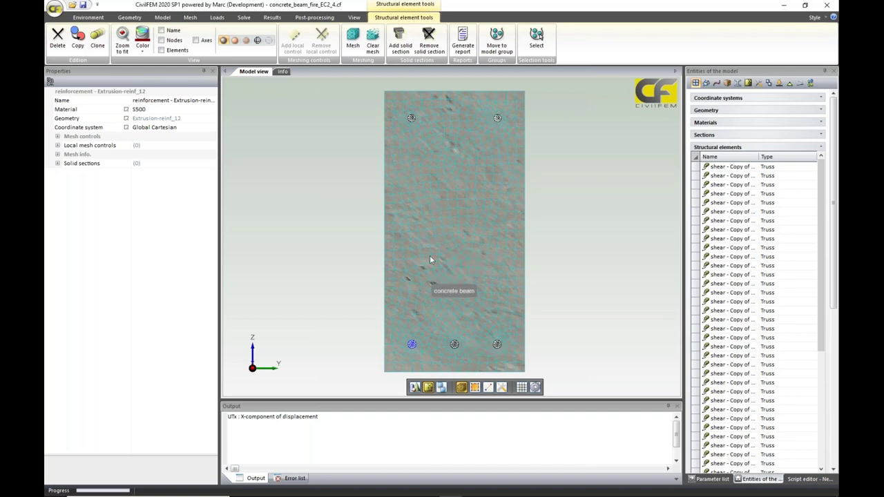
scroll(413, 362, "up", 2)
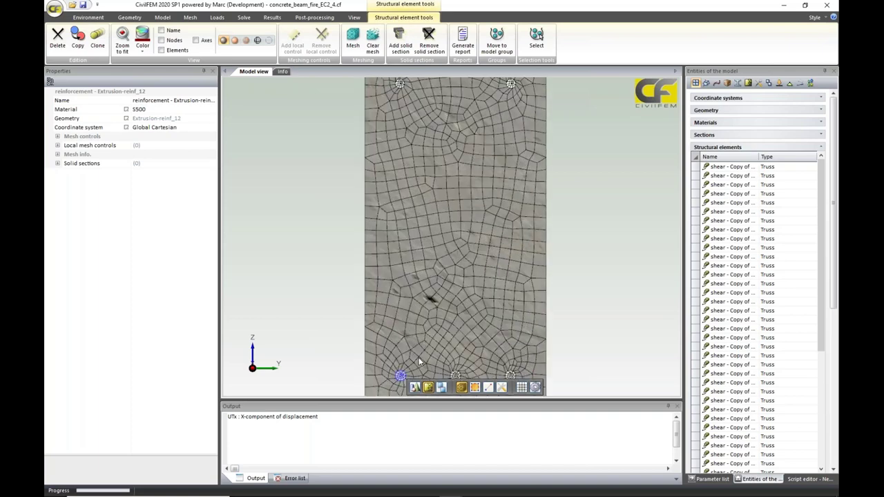
scroll(413, 362, "down", 1)
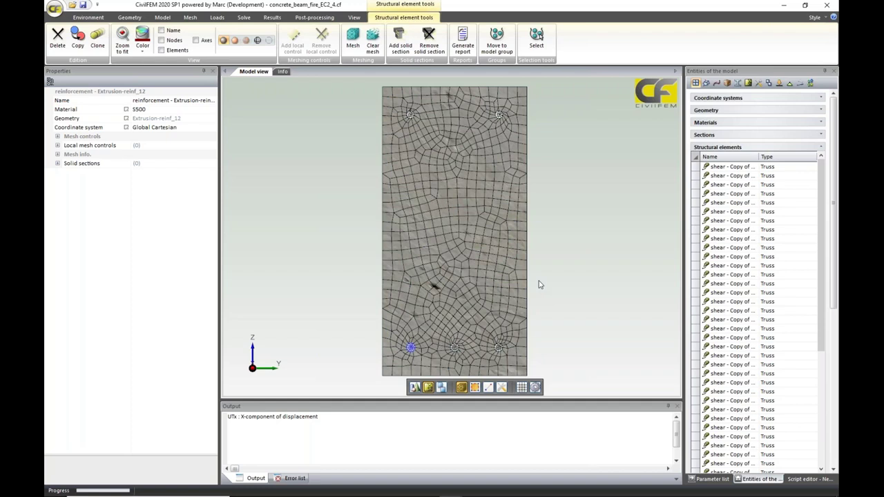
- Create a contact pair with the concrete beam as contacted and the lower-left longitudinal reinforcement bar as contacting
left_click(191, 18)
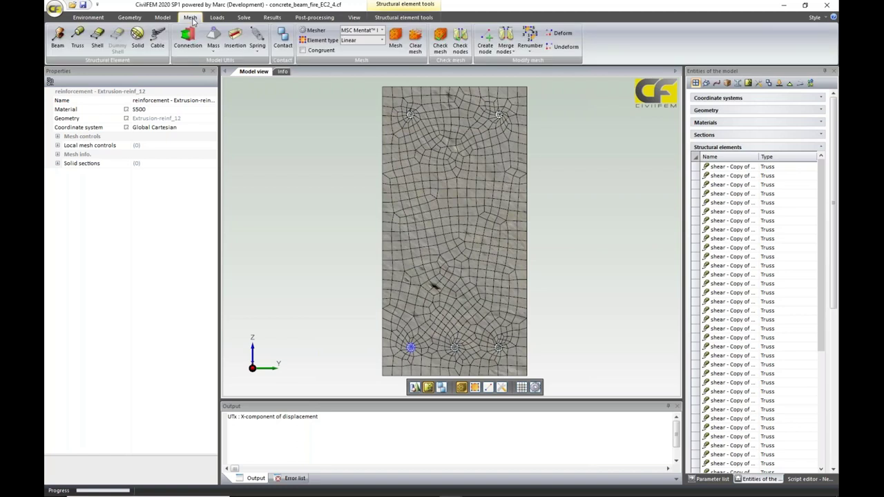
left_click(283, 41)
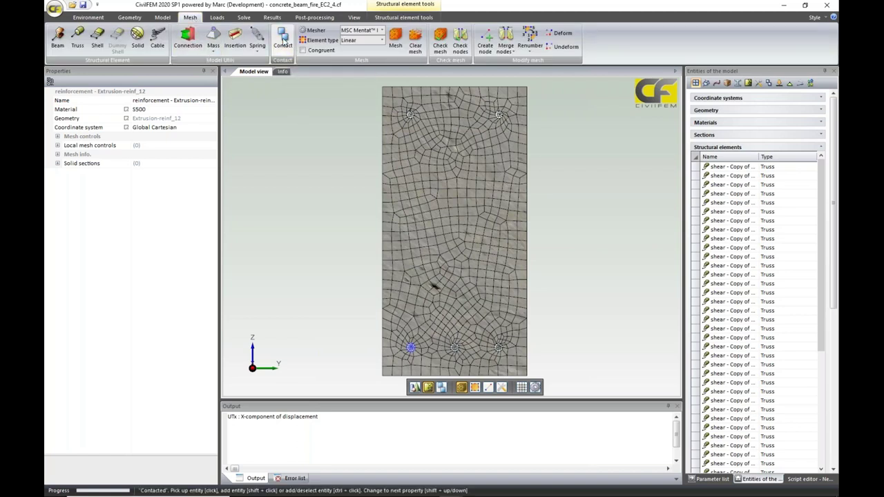
left_click(418, 278)
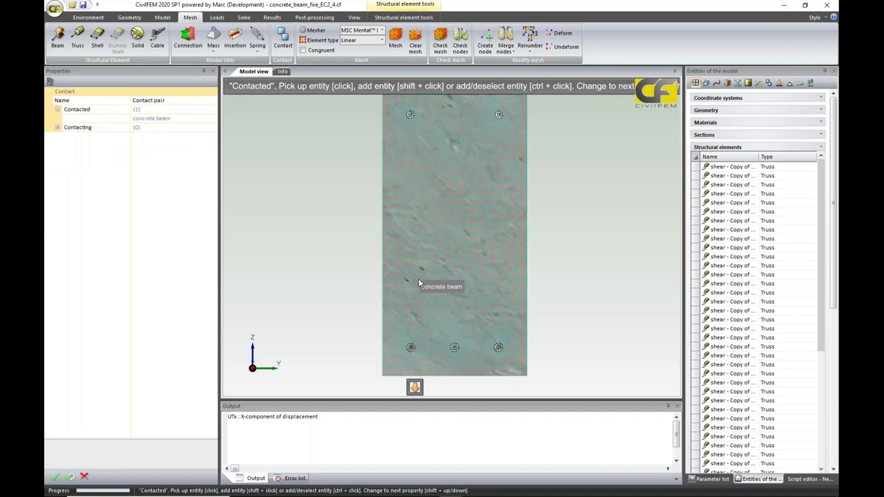
left_click(415, 387)
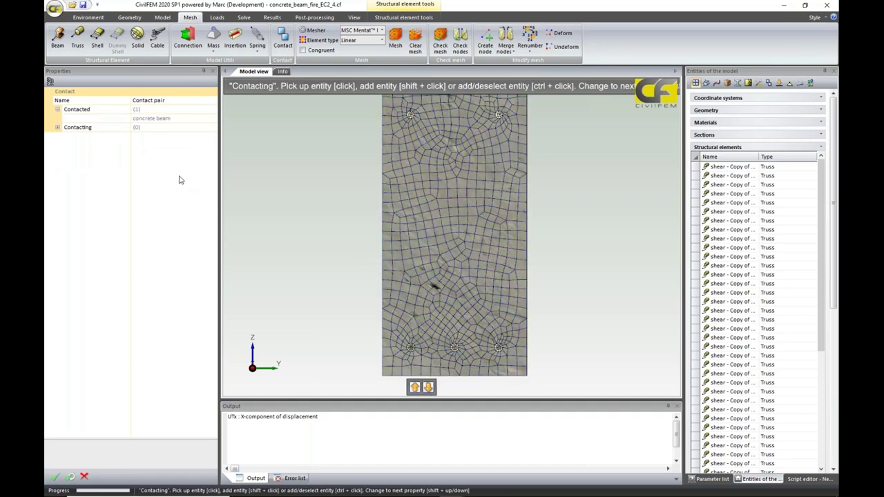
left_click(410, 348)
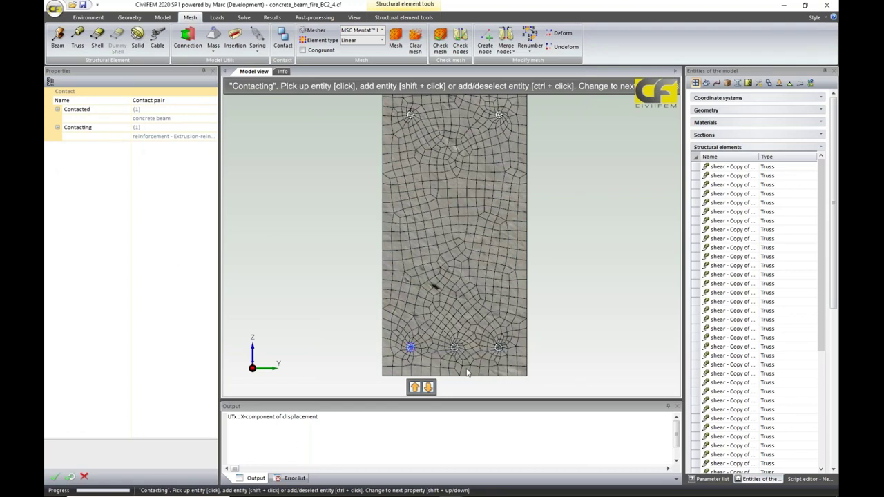
left_click(55, 477)
- Set the contact pair's type to Structural/thermal and show its structural and thermal interaction properties
left_click(57, 164)
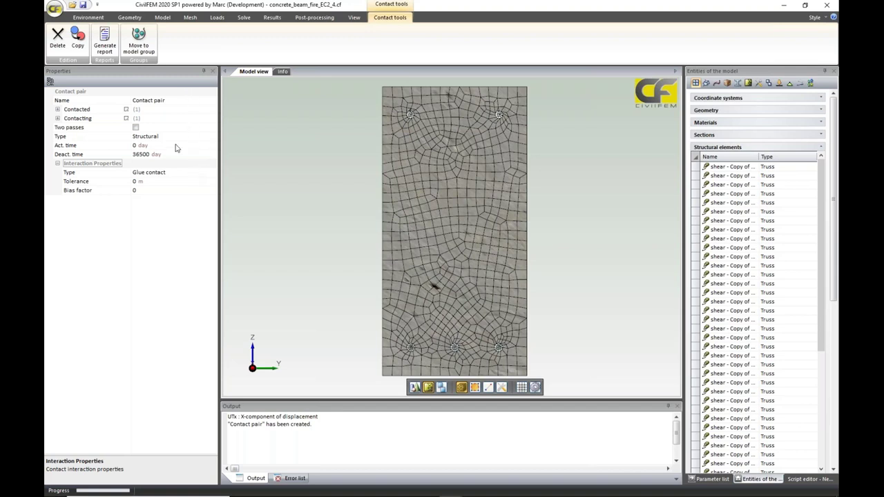
left_click(195, 137)
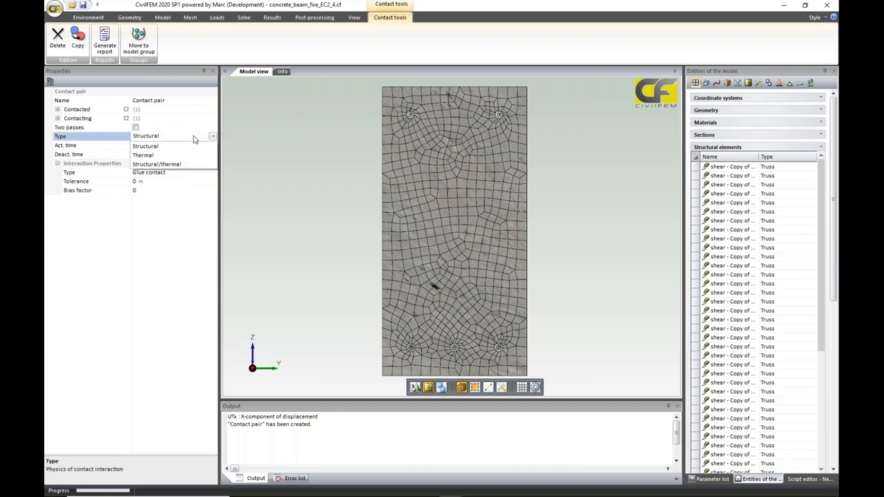
left_click(191, 164)
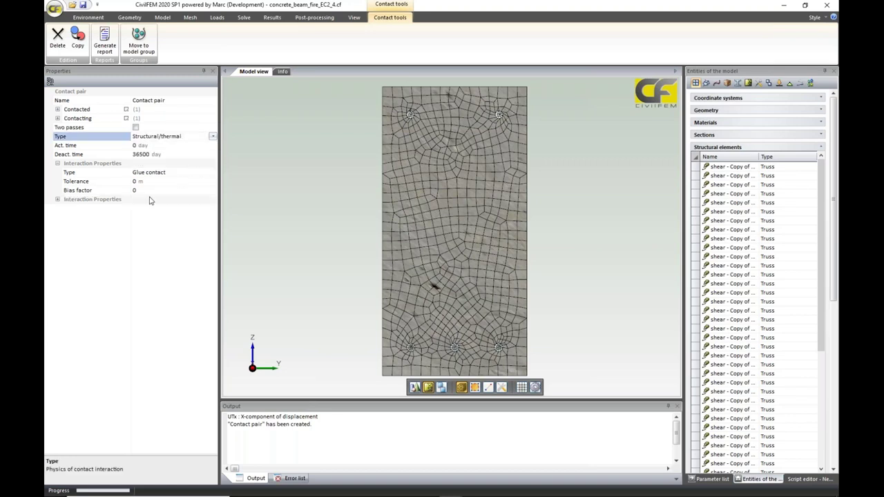
left_click(58, 200)
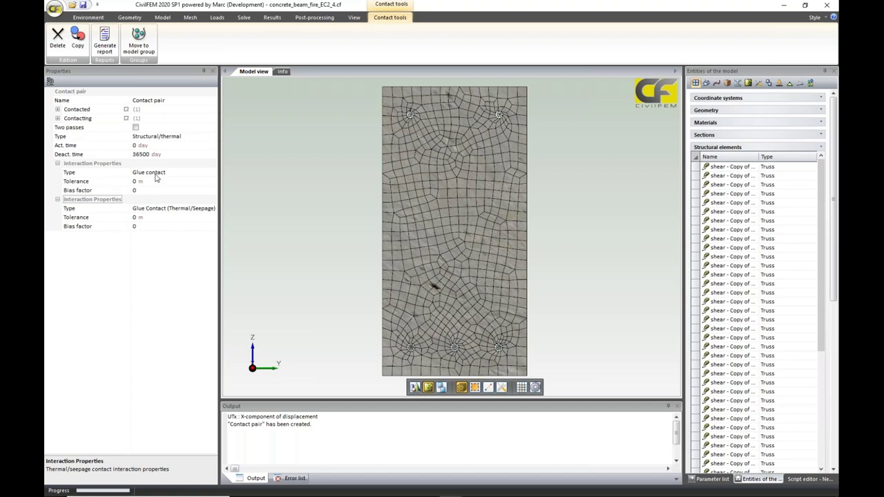
- Review the structural contact behaviour options without changing Glue contact, and delete the contact pair
left_click(189, 173)
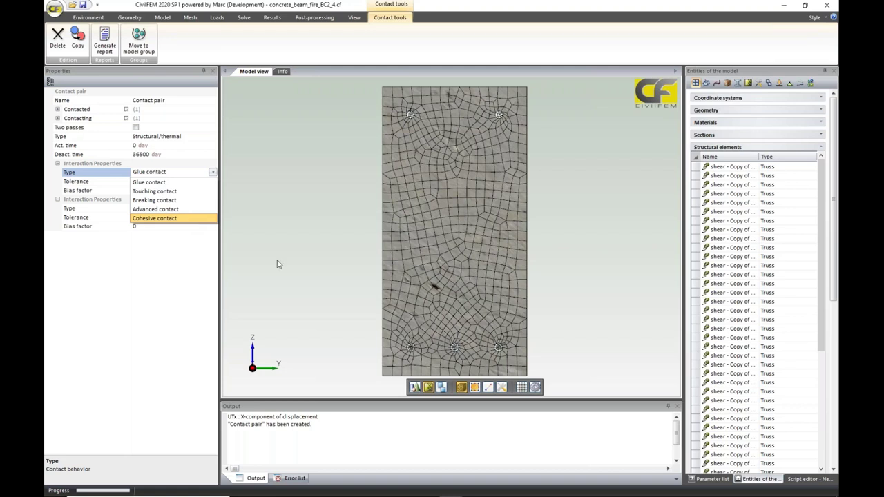
left_click(115, 316)
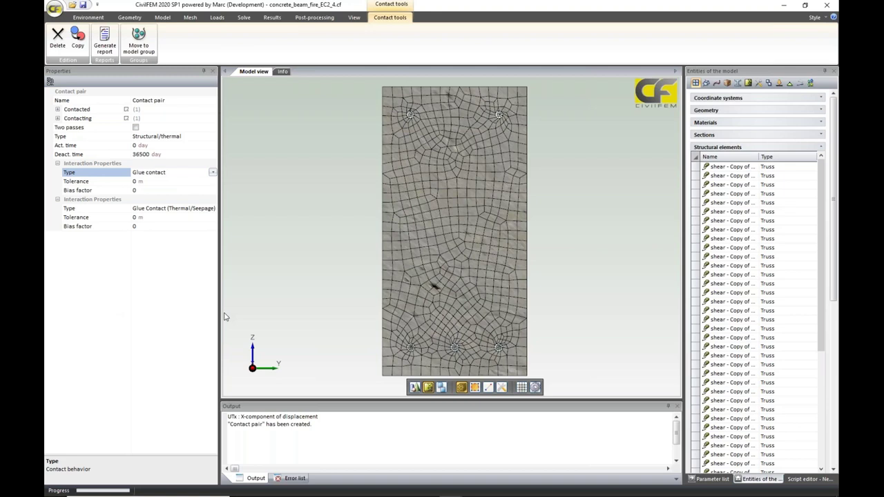
left_click(57, 40)
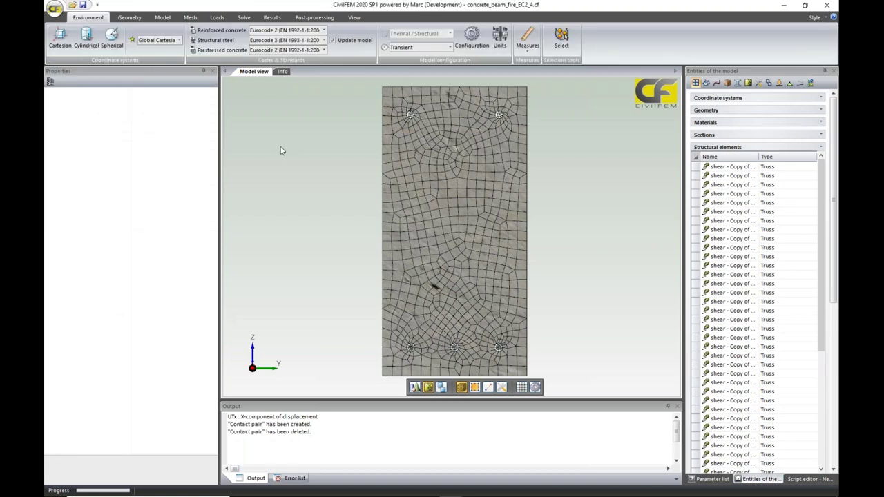
- Hide the concrete beam and select one of the shear stirrups in the exposed reinforcement cage
left_click(499, 216)
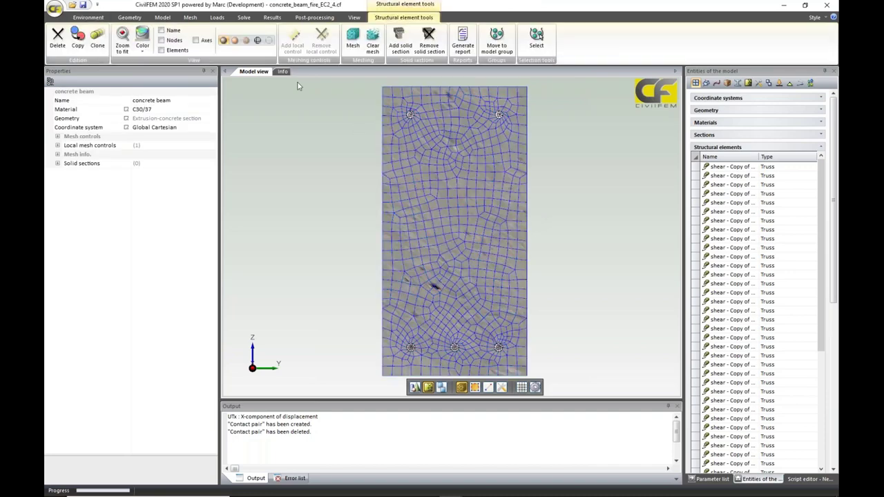
left_click(268, 40)
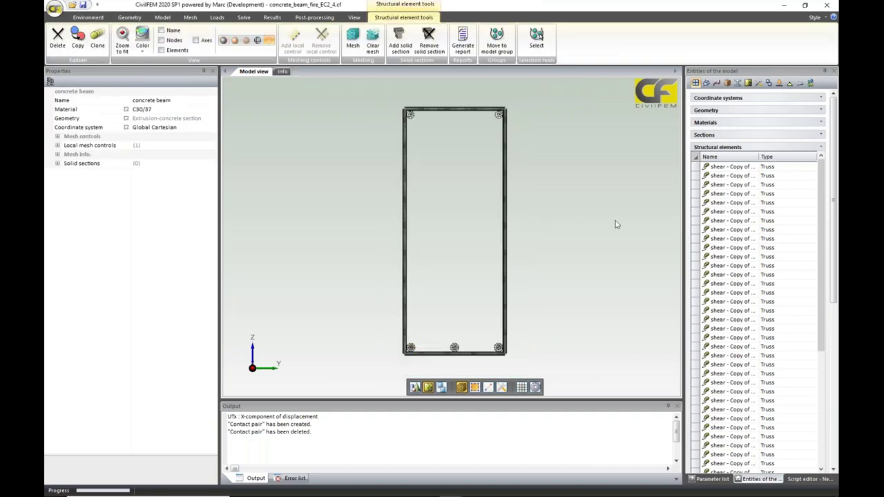
middle_click_drag(587, 231, 475, 240)
left_click(476, 240)
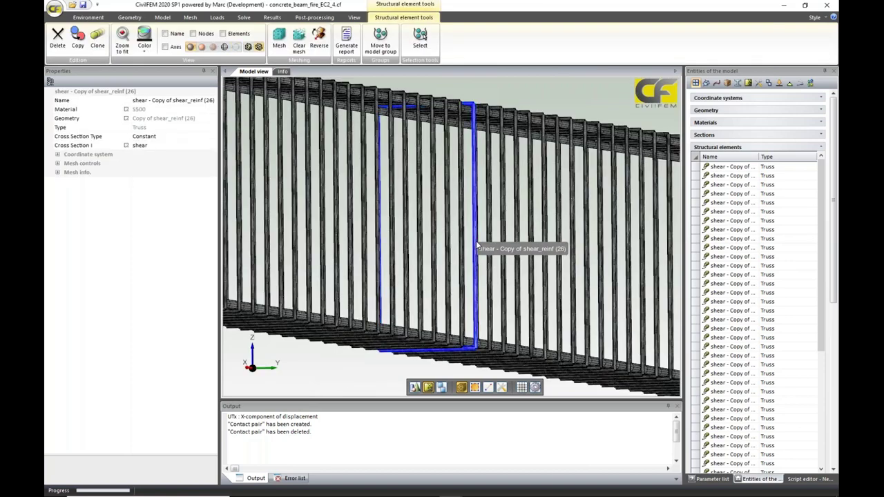
- Examine the shear stirrups and longitudinal bars of the reinforcement cage from both sides and up close
scroll(475, 240, "up", 4)
scroll(476, 242, "down", 5)
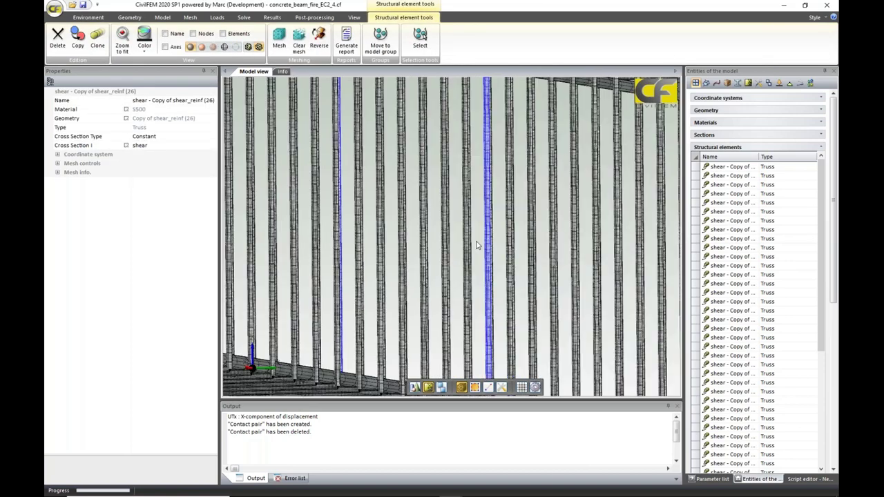
scroll(476, 244, "down", 2)
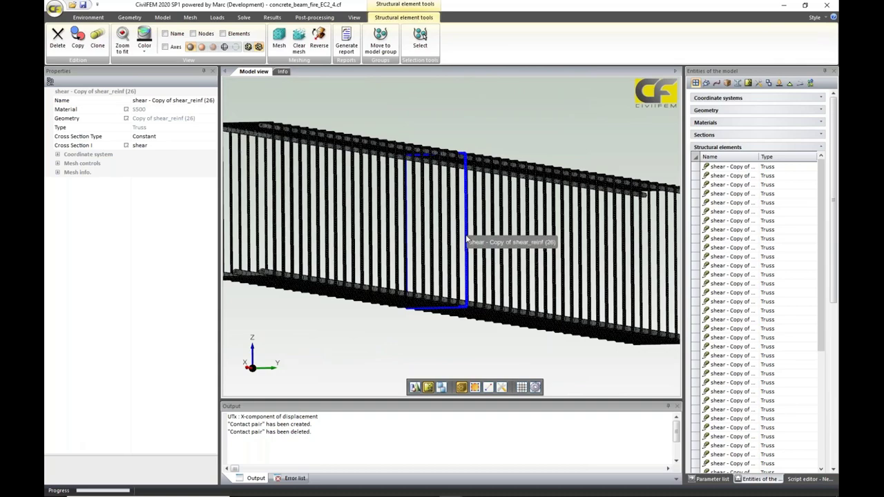
scroll(467, 239, "up", 2)
middle_click_drag(461, 254, 404, 245)
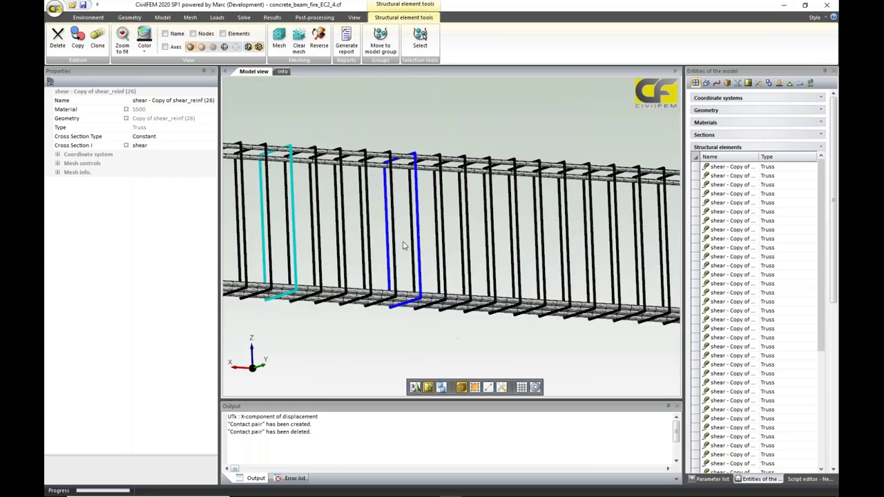
scroll(483, 290, "down", 2)
scroll(537, 347, "up", 2)
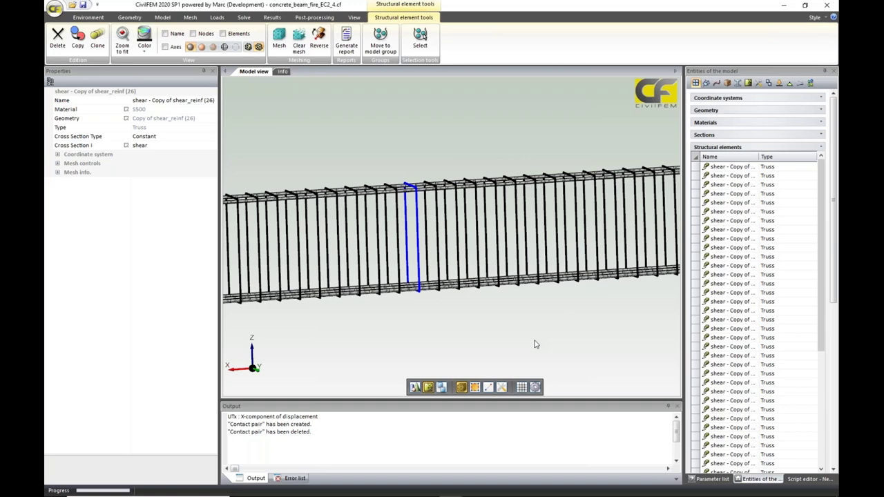
scroll(461, 243, "up", 5)
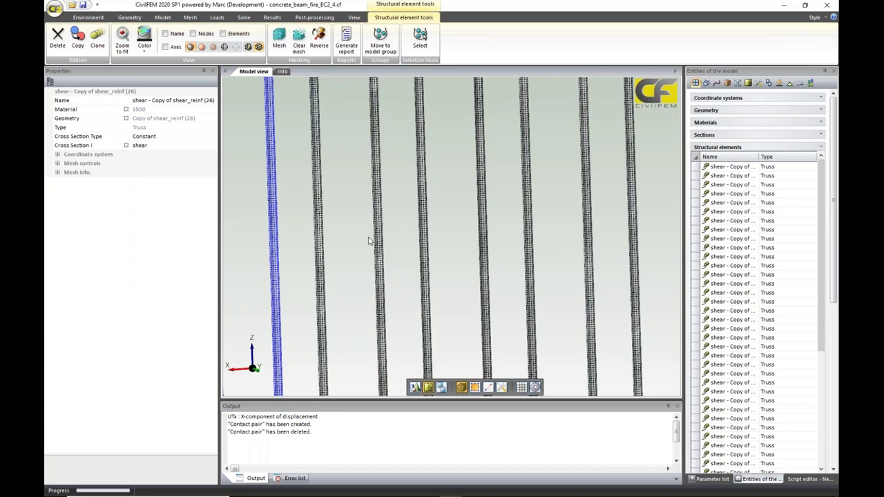
- Select the adjacent shear stirrup and review the material, cross-section and mesh tools available for the truss reinforcement
left_click(376, 178)
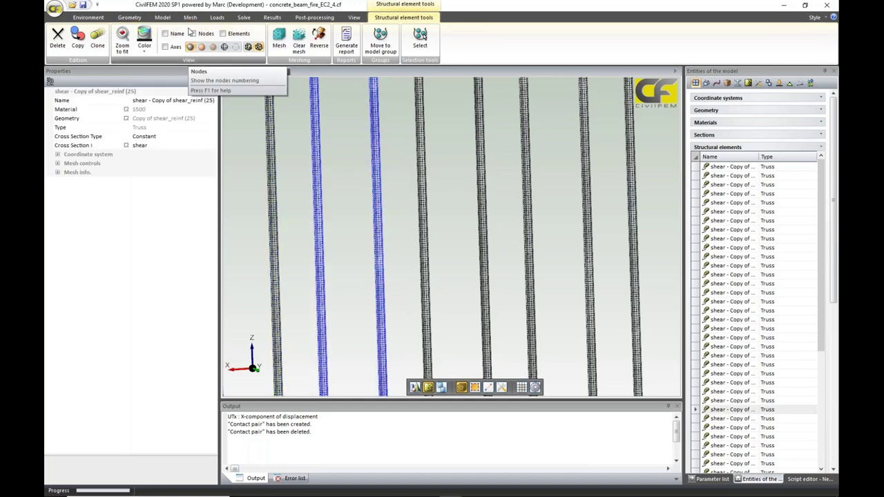
left_click(166, 19)
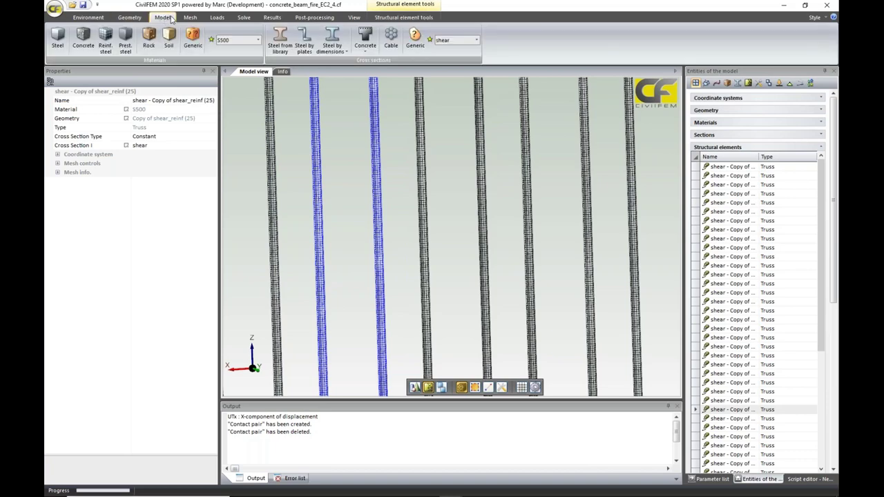
left_click(190, 17)
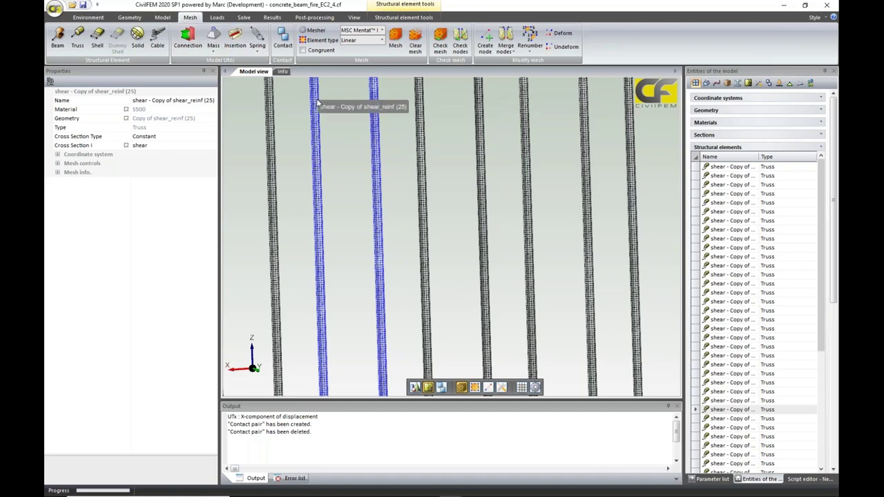
scroll(297, 145, "down", 1)
scroll(296, 145, "down", 5)
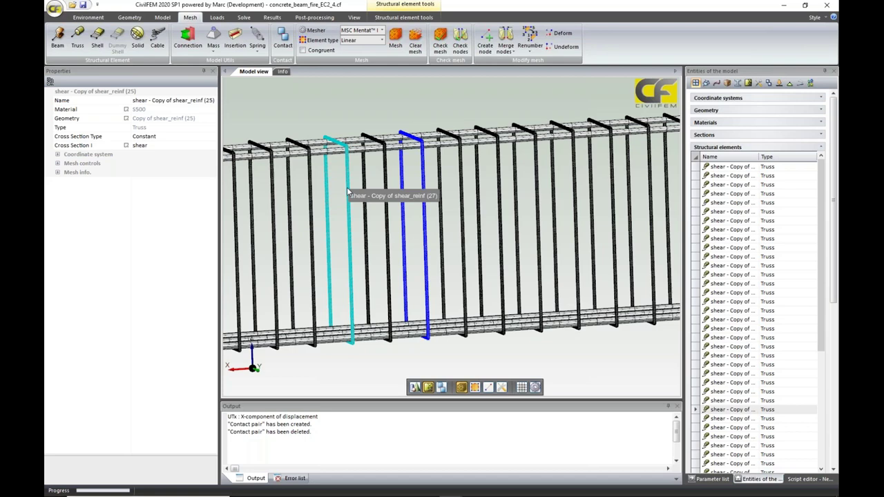
- Deselect the shear stirrup and inspect the reinforcement cage up close and along its length
left_click(423, 112)
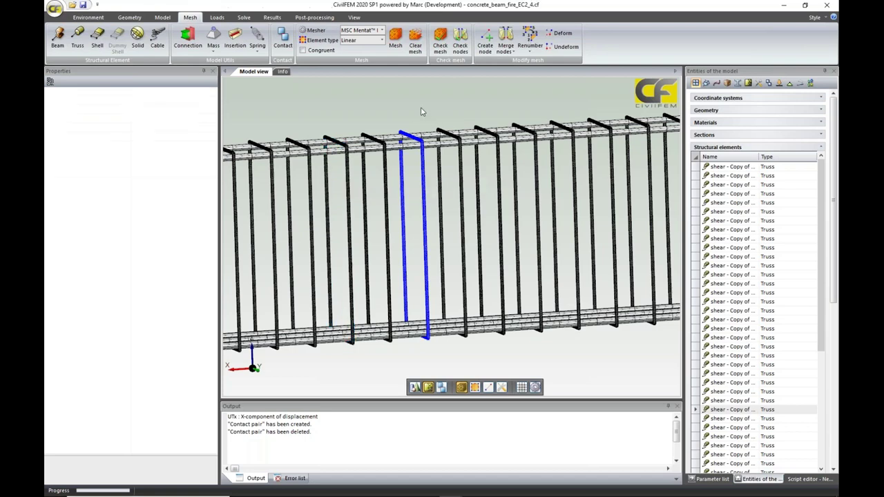
scroll(421, 113, "down", 2)
scroll(397, 179, "up", 5)
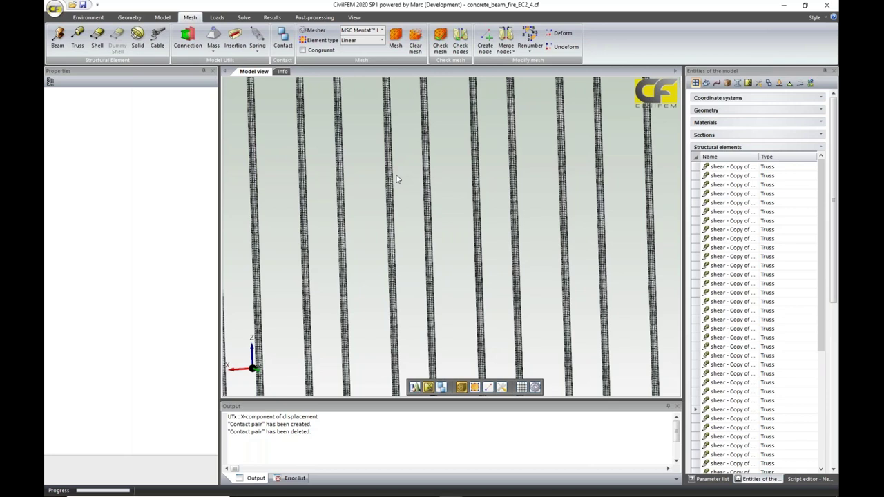
middle_click_drag(423, 165, 425, 169)
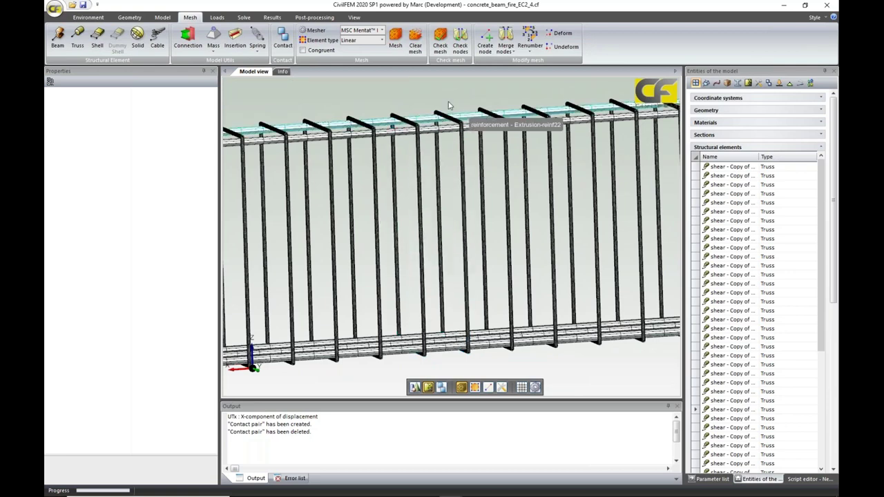
scroll(453, 110, "down", 3)
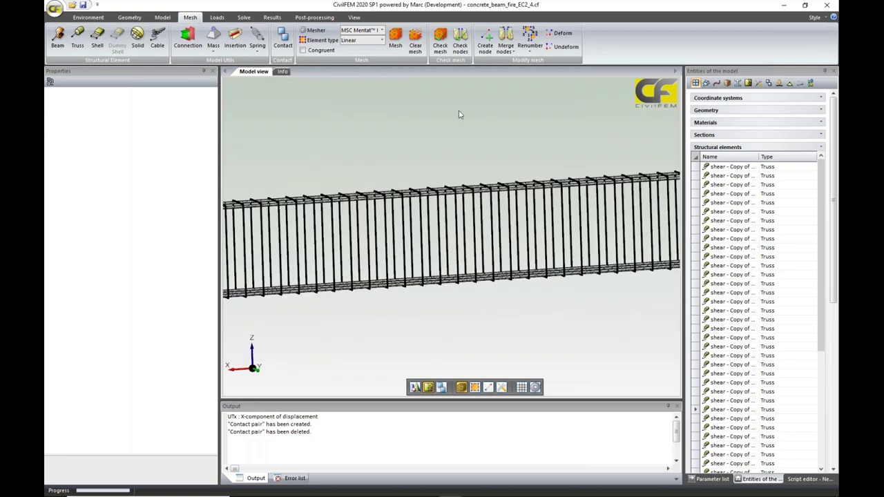
- List the load cases in ascending order of time and show the properties of the structural loads case
left_click(809, 150)
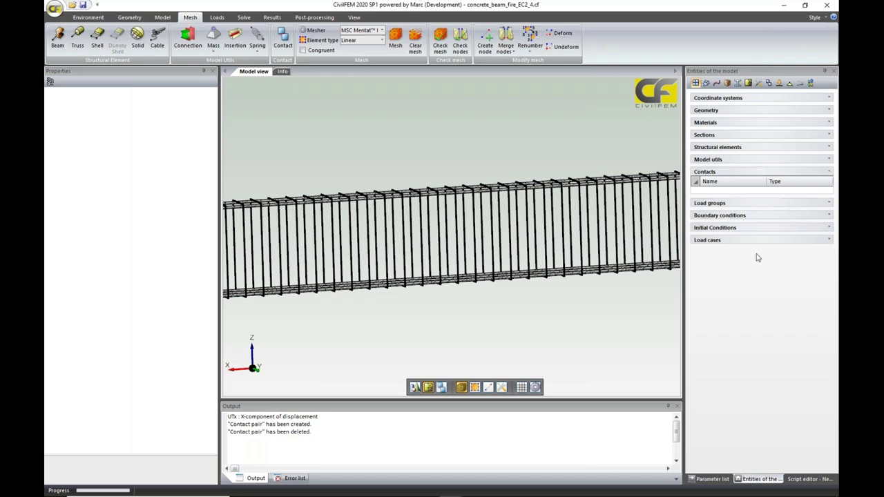
left_click(707, 242)
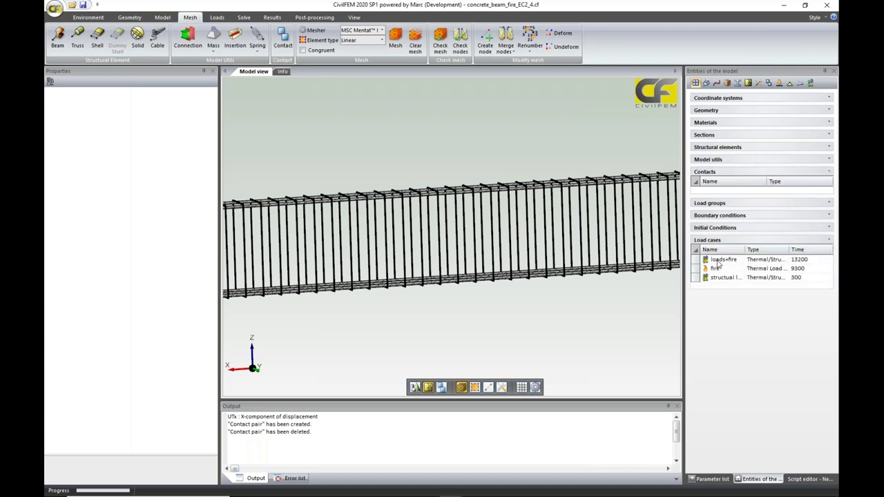
left_click(797, 251)
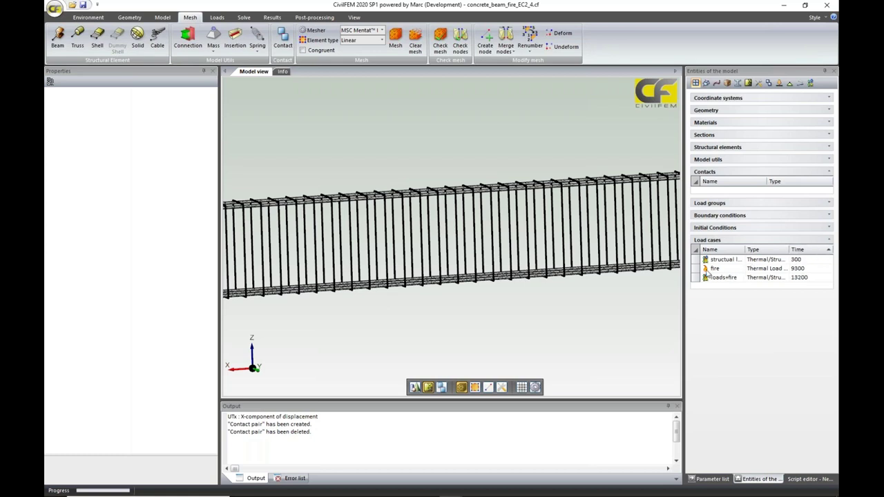
left_click(720, 260)
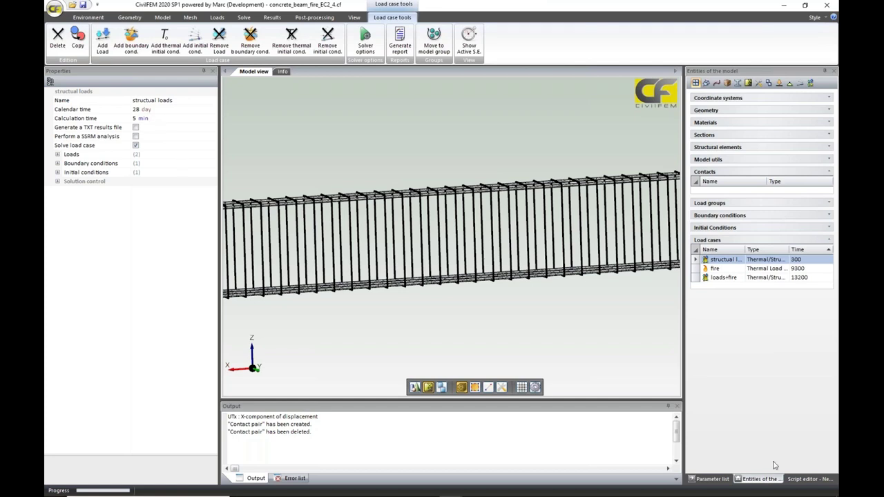
- Review the temperature table of the fire boundary condition as values and as a chart, then close it without saving changes
left_click(711, 215)
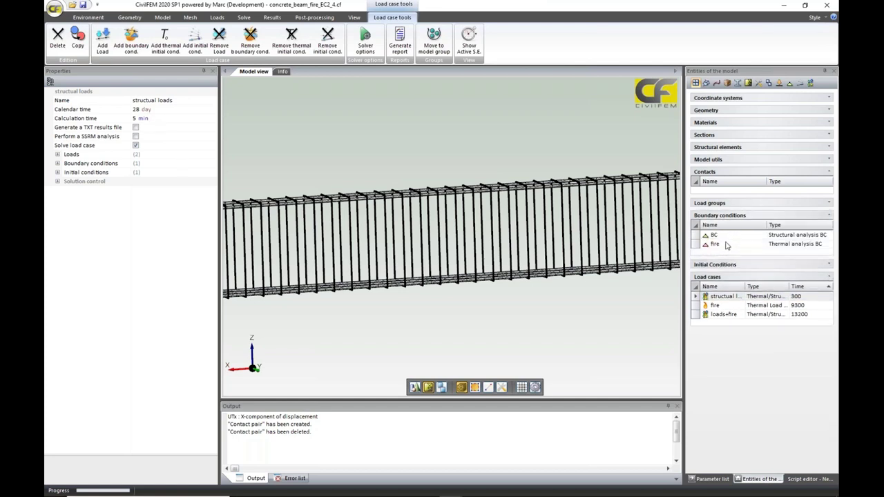
left_click(715, 243)
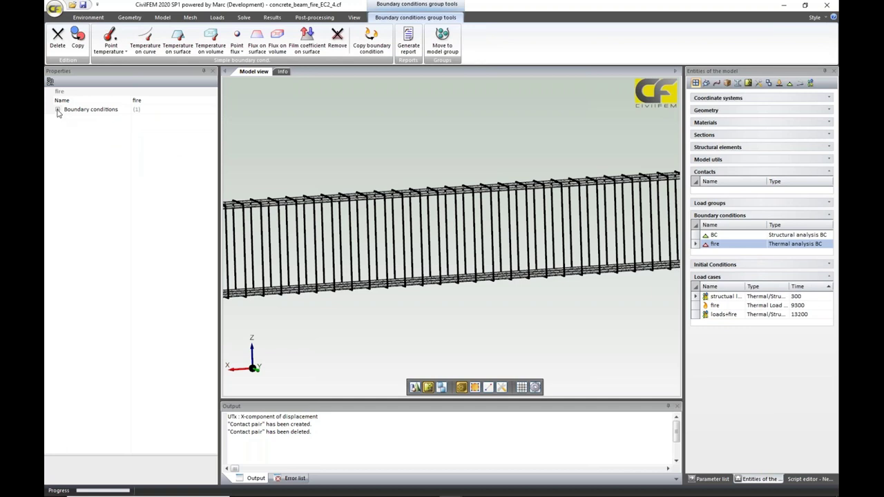
left_click(58, 110)
left_click(212, 155)
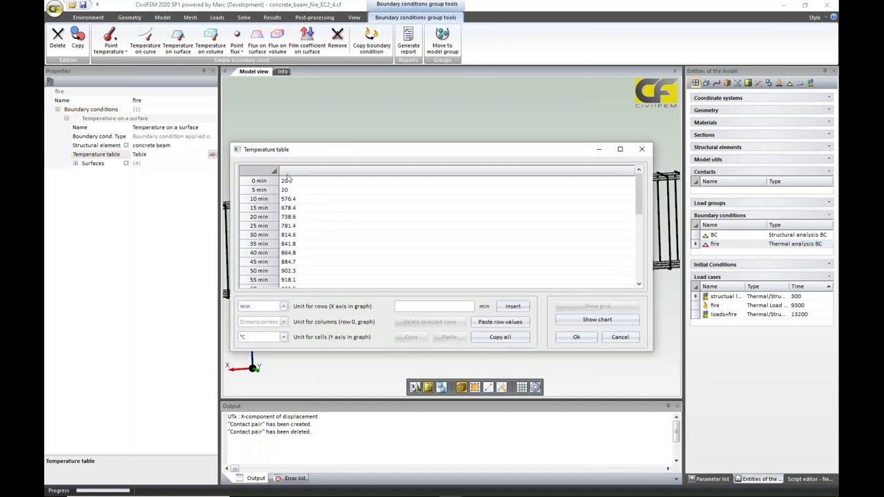
left_click(598, 321)
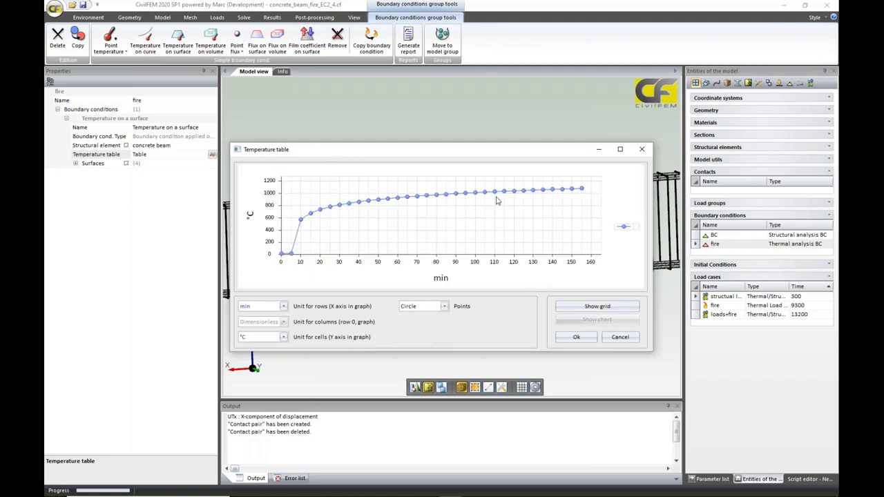
mouse_move(563, 196)
mouse_move(577, 264)
mouse_move(290, 255)
left_click(642, 150)
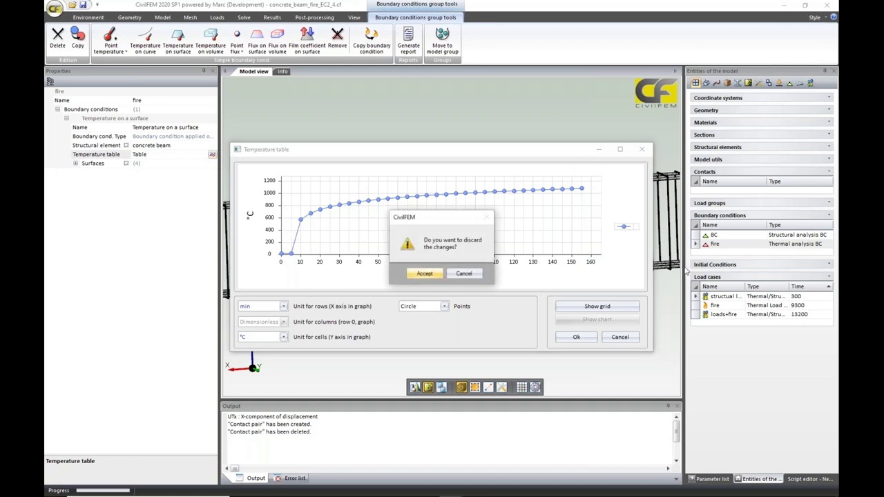
left_click(424, 273)
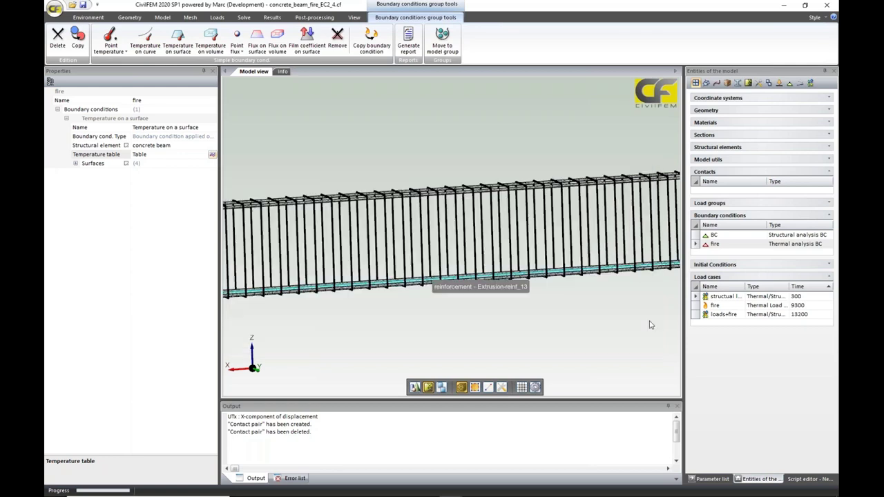
- Load the results file "structual loads_10.rcf" for the end of the structural loading
left_click(273, 18)
left_click(134, 40)
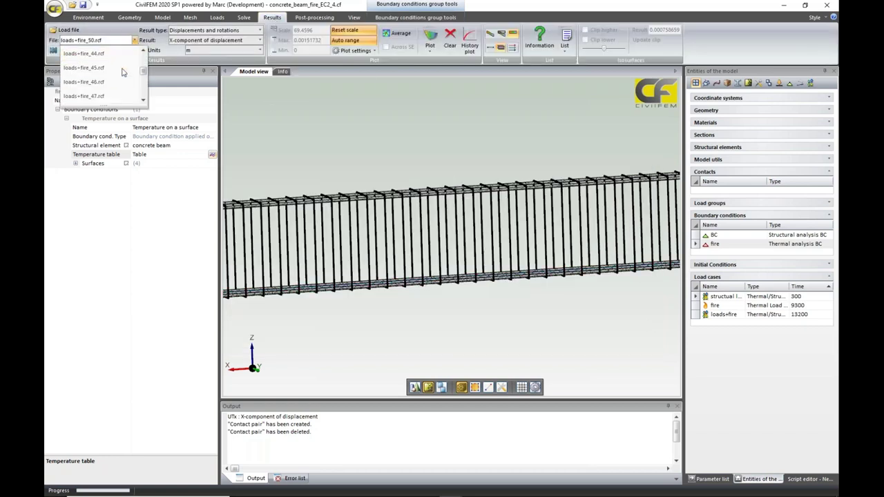
scroll(123, 72, "up", 8)
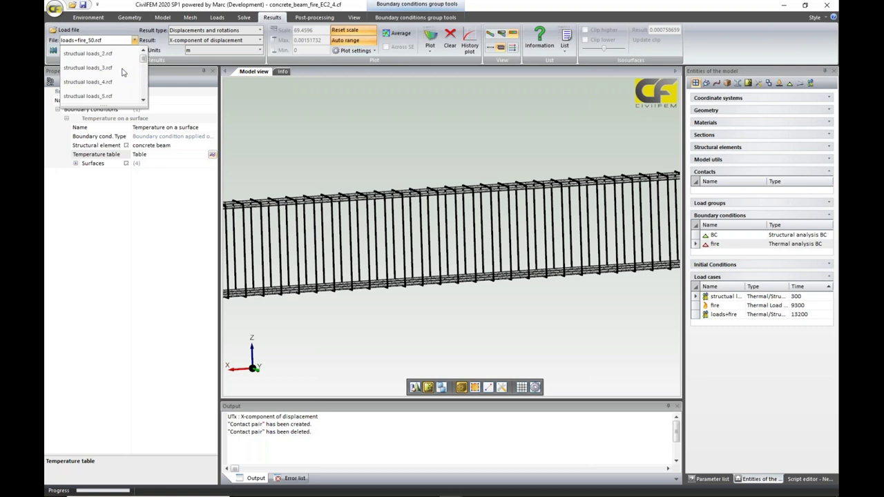
scroll(118, 76, "down", 2)
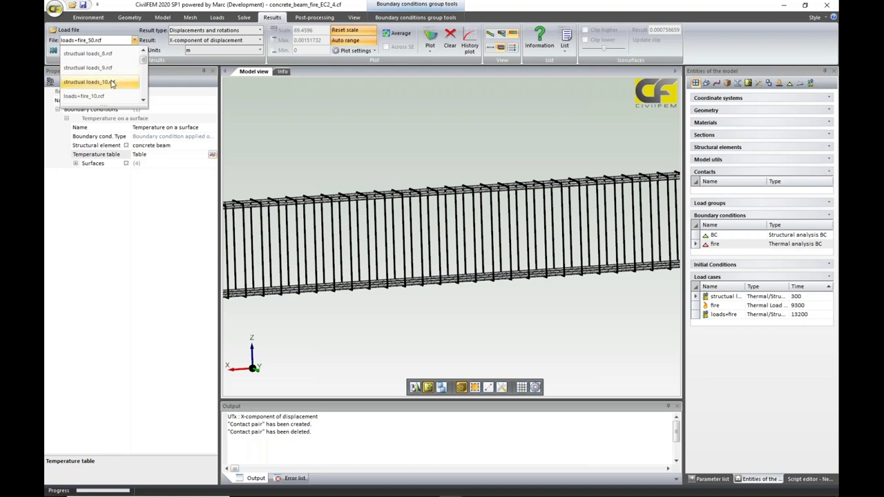
left_click(112, 83)
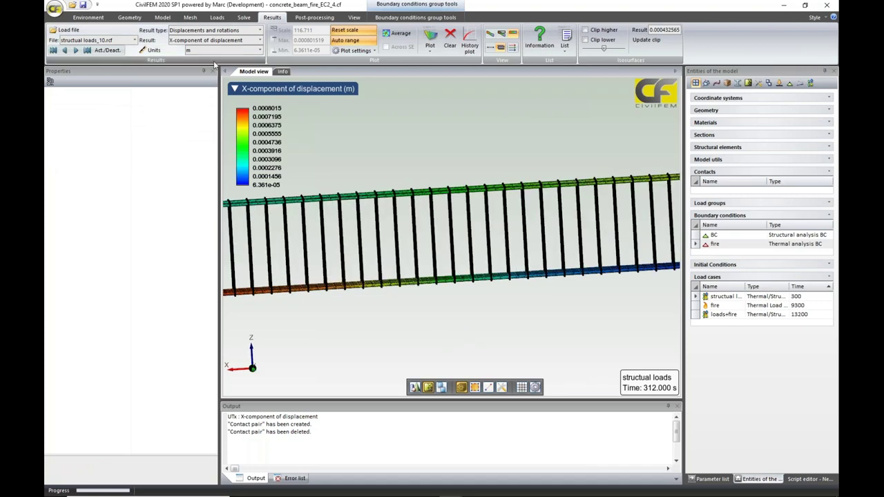
- Plot the von Mises equivalent stress on the reinforcement cage
left_click(260, 29)
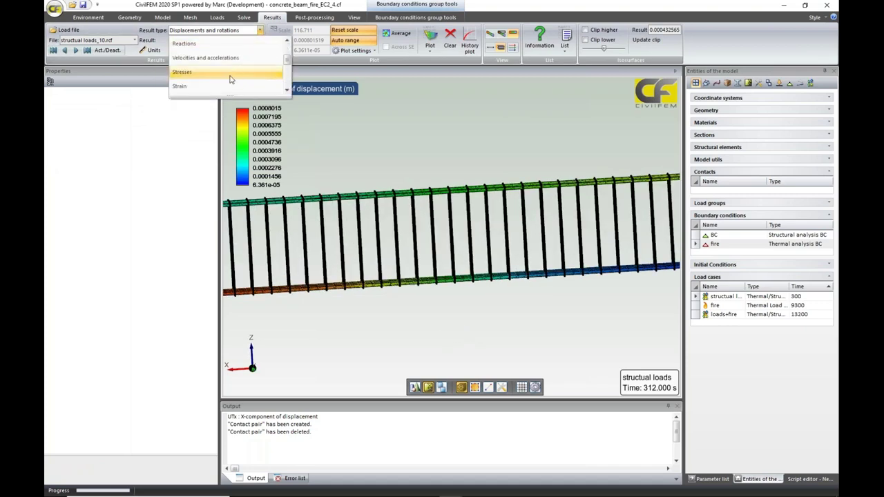
left_click(230, 74)
left_click(259, 40)
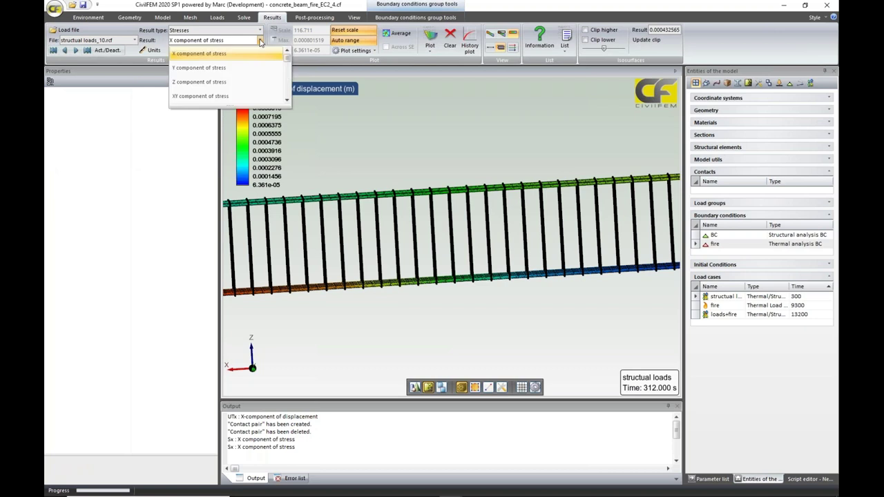
scroll(260, 41, "down", 2)
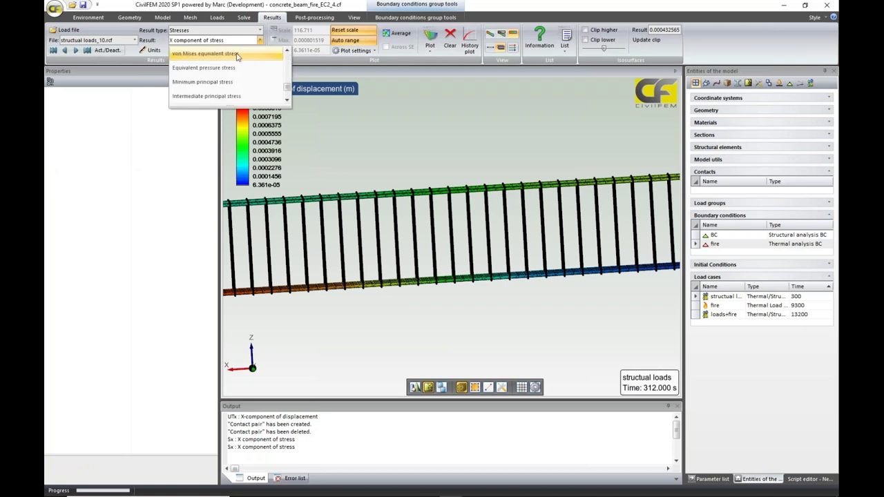
left_click(236, 55)
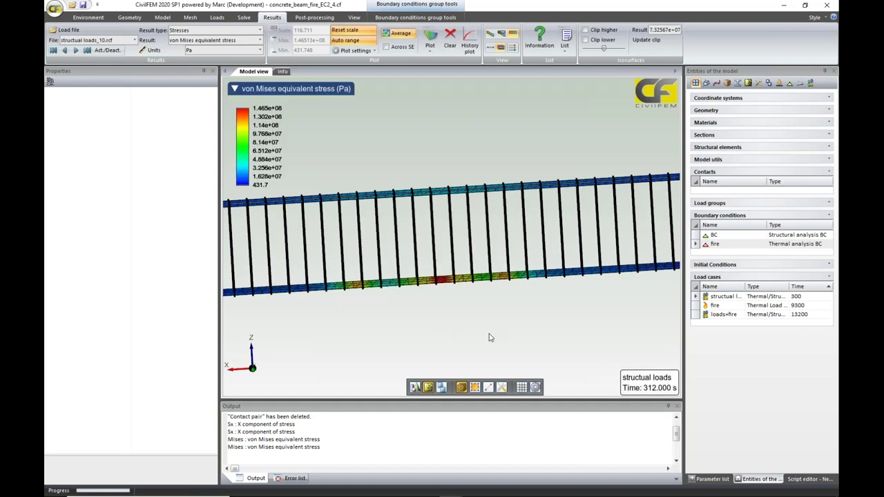
- Set the stress unit to MPa and replot the von Mises equivalent stress on the reinforcement
left_click(259, 50)
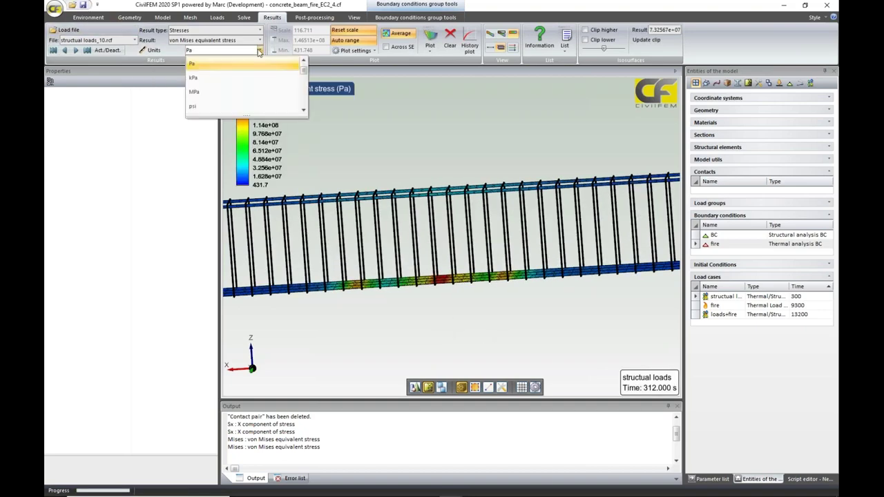
left_click(243, 91)
left_click(434, 34)
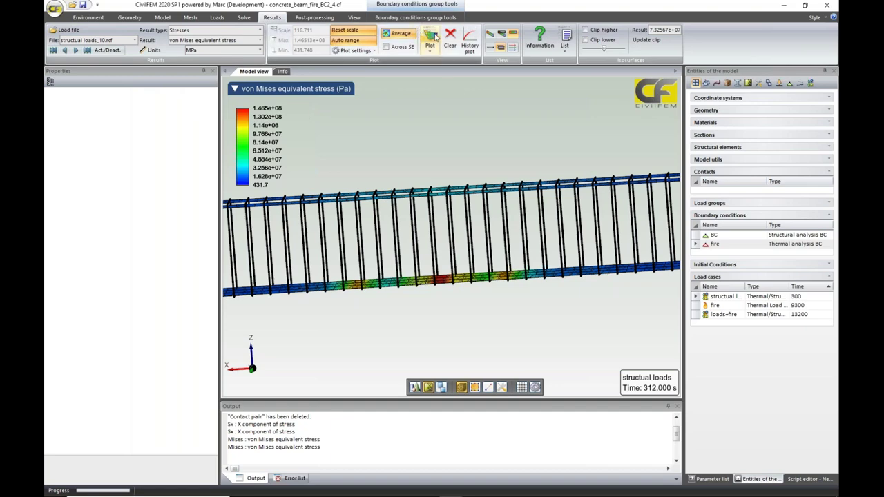
left_click(450, 84)
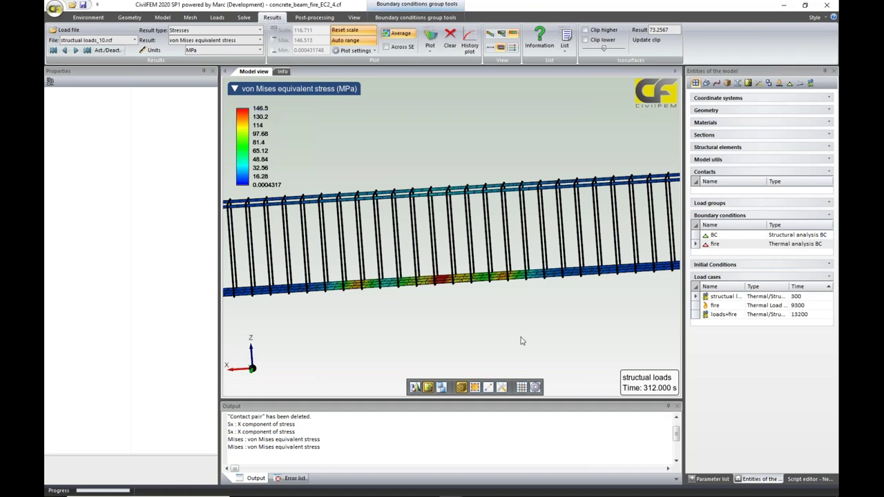
- Examine the von Mises stress distribution along the lower longitudinal bars, probing values at midspan and the neighbouring stress peaks
scroll(479, 327, "up", 3)
mouse_move(433, 327)
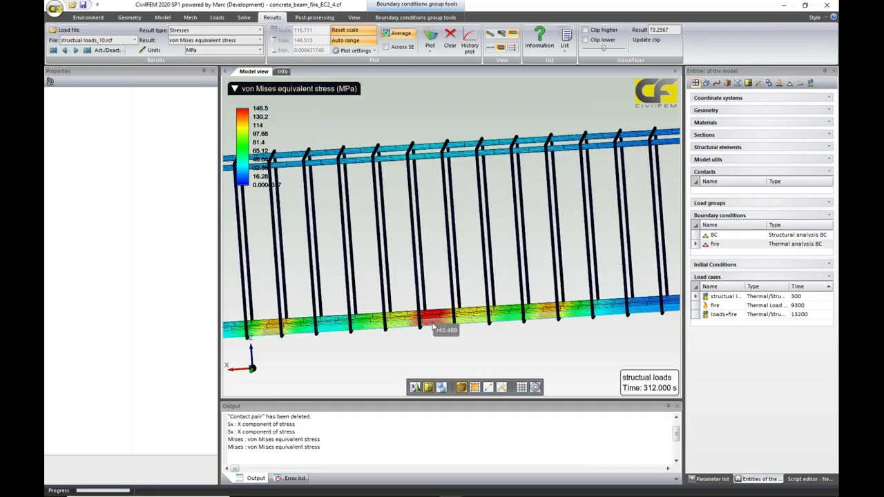
middle_click_drag(476, 357, 442, 331)
mouse_move(435, 327)
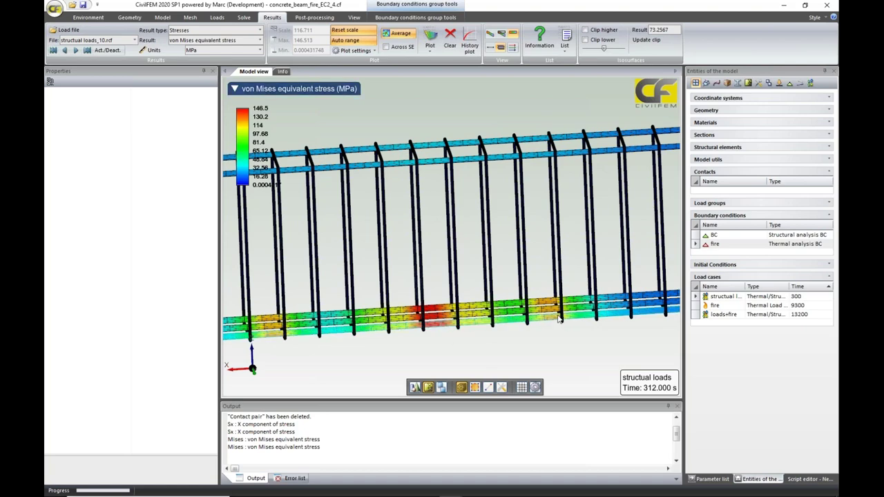
scroll(464, 360, "up", 2)
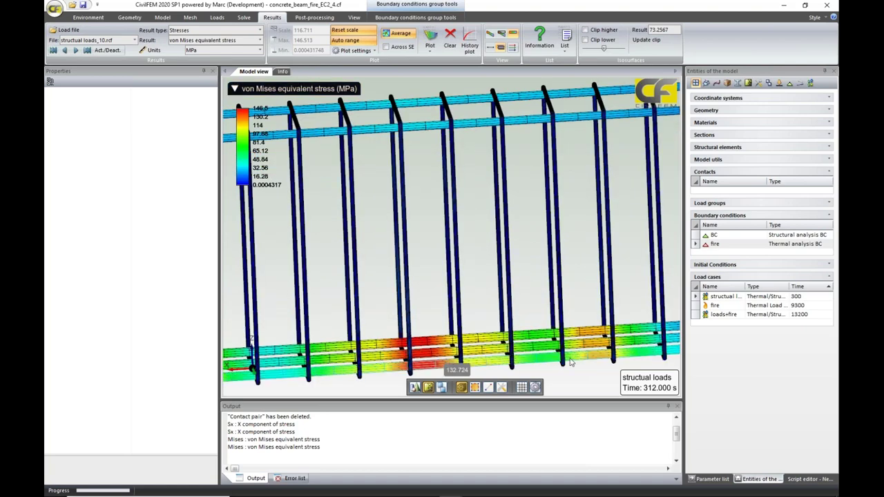
mouse_move(403, 352)
scroll(232, 347, "down", 2)
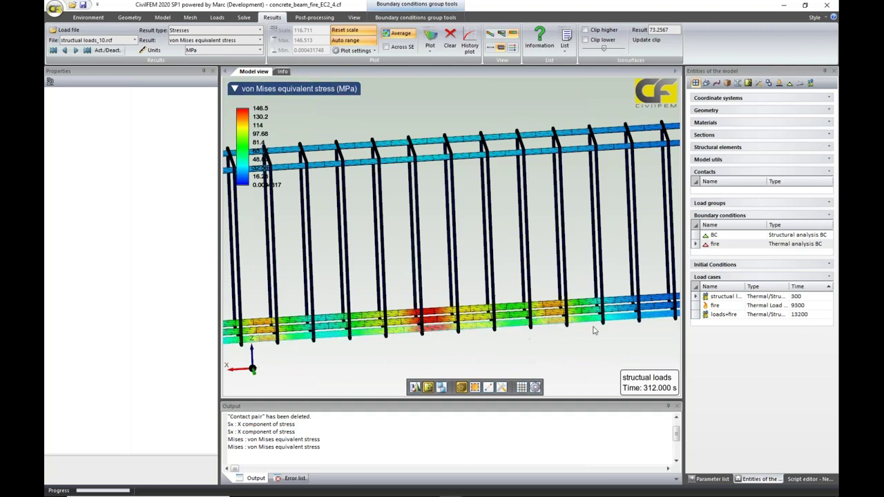
mouse_move(556, 328)
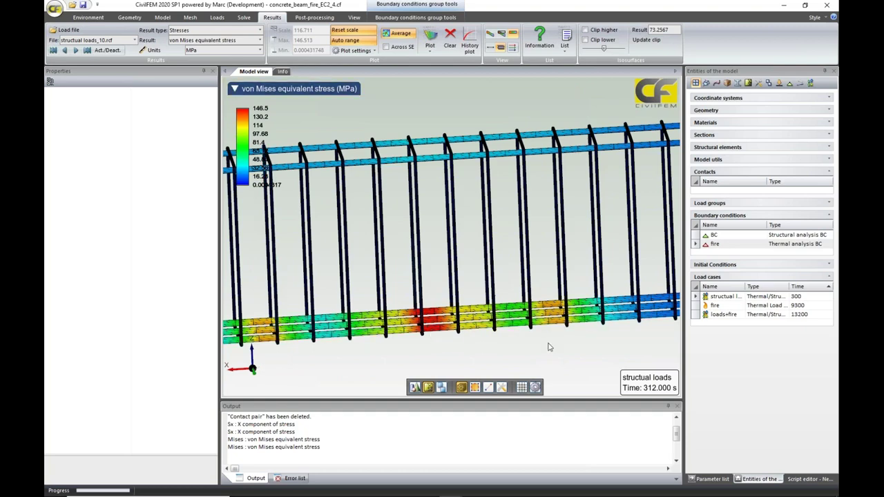
mouse_move(405, 314)
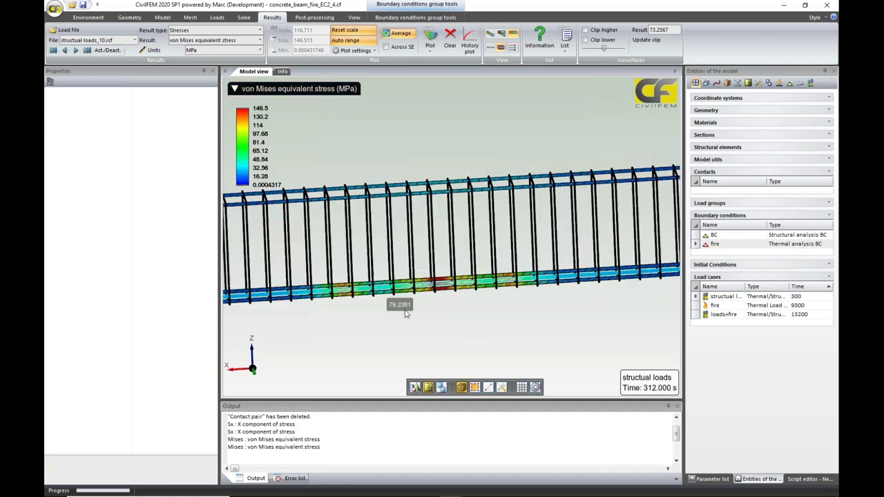
scroll(405, 313, "down", 4)
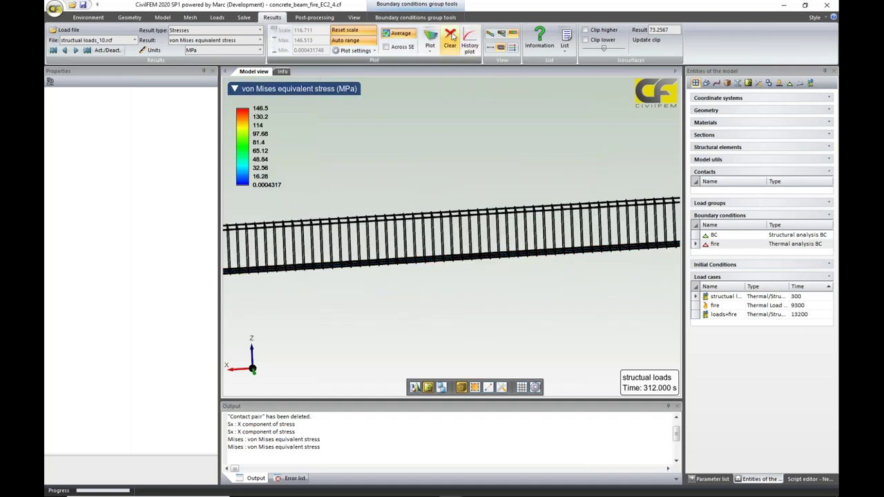
- Clear the stress plot, select all structural elements and display them, including the hidden concrete beam
left_click(707, 147)
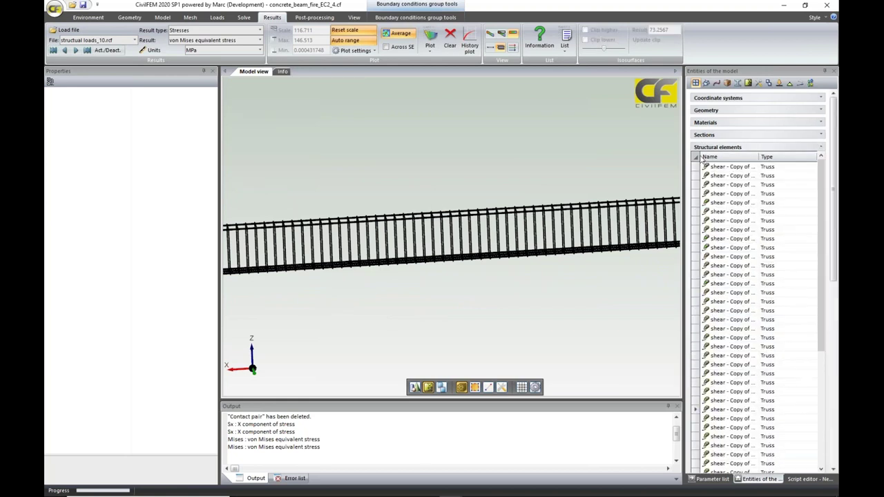
left_click(696, 156)
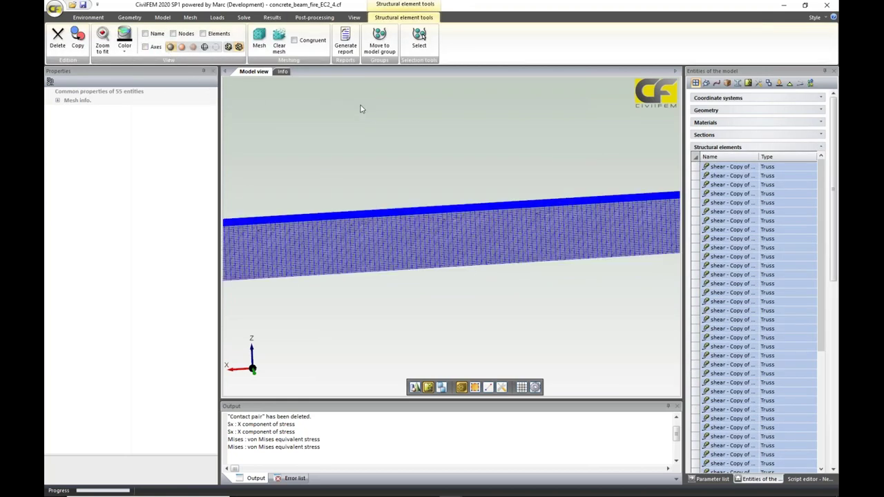
left_click(246, 18)
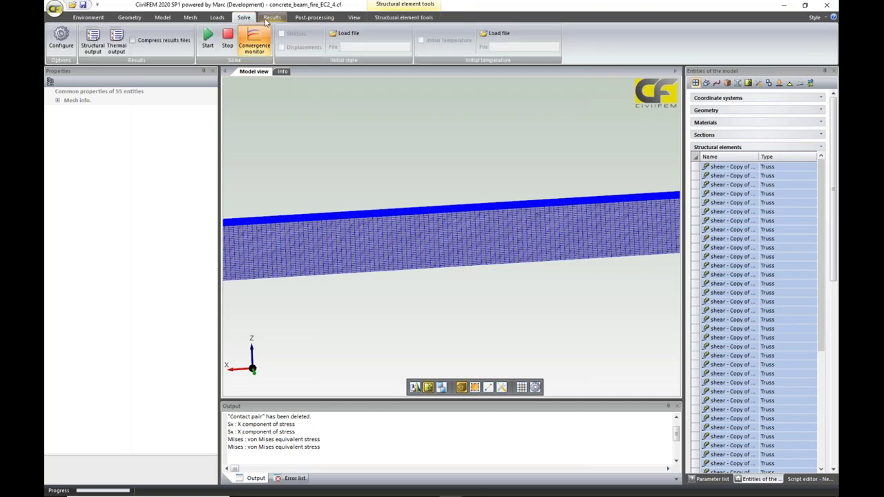
- Set the result type to Strain for the displayed structural elements
left_click(271, 17)
left_click(259, 30)
left_click(259, 32)
left_click(259, 32)
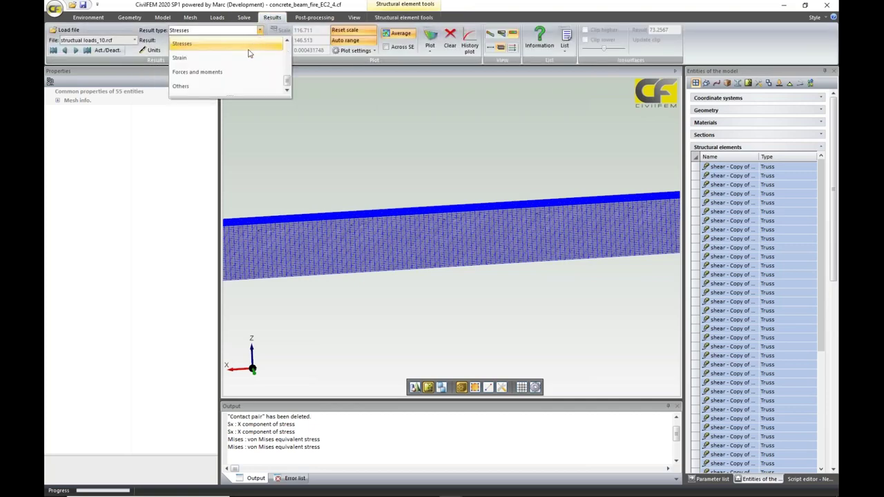
left_click(239, 58)
- Choose the X component of cracking strain as the result and plot it on the concrete beam
left_click(259, 40)
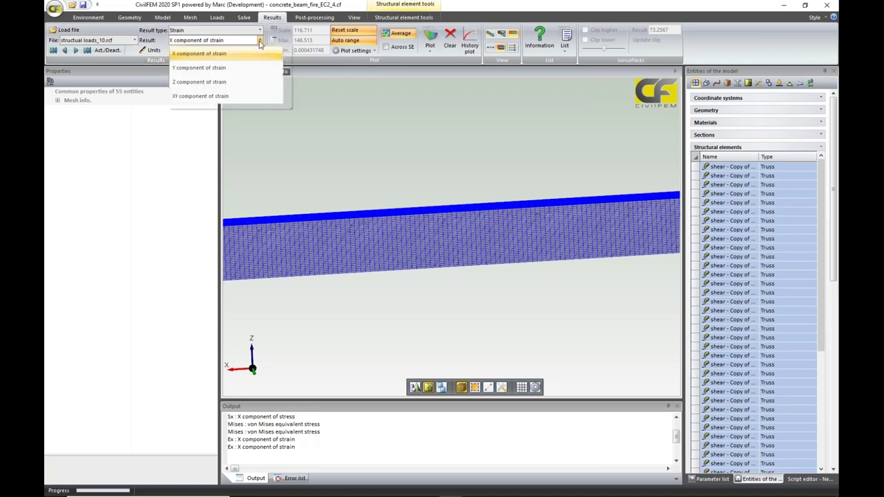
scroll(260, 43, "down", 1)
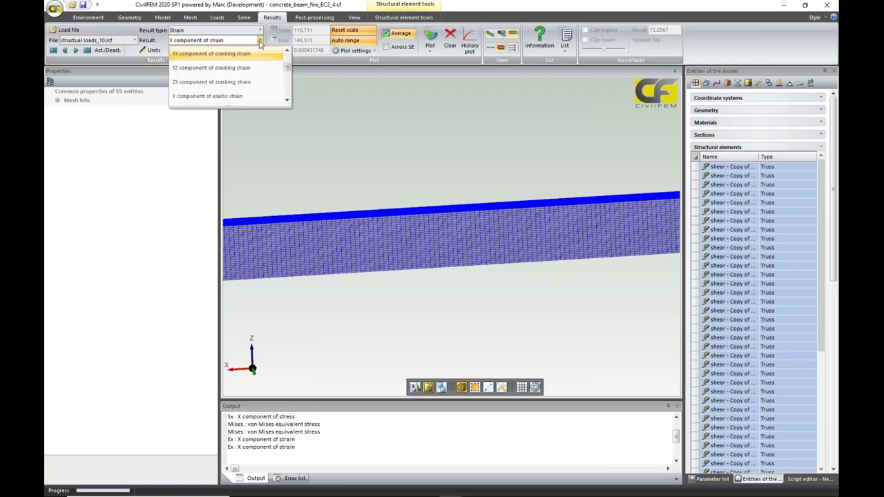
scroll(260, 43, "down", 2)
scroll(260, 43, "up", 5)
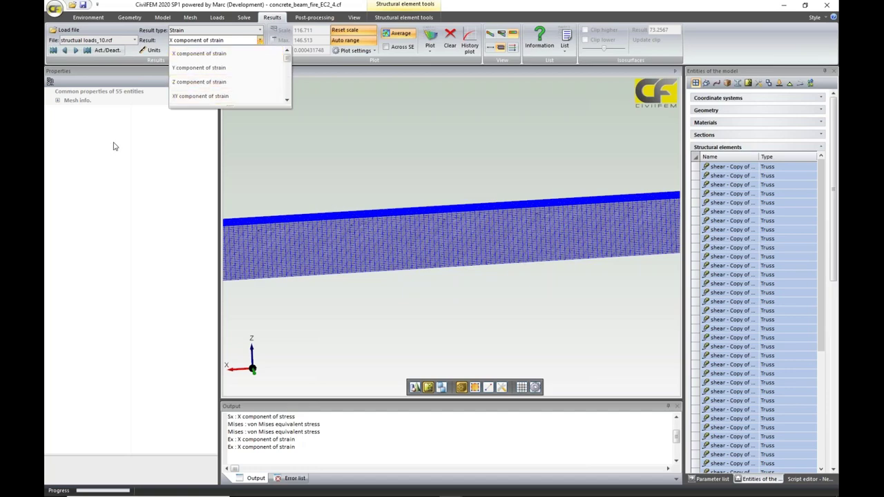
mouse_move(287, 58)
left_mouse_down()
mouse_move(287, 74)
mouse_move(289, 50)
left_mouse_up()
left_click(287, 51)
left_click(287, 51)
left_click(287, 51)
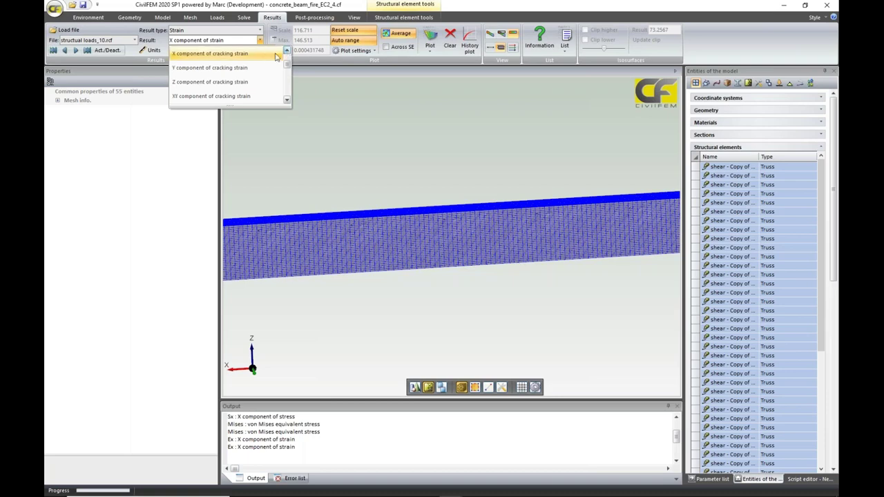
left_click(211, 53)
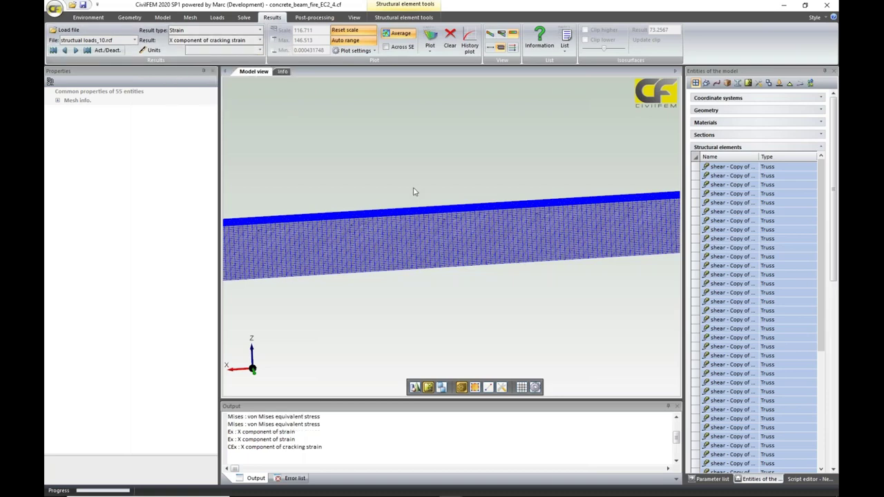
left_click(428, 34)
left_click(432, 70)
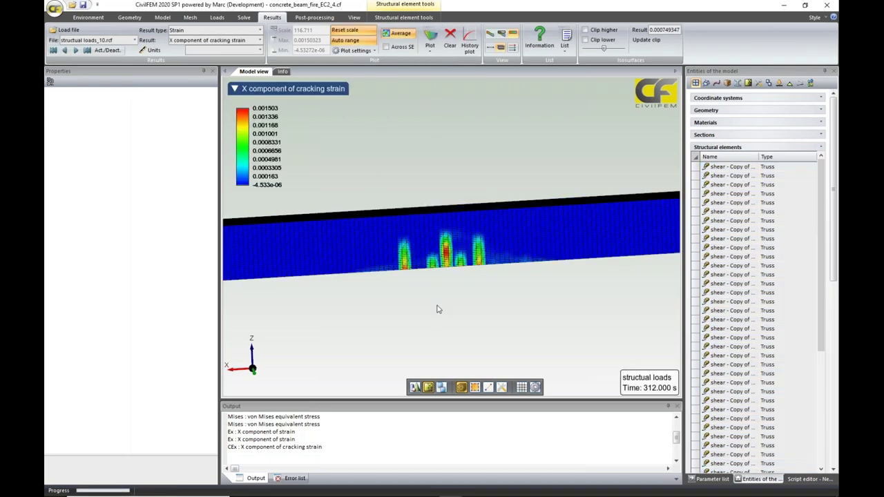
- Examine the cracking strain bands around midspan, probing the central peak and viewing the whole beam from its end
middle_click_drag(442, 320, 440, 302)
mouse_move(467, 267)
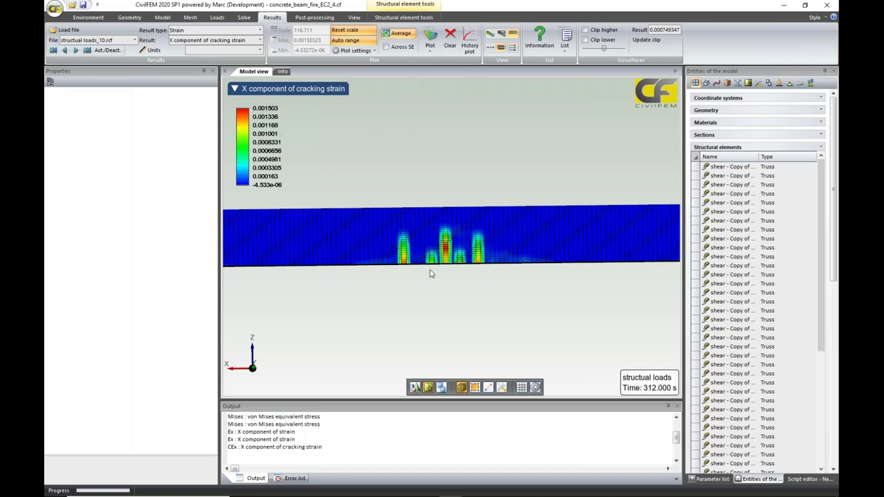
scroll(430, 274, "up", 5)
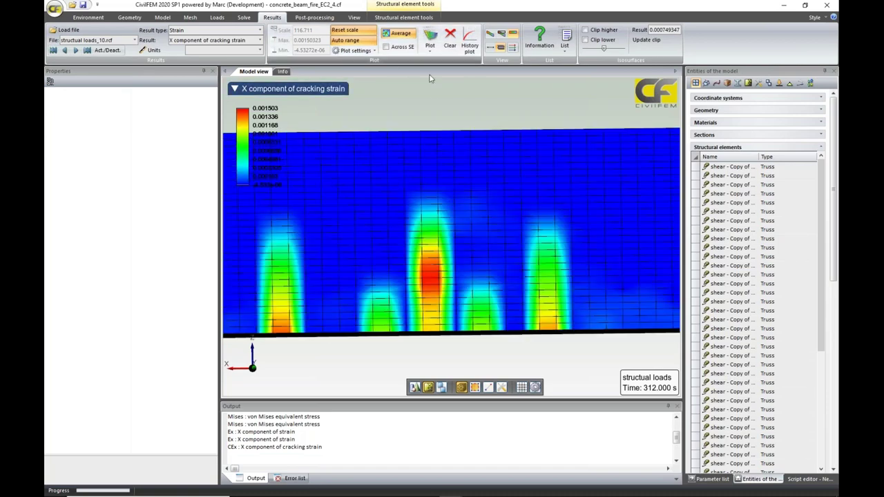
mouse_move(429, 276)
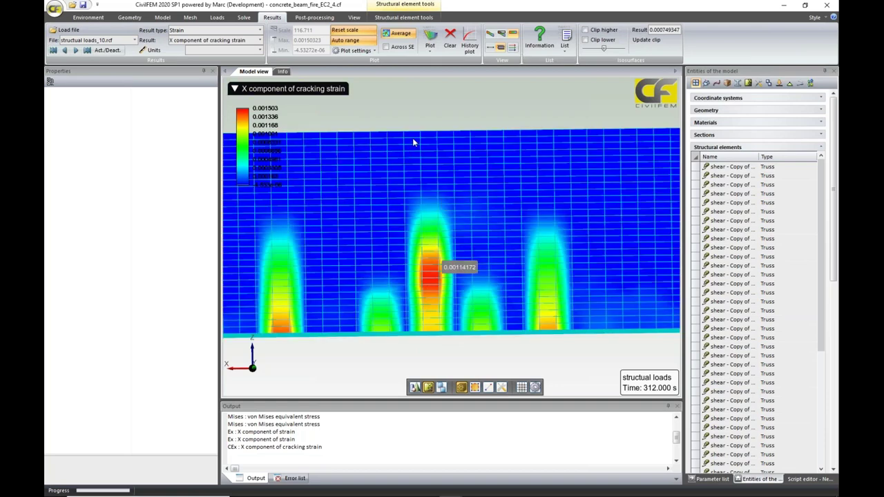
scroll(328, 123, "down", 1)
scroll(292, 112, "down", 1)
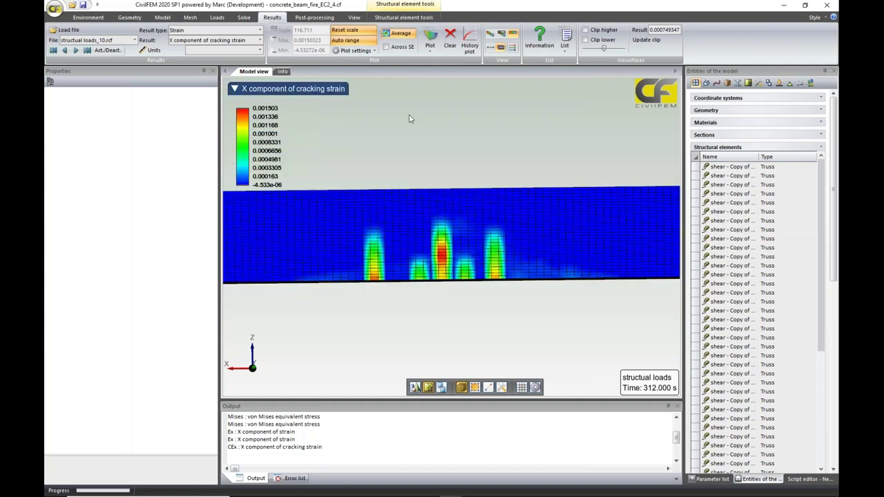
scroll(408, 118, "down", 2)
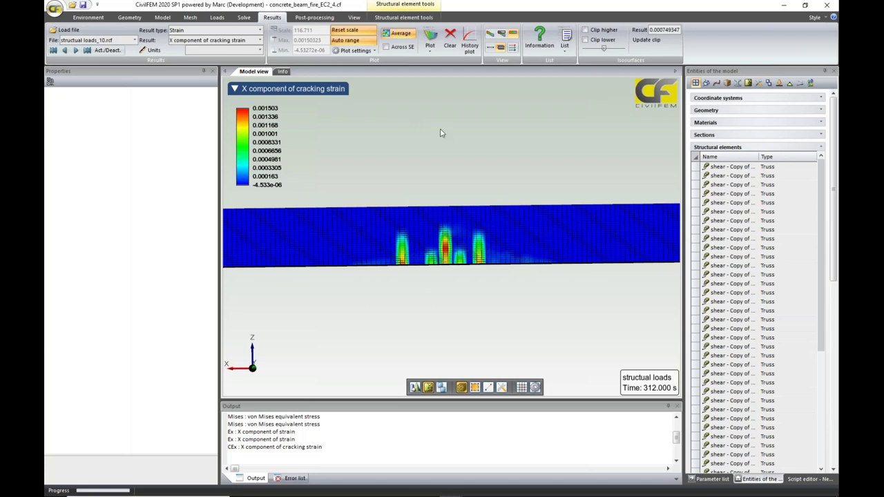
scroll(442, 133, "down", 2)
left_click_drag(473, 179, 482, 202)
scroll(477, 202, "up", 3)
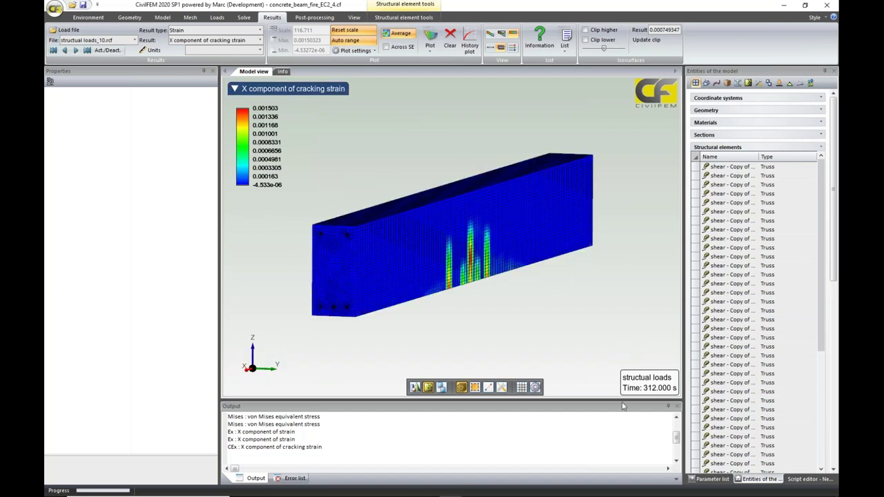
- Review the cracking parameters of the C30/37 concrete material and probe the cracking strain on the beam
left_click(709, 122)
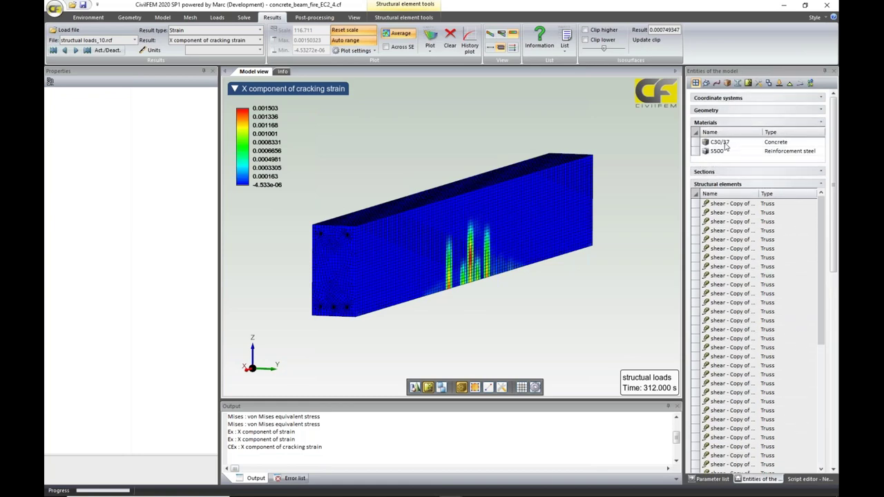
left_click(723, 143)
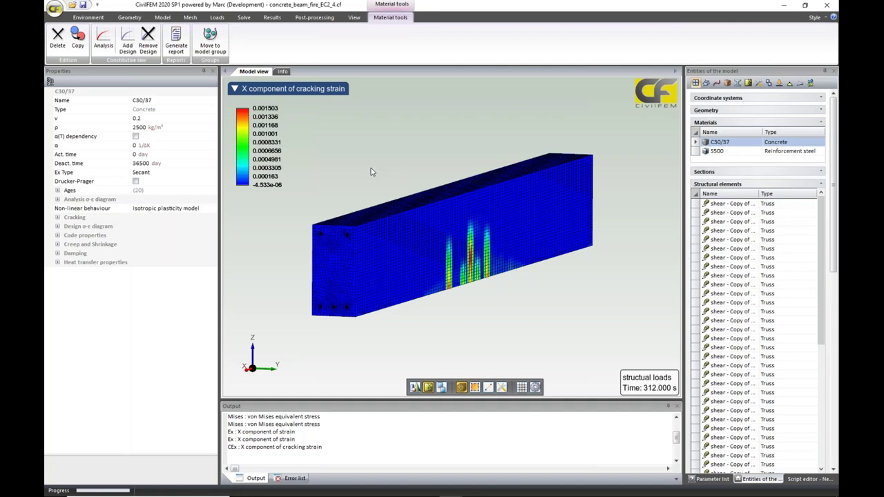
left_click(58, 218)
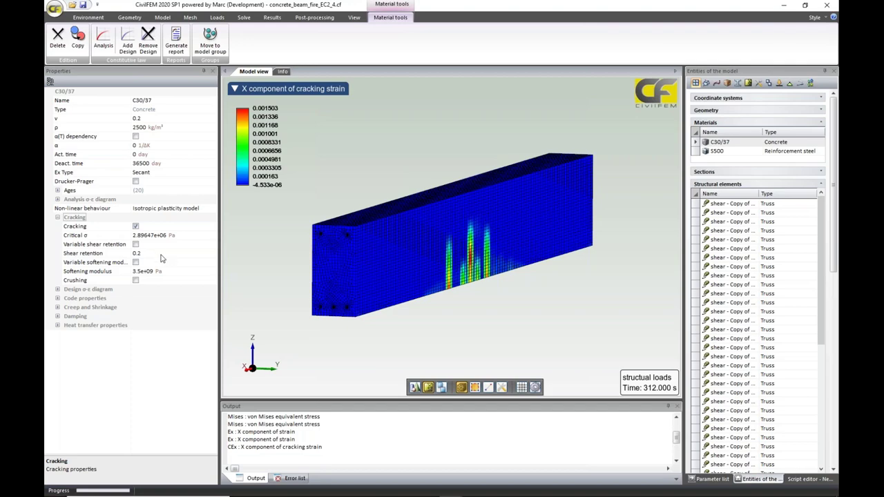
left_click(468, 268)
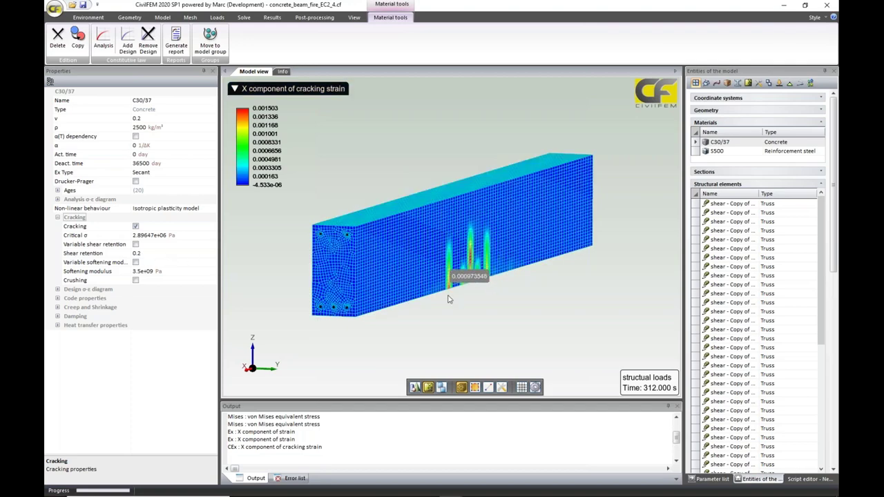
left_click(268, 304)
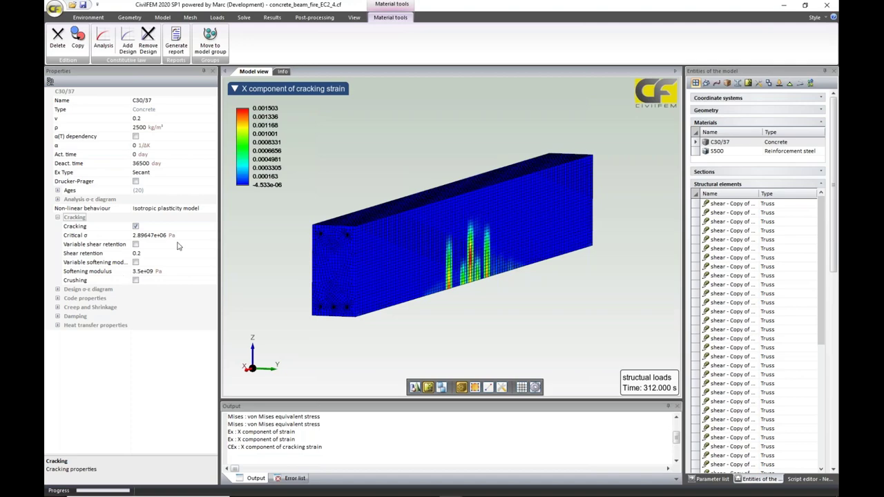
mouse_move(388, 272)
- Inspect the C30/37 concrete's temperature-dependent thermal conductivity Kt(T) as a table and as a chart
left_click(57, 325)
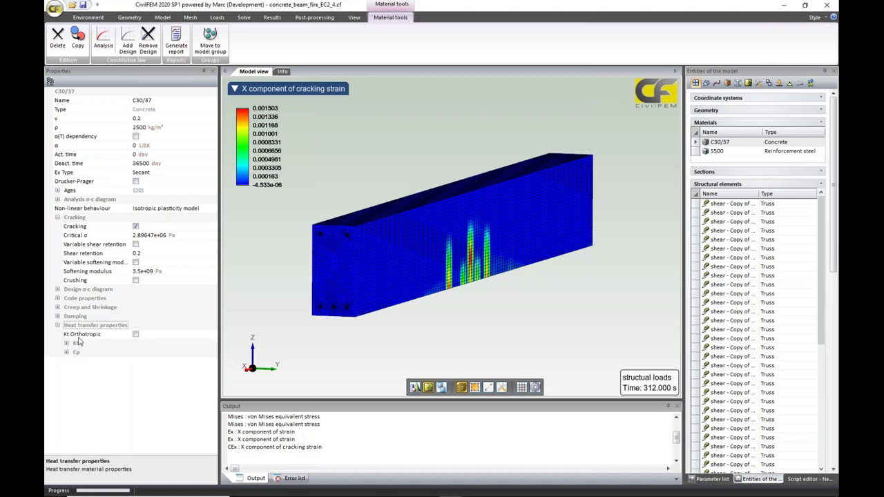
double_click(73, 343)
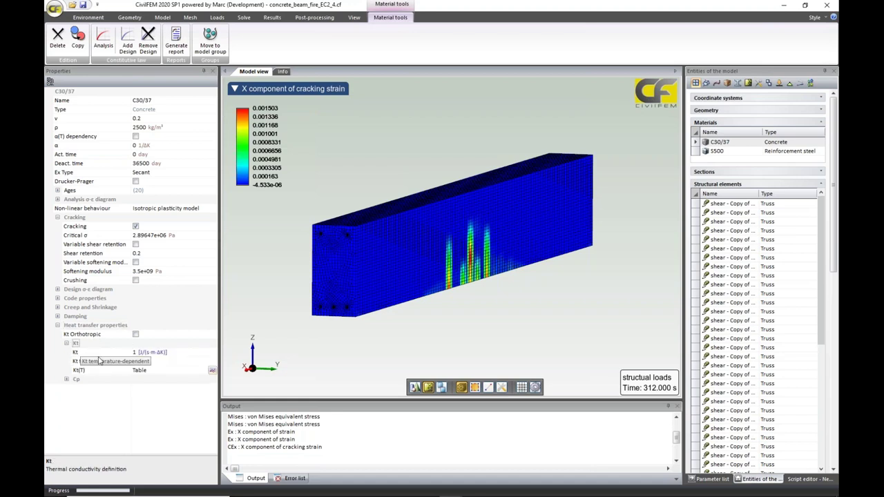
left_click(212, 370)
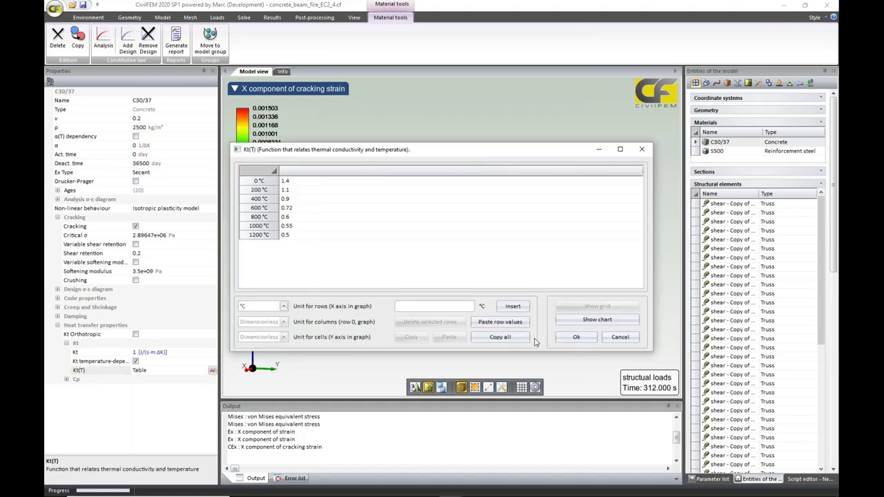
left_click(596, 319)
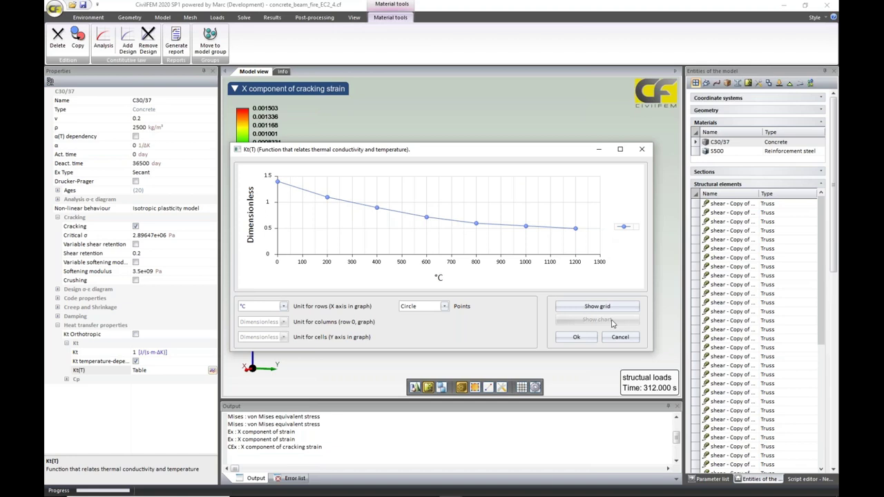
left_click(575, 337)
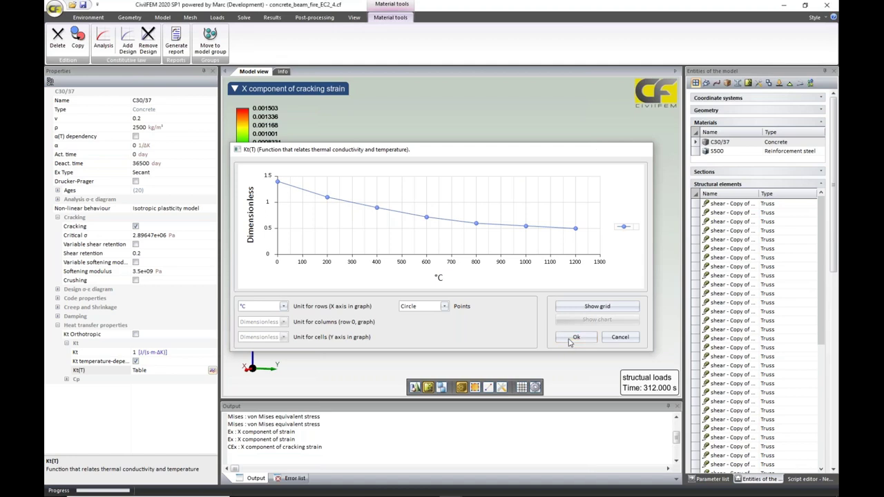
- Inspect the concrete's temperature-dependent specific heat Cp(T) as a table and as a chart
left_click(76, 380)
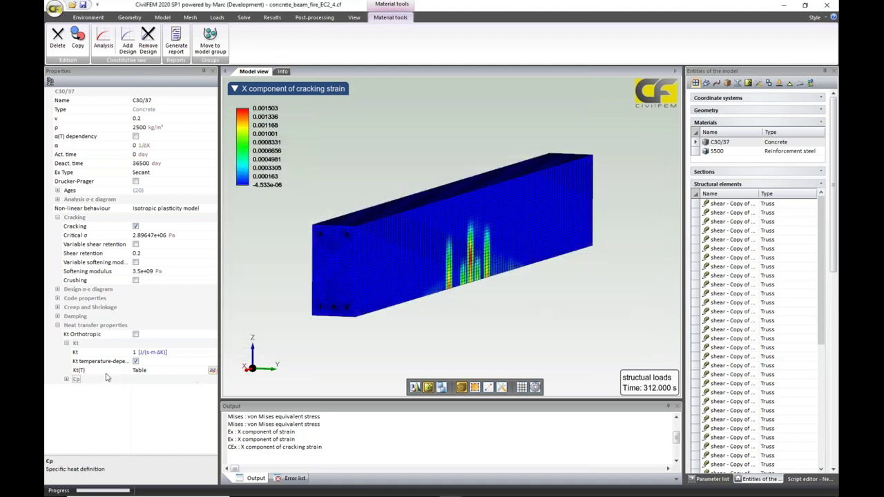
left_click(66, 380)
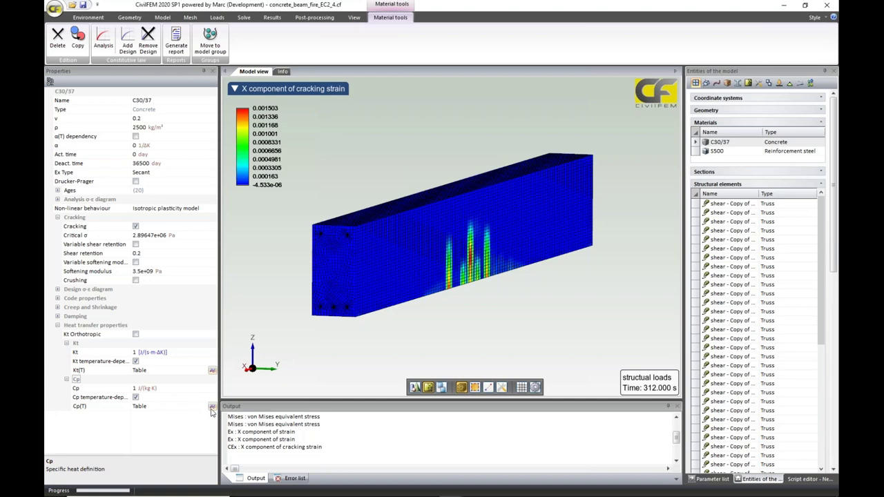
left_click(212, 407)
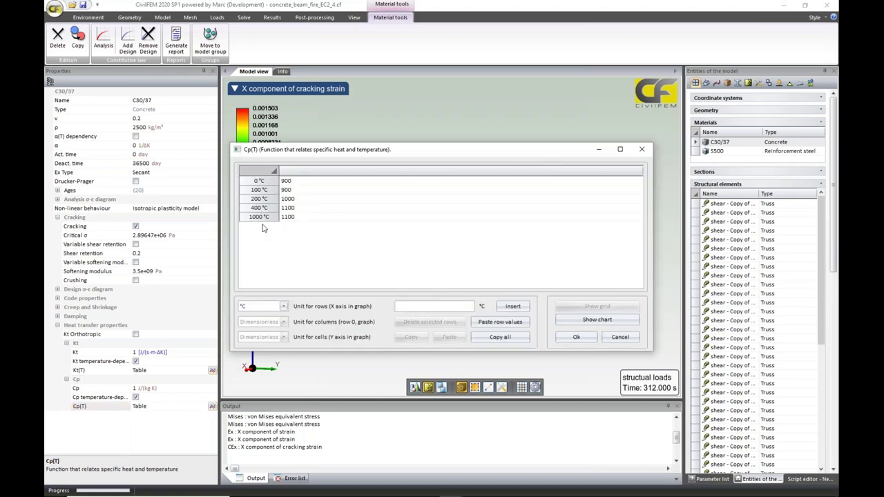
left_click(572, 322)
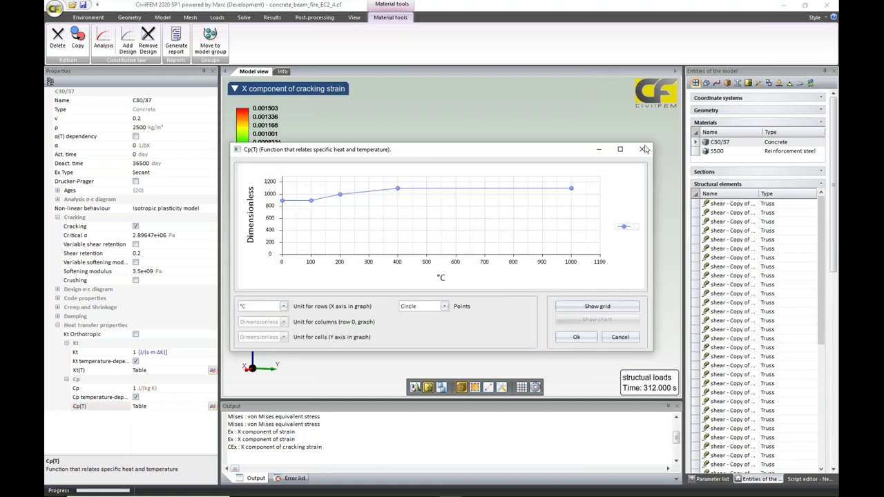
left_click(575, 337)
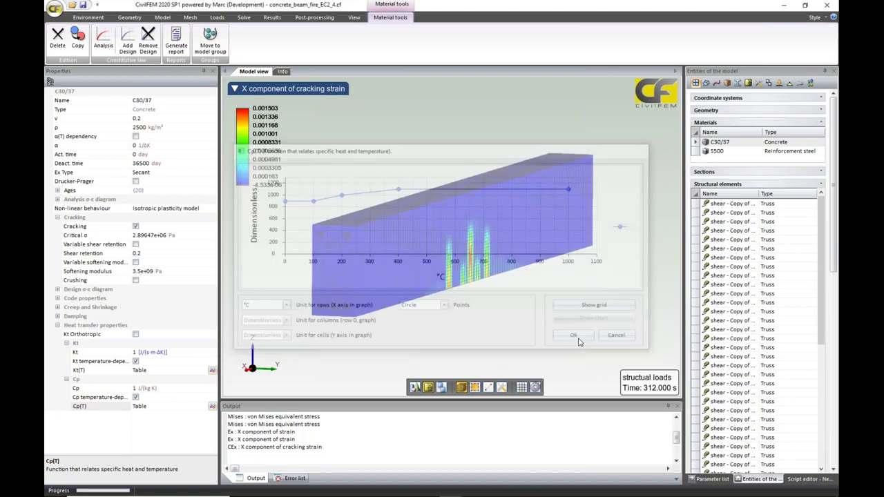
- Switch to PowerPoint, view the slide on the concrete beam's temperature-dependent material properties, and return to CivilFEM
left_click(473, 488)
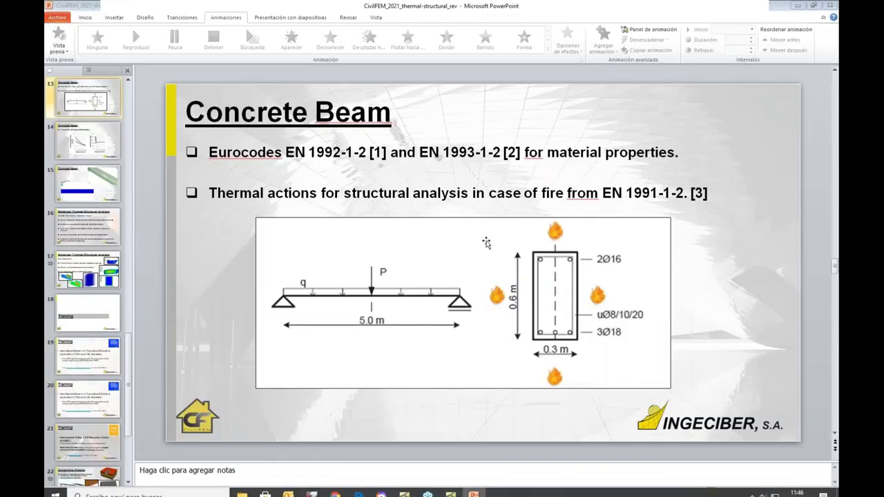
scroll(478, 255, "down", 1)
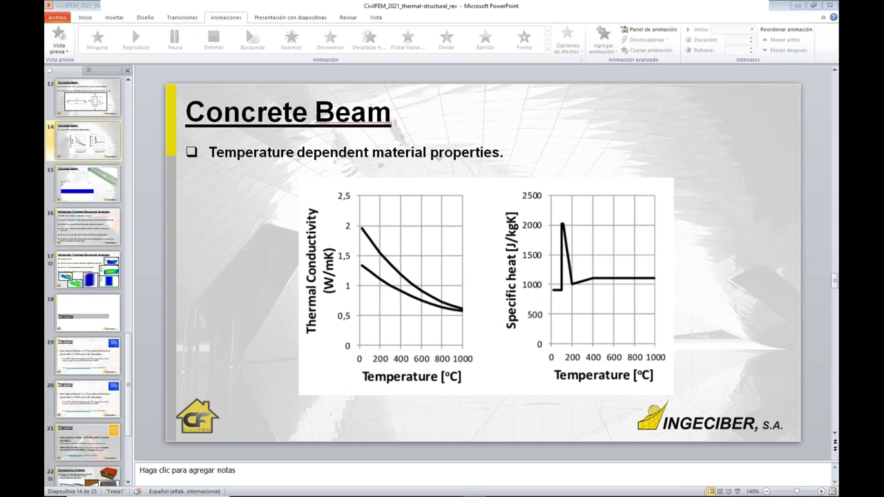
left_click(798, 6)
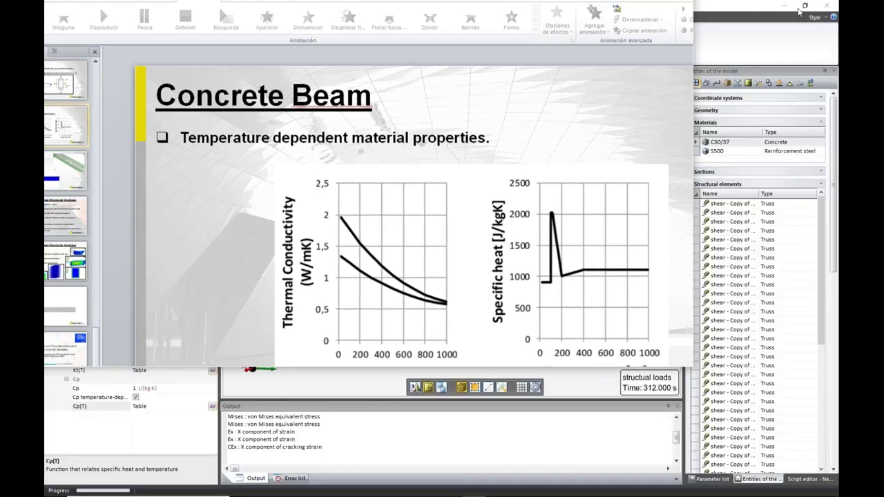
- List the information of all result files, set the time unit to min and look through the load steps' times
left_click(722, 75)
middle_click_drag(542, 333, 571, 329)
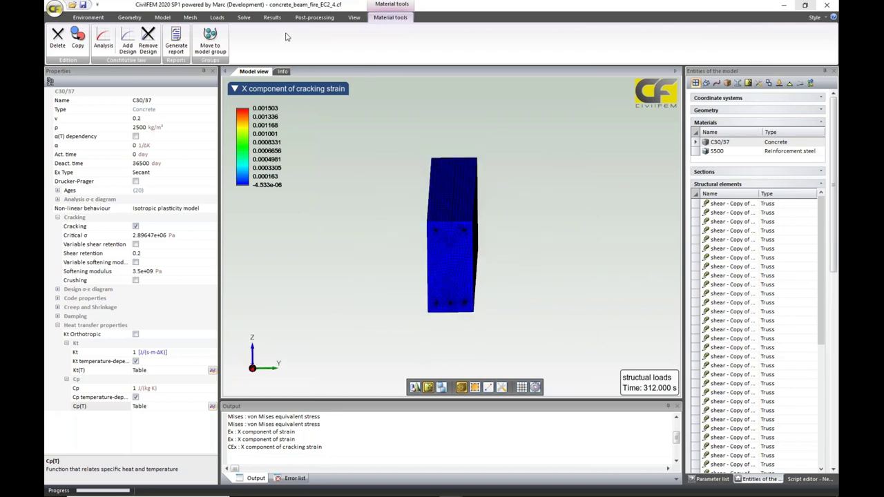
left_click(272, 17)
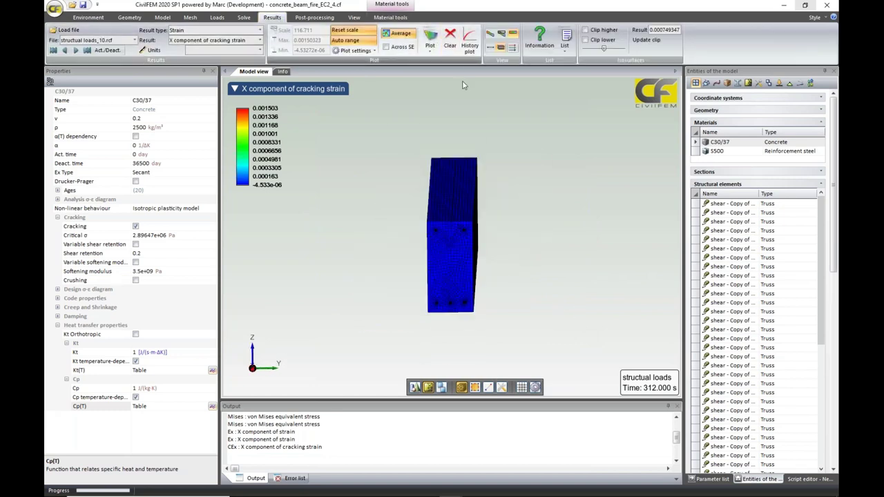
left_click(544, 43)
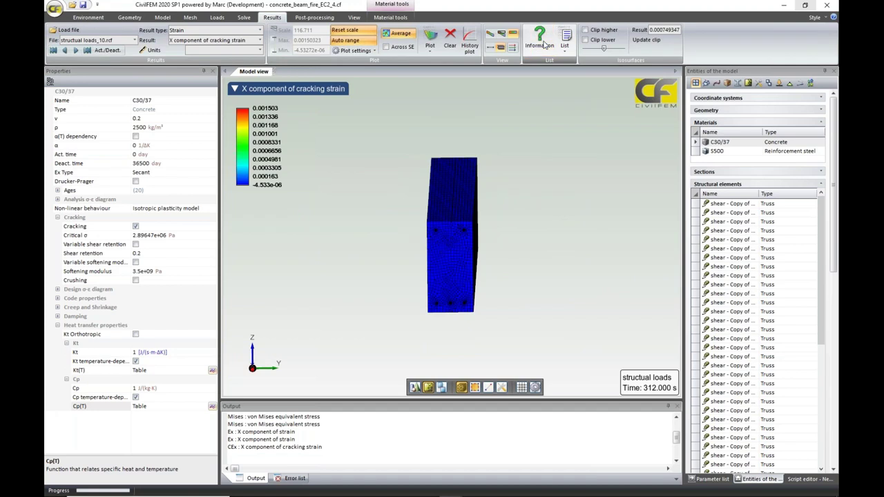
left_click(330, 94)
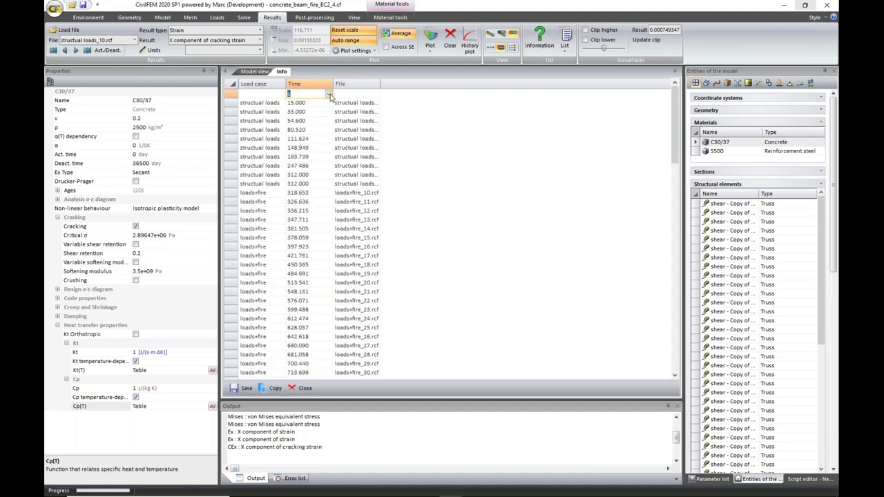
left_click(329, 96)
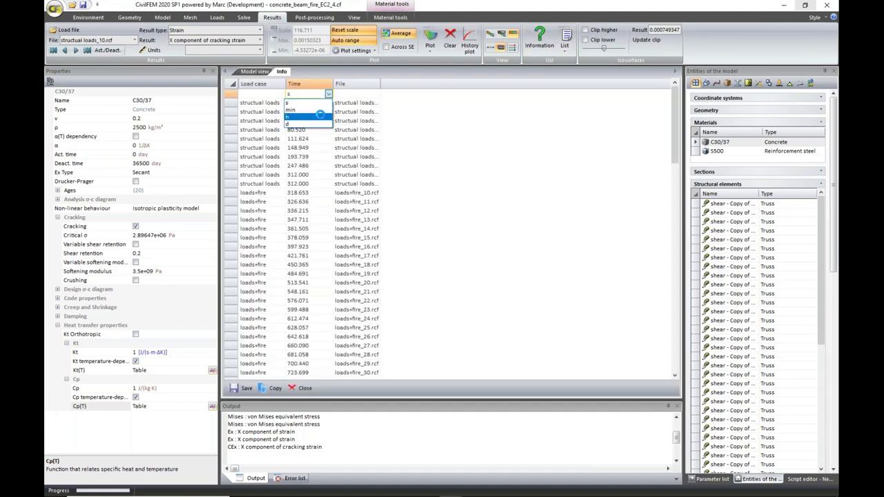
left_click(320, 110)
left_click(329, 94)
left_click(329, 94)
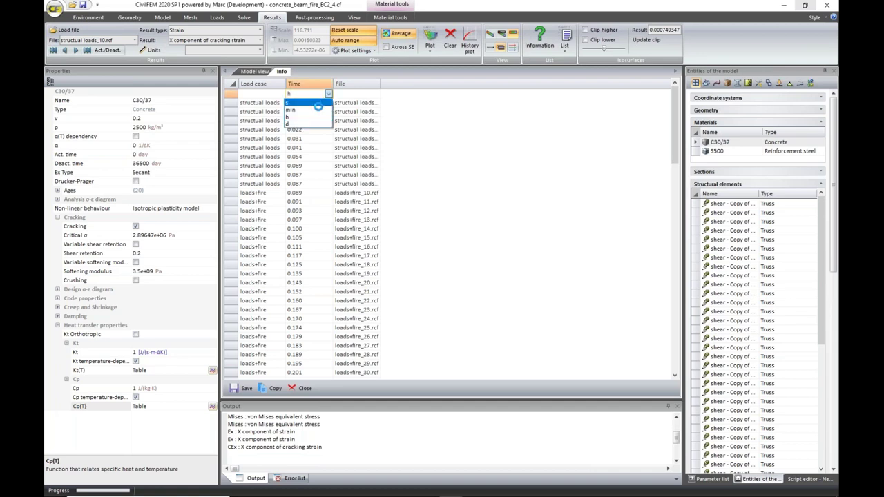
left_click(317, 109)
scroll(421, 152, "down", 20)
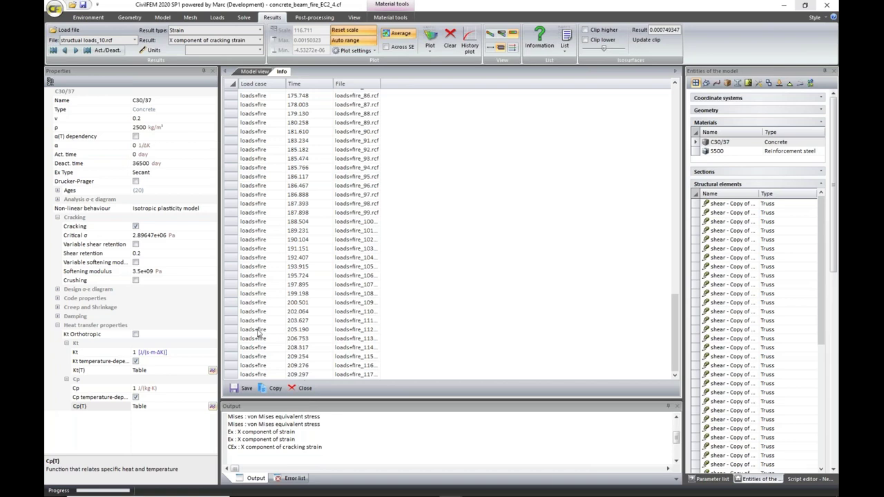
- Plot the temperature at integration point in °C on the beam, viewed square-on to its end cross-section
left_click(253, 72)
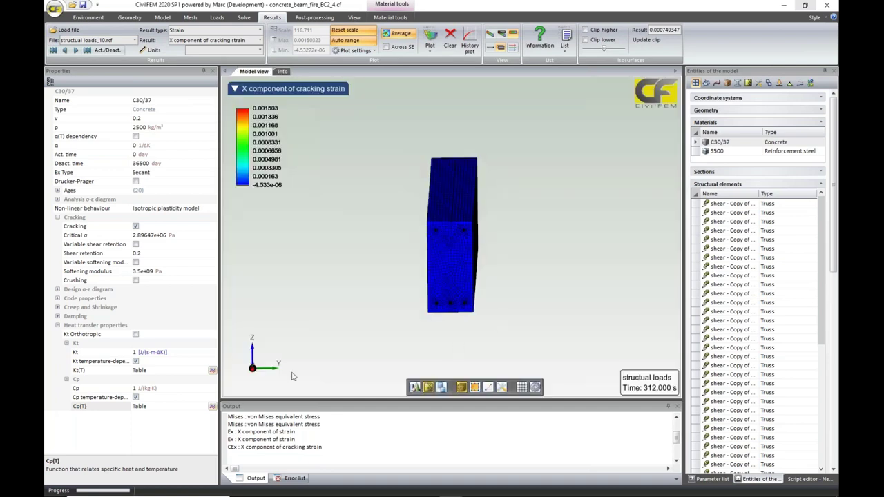
left_click(249, 369)
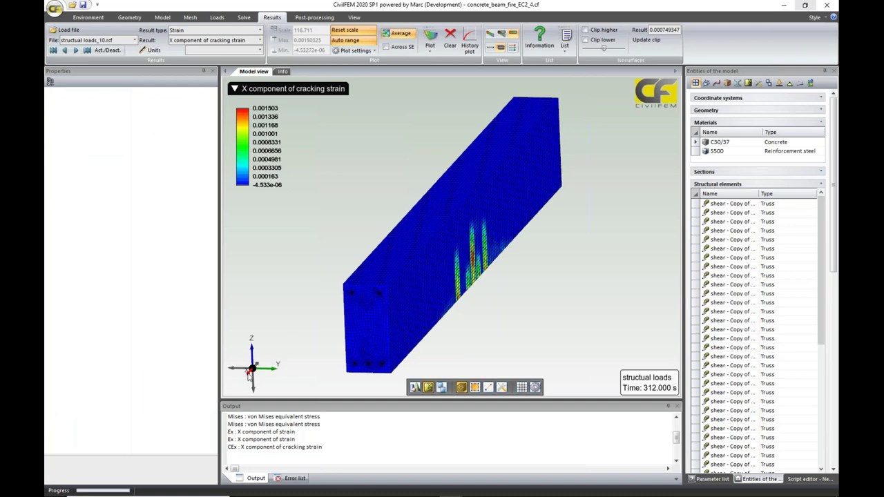
left_click(250, 373)
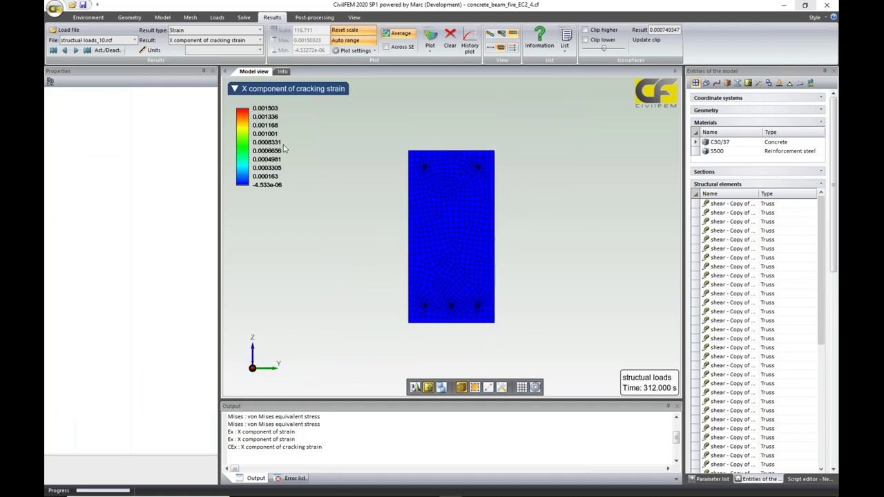
left_click(257, 31)
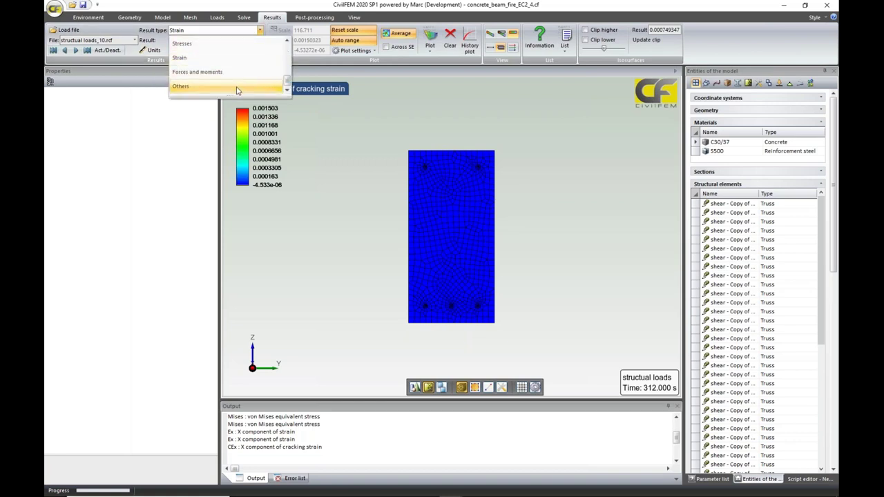
left_click(236, 87)
left_click(260, 40)
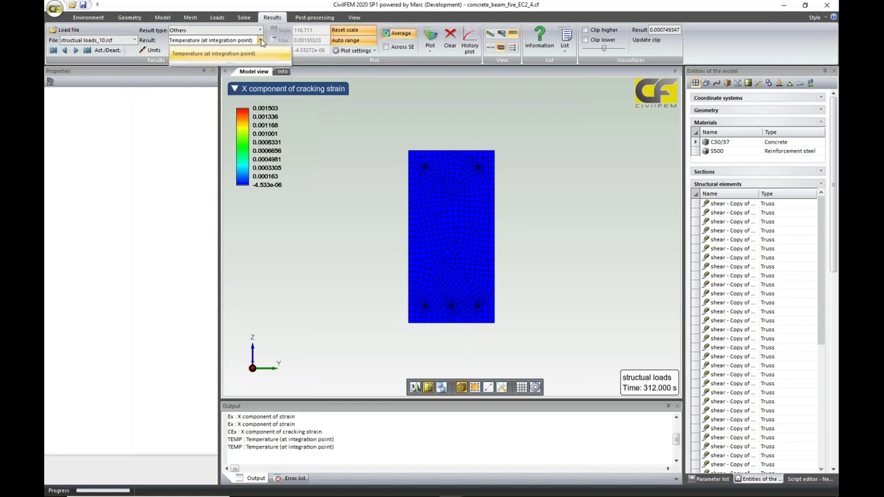
left_click(260, 53)
left_click(261, 50)
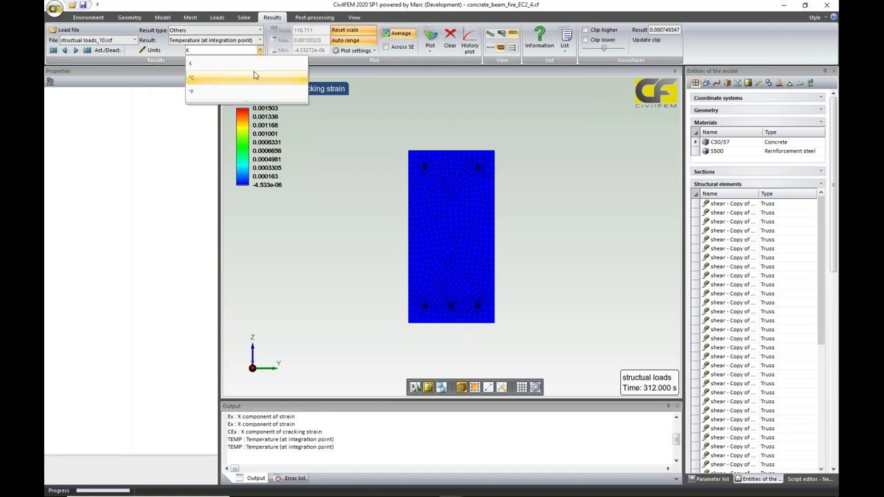
left_click(256, 76)
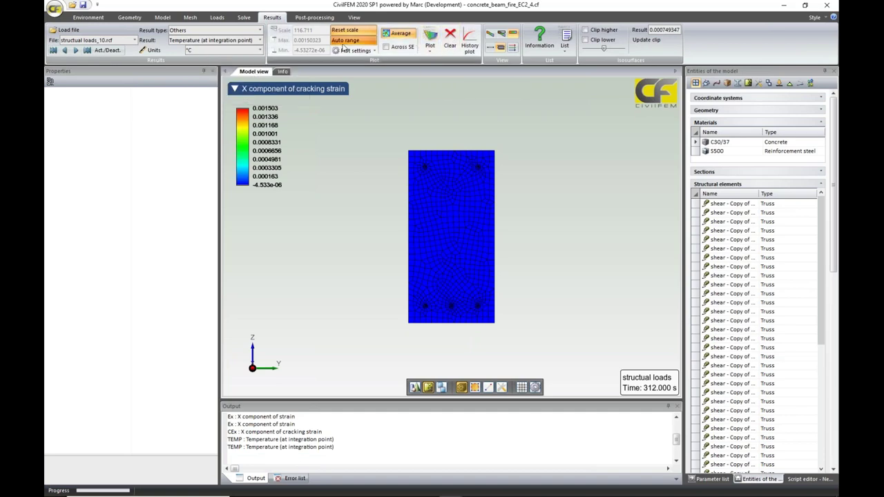
left_click(429, 39)
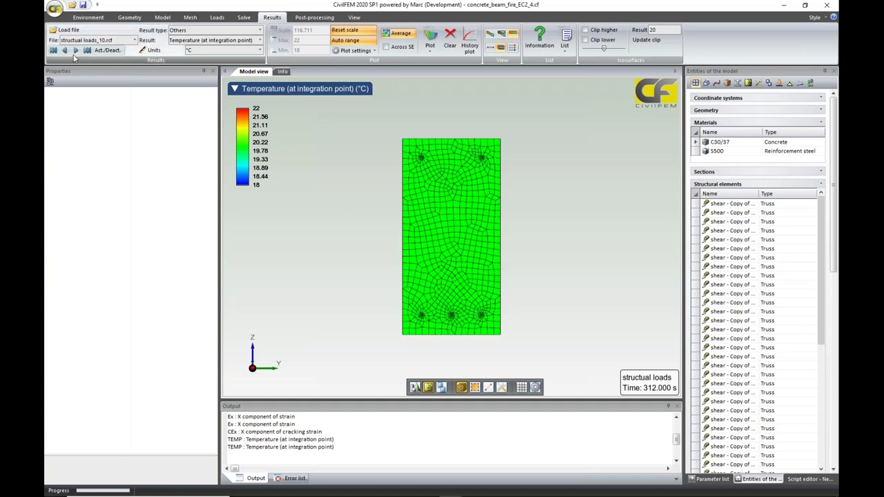
- Load the result file loads+fire_16.rcf and plot its temperature distribution
left_click(118, 40)
left_click(135, 41)
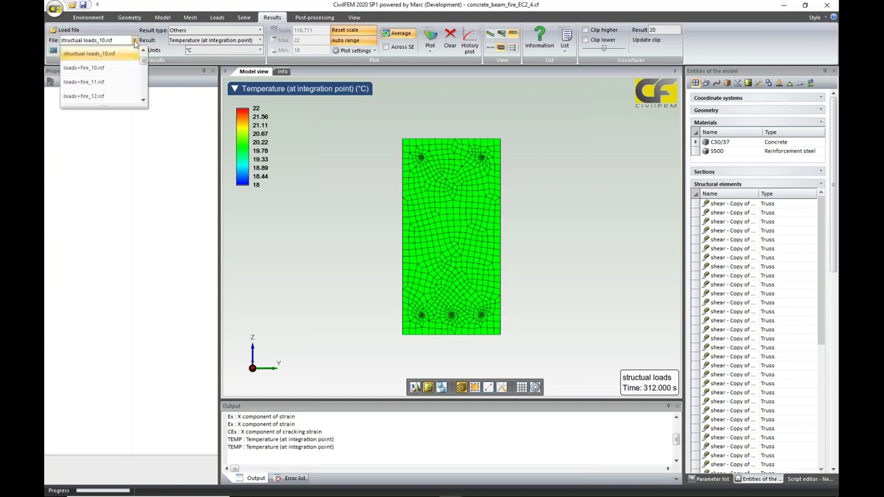
scroll(104, 93, "down", 2)
left_click(84, 95)
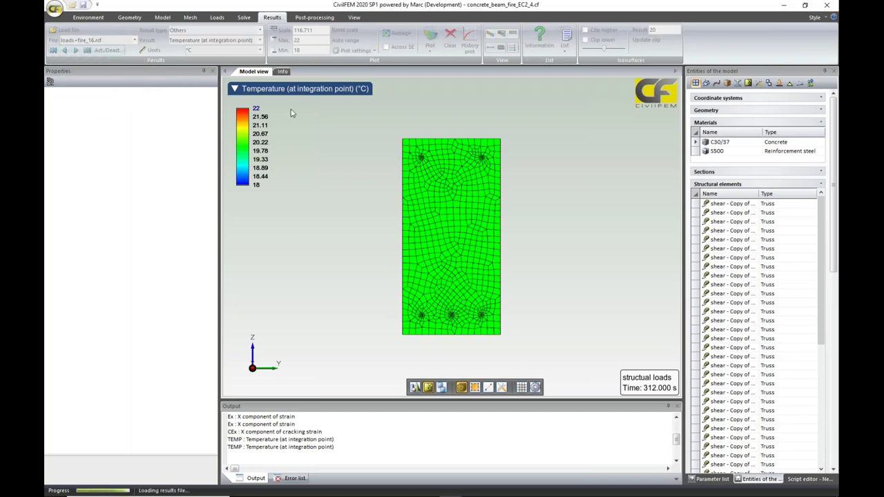
left_click(428, 42)
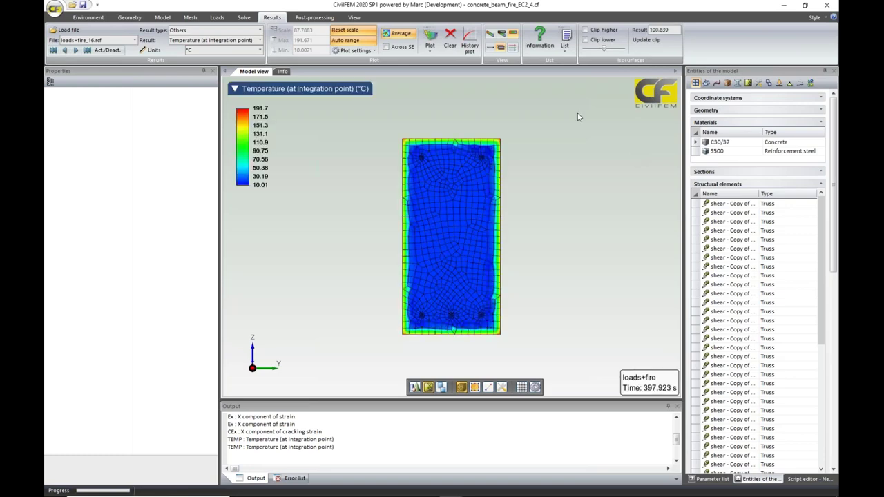
- Probe temperatures on the beam's side face and on the core of its end cross-section
middle_click_drag(577, 240, 454, 185)
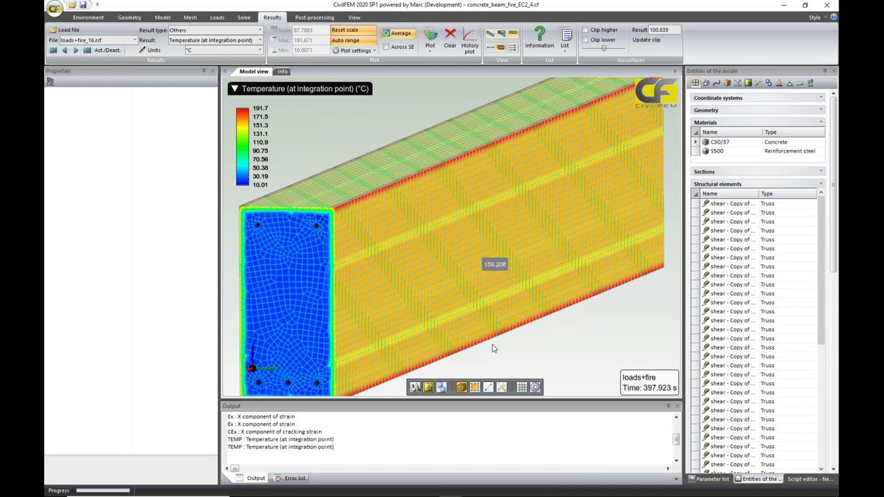
key("Home")
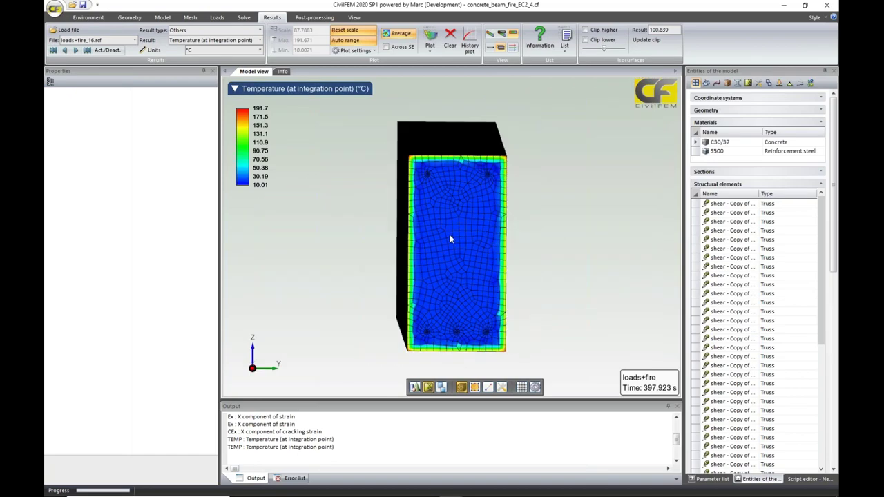
mouse_move(450, 239)
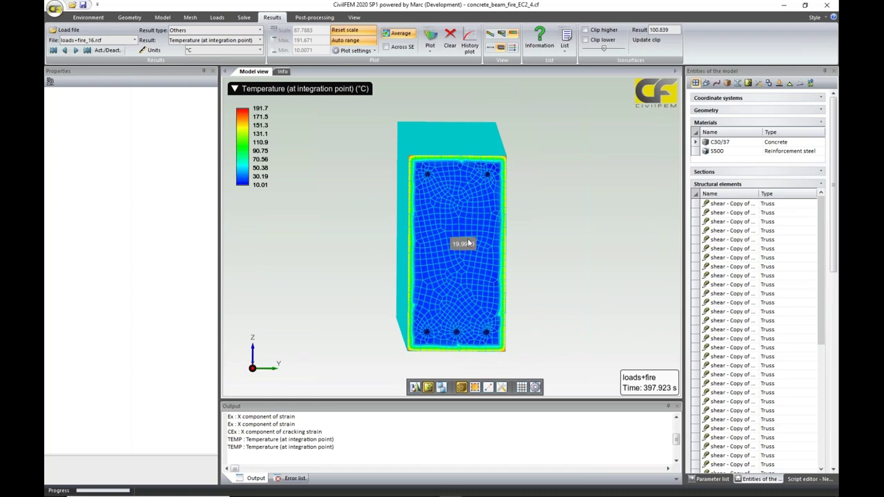
mouse_move(557, 217)
middle_mouse_down()
mouse_move(557, 209)
mouse_move(553, 216)
middle_mouse_up()
mouse_move(412, 141)
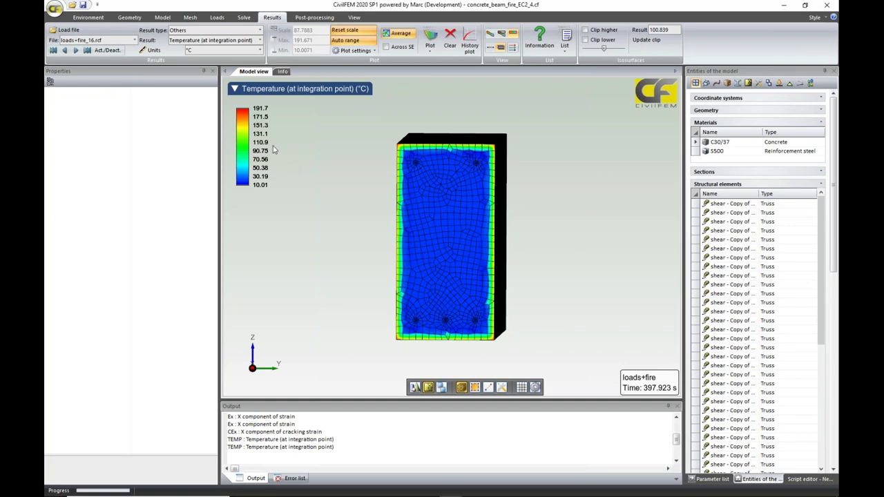
- Widen the File column of the result file list and look through the fire load steps' times and file names
left_click(282, 72)
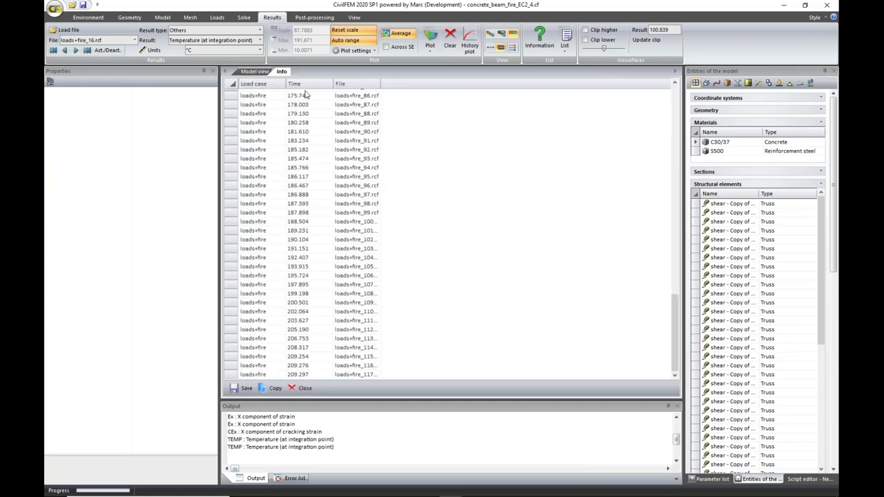
left_click_drag(380, 83, 396, 84)
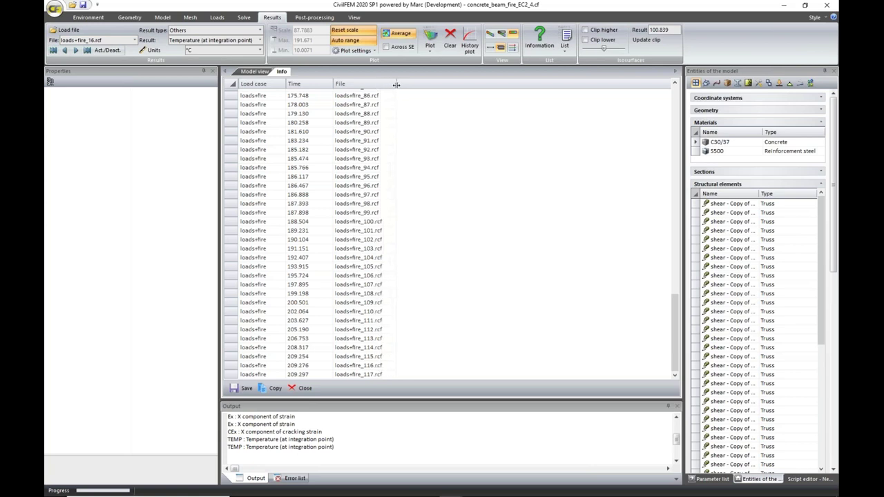
scroll(304, 175, "up", 20)
scroll(303, 175, "up", 2)
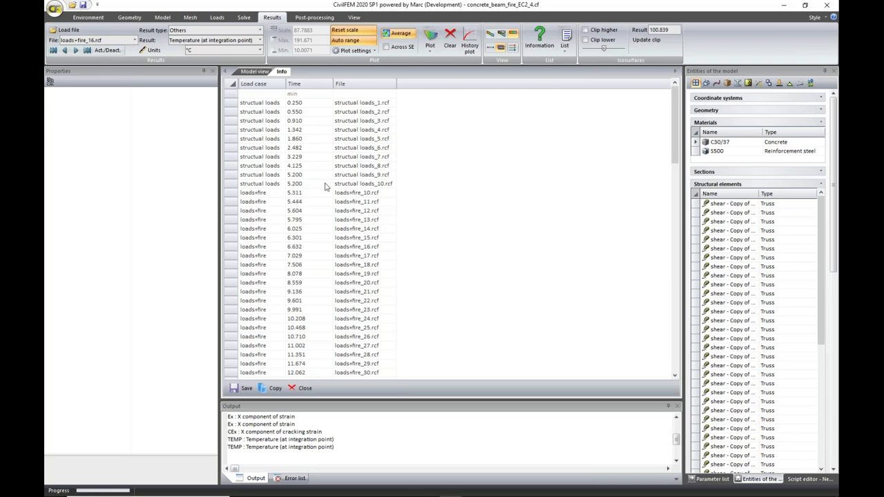
scroll(325, 185, "down", 6)
scroll(326, 186, "down", 8)
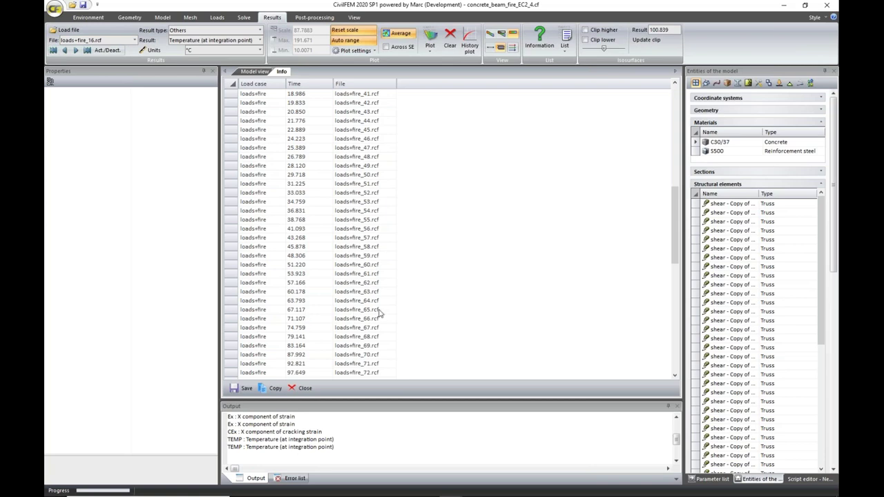
- Load the result file loads+fire_65.rcf and return to the beam model to display its temperatures
left_click(134, 40)
scroll(116, 76, "down", 4)
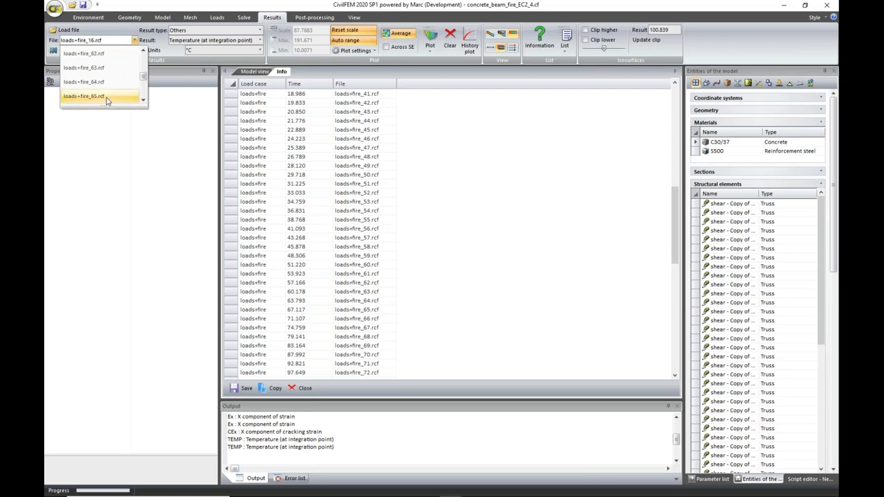
left_click(107, 97)
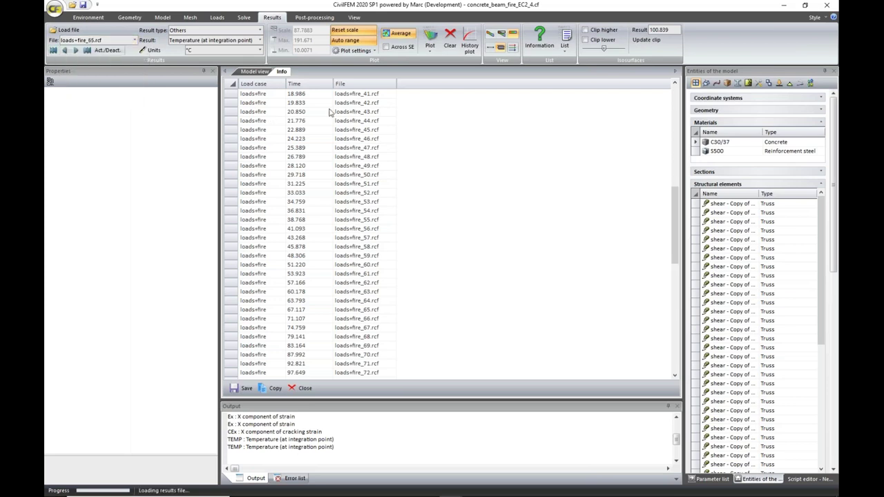
left_click(254, 72)
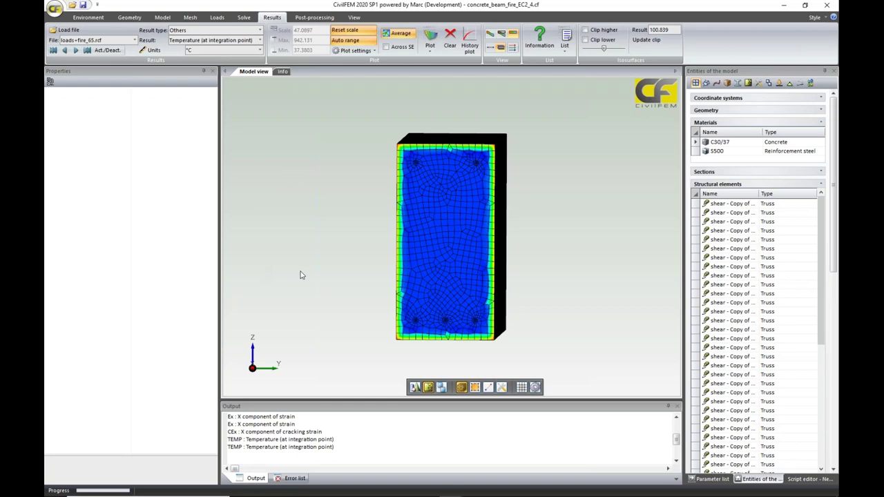
- Probe the temperature on the beam's end cross-section and set the result scale to Discrete mode
middle_click_drag(556, 270, 514, 259)
mouse_move(506, 260)
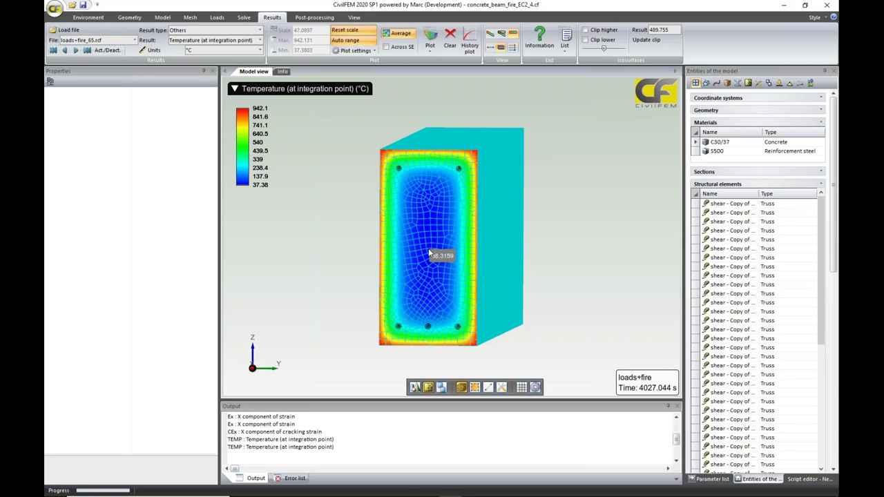
left_click(372, 52)
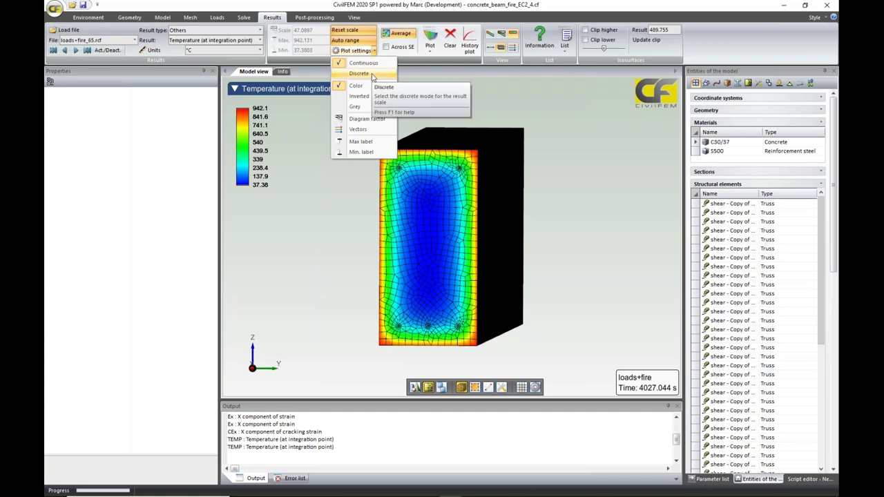
left_click(372, 74)
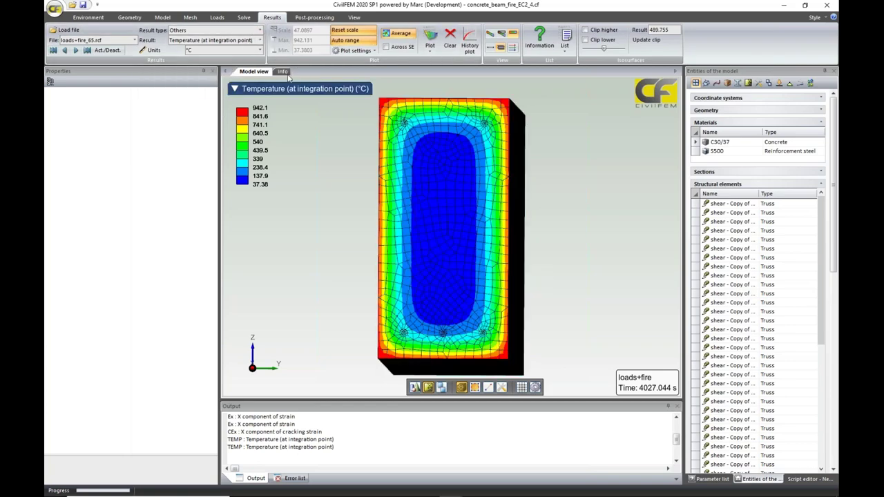
- Find a later fire time in the result file list and plot the temperatures of loads+fire_72.rcf
left_click(282, 72)
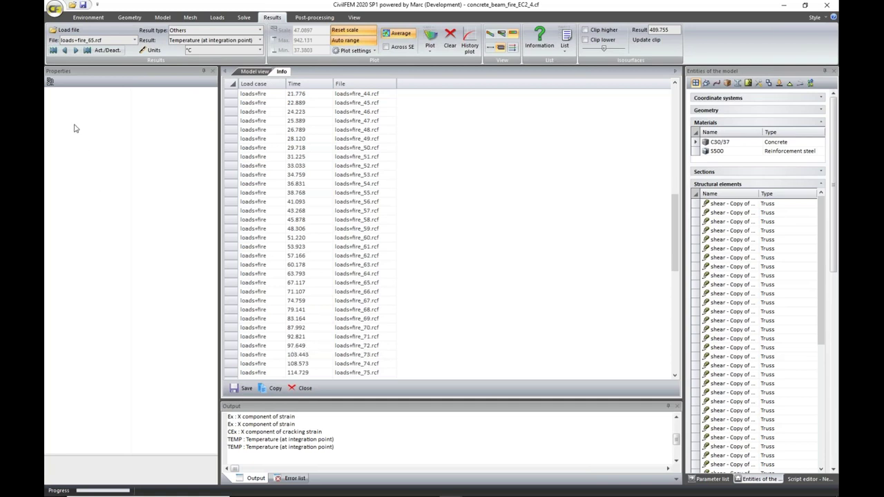
left_click(134, 40)
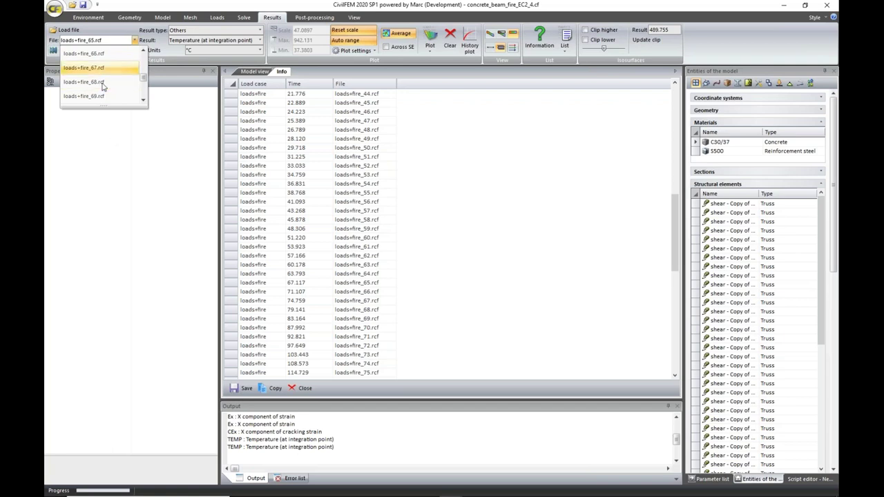
left_click(92, 83)
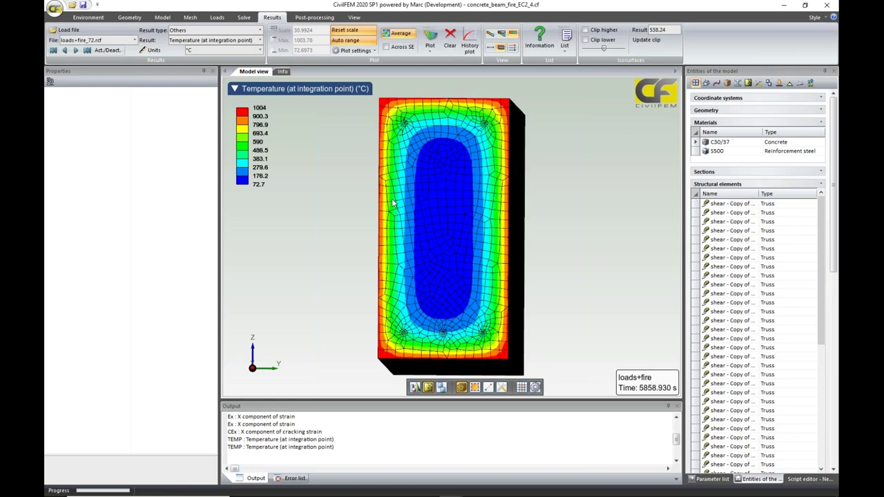
- Probe the temperatures on the beam's end cross-section and along its heated side face
mouse_move(439, 227)
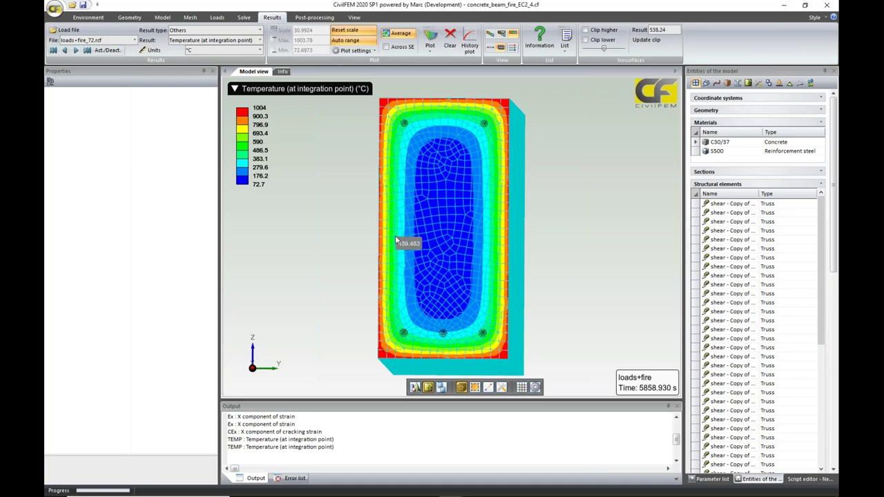
left_click_drag(379, 253, 551, 259)
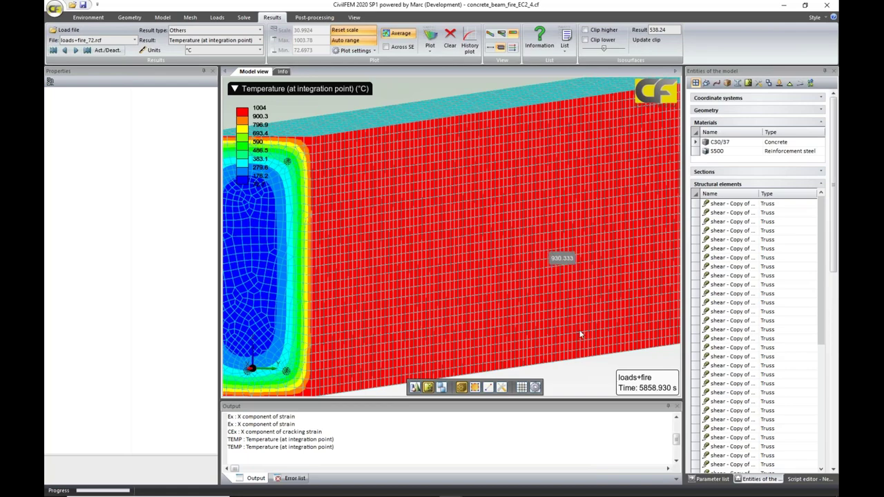
left_click_drag(578, 349, 579, 373)
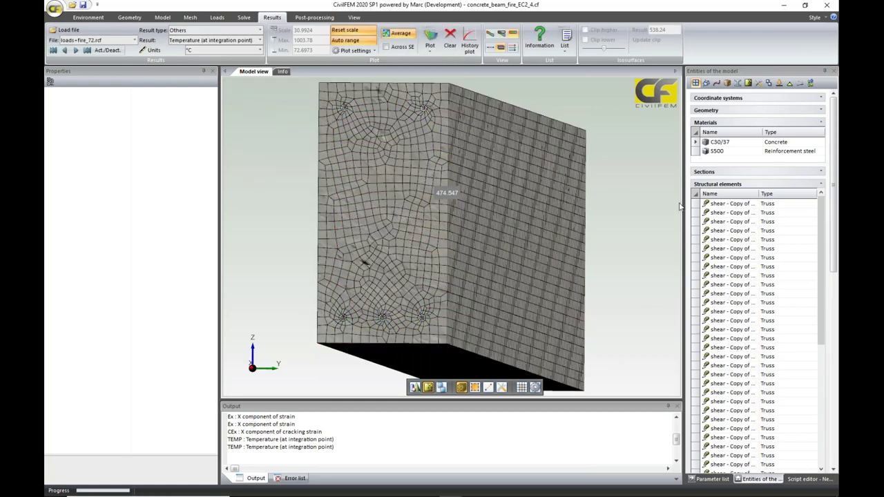
scroll(567, 219, "up", 5)
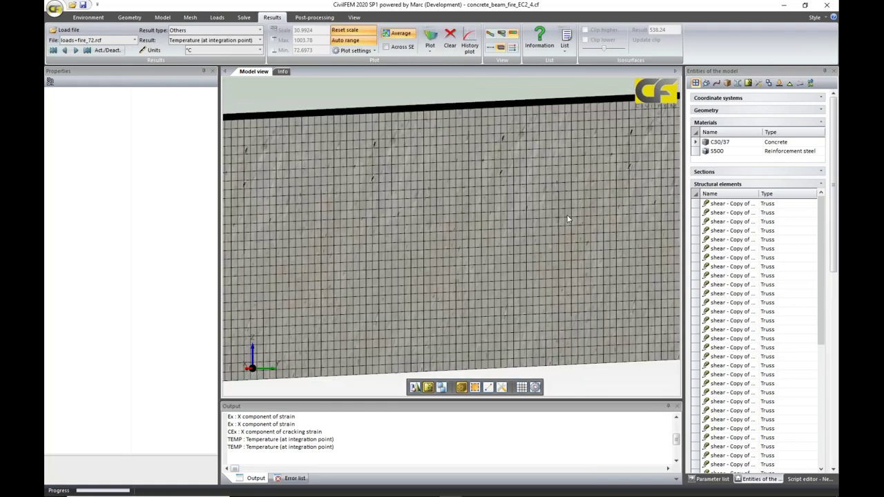
- Load the late fire result file loads+fire_114.rcf from the result file list
left_click(134, 40)
scroll(126, 83, "down", 2)
scroll(126, 84, "down", 10)
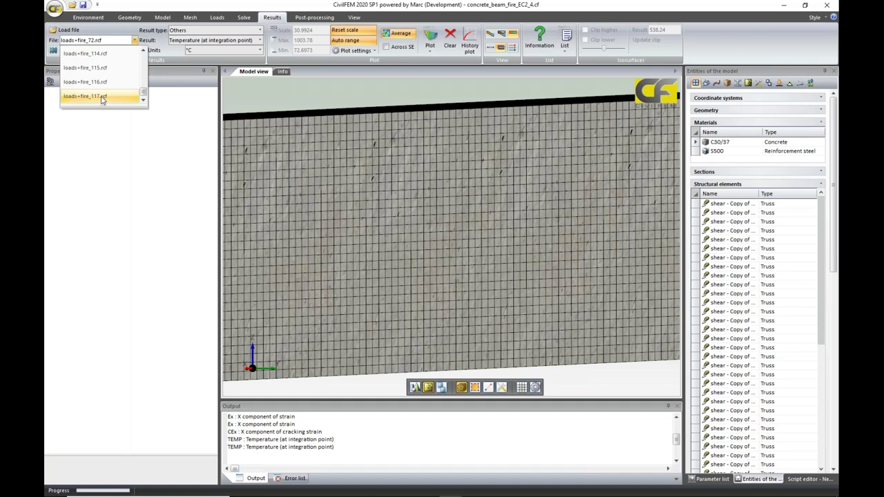
left_click(102, 67)
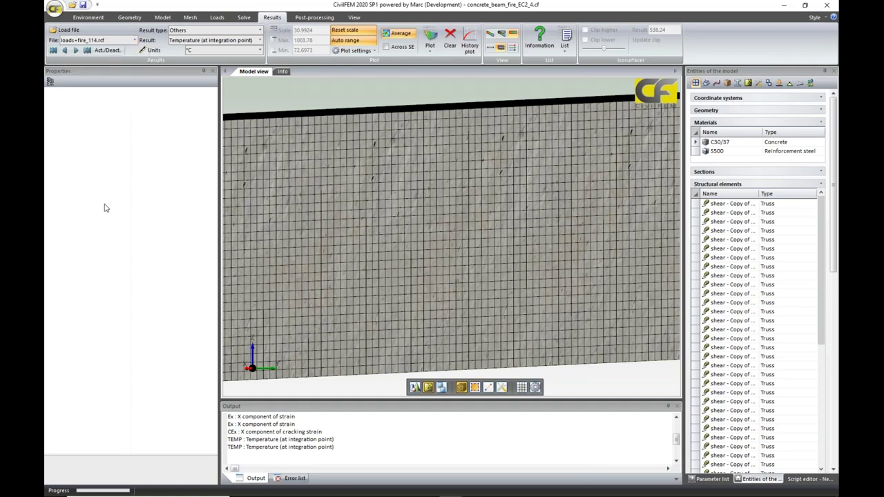
- Plot the X component of cracking strain from the Strain results for loads+fire_114.rcf
left_click(260, 31)
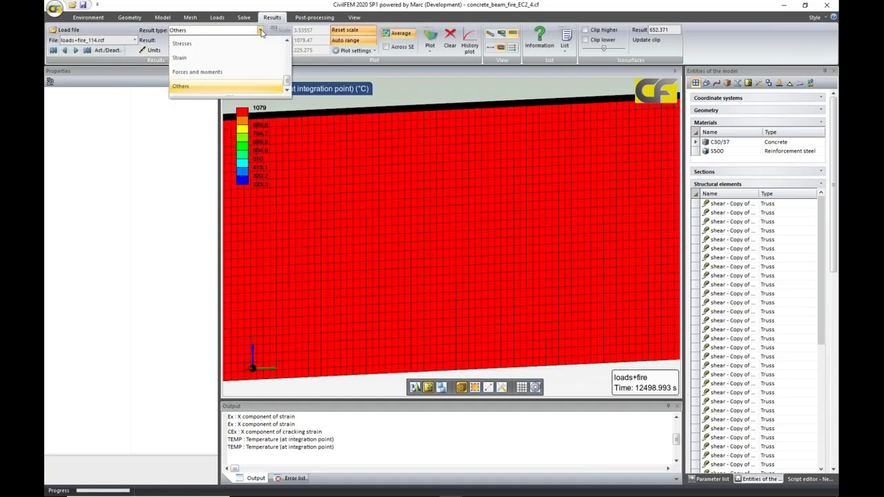
left_click(236, 60)
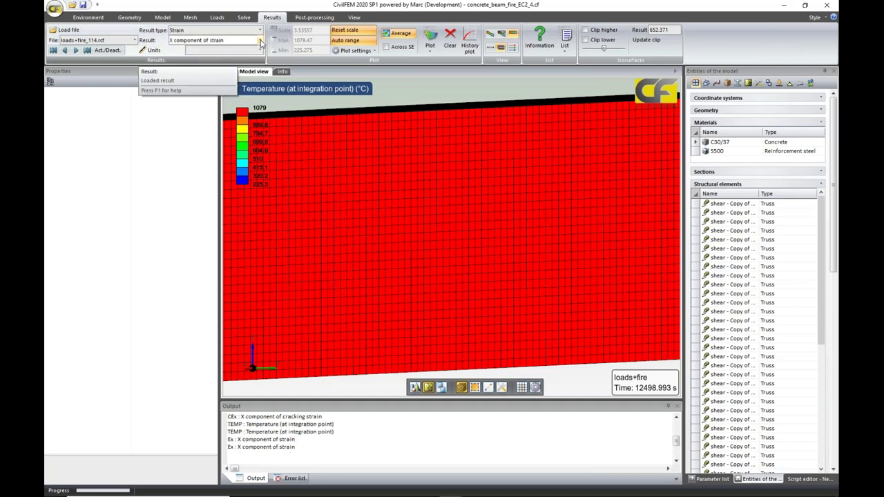
left_click(260, 41)
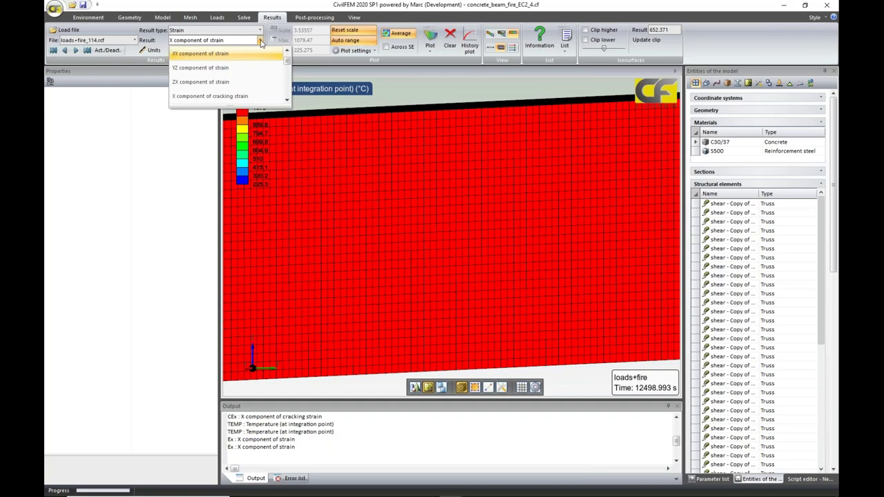
left_click(252, 61)
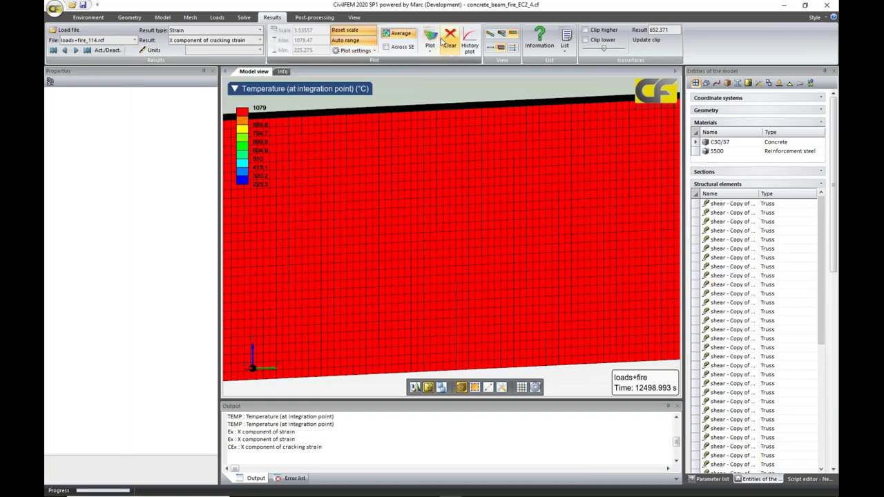
left_click(430, 40)
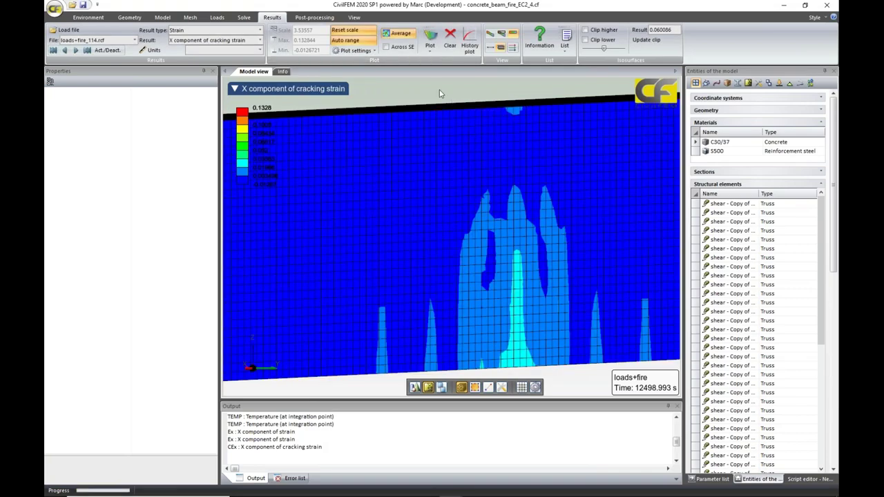
- Set the cracking strain plot to the Continuous colour scale with the beam seen from the side around midspan
scroll(498, 311, "down", 2)
mouse_move(552, 361)
middle_mouse_down()
mouse_move(481, 344)
mouse_move(471, 352)
mouse_move(448, 219)
middle_mouse_up()
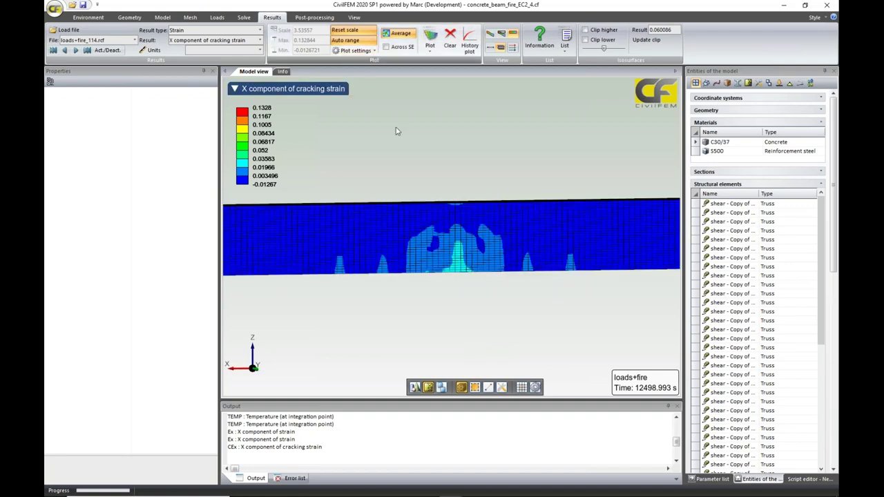
scroll(522, 361, "up", 3)
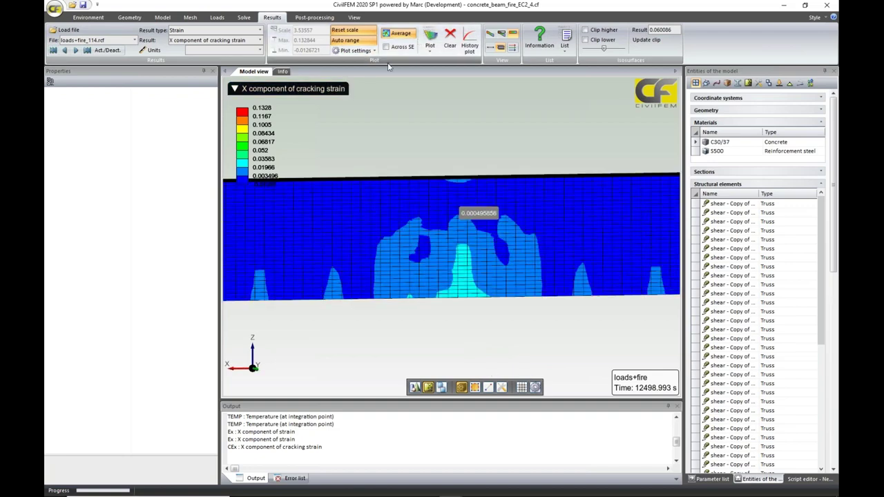
left_click(373, 50)
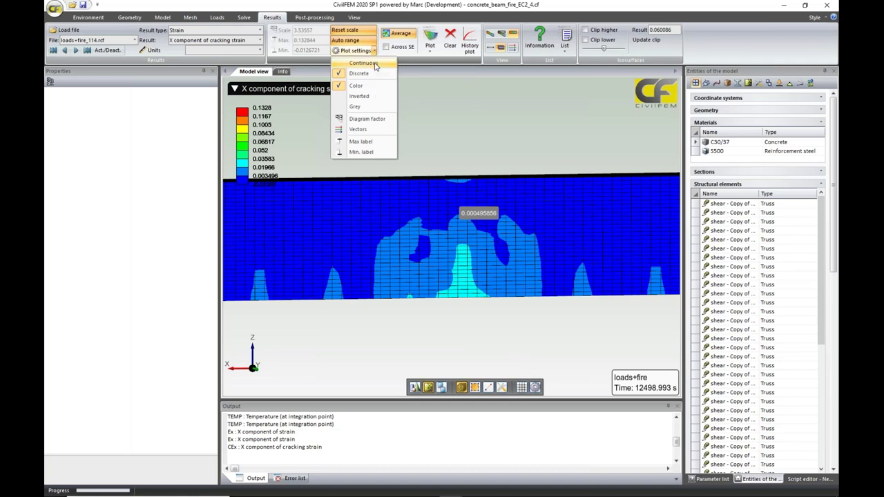
left_click(363, 63)
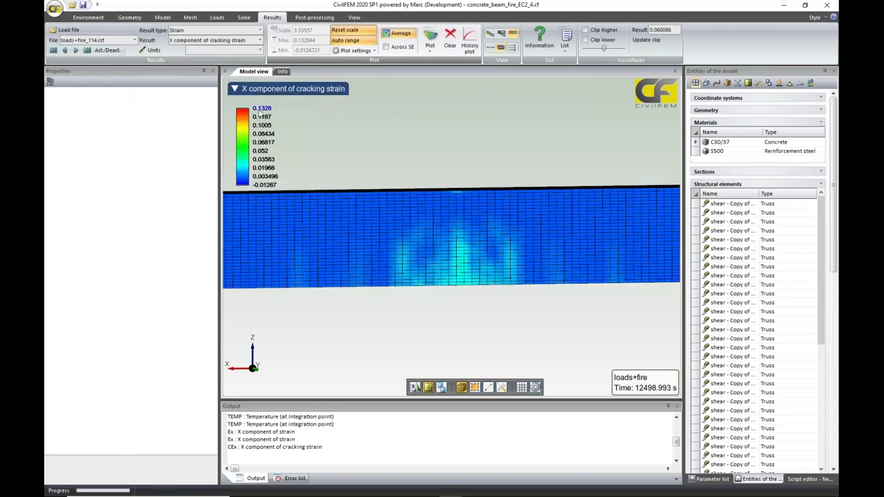
- Examine the cracking strain on the beam's underside and probe it at the lower edge of the end face
middle_click_drag(329, 346, 329, 309)
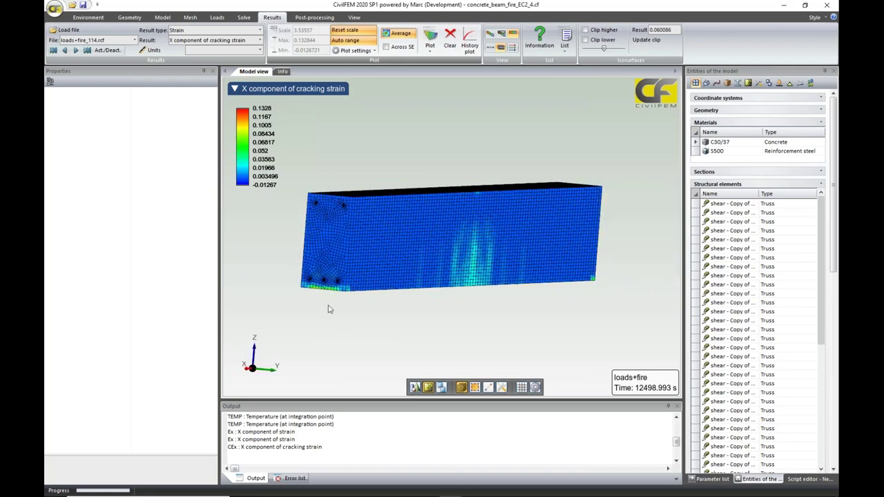
middle_click_drag(380, 331, 275, 266)
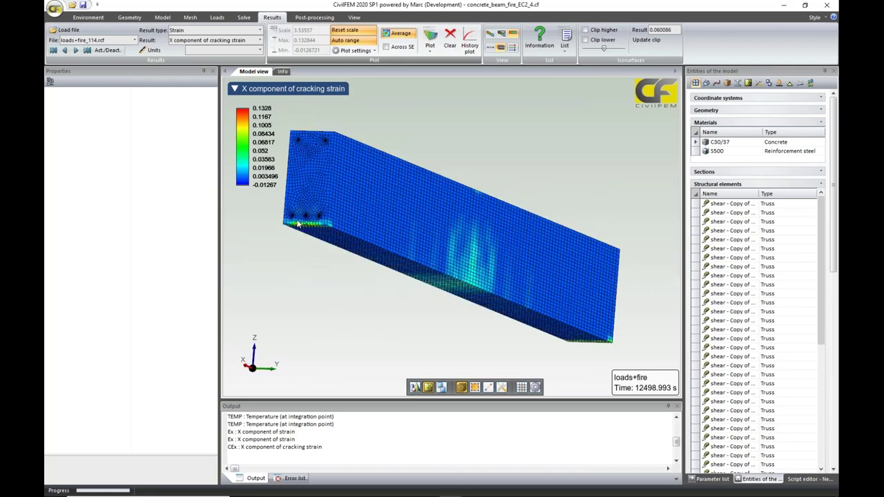
mouse_move(303, 232)
- Open the analysis stress-strain data table of the C30/37 concrete and show temperatures in °C and stresses in MPa
left_click(698, 144)
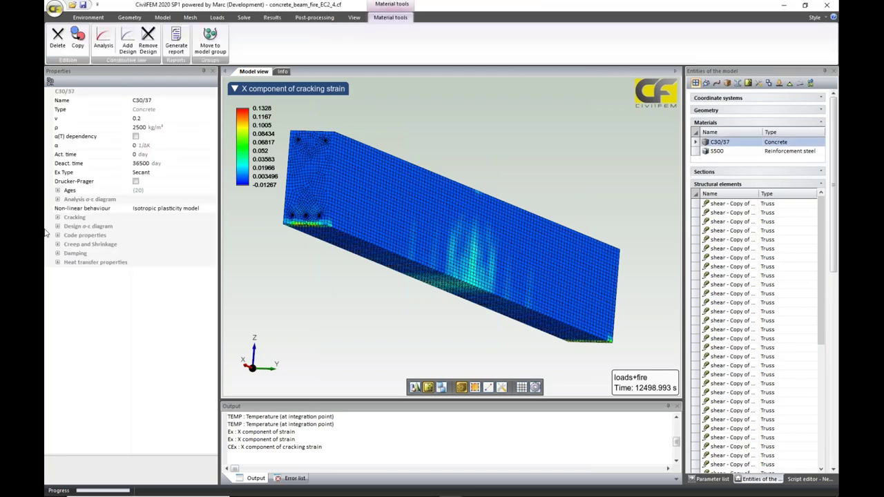
left_click(57, 199)
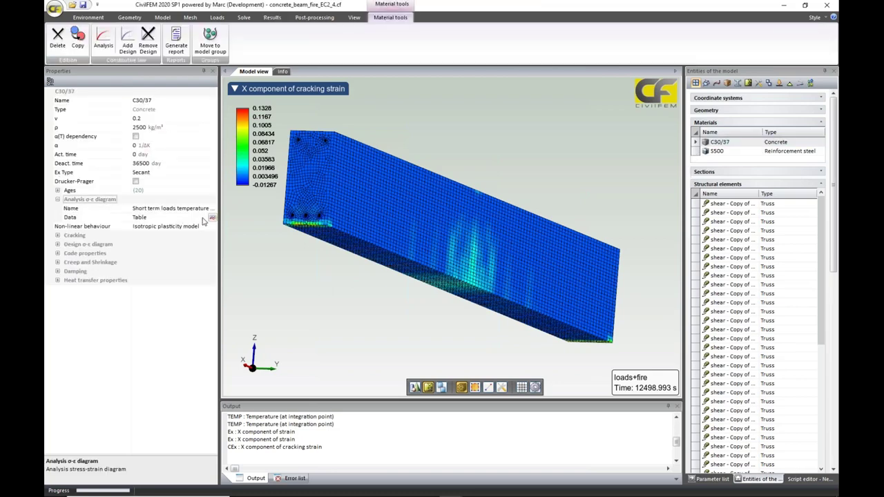
left_click(212, 218)
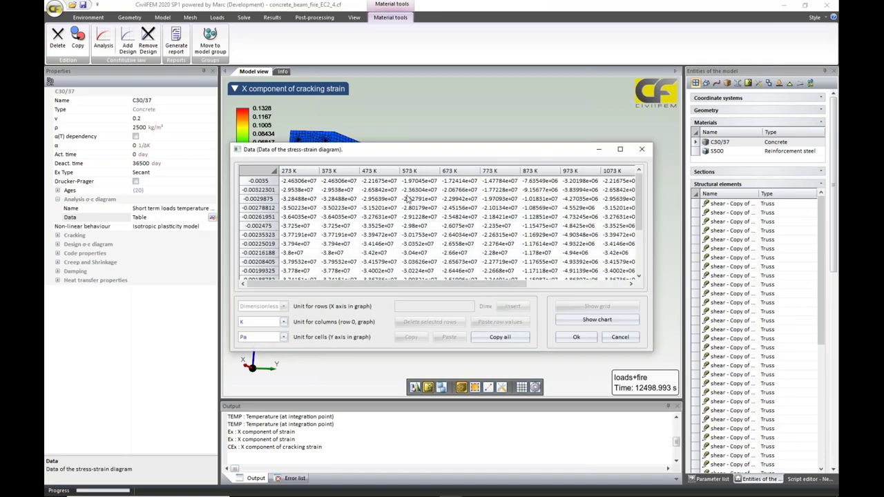
left_click(283, 321)
left_click(280, 345)
left_click(283, 337)
left_click(281, 376)
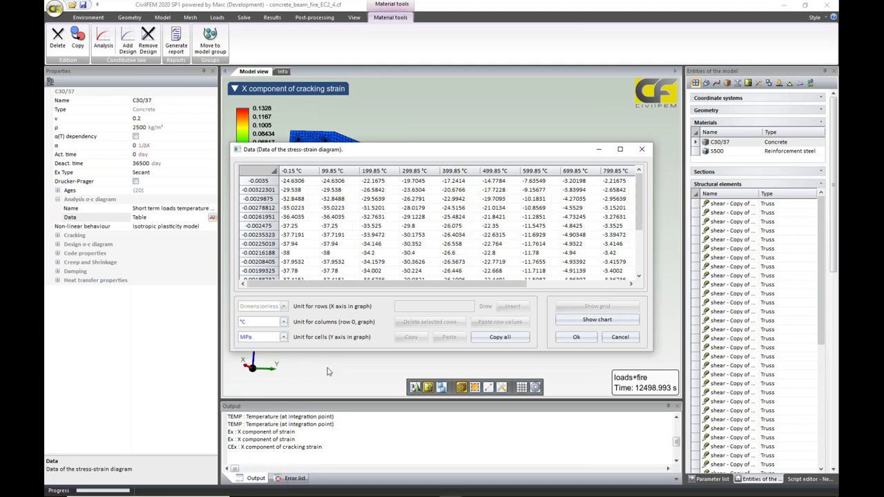
- View the C30/37 stress-strain curves as a full-screen chart for all temperatures, and close the data window
left_click(596, 319)
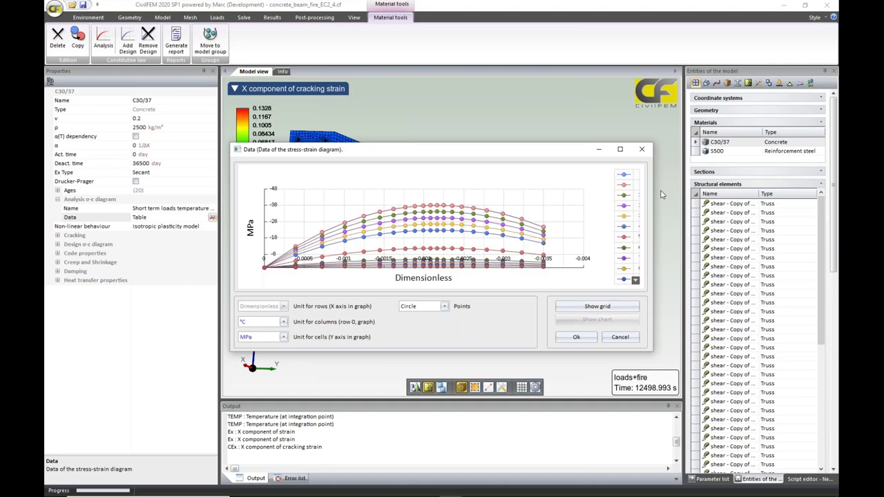
left_click(620, 149)
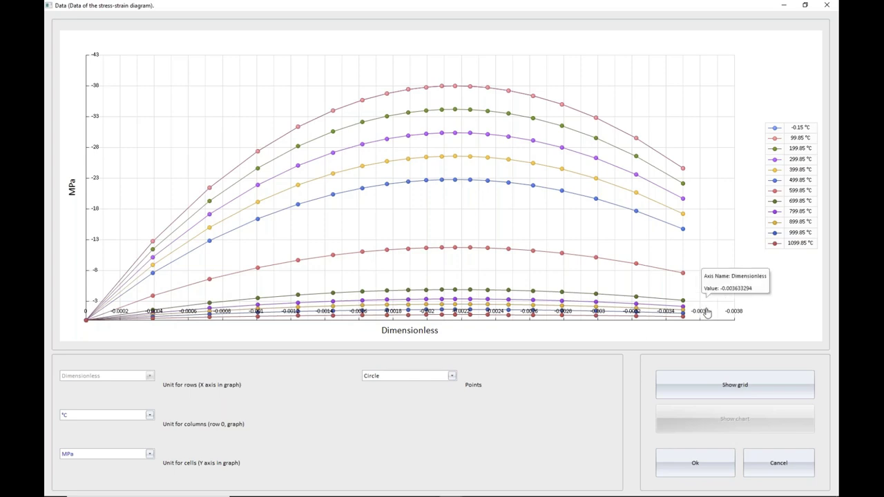
left_click(694, 463)
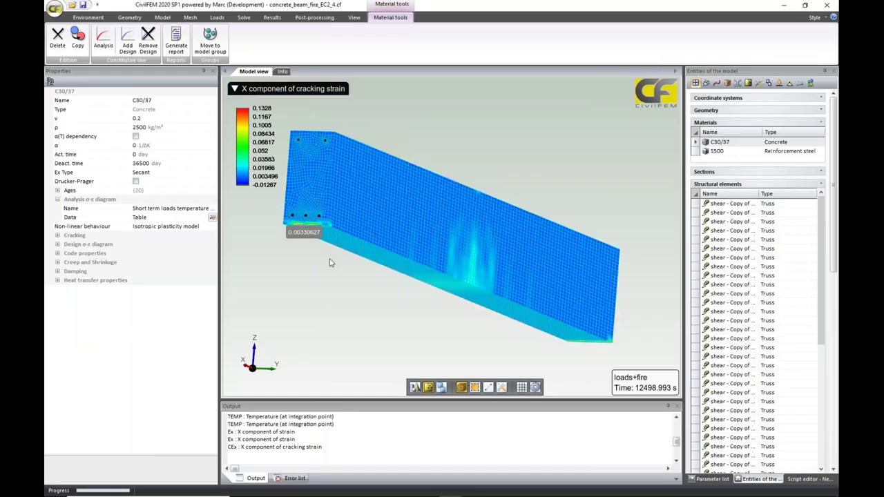
- Turn off the automatic range, set the legend limits to 0.0132844 maximum and 0 minimum, and replot the cracking strain
scroll(399, 268, "up", 3)
left_click_drag(387, 262, 400, 238)
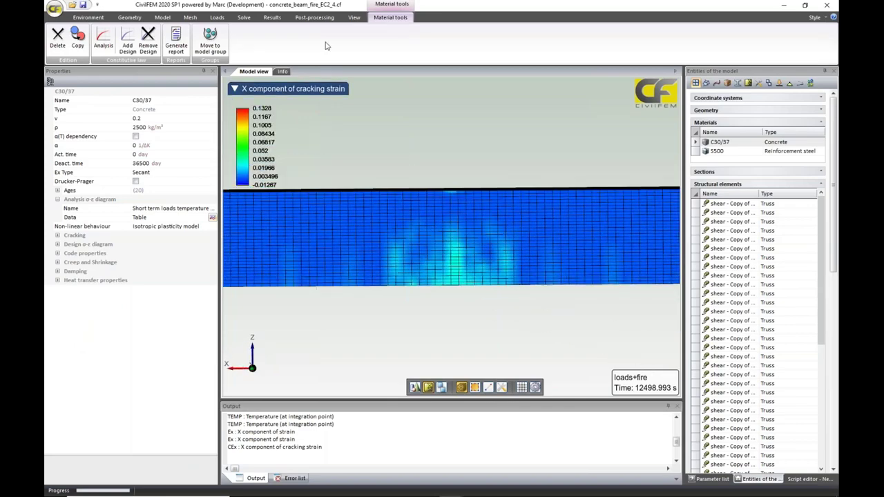
left_click(270, 18)
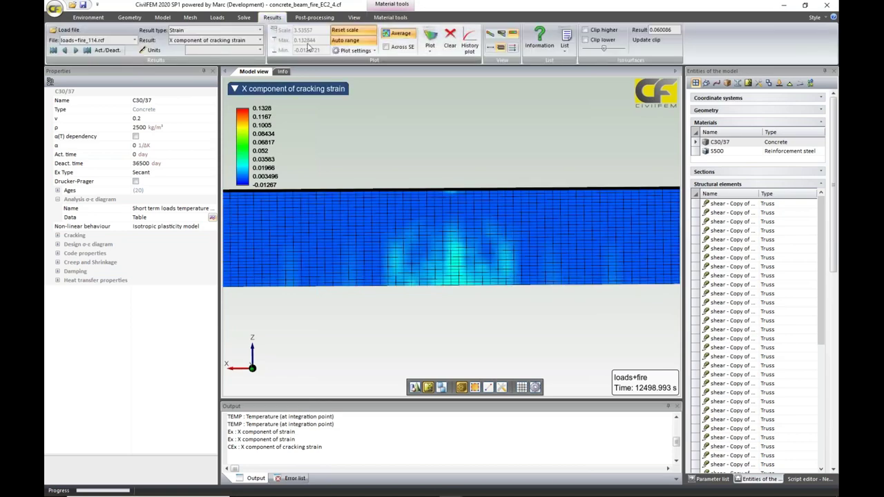
left_click(356, 42)
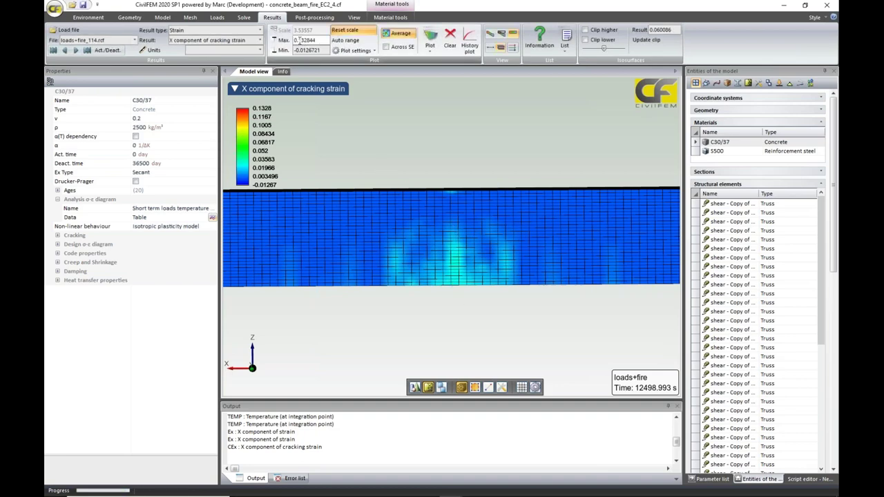
left_click(316, 40)
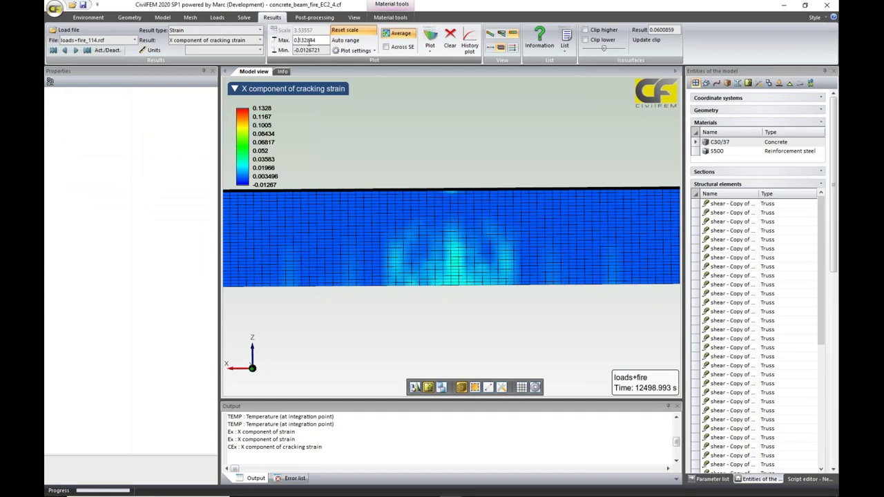
double_click(322, 49)
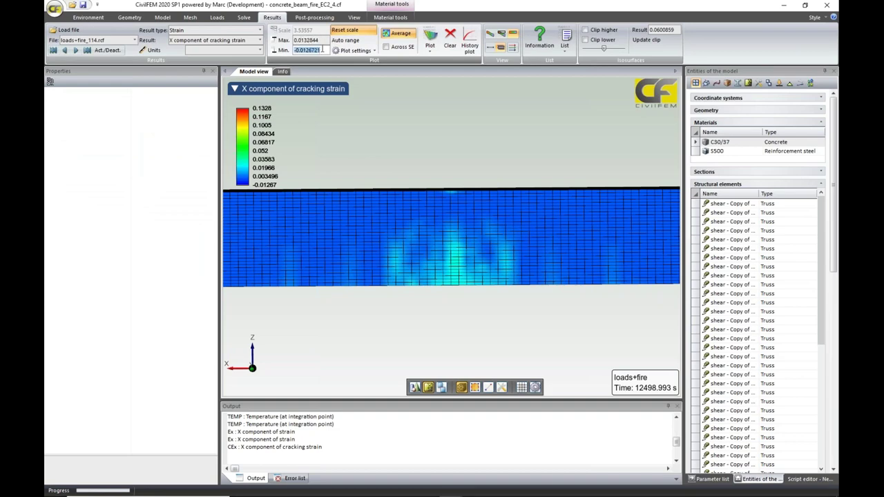
type("0")
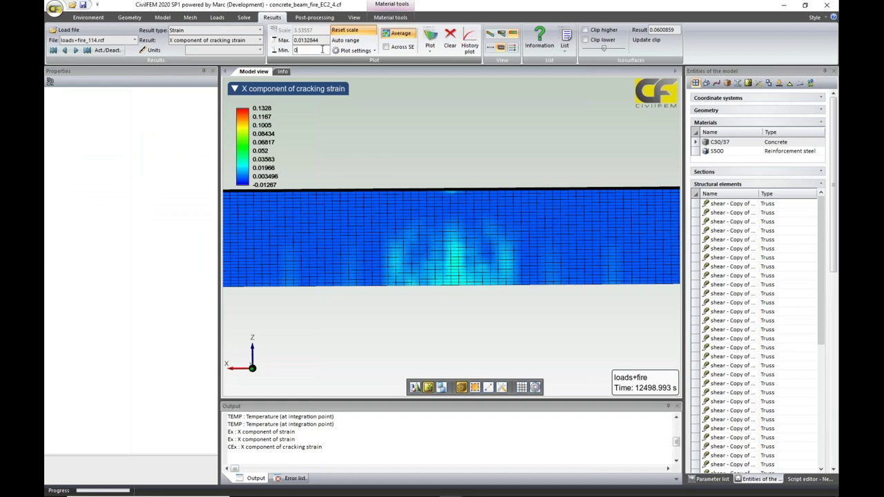
left_click(429, 34)
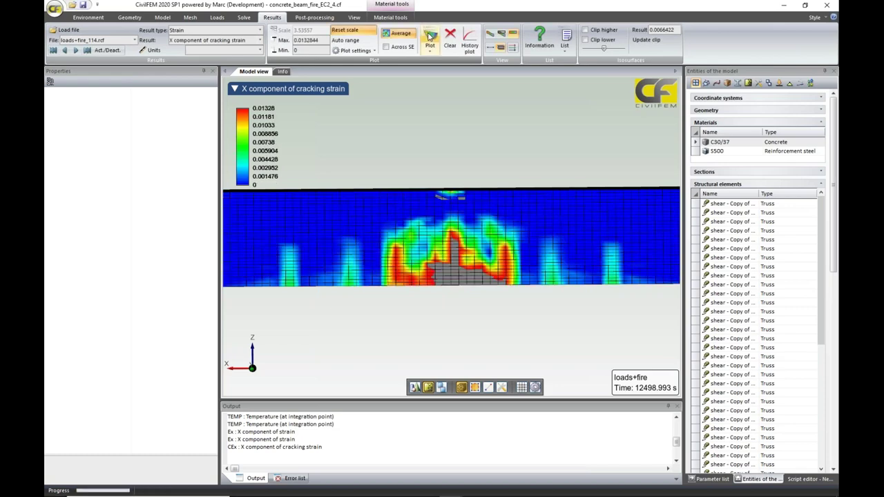
- Set the legend maximum to 0.05 and turn off Reset scale to replot the cracking strain on the deformed beam
scroll(503, 132, "down", 3)
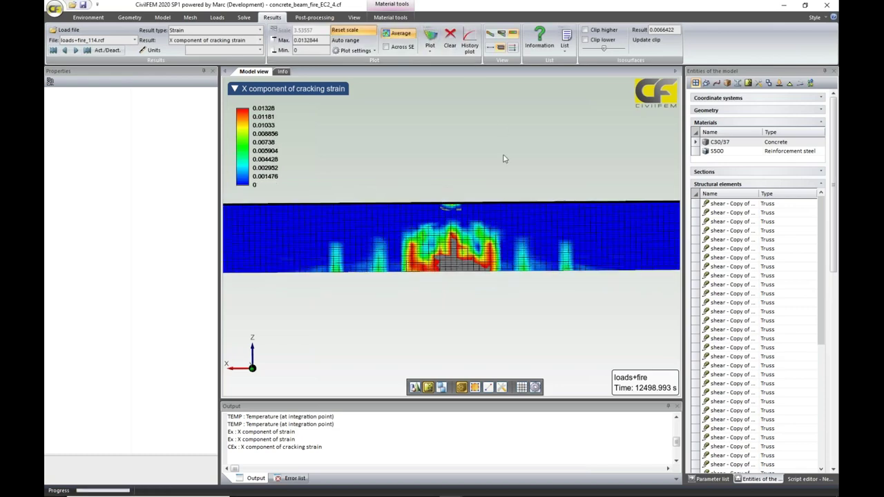
left_click(303, 40)
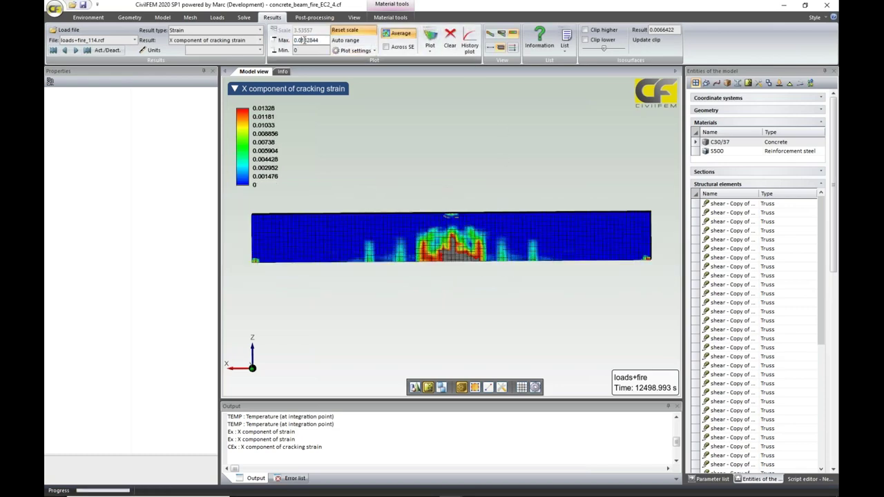
left_click_drag(303, 40, 315, 42)
type("5")
left_click(432, 36)
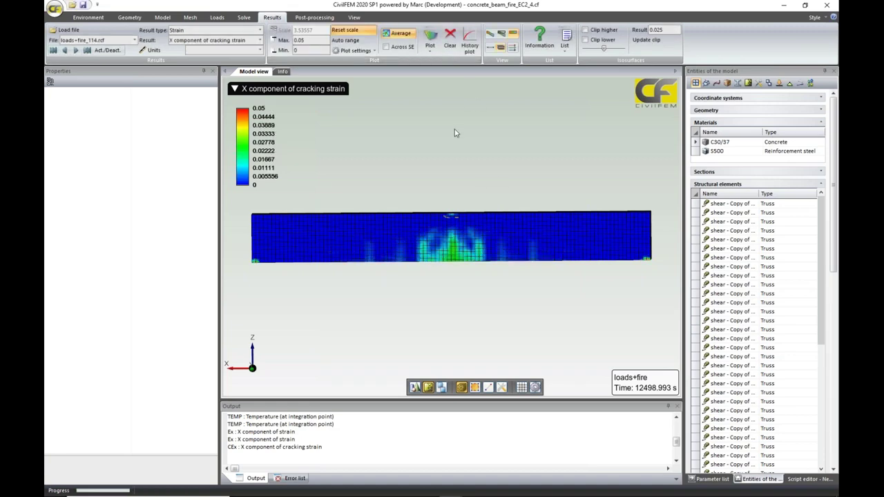
left_click(351, 31)
left_click(430, 38)
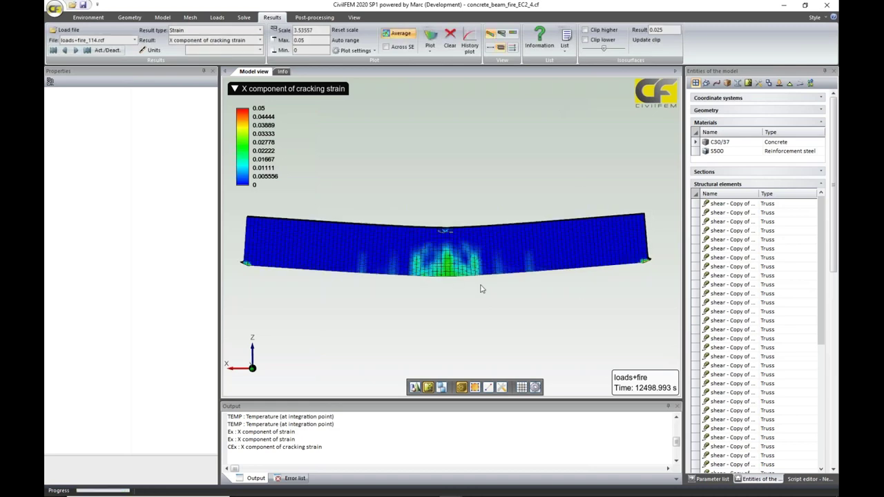
- Advance the results to loads+fire_117.rcf and hide the concrete beam so that only the reinforcement is displayed
left_click(76, 50)
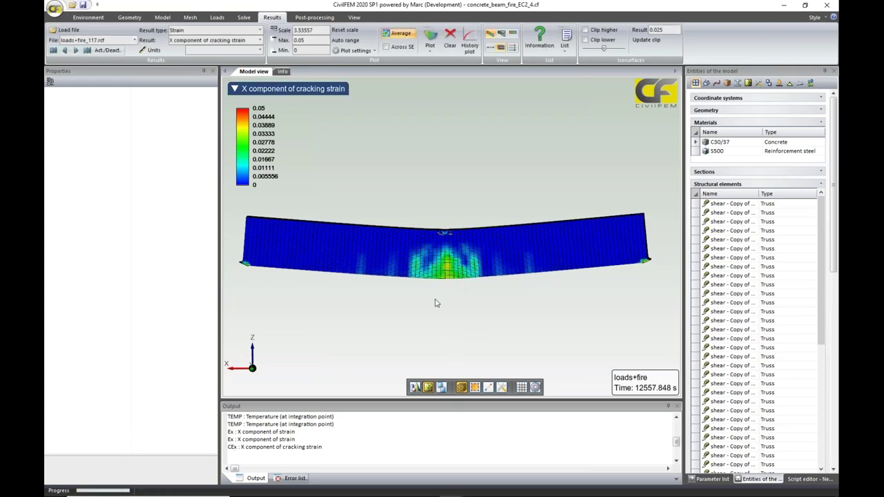
left_click(454, 252)
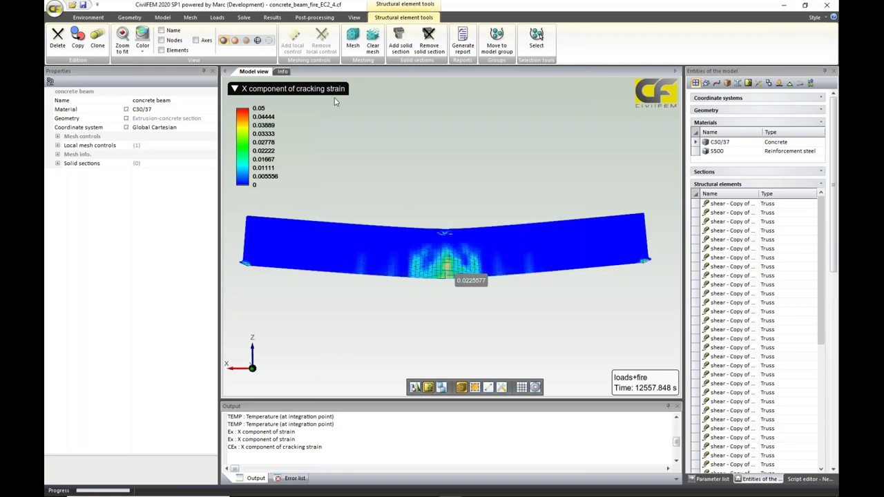
left_click(268, 42)
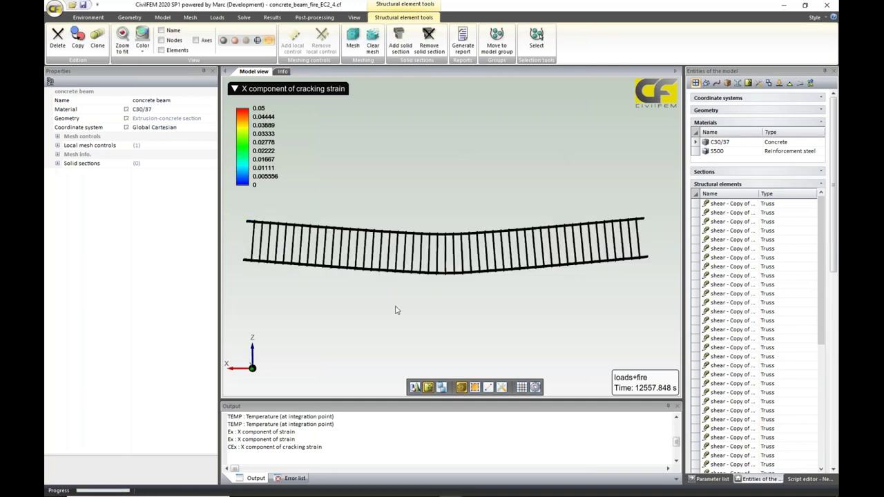
- Plot the equivalent plastic strain on the reinforcement cage near midspan
scroll(397, 310, "up", 2)
scroll(445, 196, "up", 1)
middle_click_drag(450, 200, 448, 216)
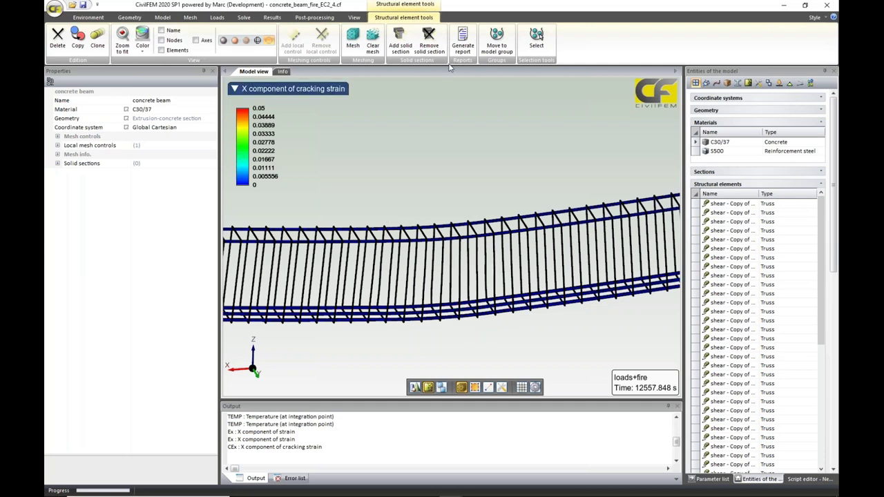
left_click(276, 18)
left_click(259, 40)
scroll(260, 42, "down", 3)
left_click(244, 53)
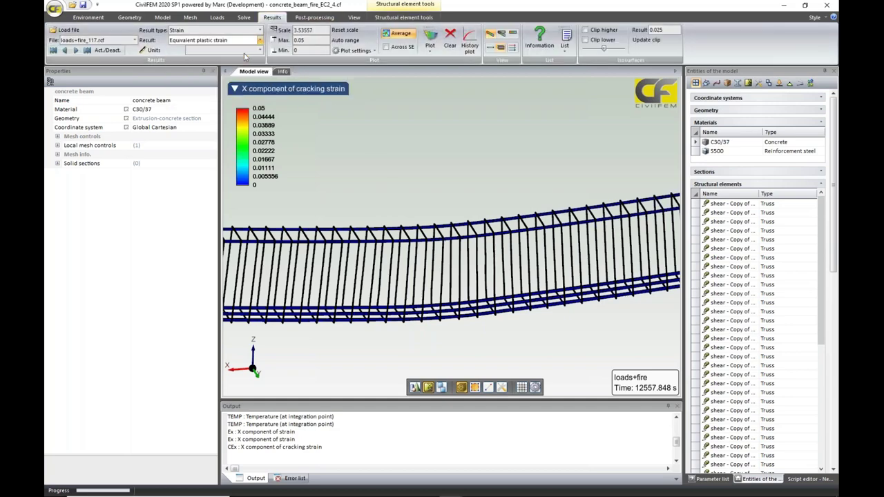
left_click(431, 37)
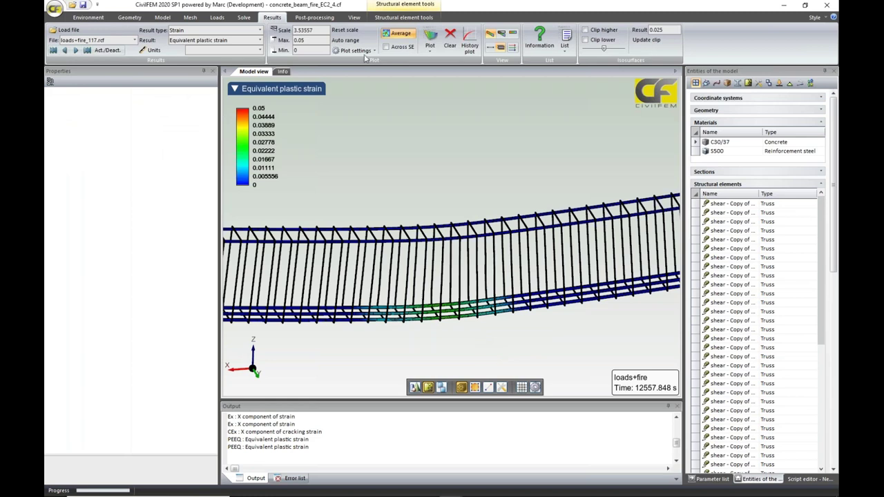
- Turn on the automatic range, replot the equivalent plastic strain, and examine the lower reinforcing bars at midspan
left_click(434, 41)
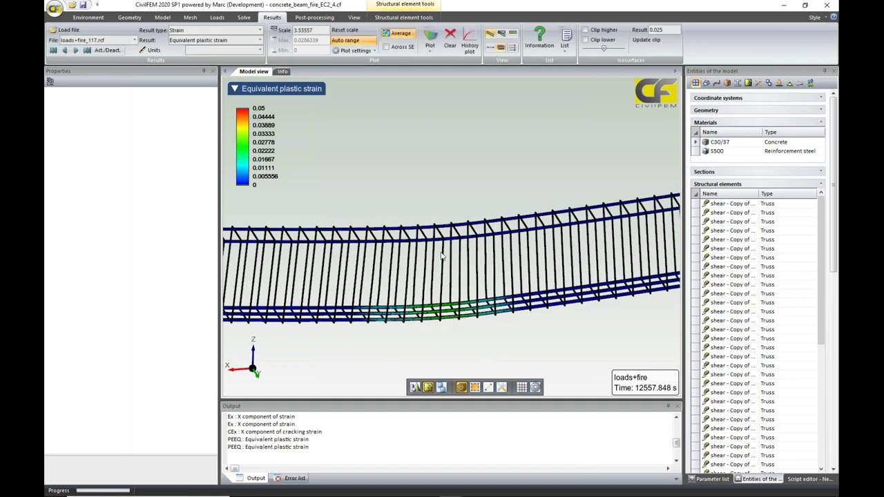
middle_click_drag(444, 263, 476, 339)
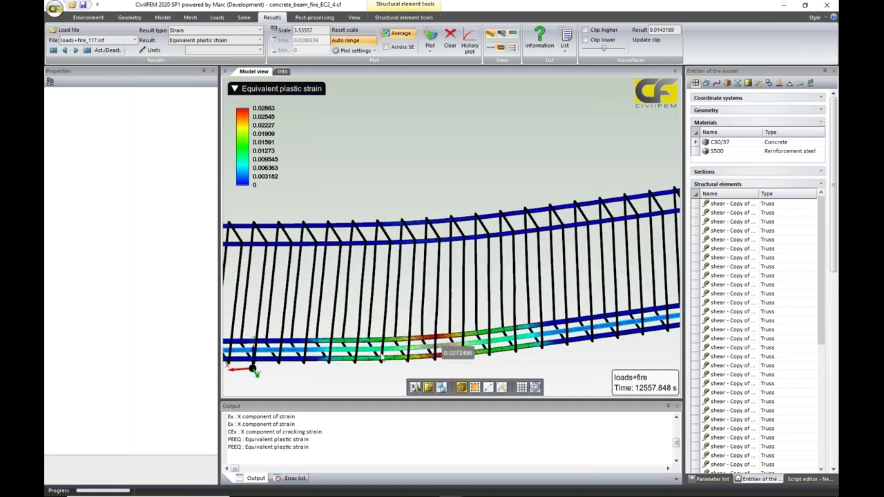
scroll(437, 277, "up", 5)
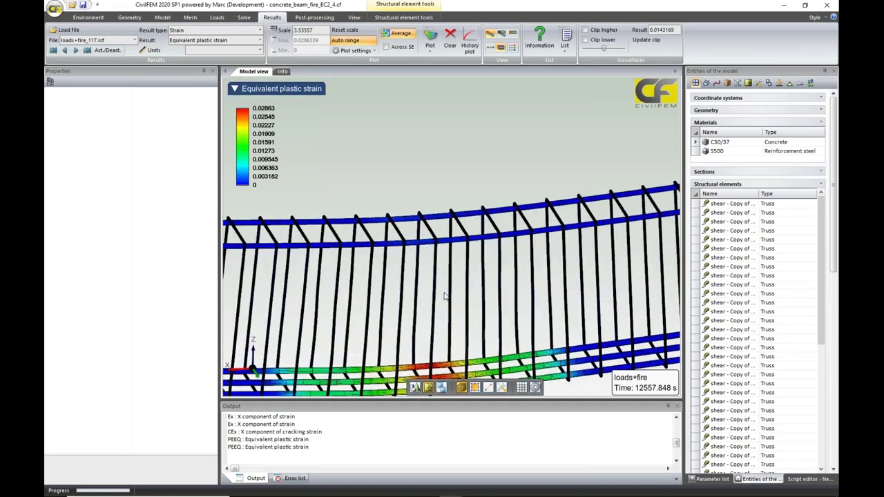
scroll(437, 277, "down", 5)
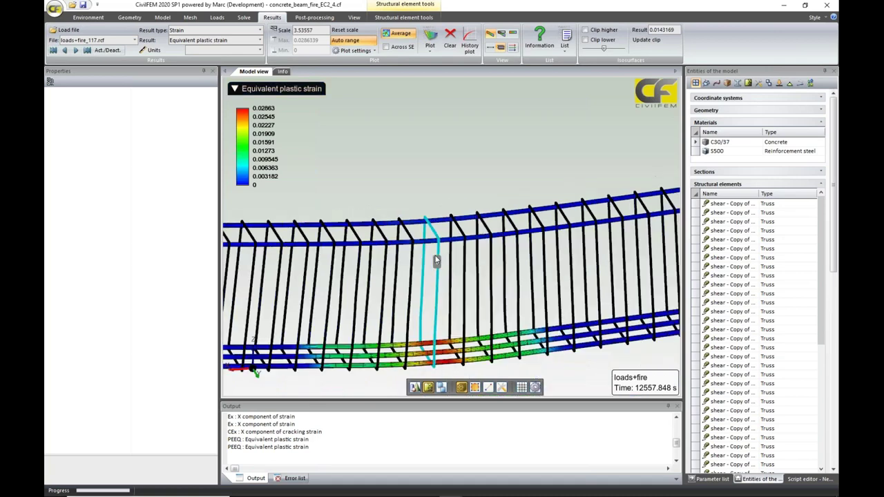
scroll(456, 299, "down", 4)
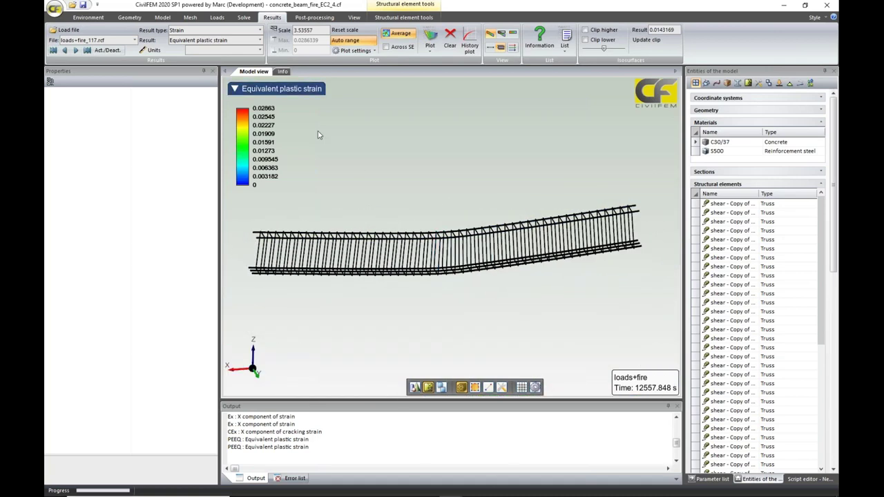
- Review the info table of load cases, times and result files down to the late loads+fire increments
left_click(282, 72)
scroll(410, 161, "down", 20)
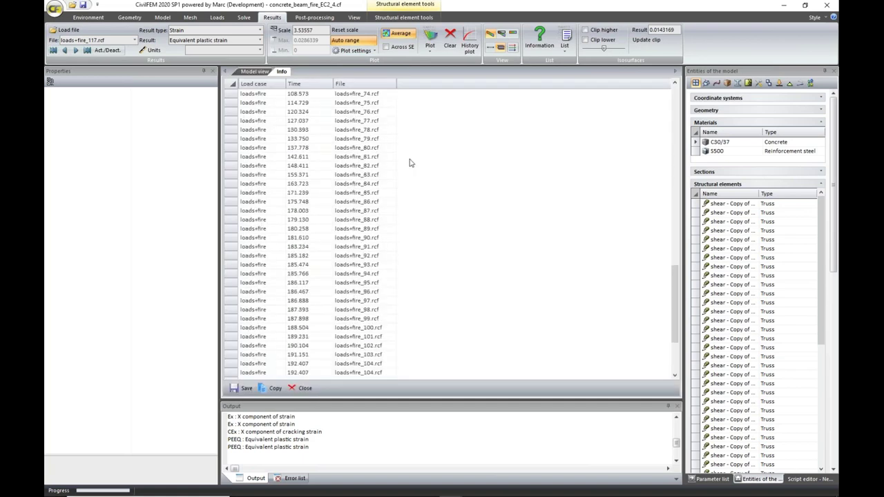
left_click(275, 388)
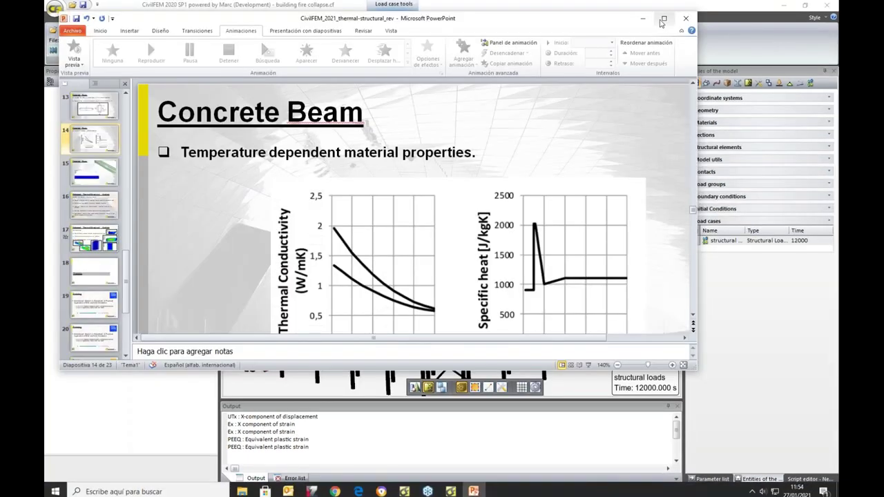
- Maximize the CivilFEM_2021_thermal-structural_rev presentation in PowerPoint and start the slide show from slide 14
key("super+Up")
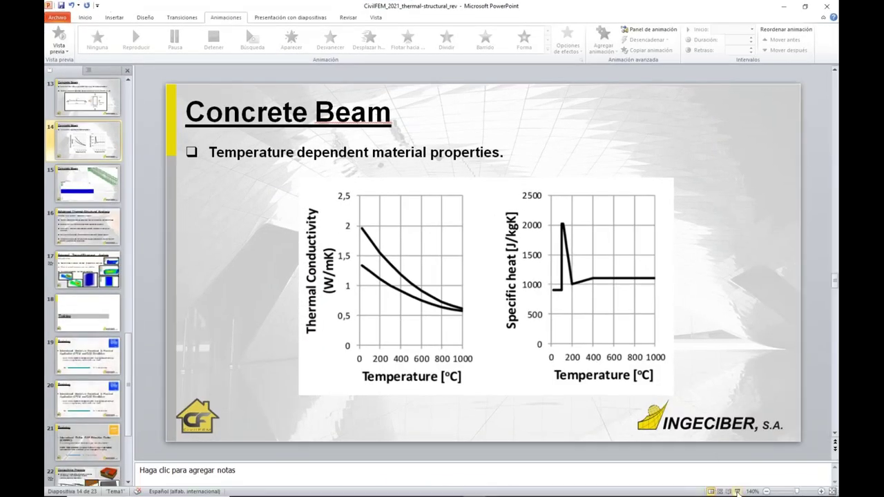
key("shift+F5")
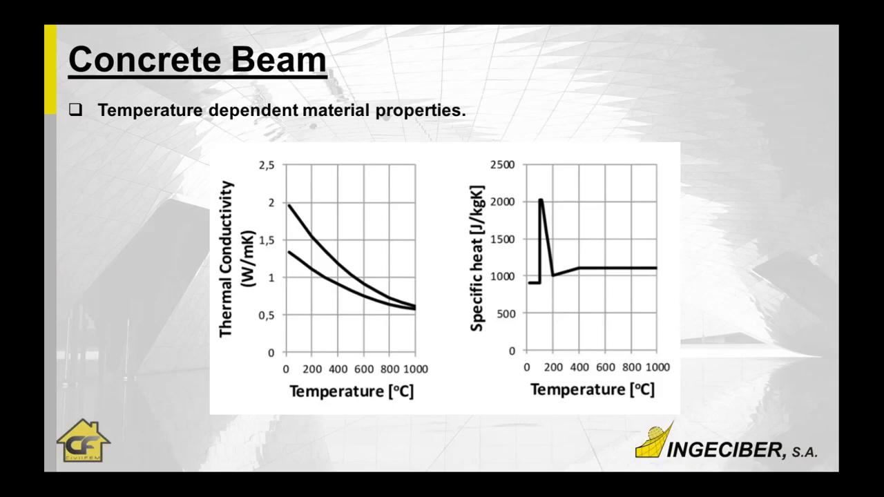
- Play the animation on the following Concrete Beam slide and advance to the Advanced Thermal-Structural Analysis slide
key("Right")
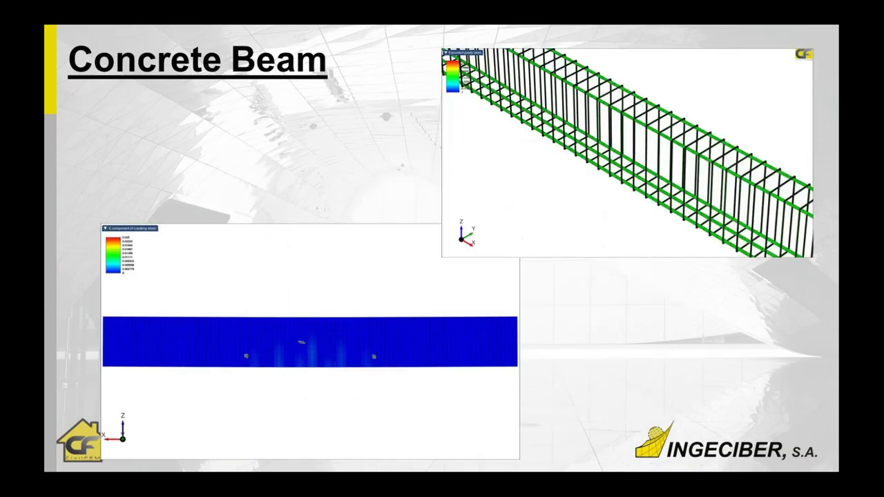
left_click(571, 223)
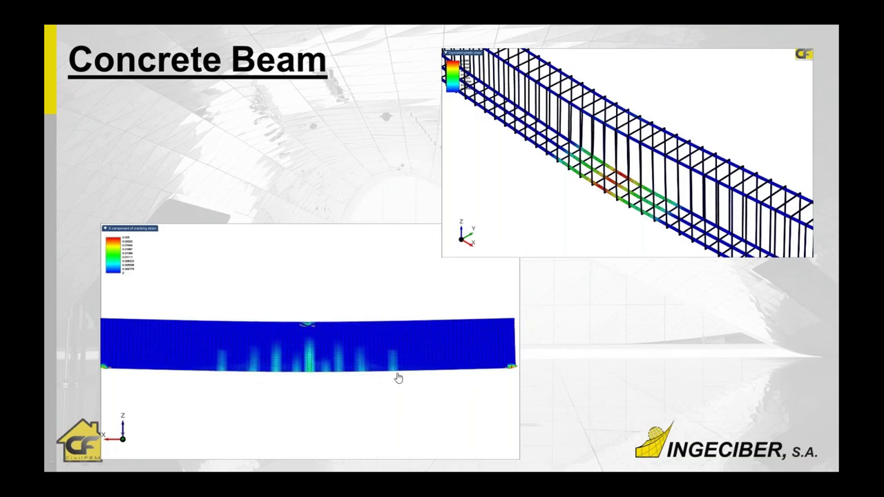
key("Right")
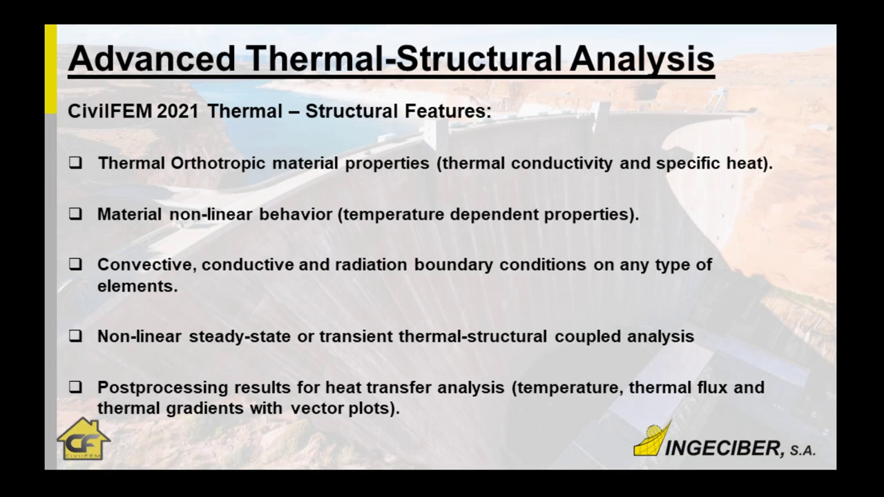